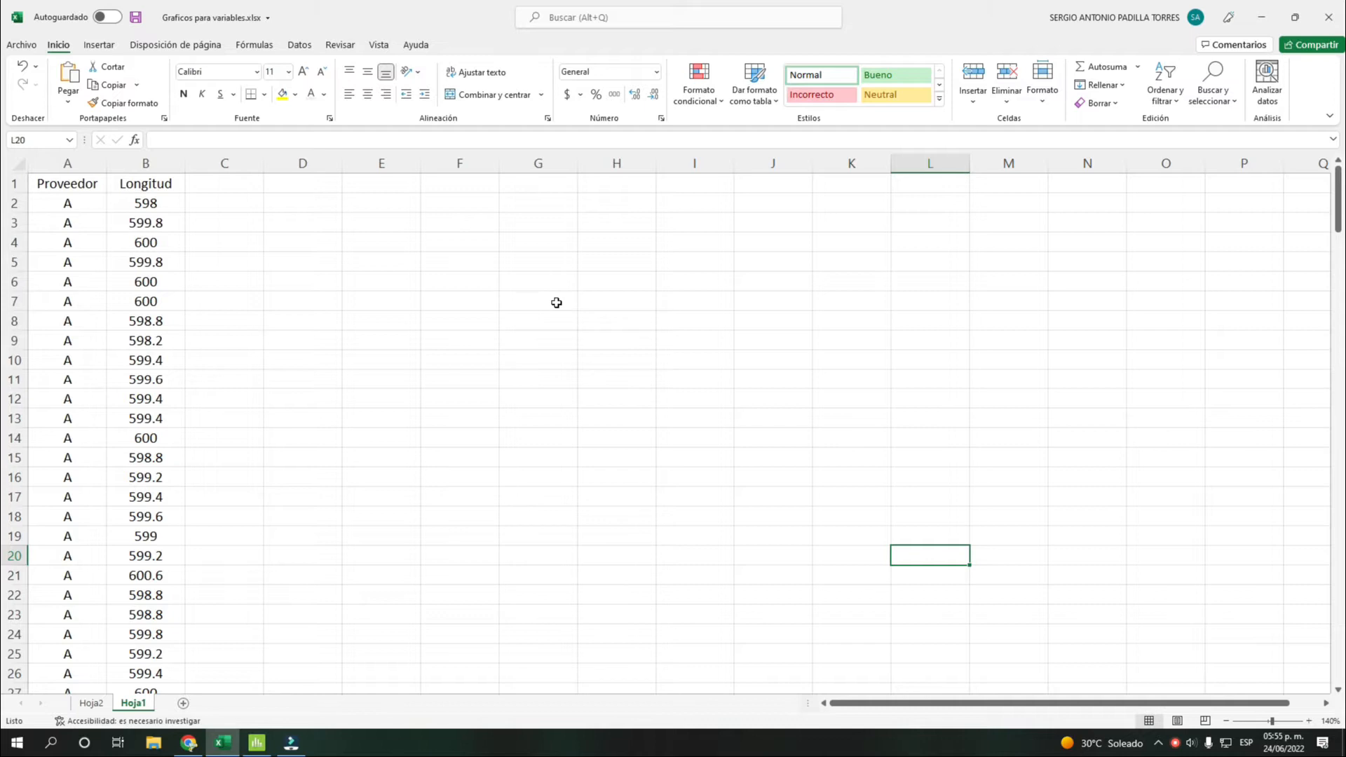
- Examine the extent of the Proveedor and Longitud data on sheet Hoja1, from the header row to the last record
left_click(416, 286)
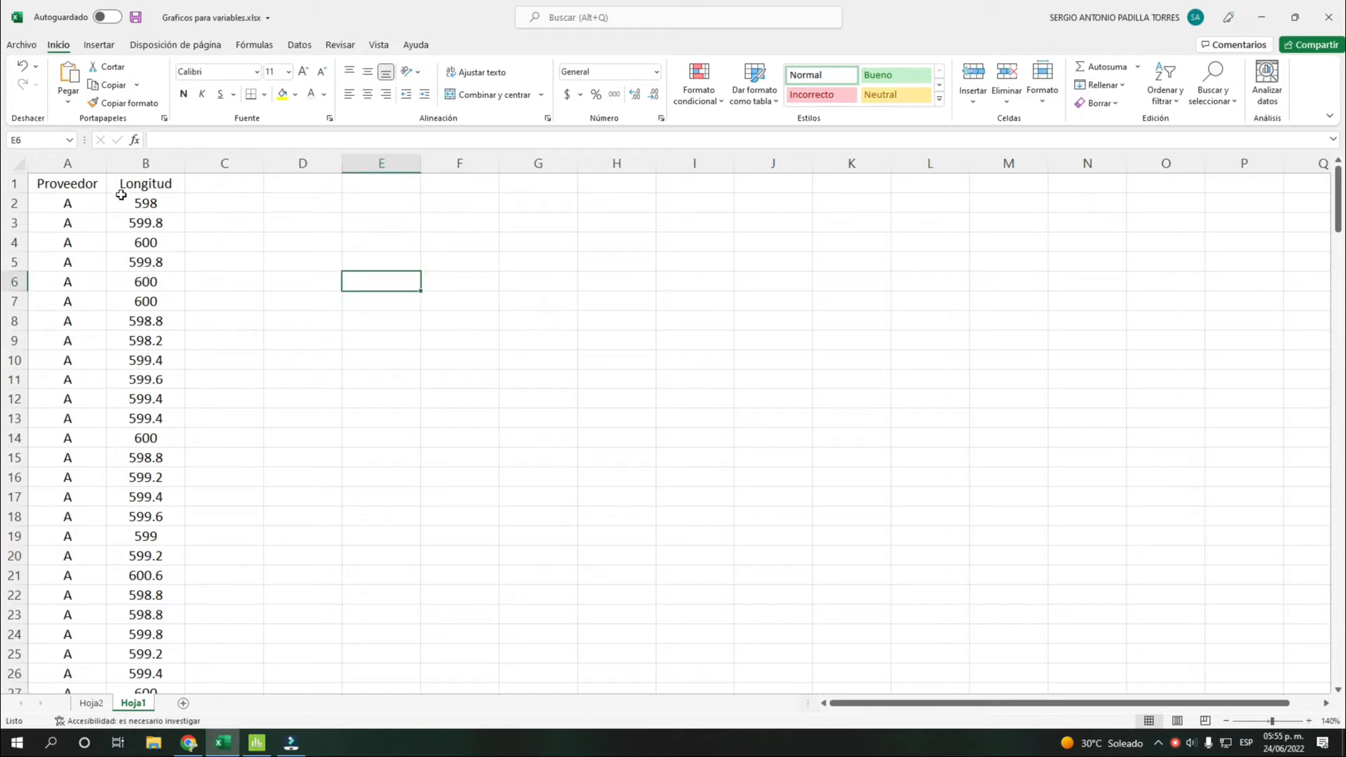
left_click_drag(68, 181, 146, 418)
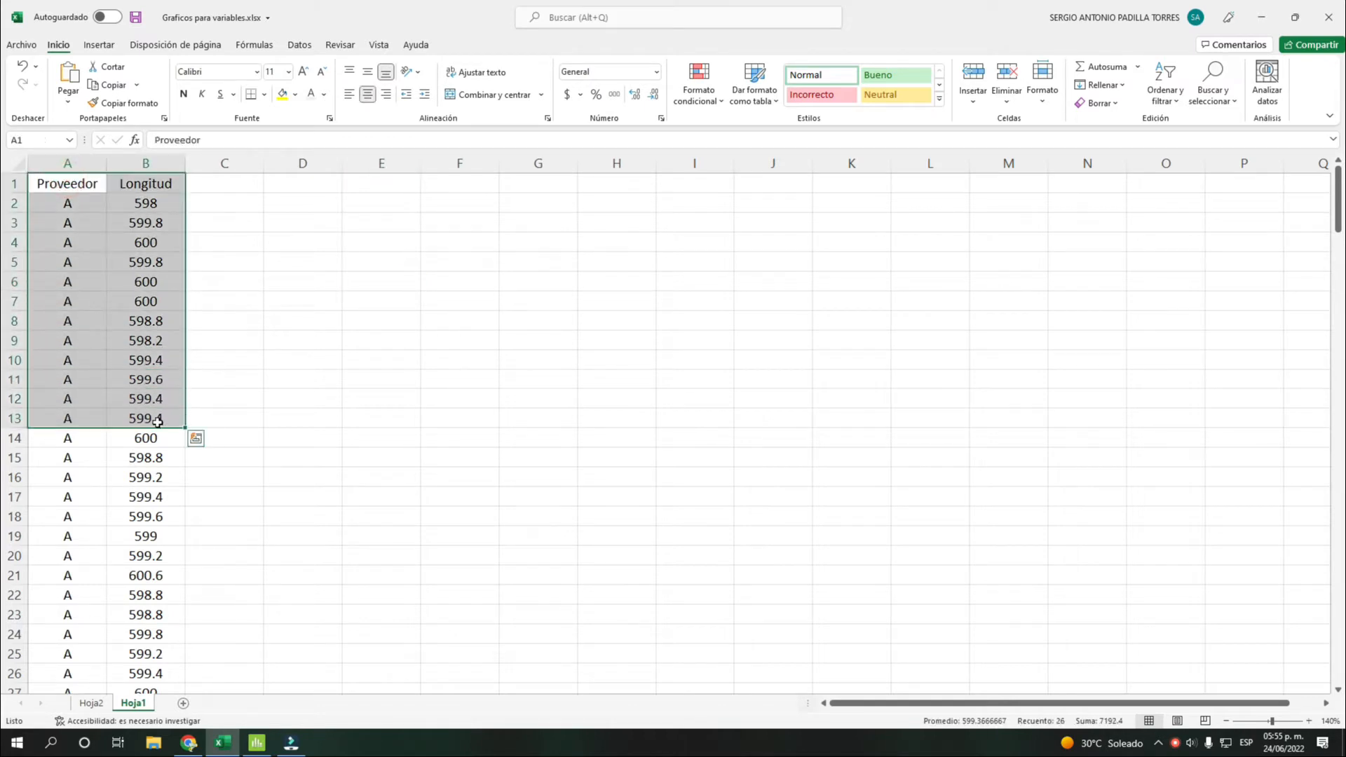
left_click(160, 363)
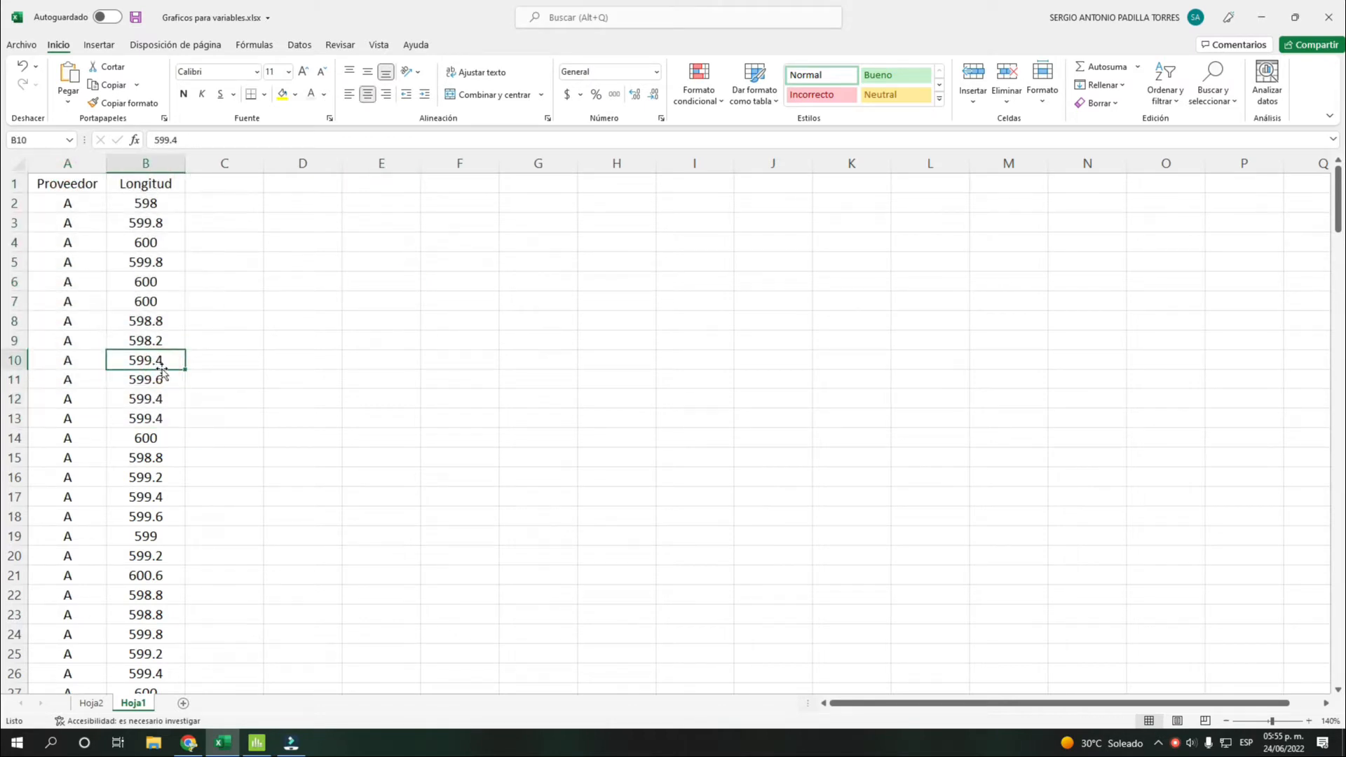
left_click(161, 276)
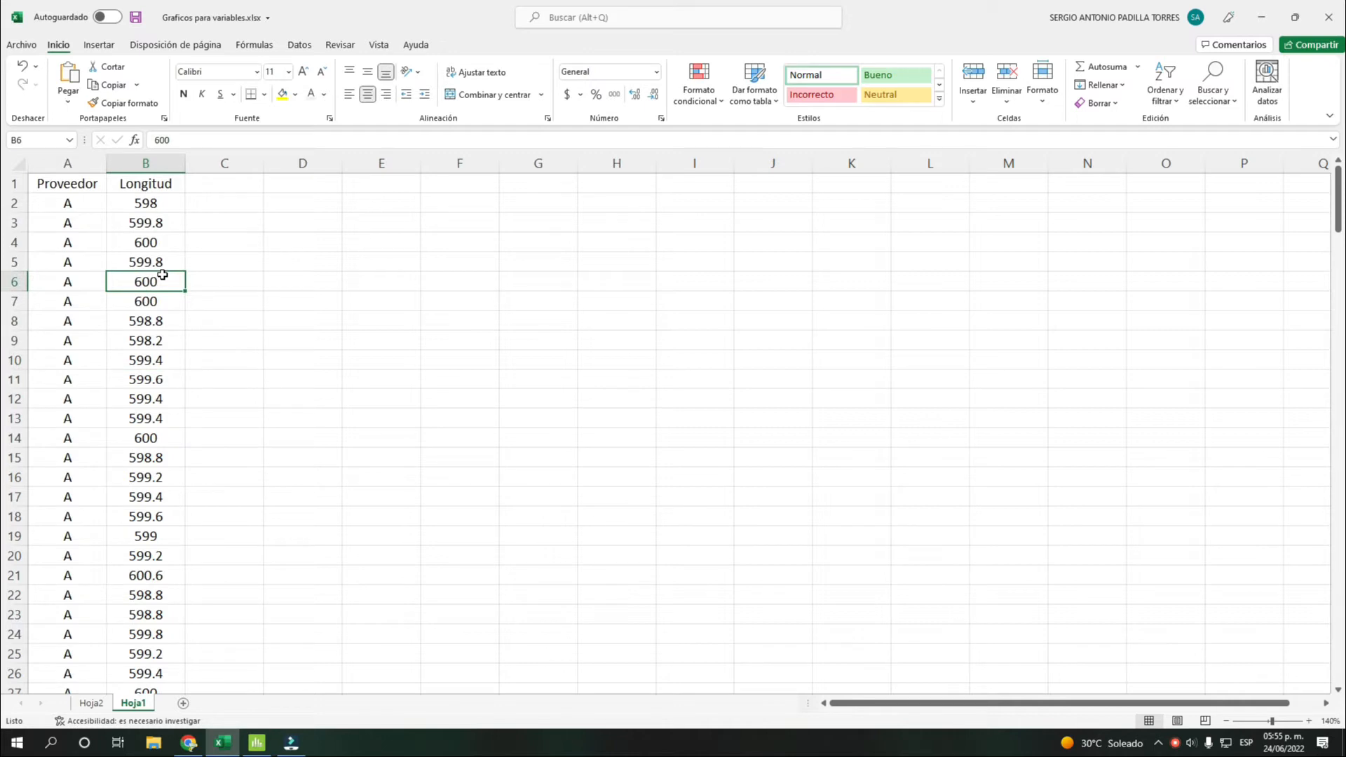
left_click(83, 183)
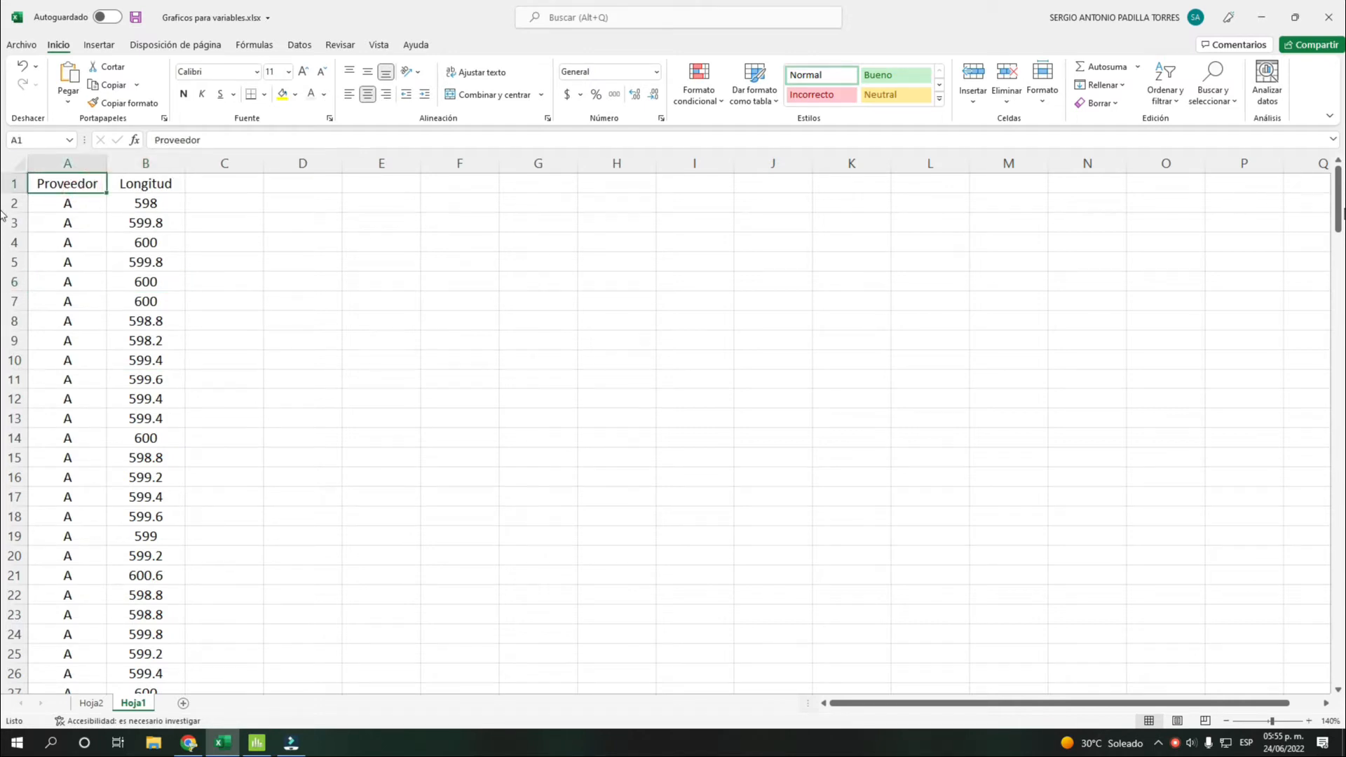
left_click_drag(1337, 214, 1337, 493)
left_click_drag(2, 484, 2, 207)
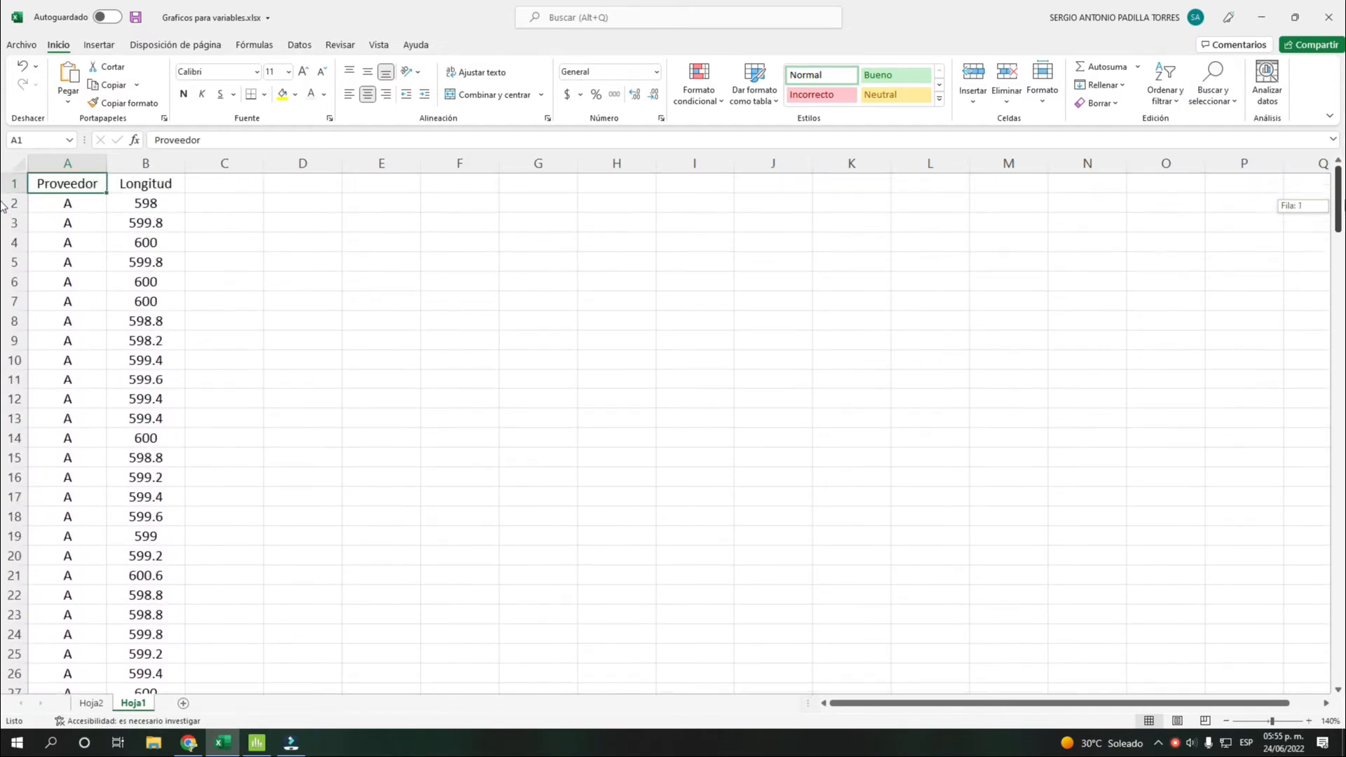
left_click(155, 162)
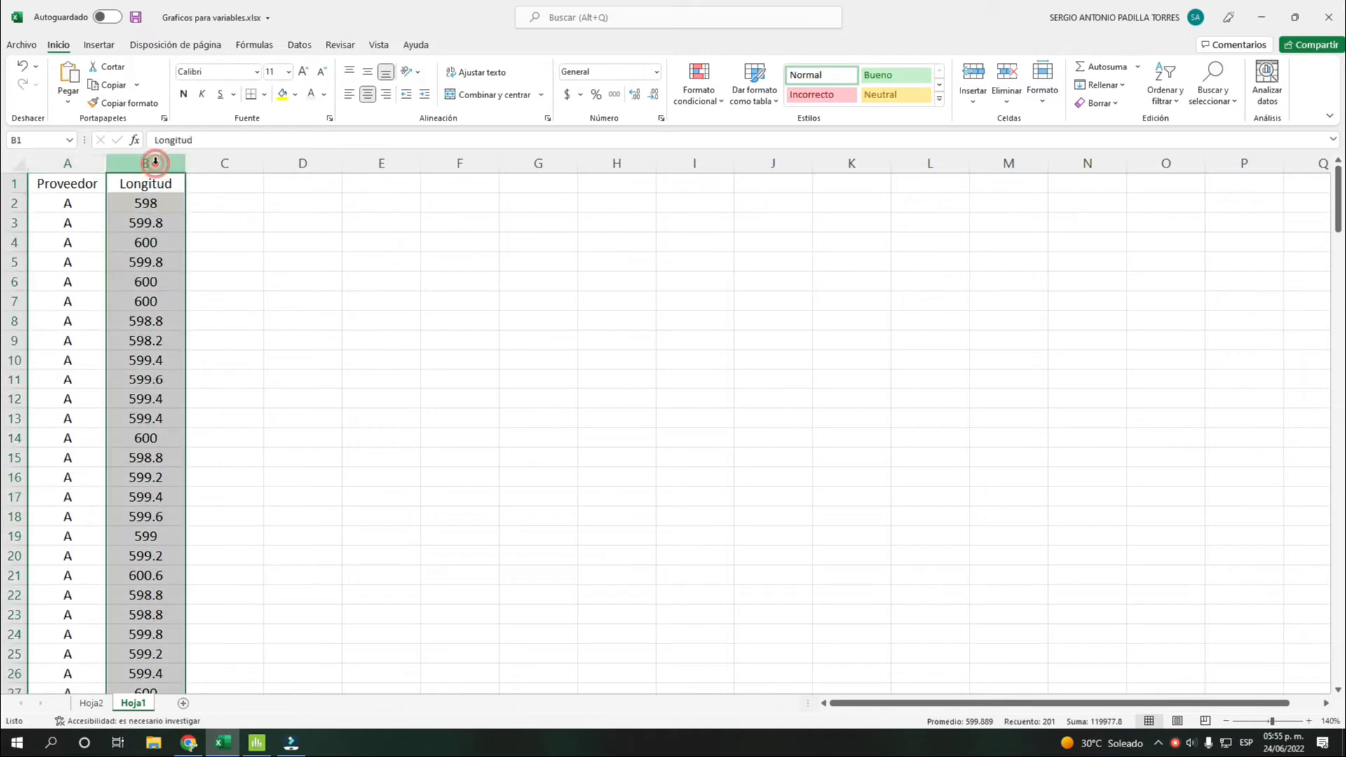
left_click(192, 229)
left_click(248, 229)
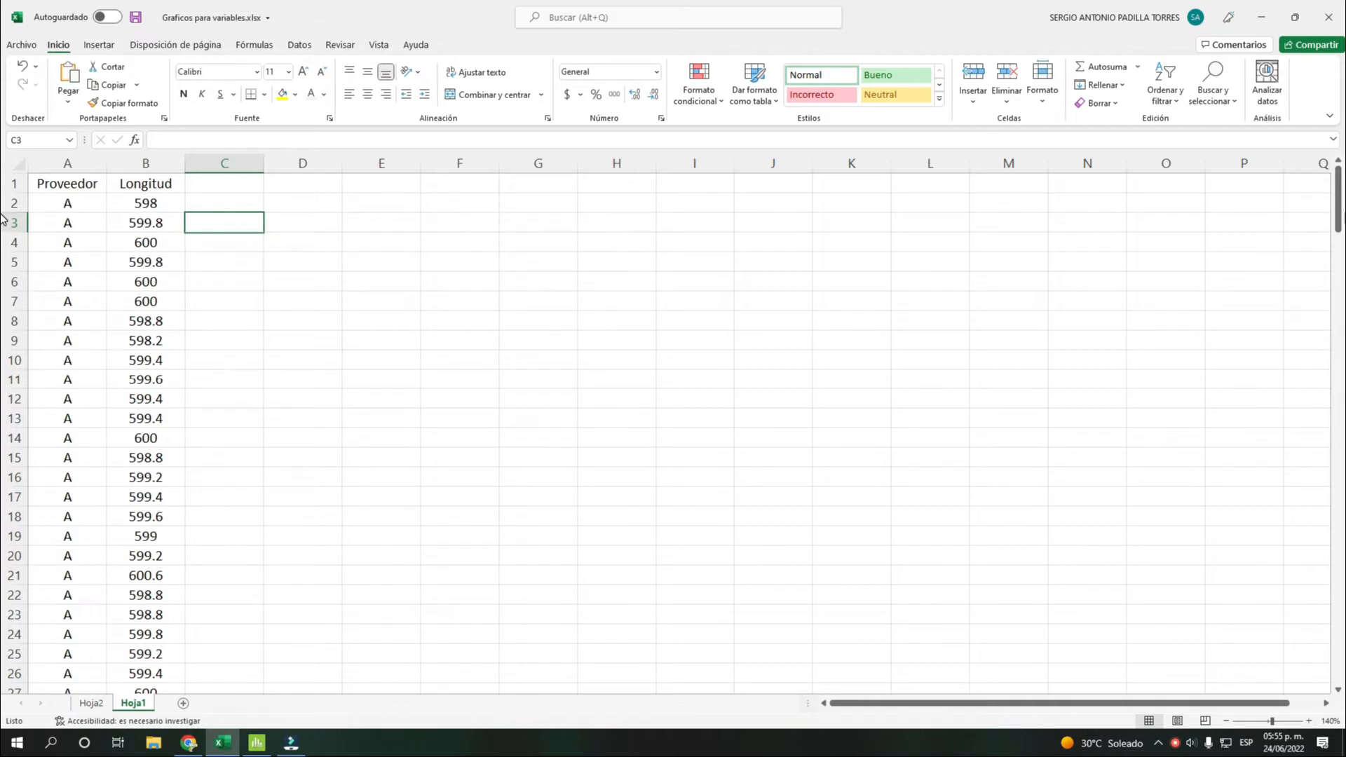
left_click(116, 175)
key("ctrl+shift+Down")
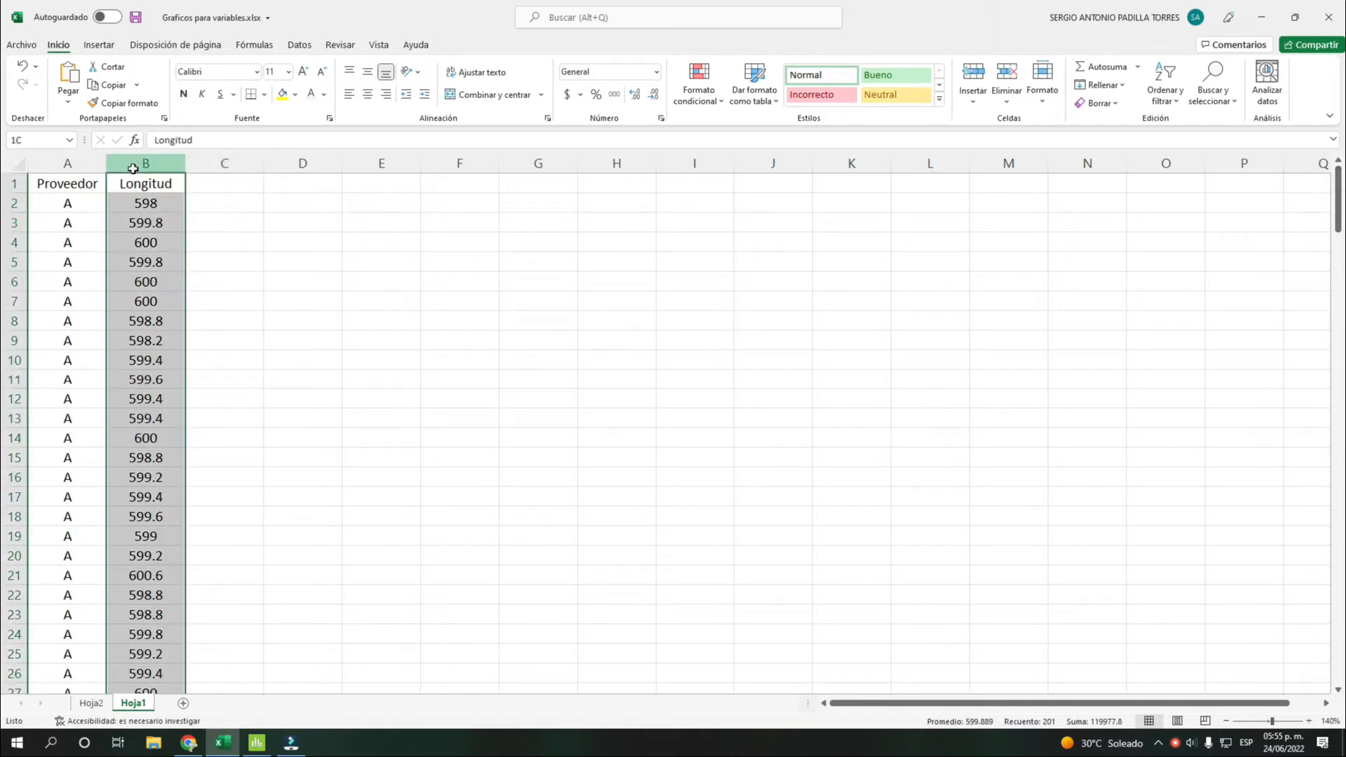
left_click(225, 414)
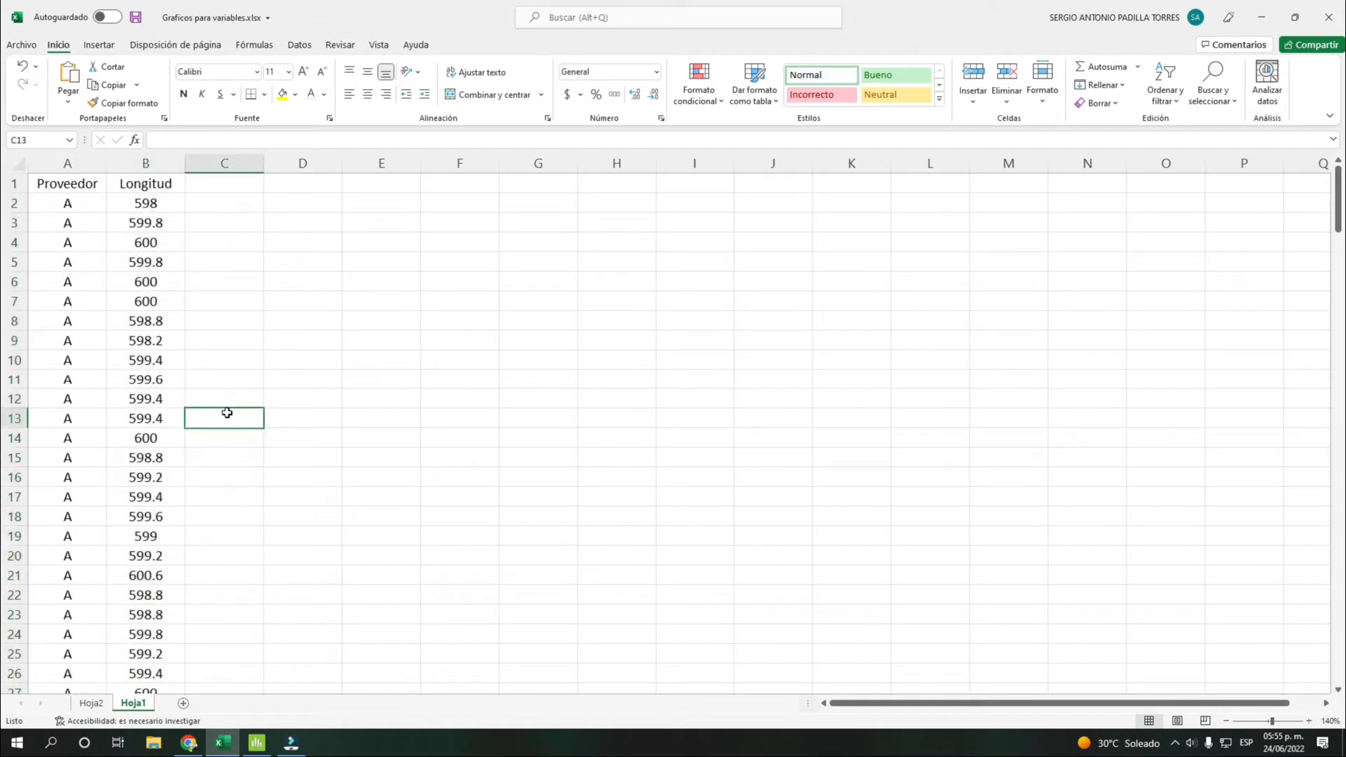
- Review the records of suppliers A and B, comparing the Proveedor column with the Longitud column
left_click(80, 203)
left_click_drag(114, 205, 171, 690)
scroll(149, 522, "down", 20)
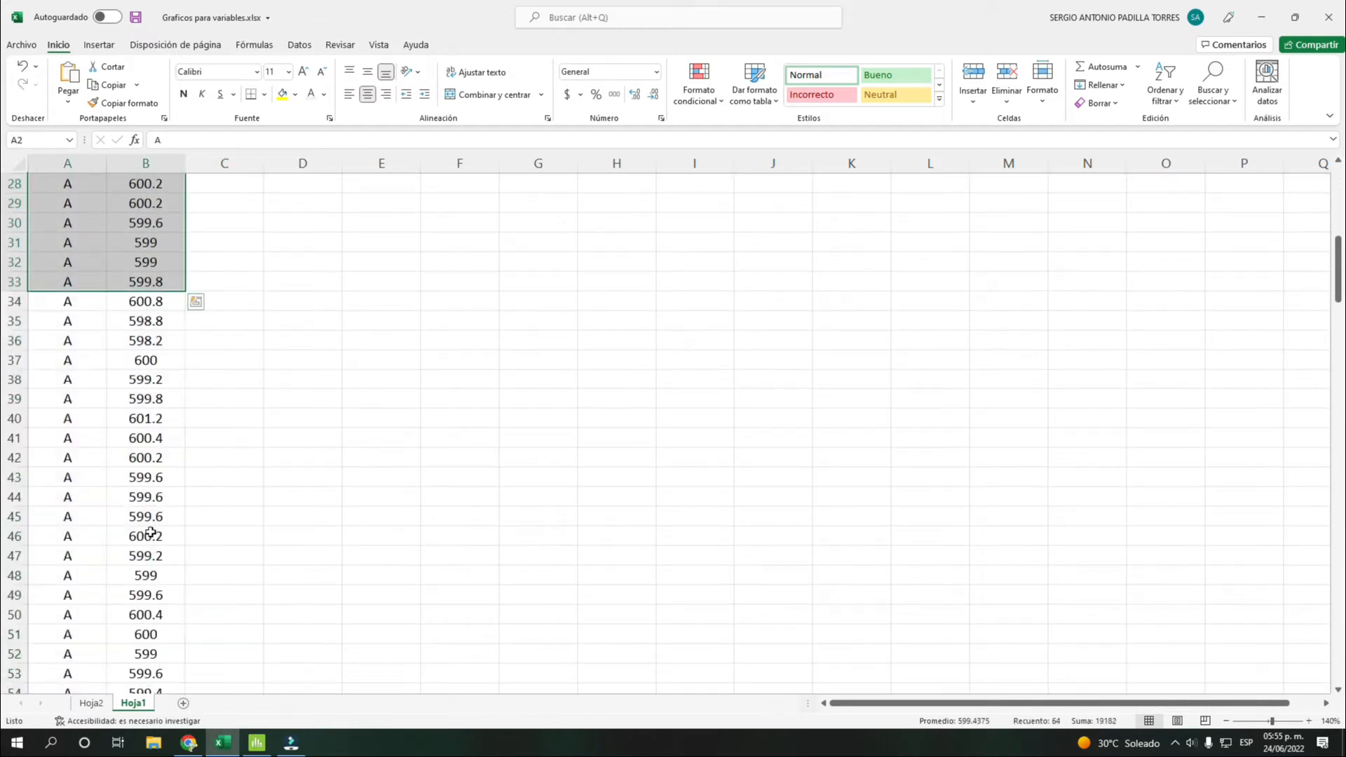
scroll(149, 522, "down", 7)
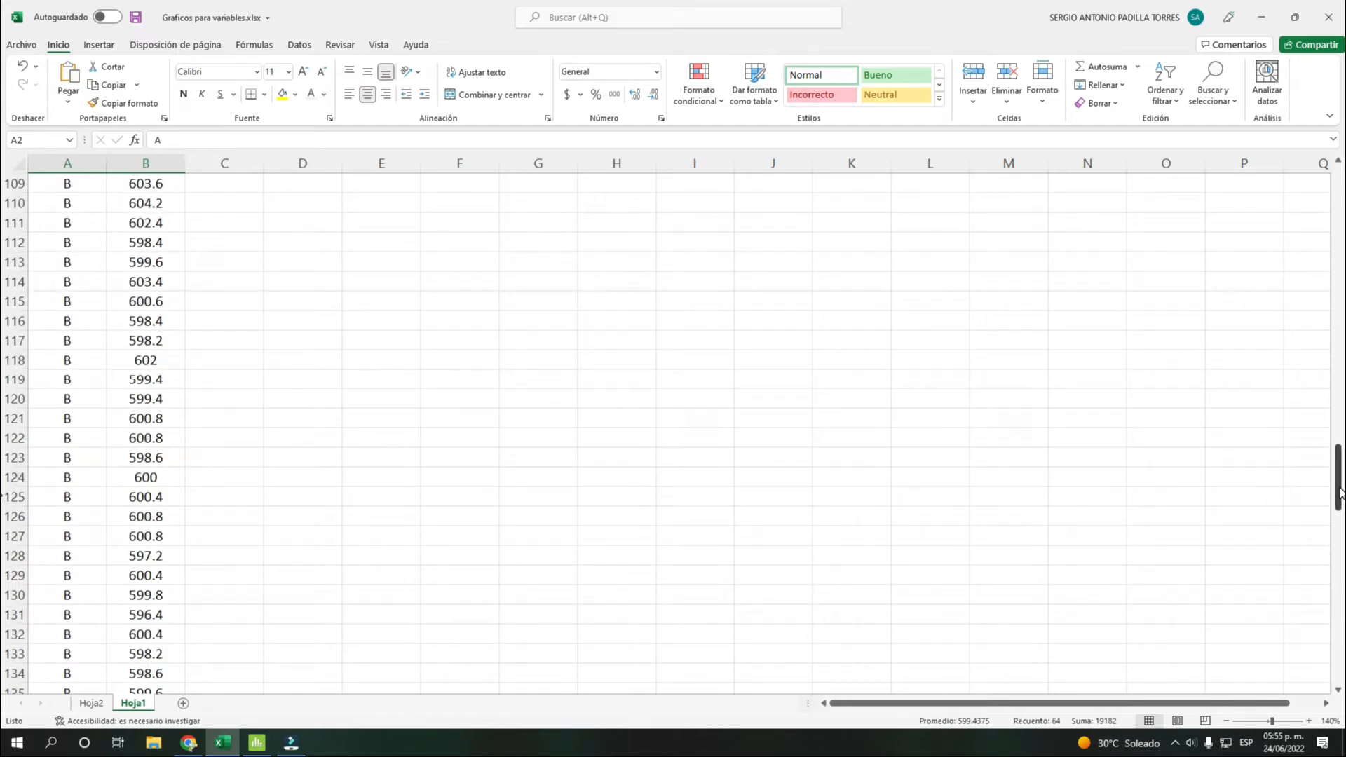
left_click_drag(1338, 490, 1337, 196)
left_click(1009, 300)
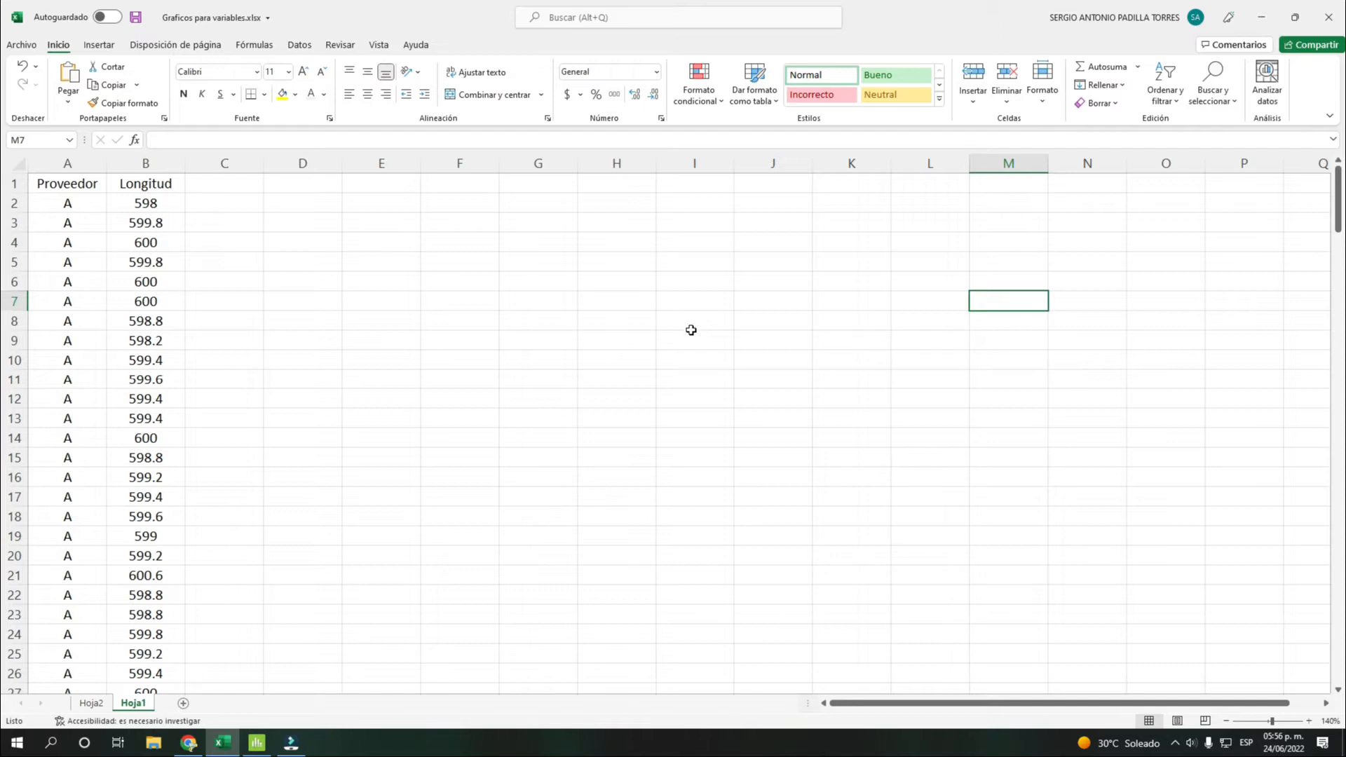
left_click(116, 164)
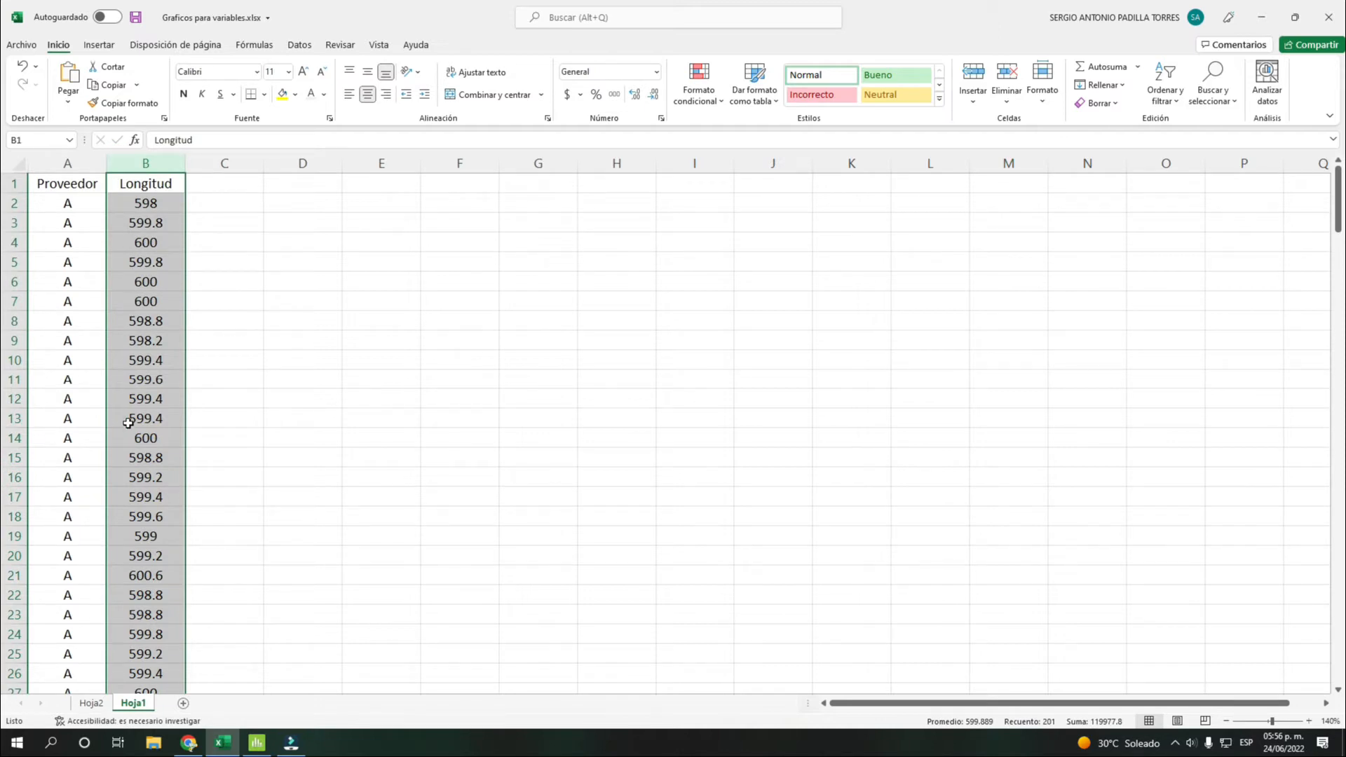
left_click(71, 165)
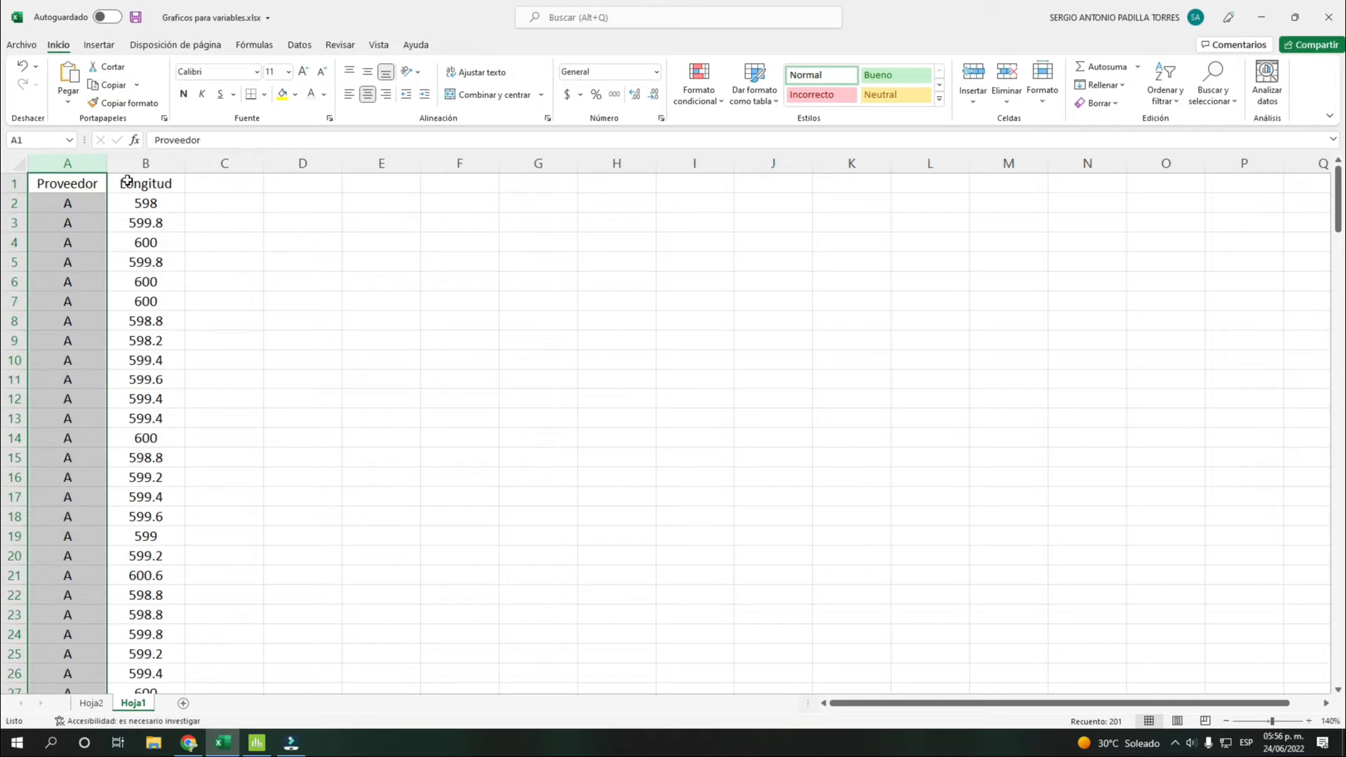
left_click(126, 168)
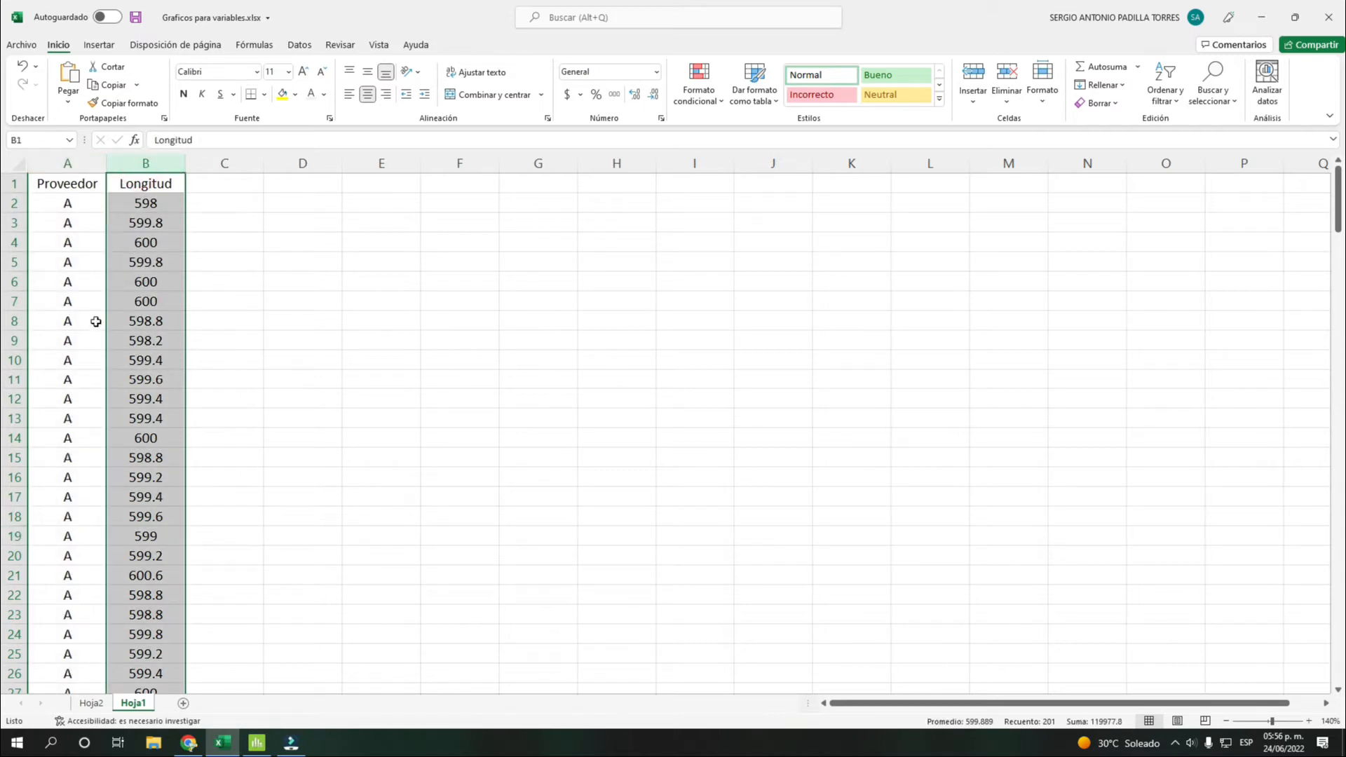
left_click(67, 166)
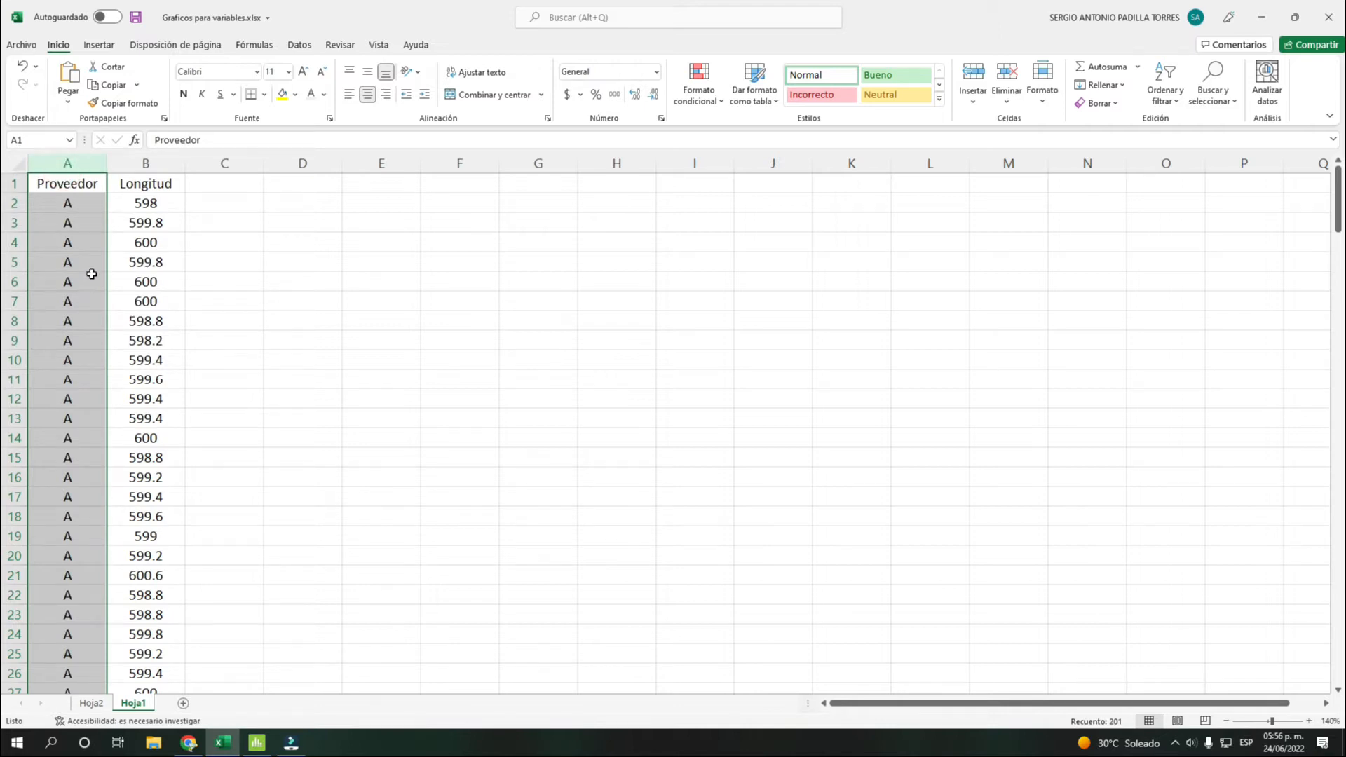
left_click(134, 164)
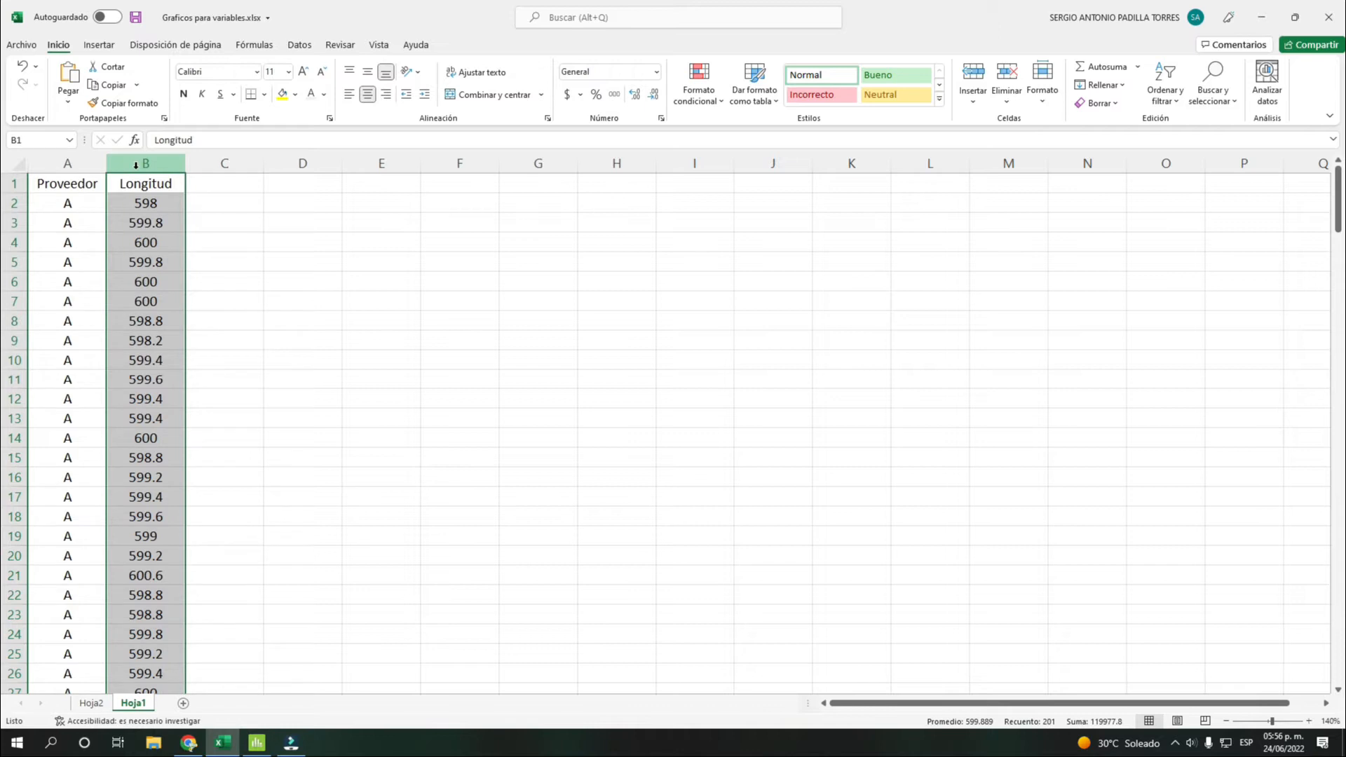
left_click(137, 361)
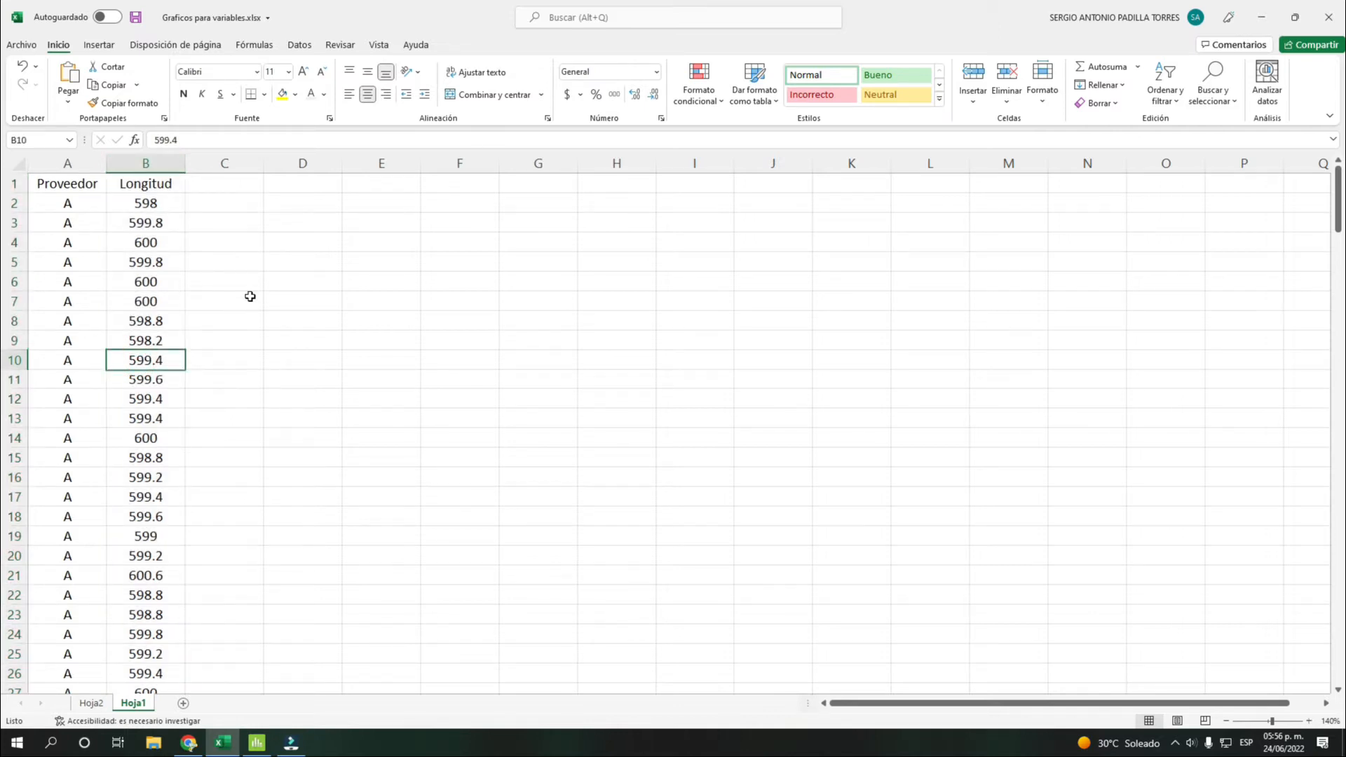
- Enter the label n in cell D3
left_click(301, 224)
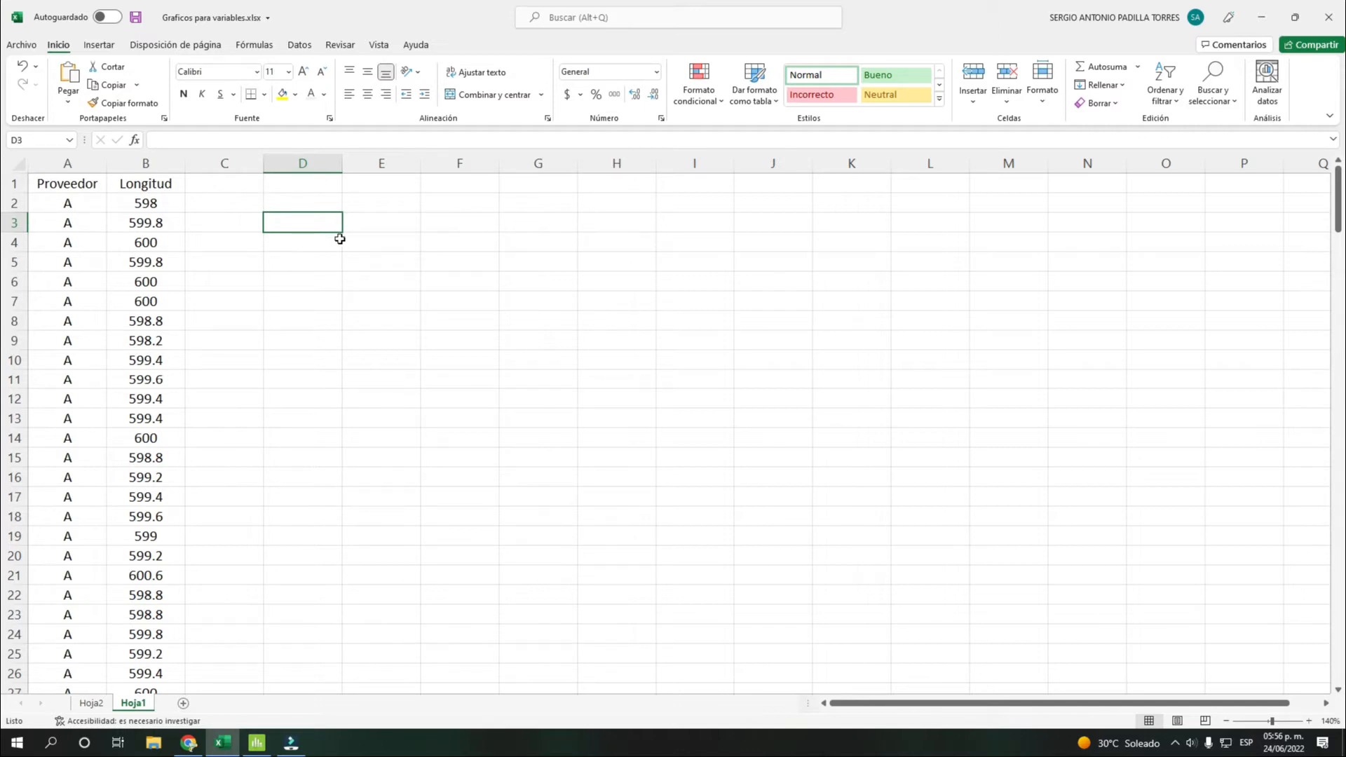
type("n")
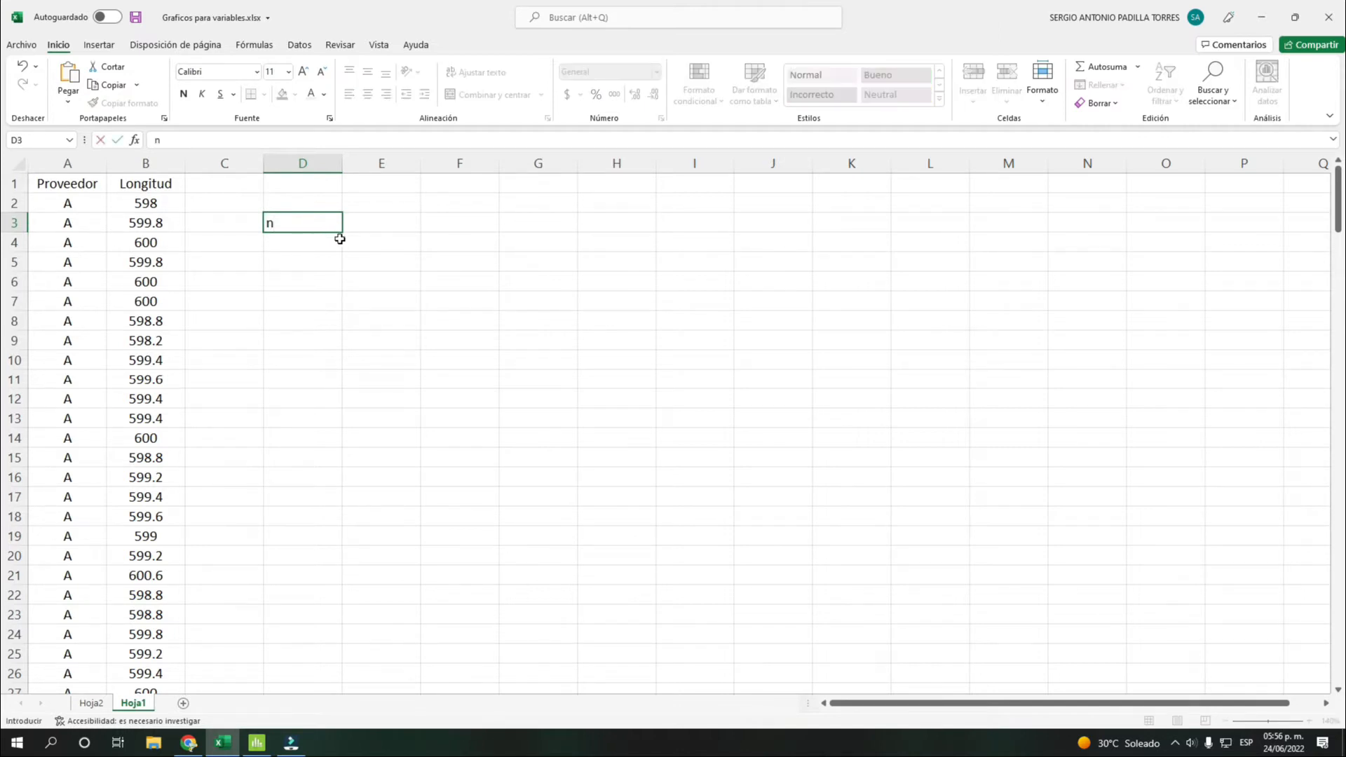
key("Tab")
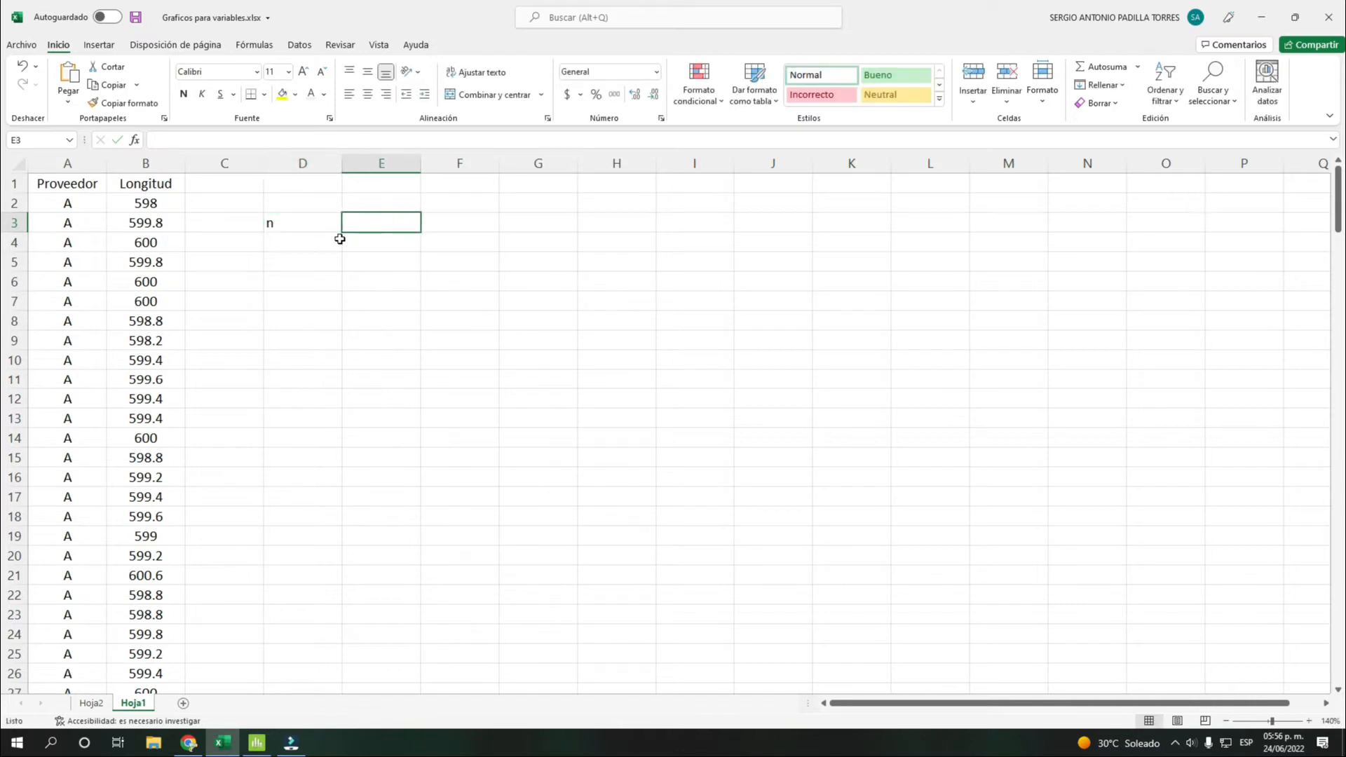
- Count the Longitud values in cell E3 with the formula =CONTAR(B2:B201)
type("=c")
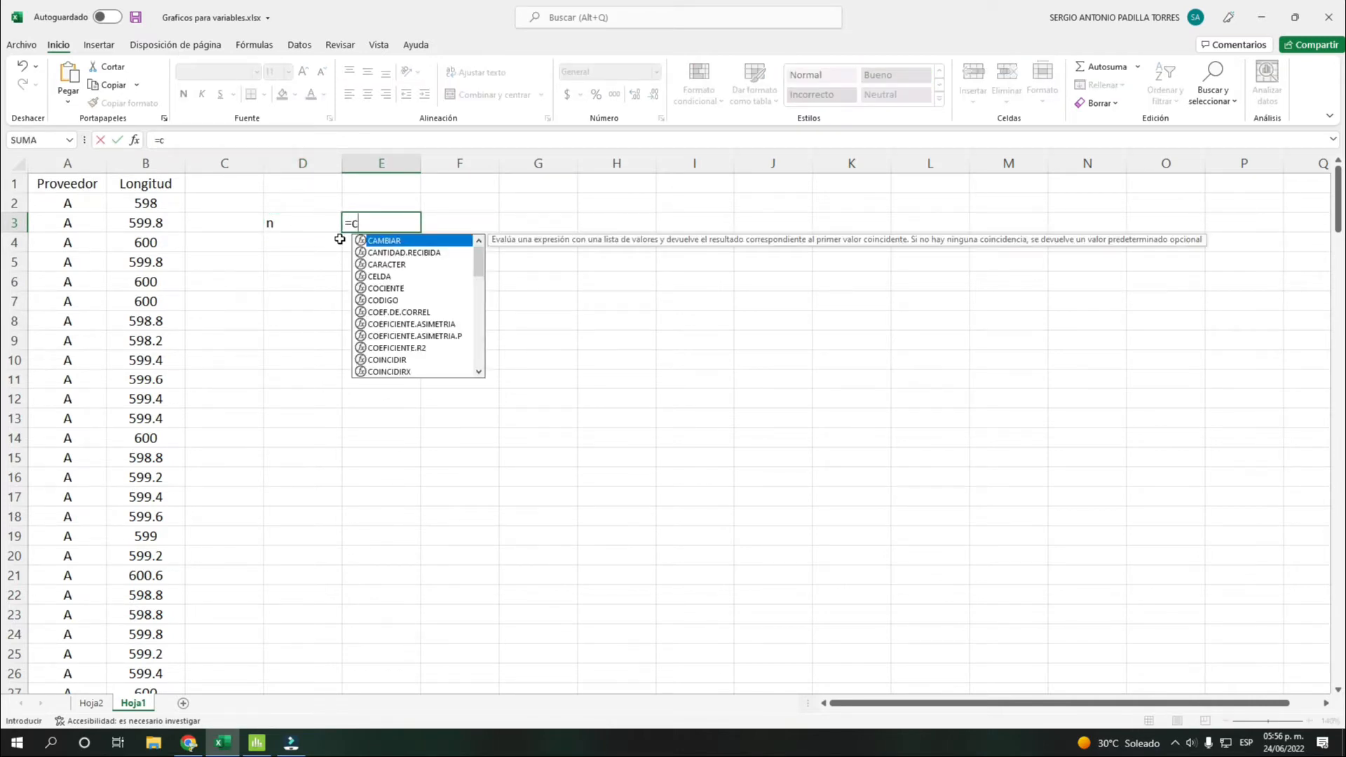
type("on")
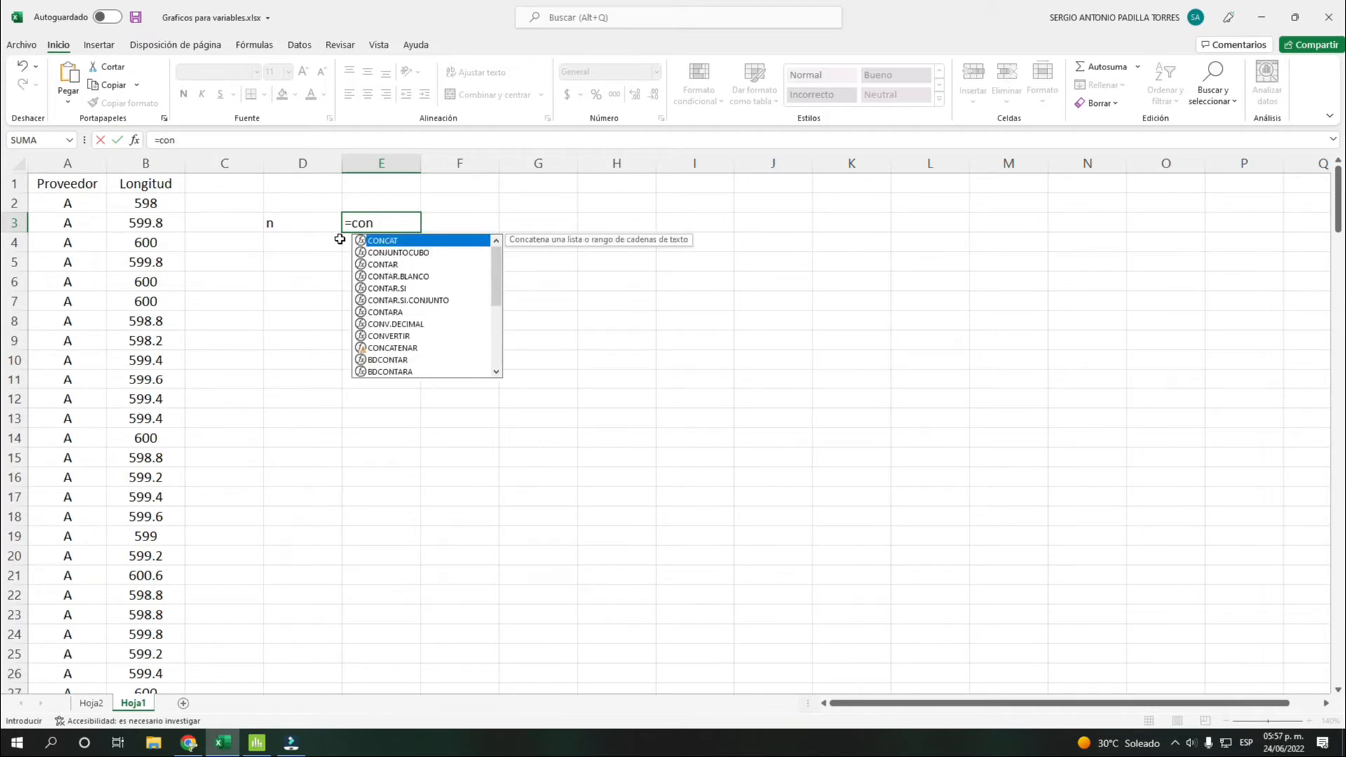
type("ta")
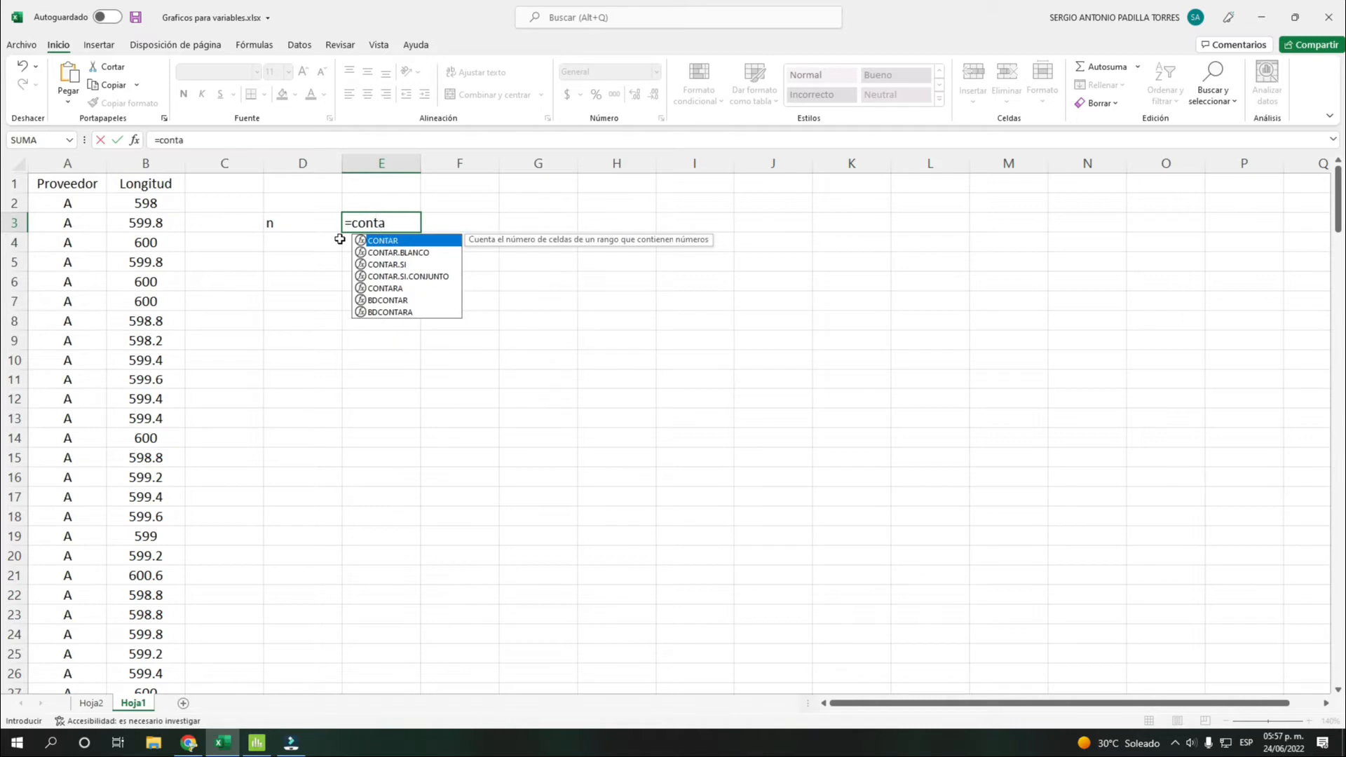
type("r")
double_click(385, 241)
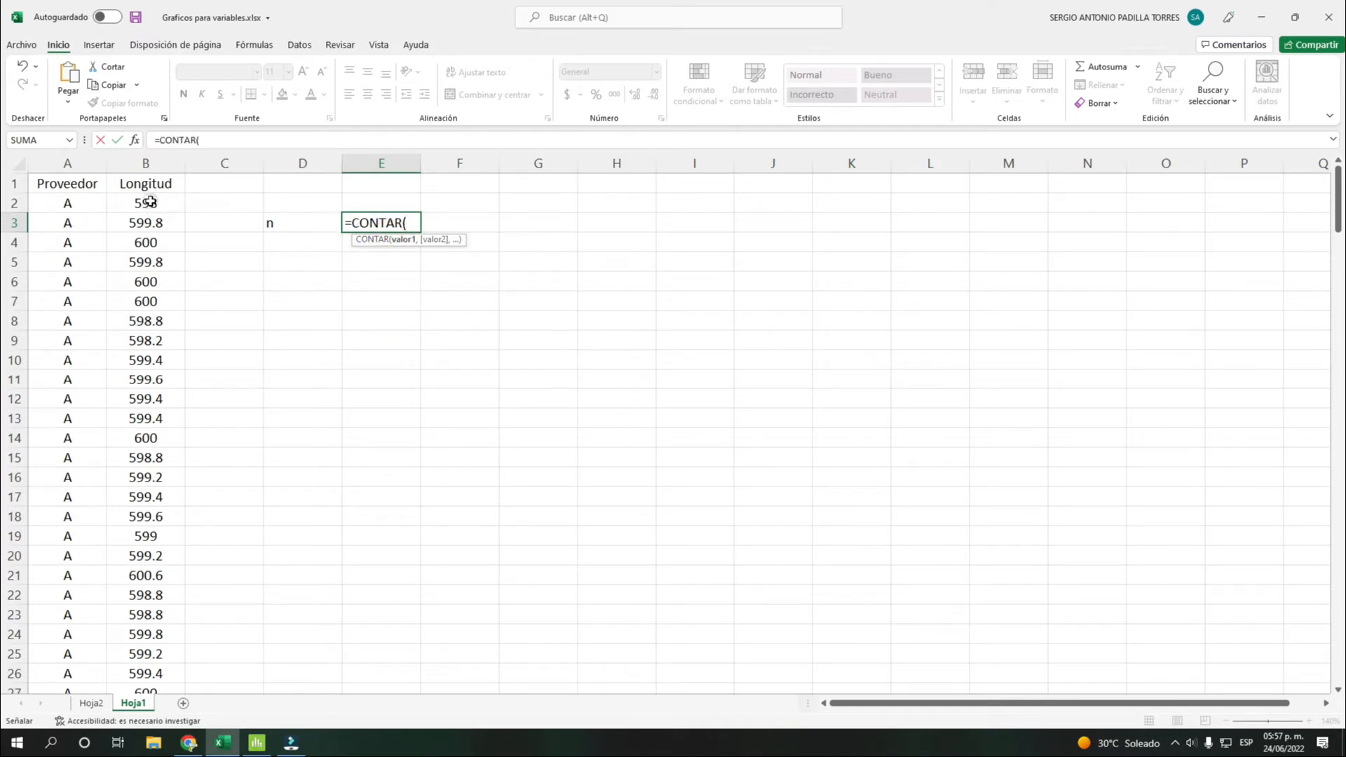
left_click_drag(146, 203, 152, 659)
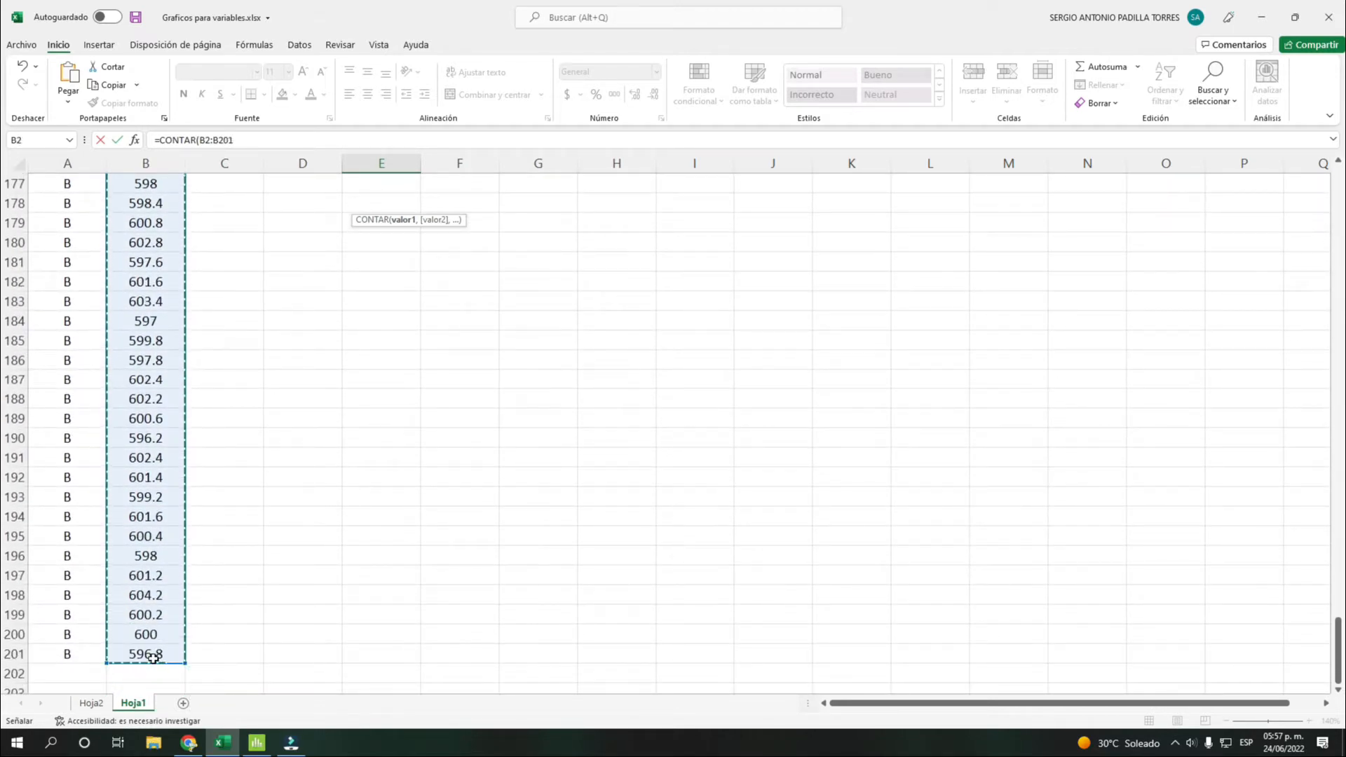
type(")")
scroll(280, 595, "up", 20)
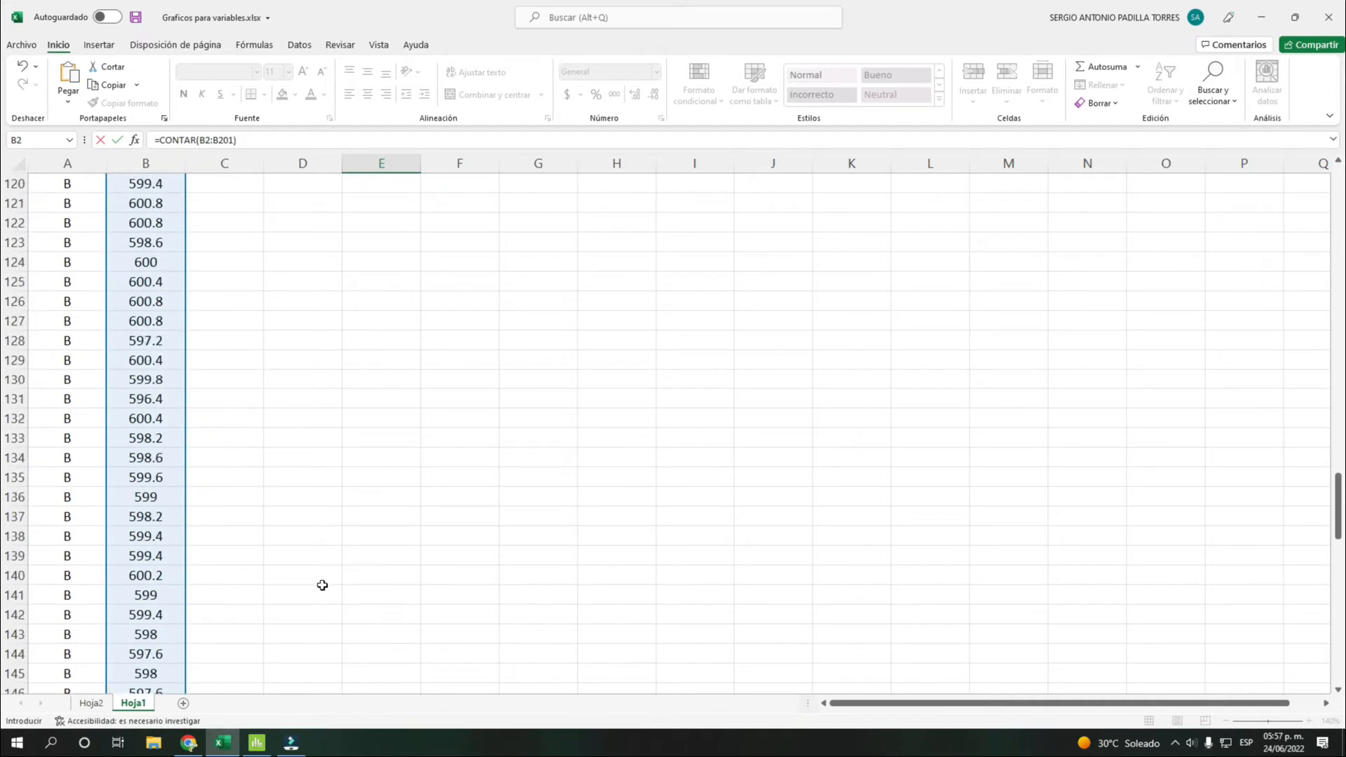
scroll(321, 586, "up", 15)
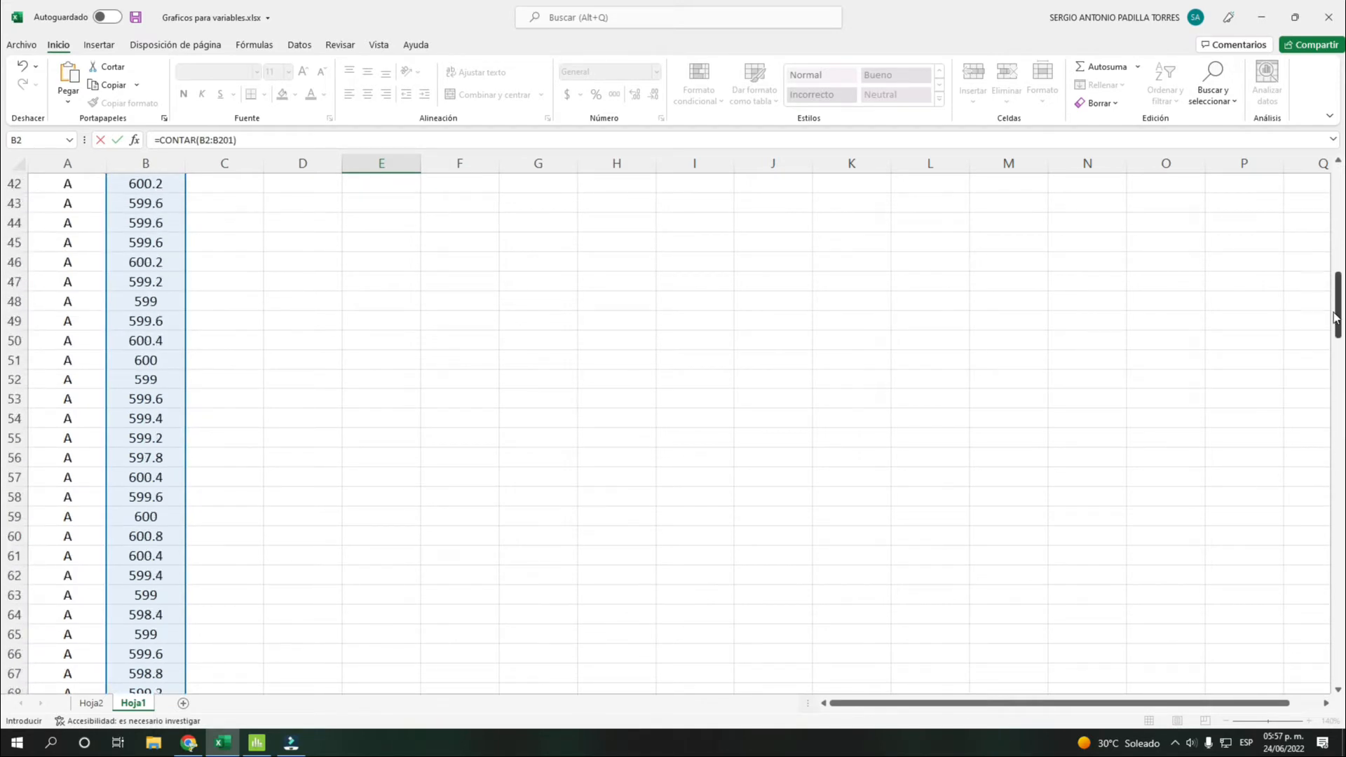
key("Return")
scroll(495, 264, "up", 1)
left_click(406, 222)
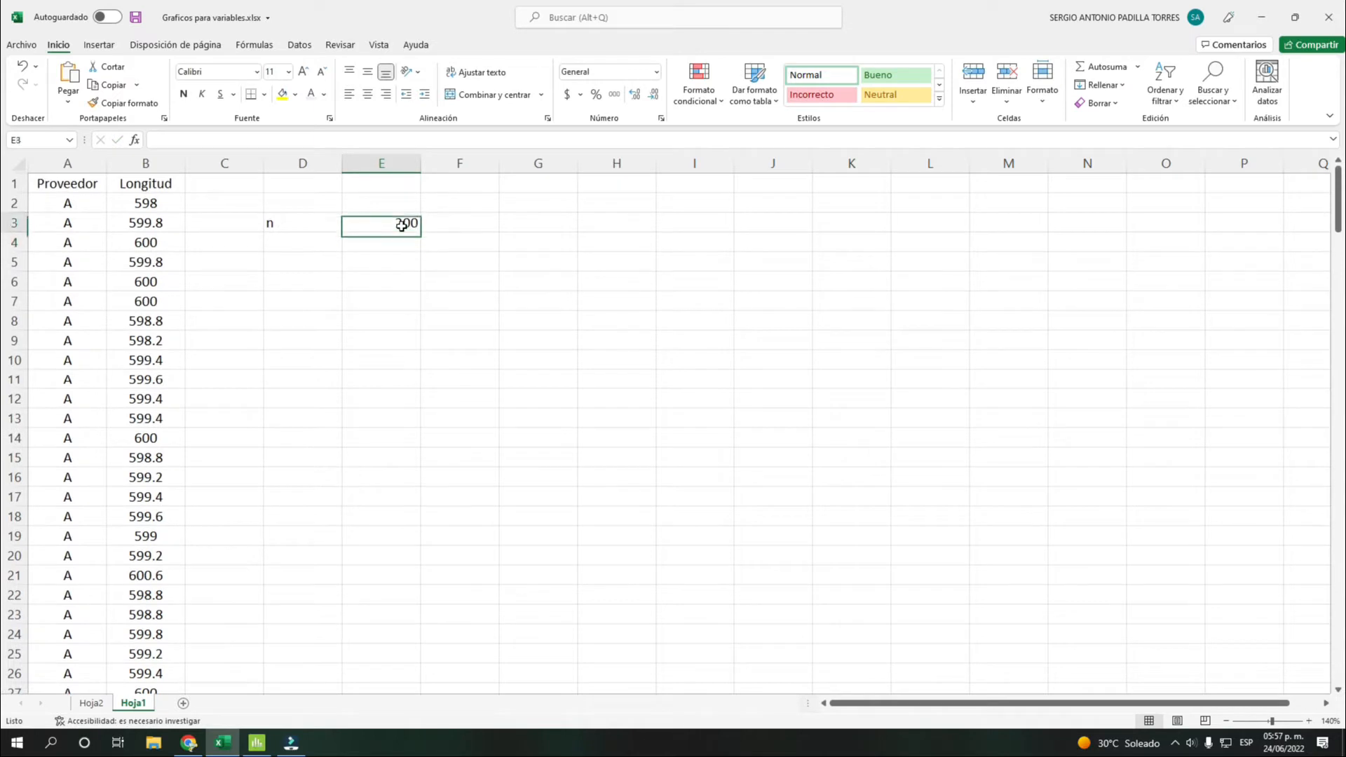
- Enter the label min in cell D4, below the n label
left_click(312, 249)
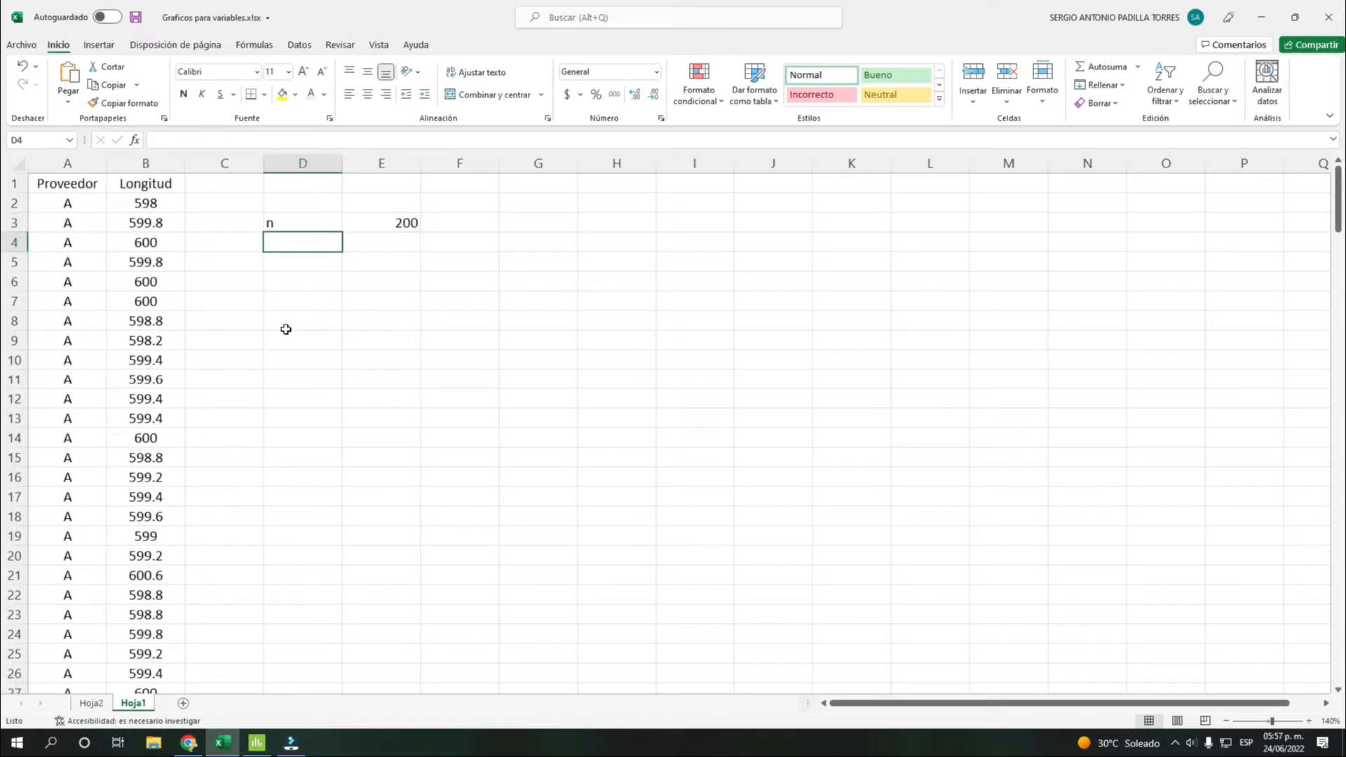
type("mi")
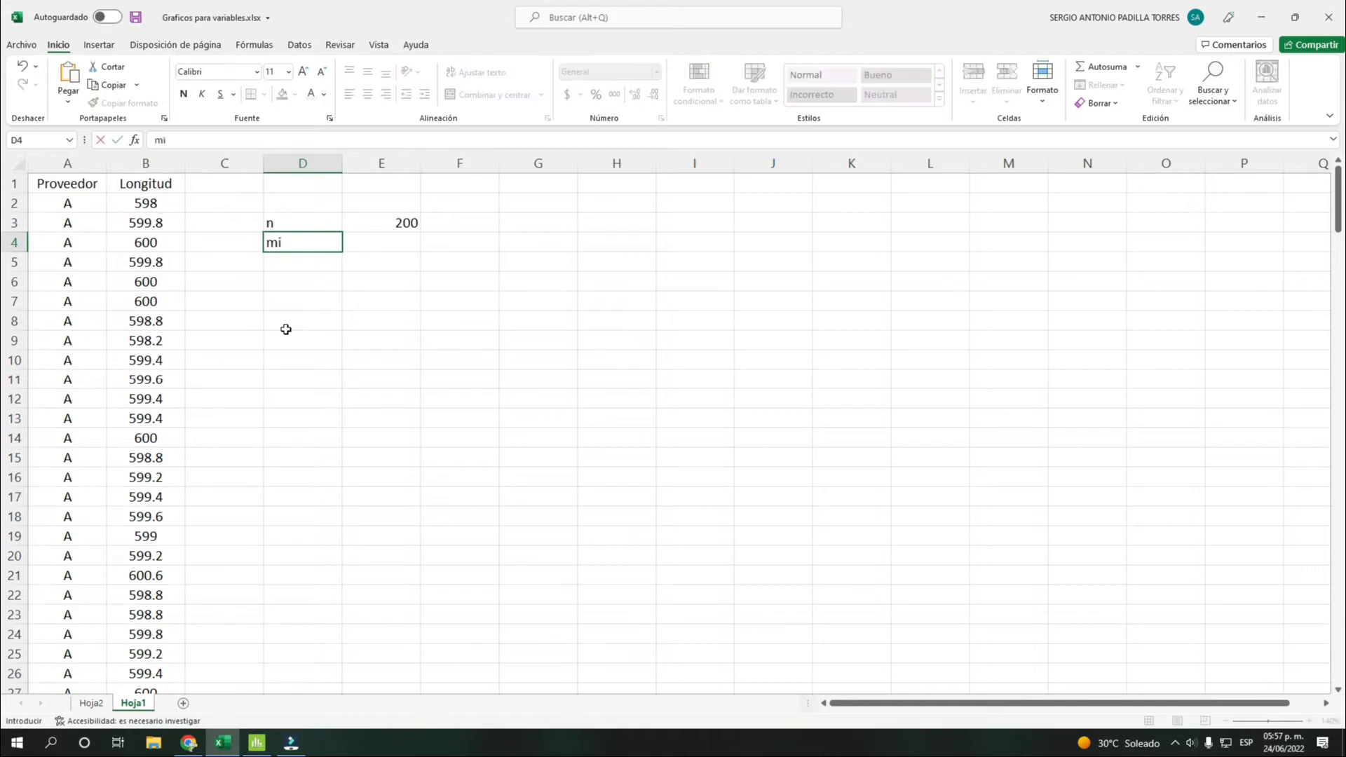
type("n")
key("Tab")
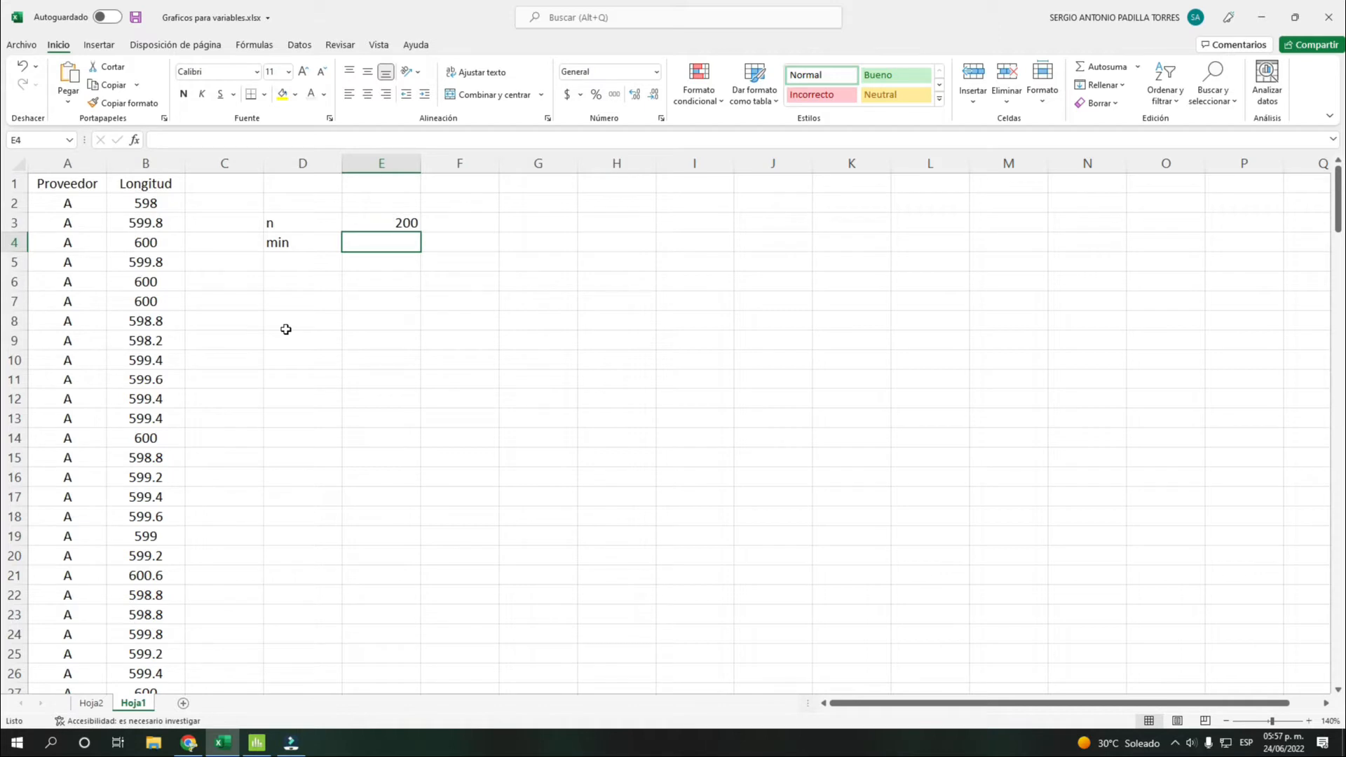
- Calculate the minimum of all Longitud values in cell E4 with the MIN function
type("=")
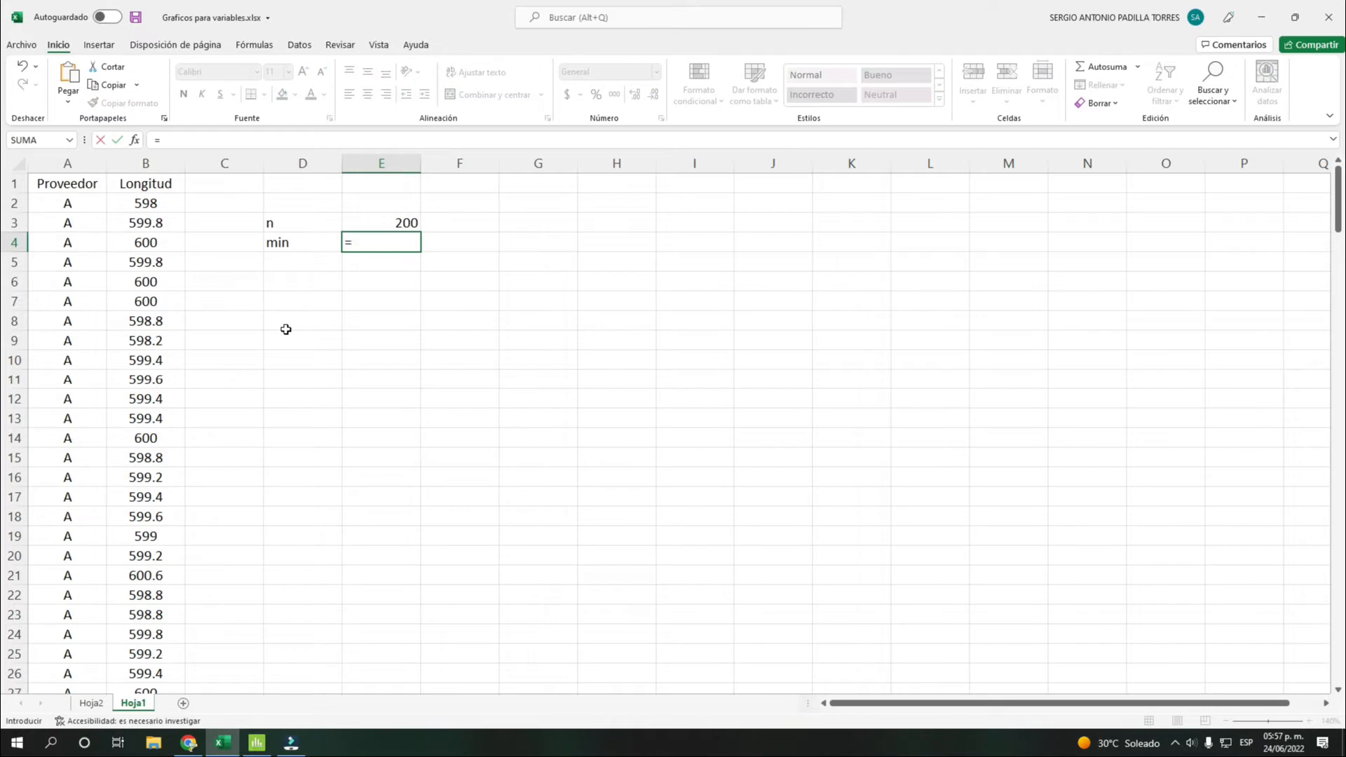
type("min(")
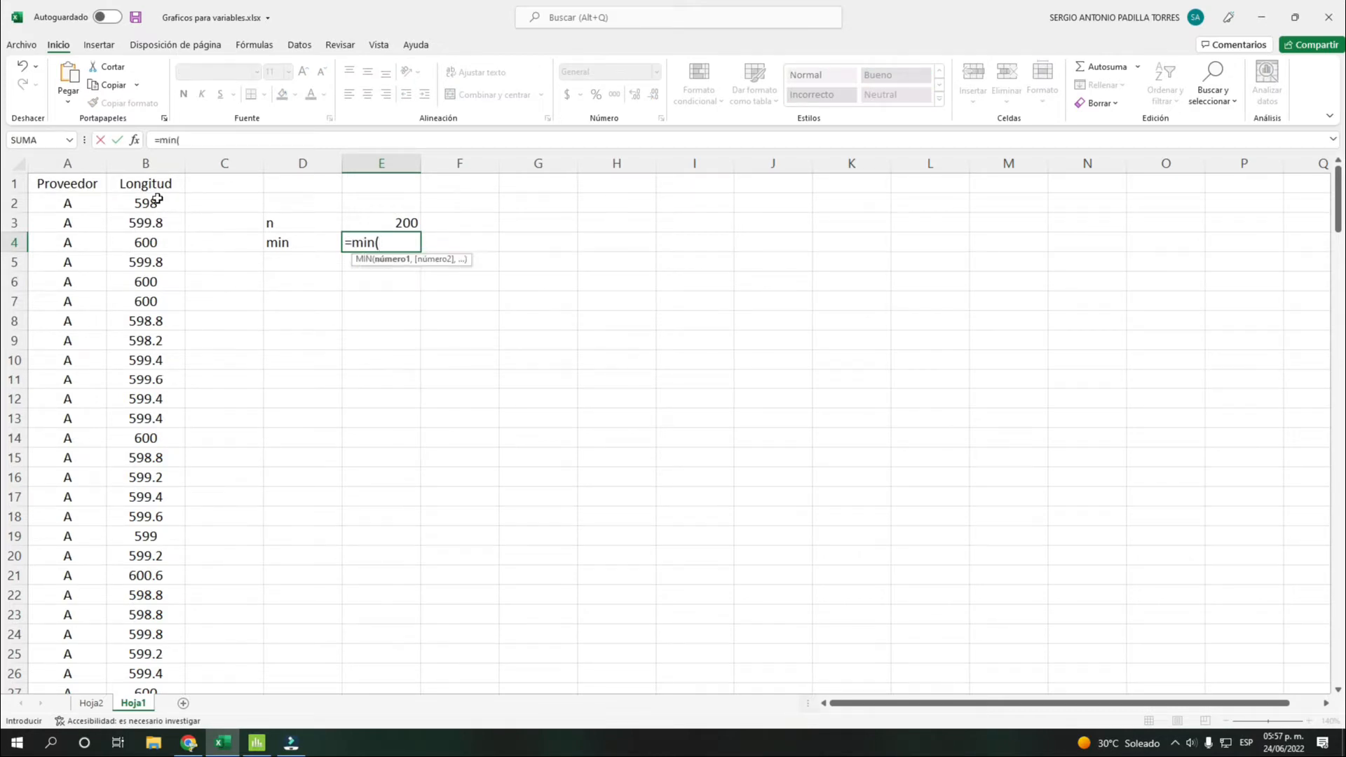
left_click_drag(147, 204, 171, 652)
type(")")
key("Return")
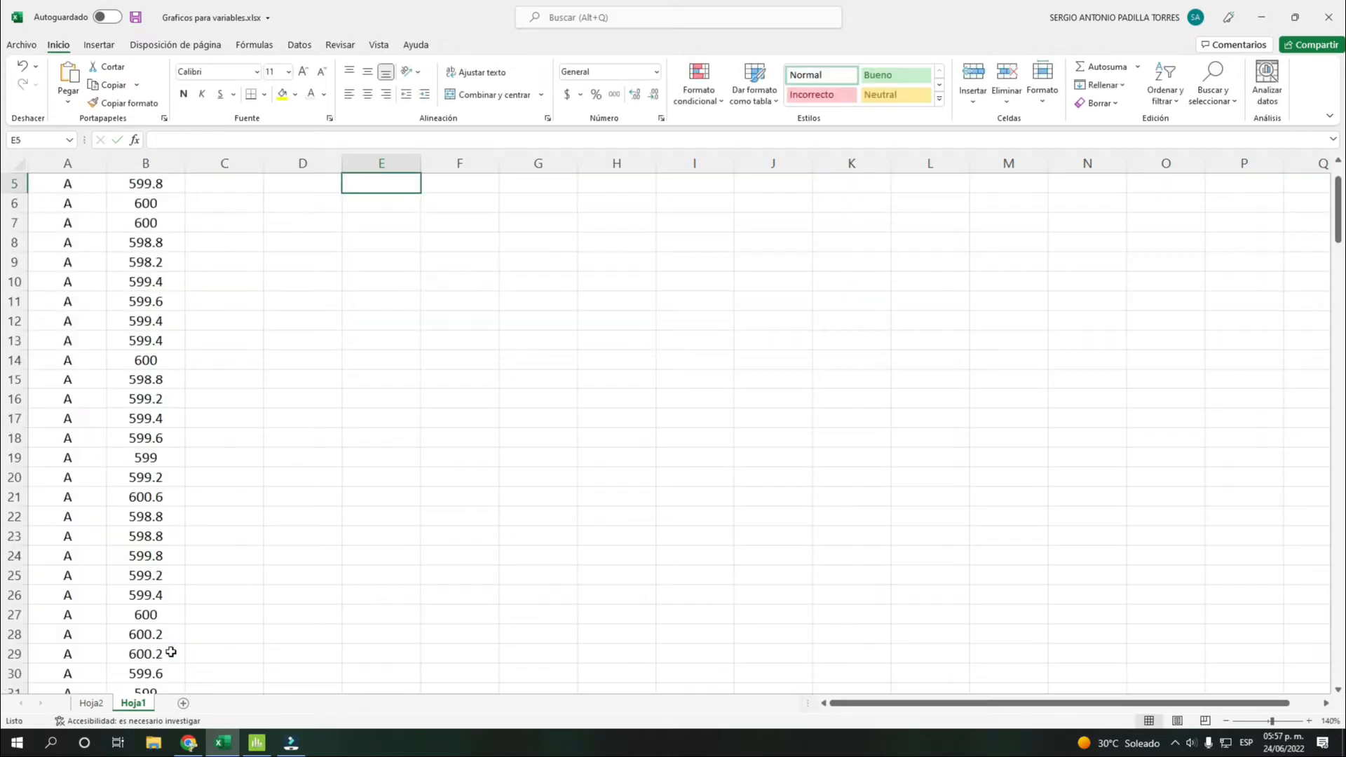
- Enter the label max in cell D5, below the min label
key("Left")
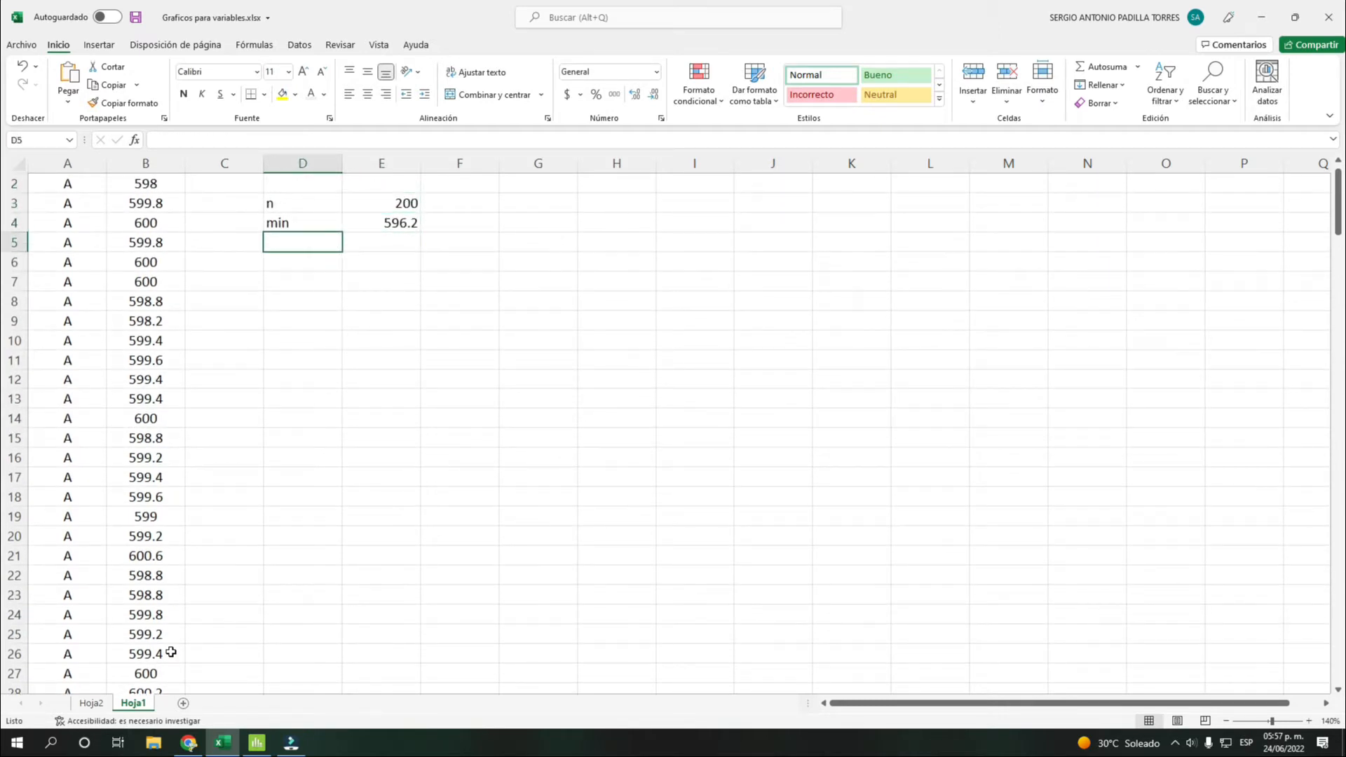
type("max")
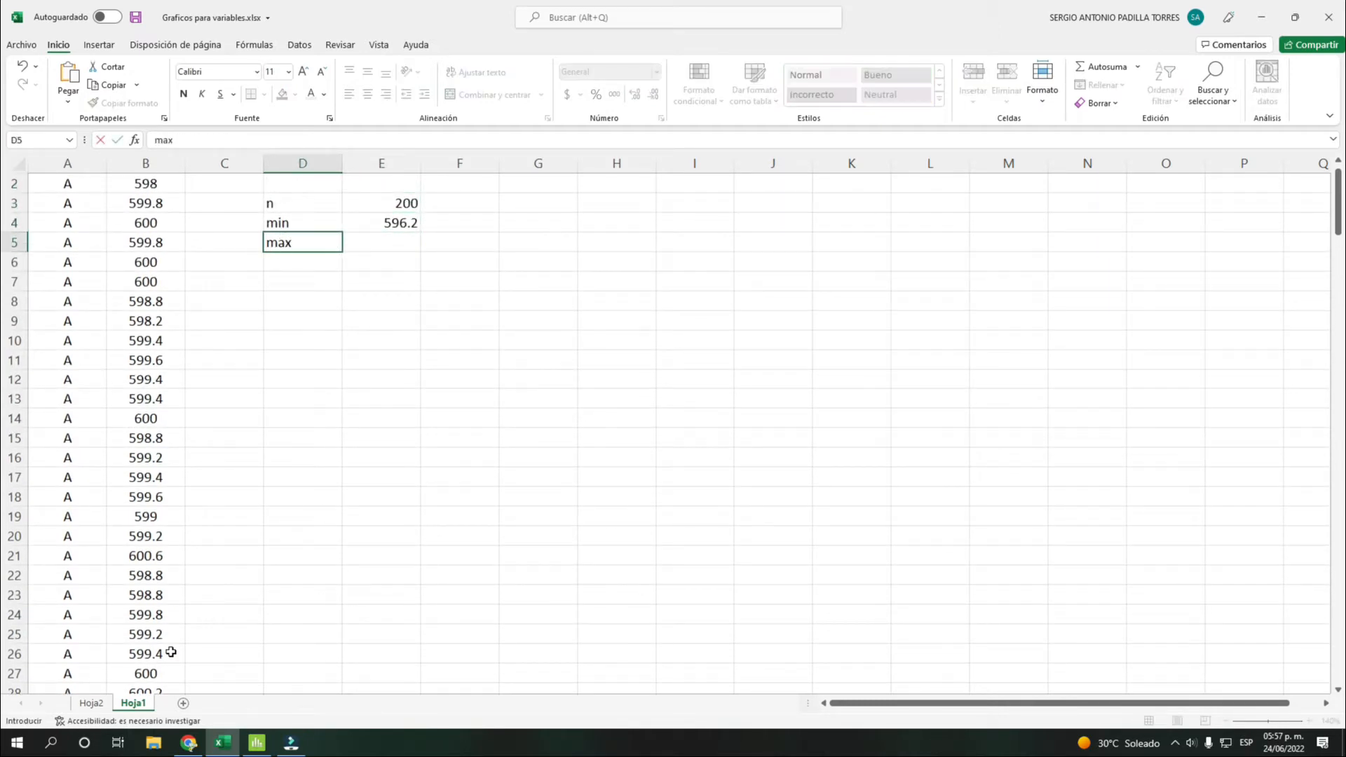
key("Right")
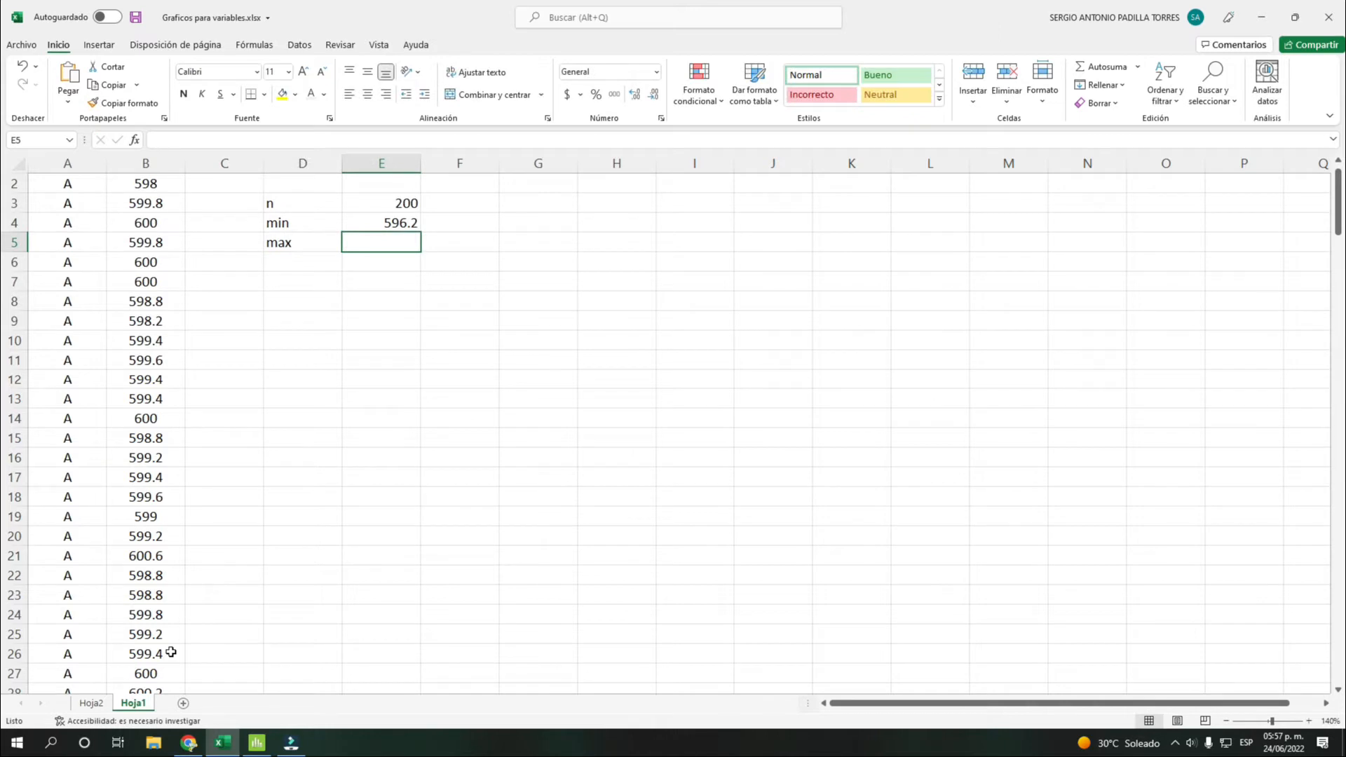
- Calculate the maximum of all Longitud values in cell E5 with the MAX function
type("=")
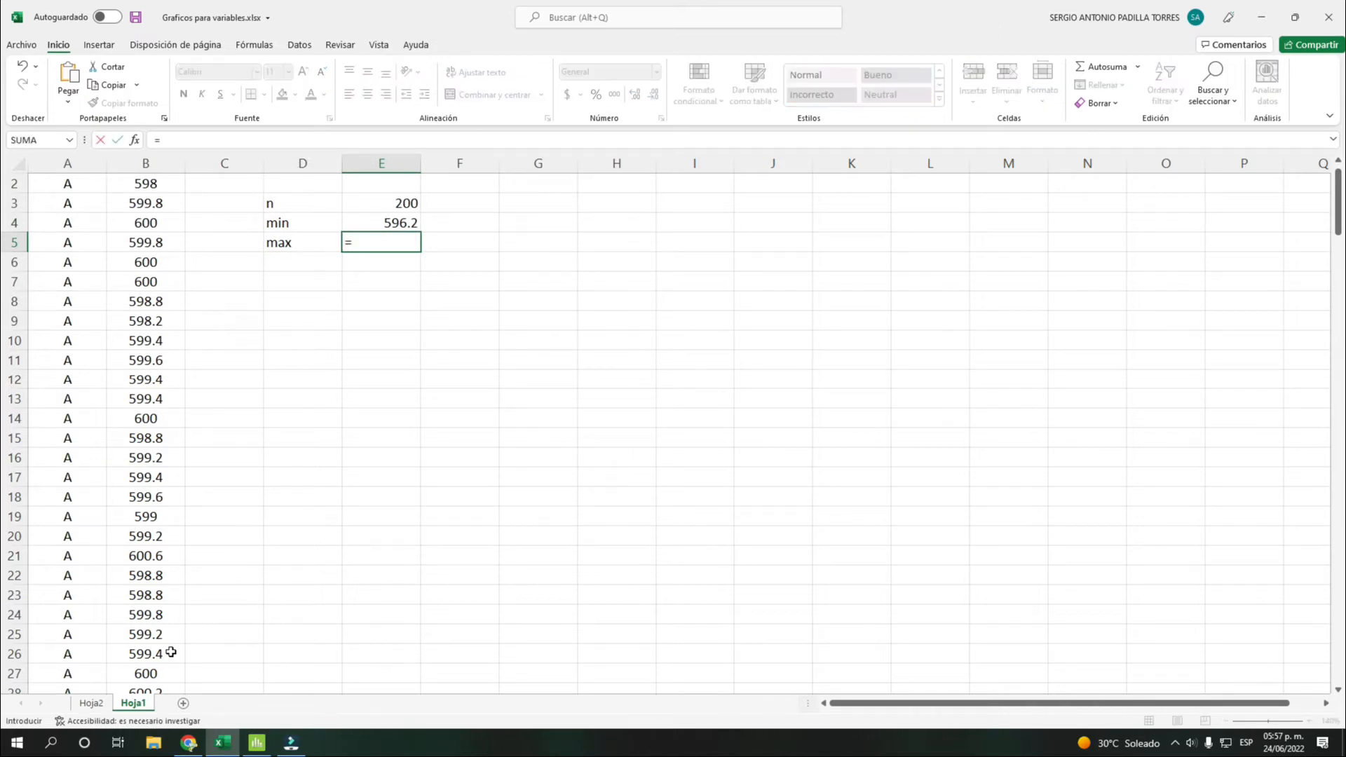
type("max(")
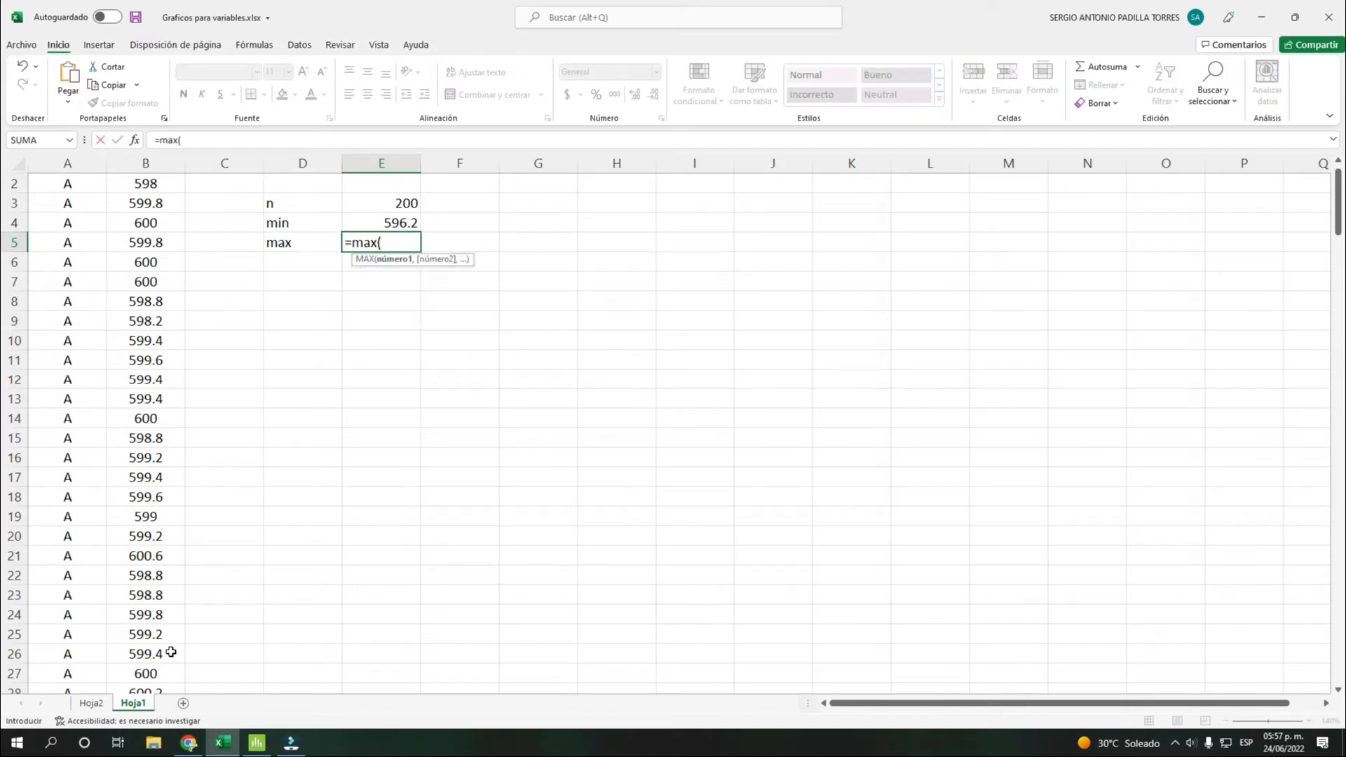
scroll(178, 499, "up", 1)
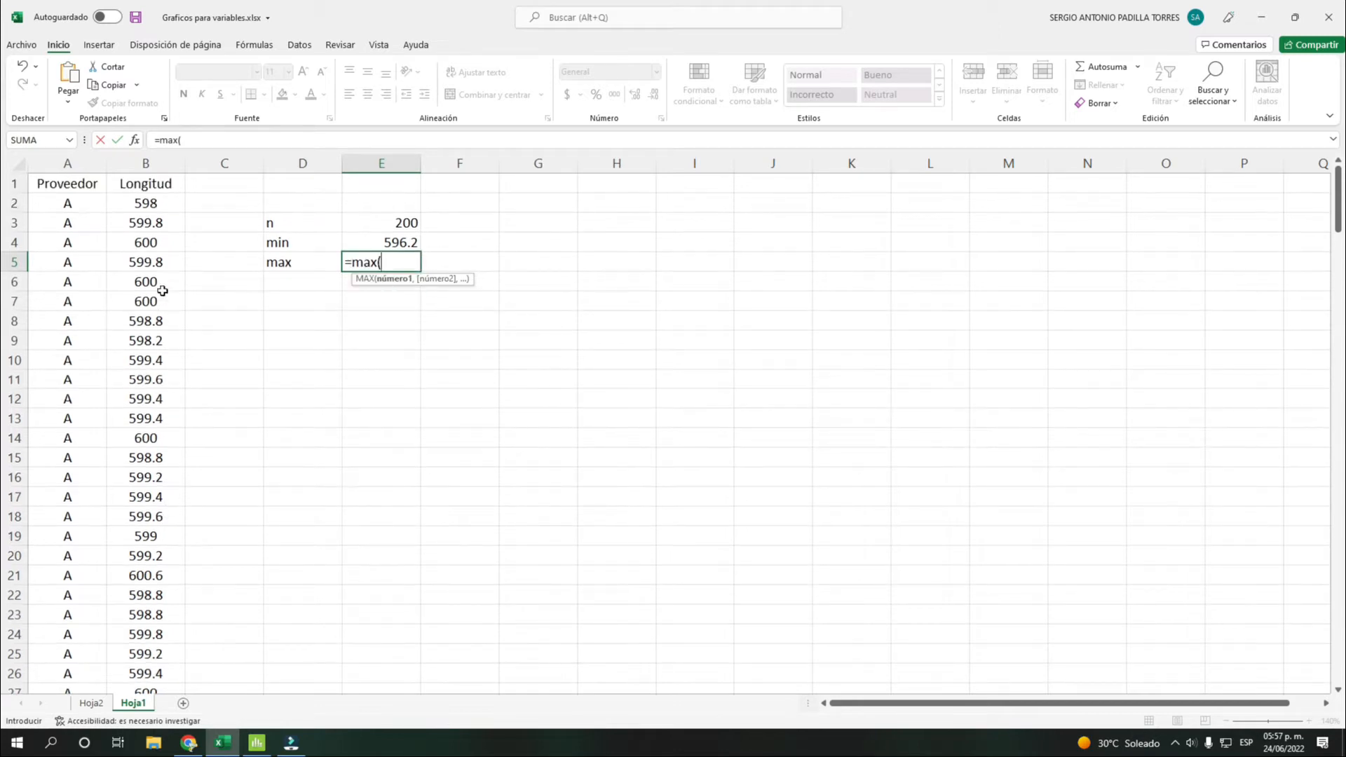
left_click(151, 203)
left_click_drag(154, 519, 176, 663)
key("Return")
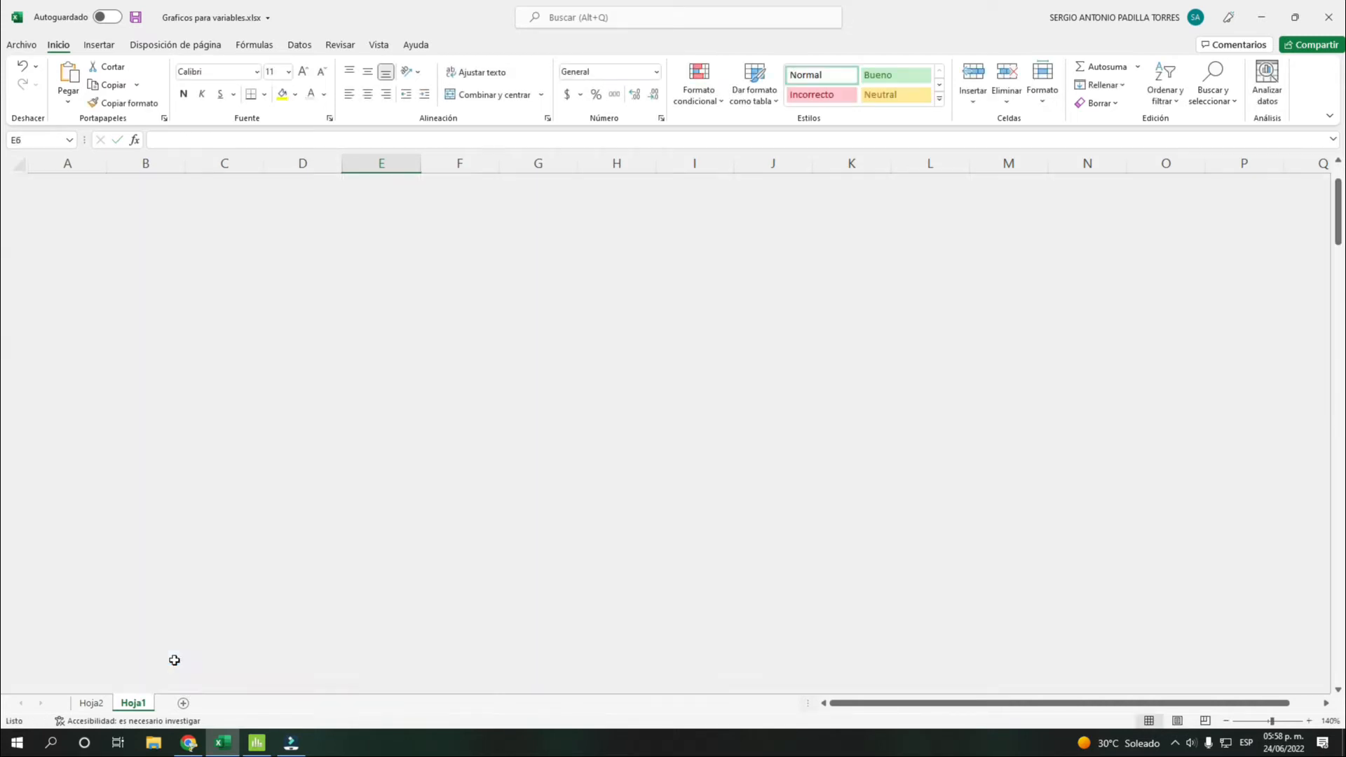
scroll(289, 613, "up", 2)
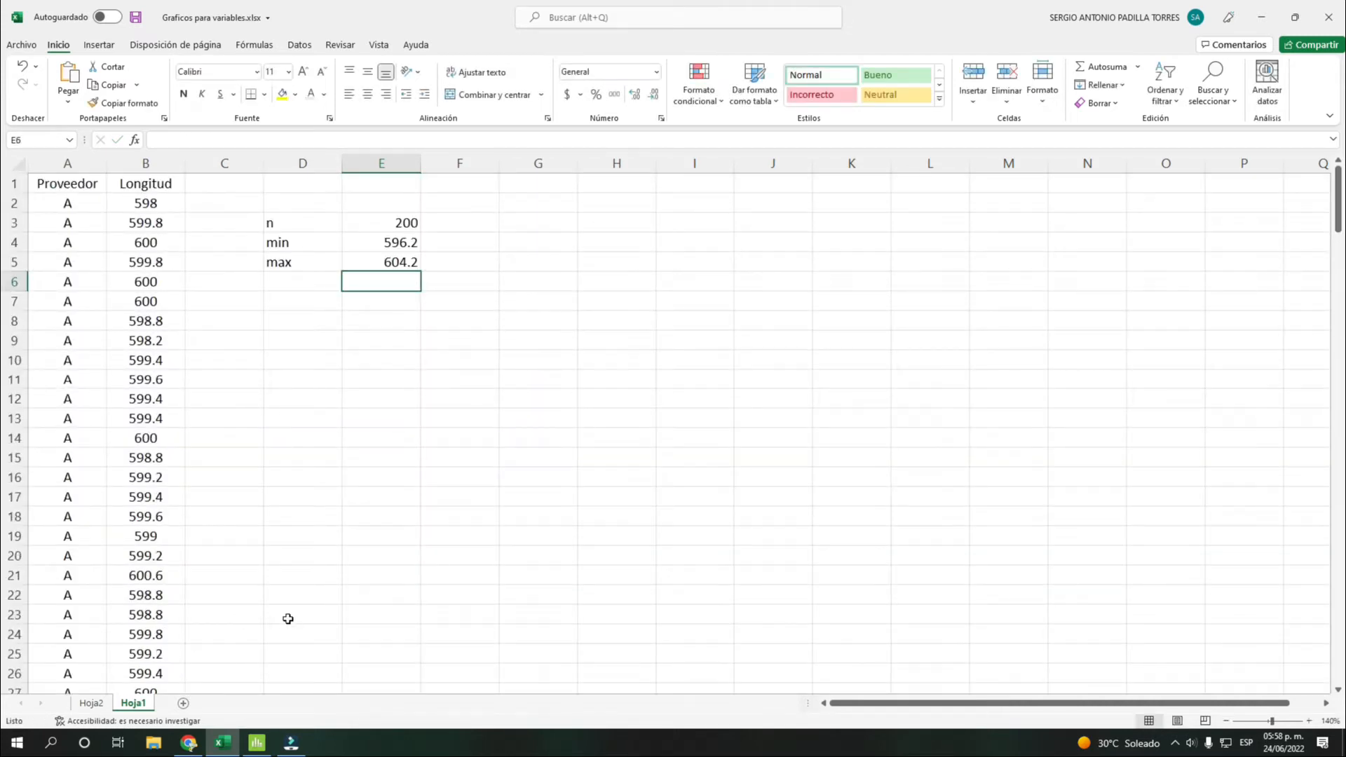
- Enter the label rango in cell D6, below the max label
left_click(398, 243)
left_click(398, 260)
left_click(300, 282)
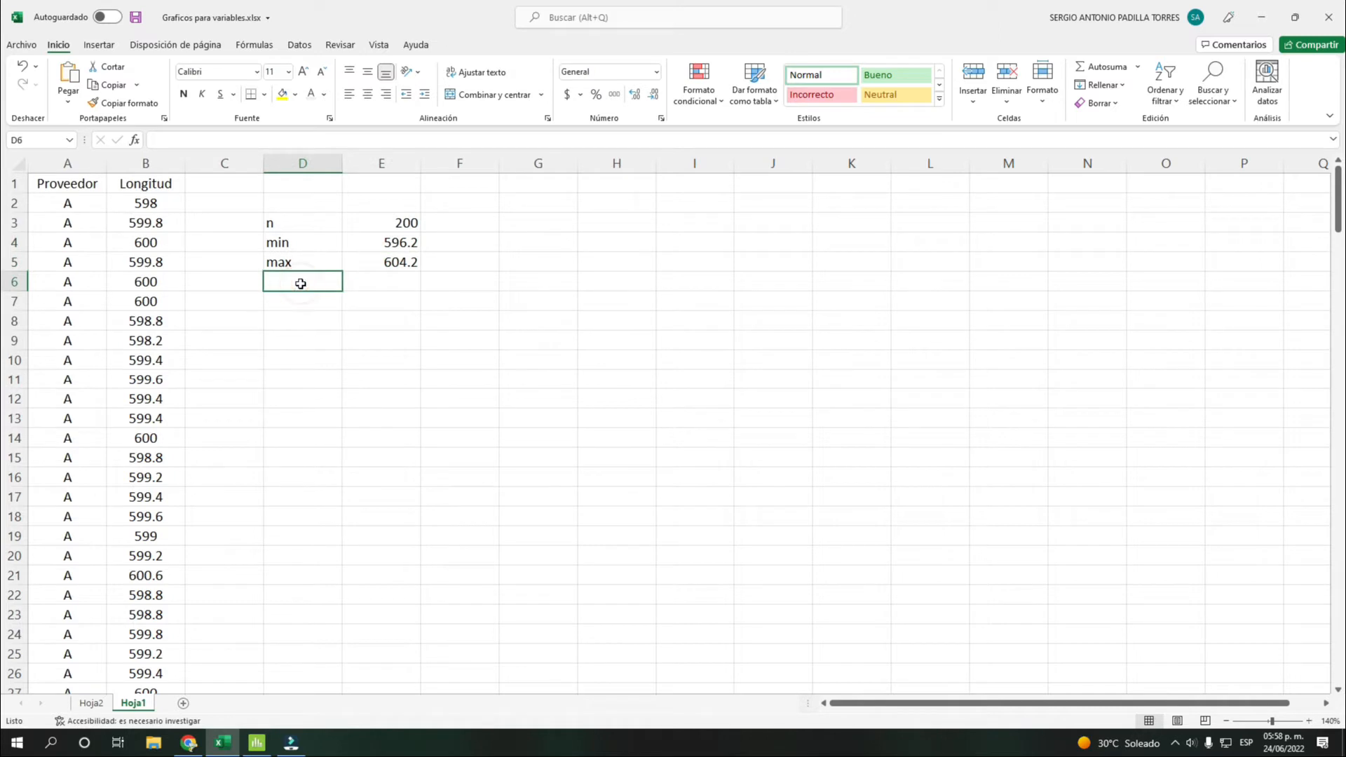
type("rango")
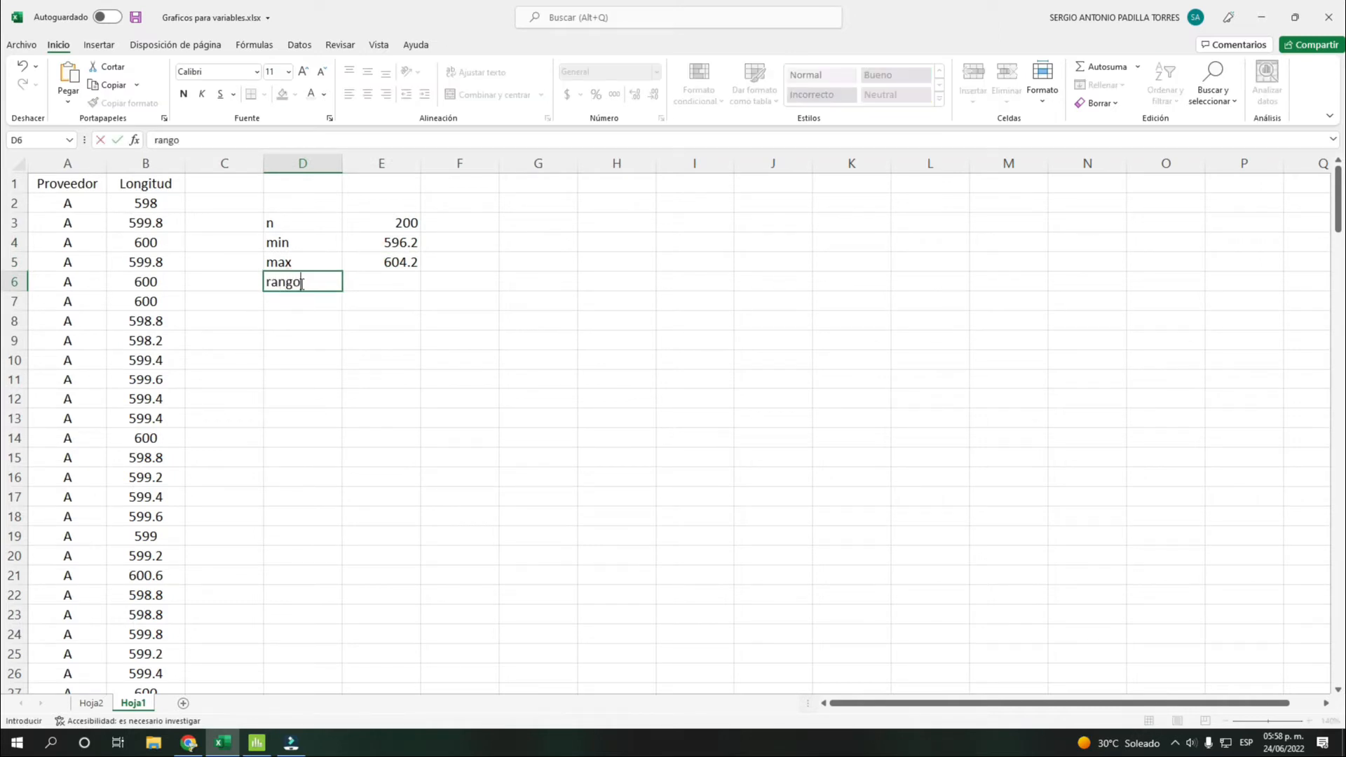
key("Tab")
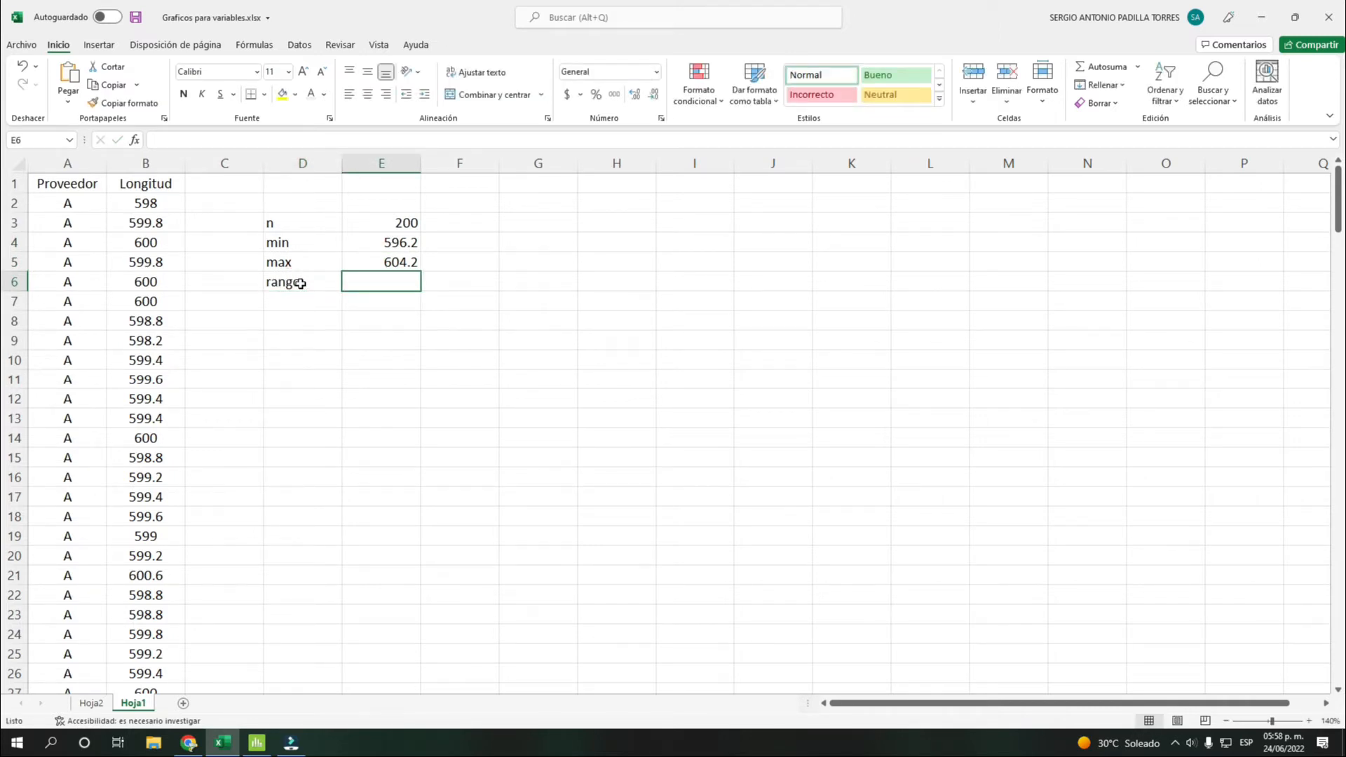
- Calculate the range in cell E6 by subtracting the minimum from the maximum with the formula =E5-E4
type("=")
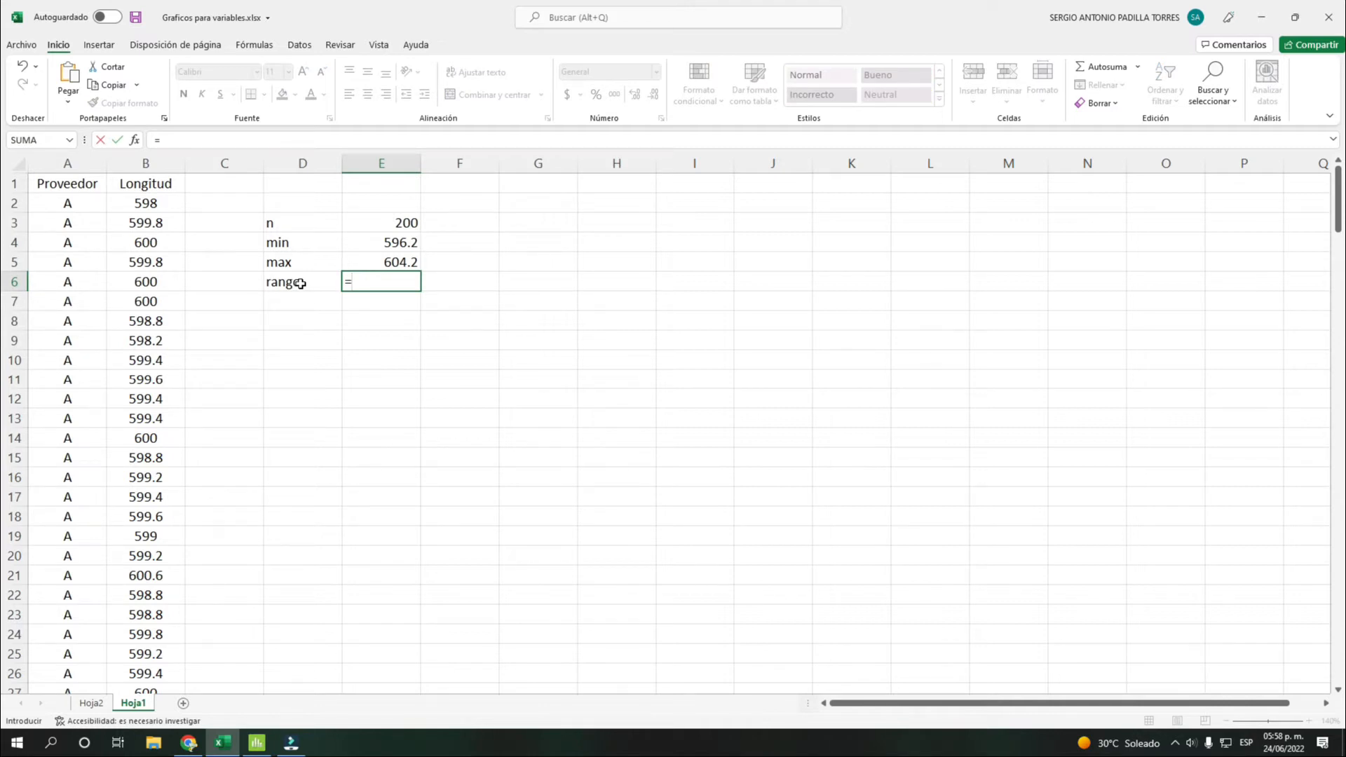
left_click(381, 265)
type("-")
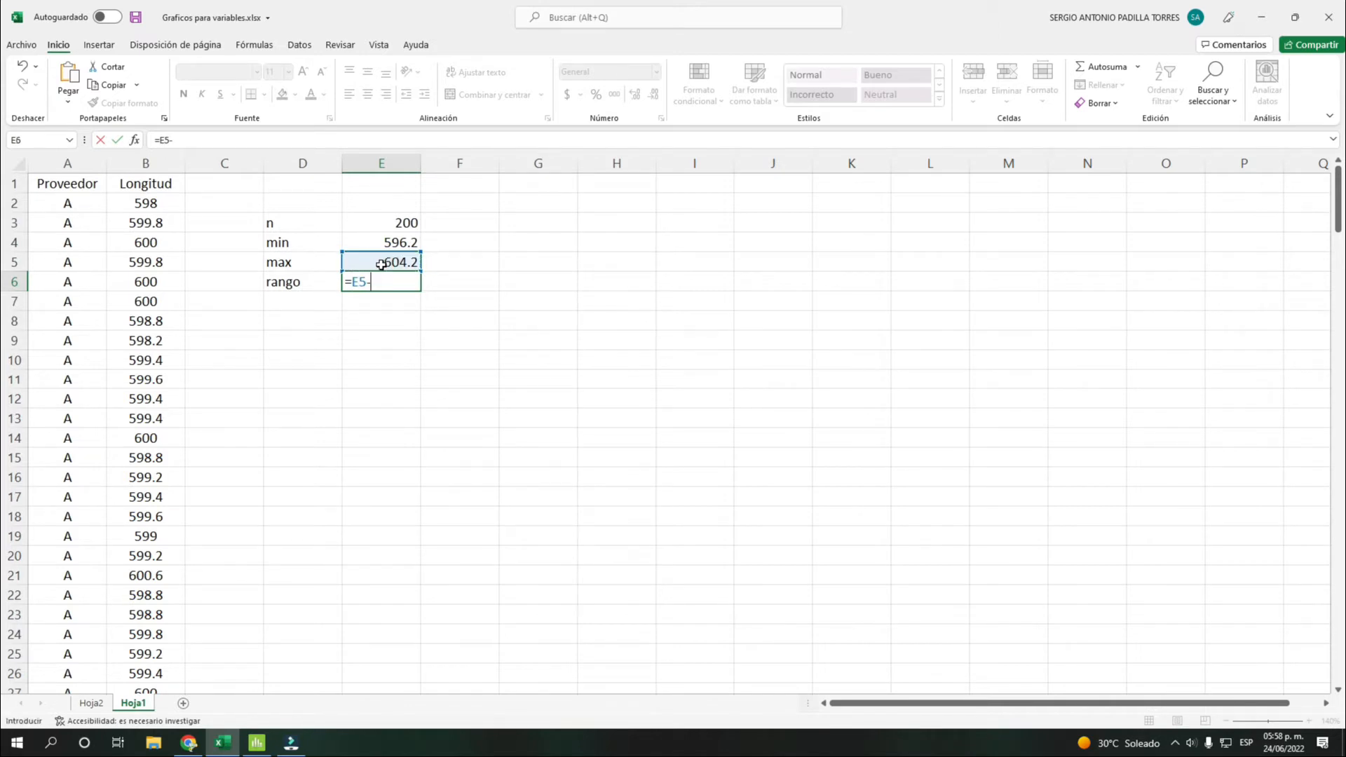
left_click(386, 243)
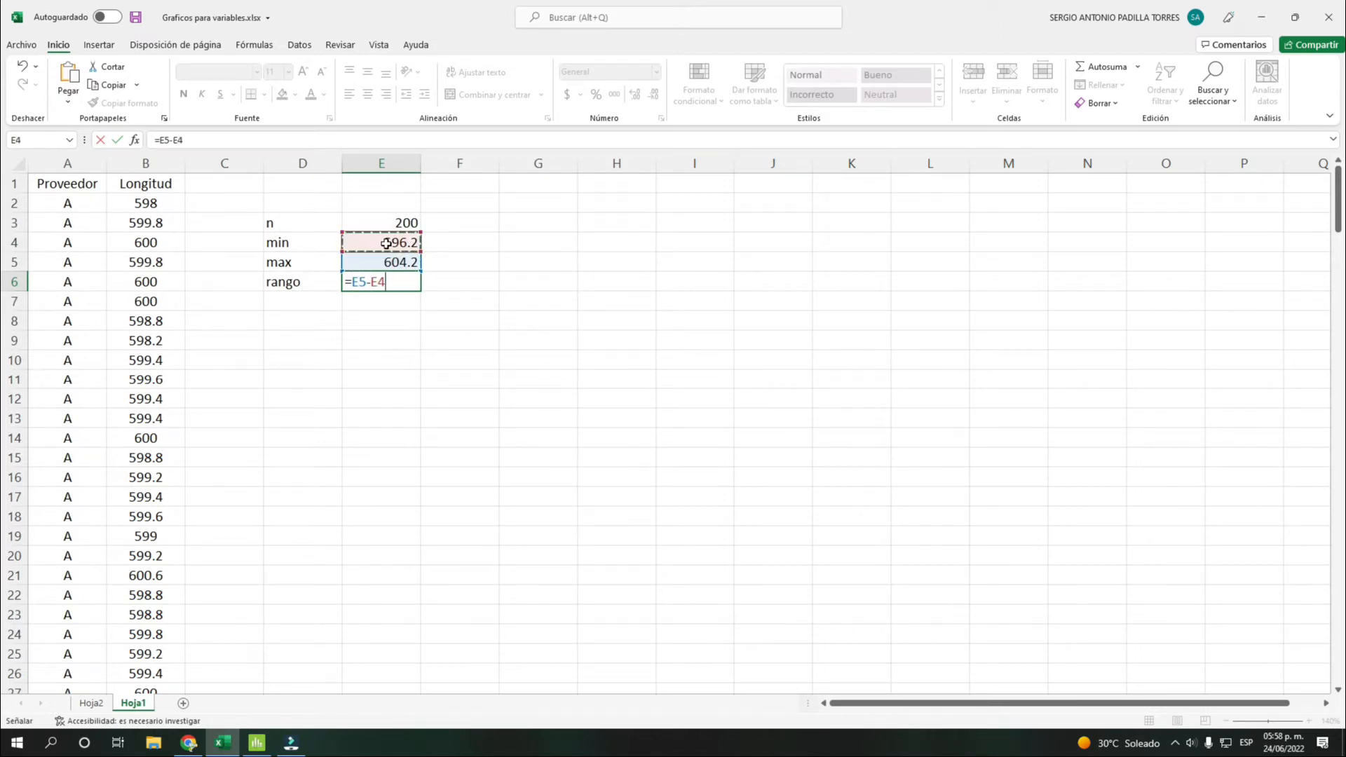
key("Return")
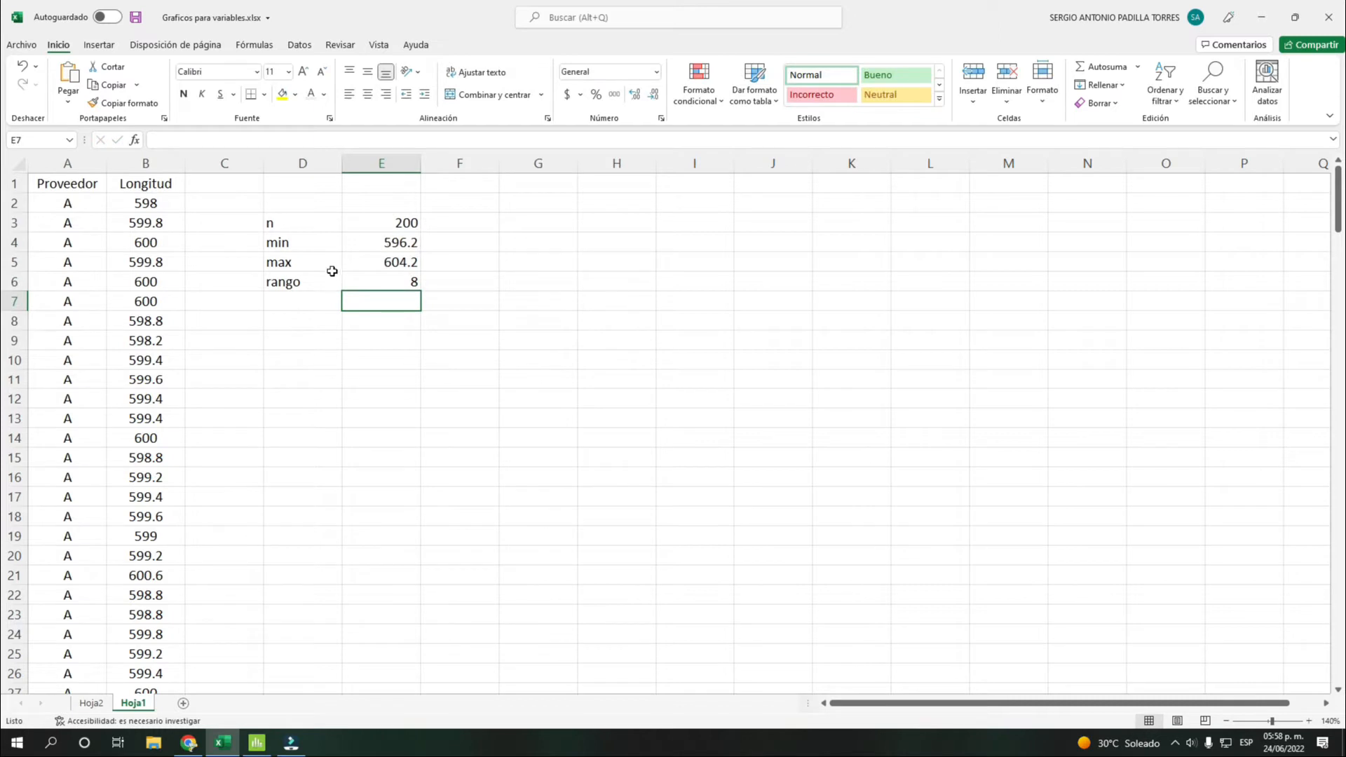
left_click(363, 278)
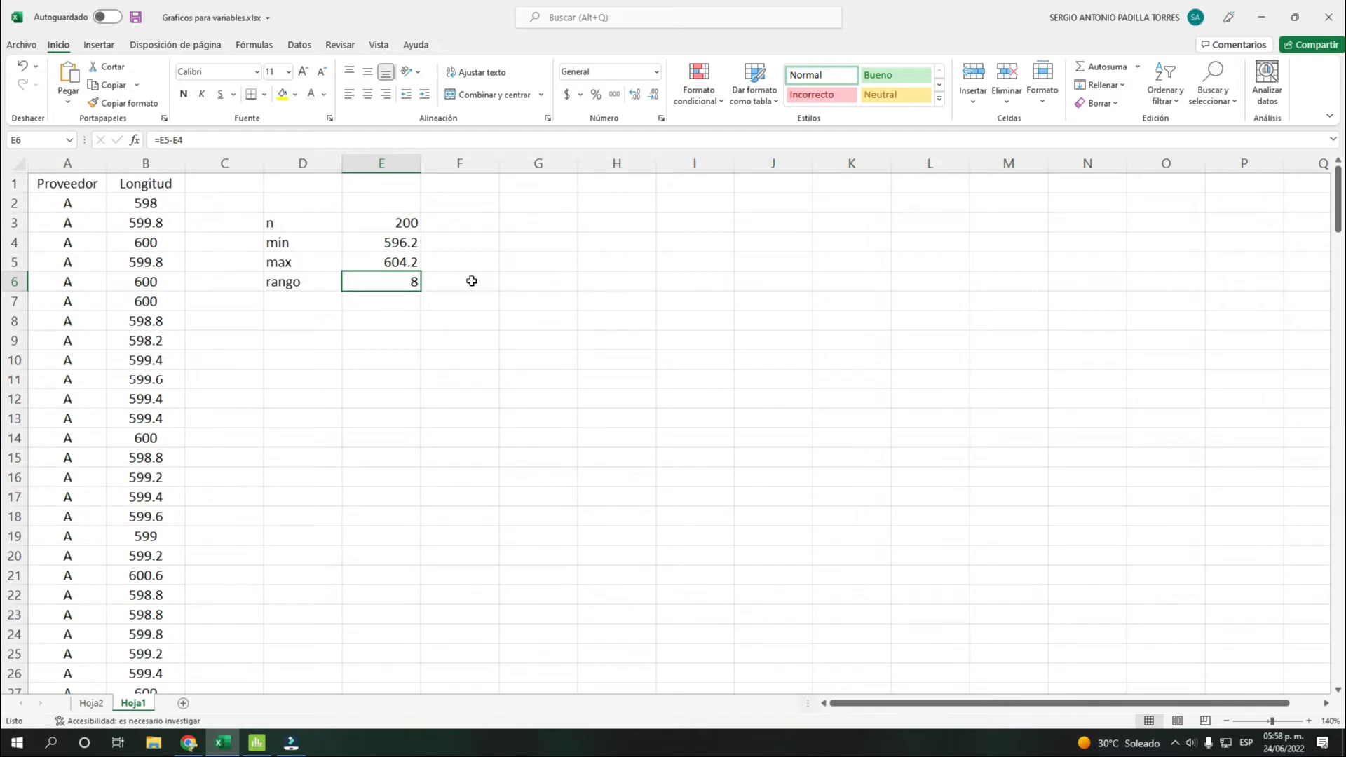
left_click(389, 281)
left_click(298, 302)
left_click(371, 297)
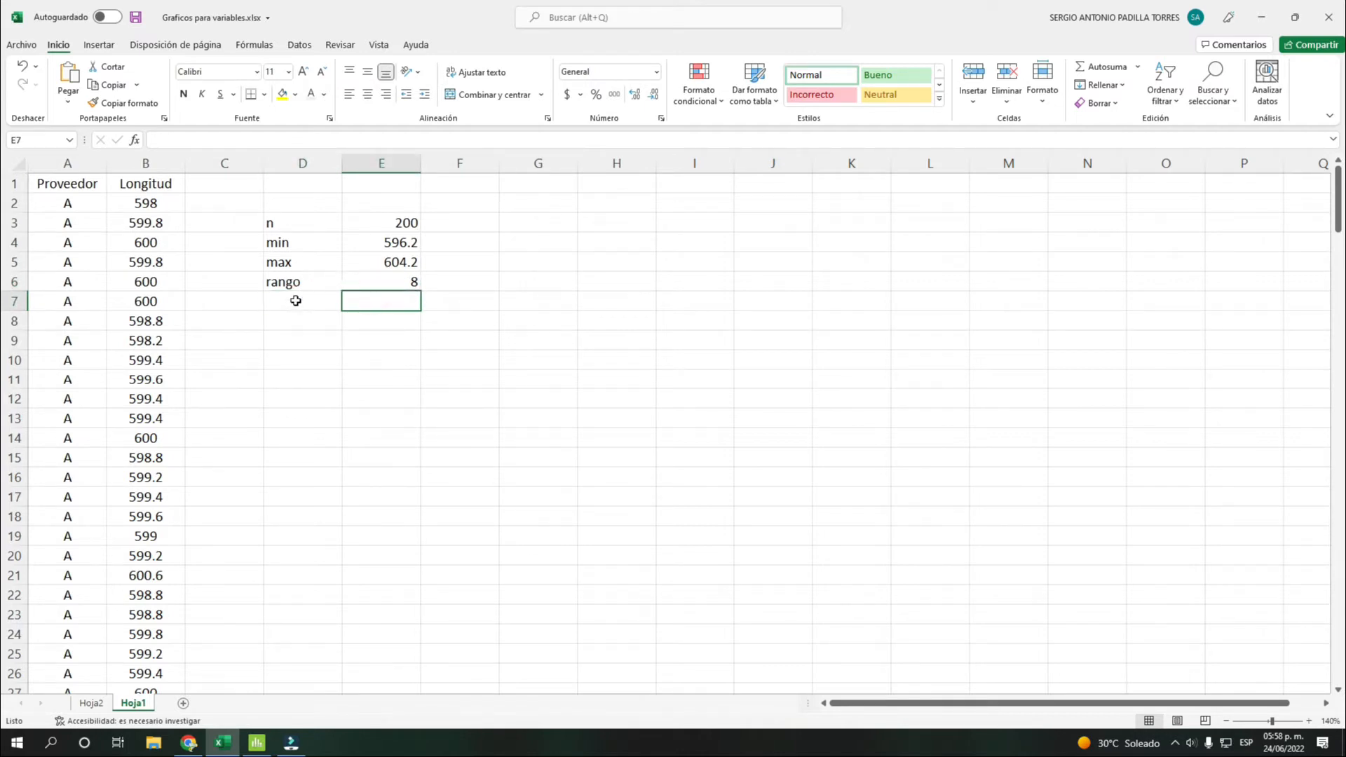
- Enter the label m in cell D8, leaving row 7 blank below the rango label
left_click(296, 300)
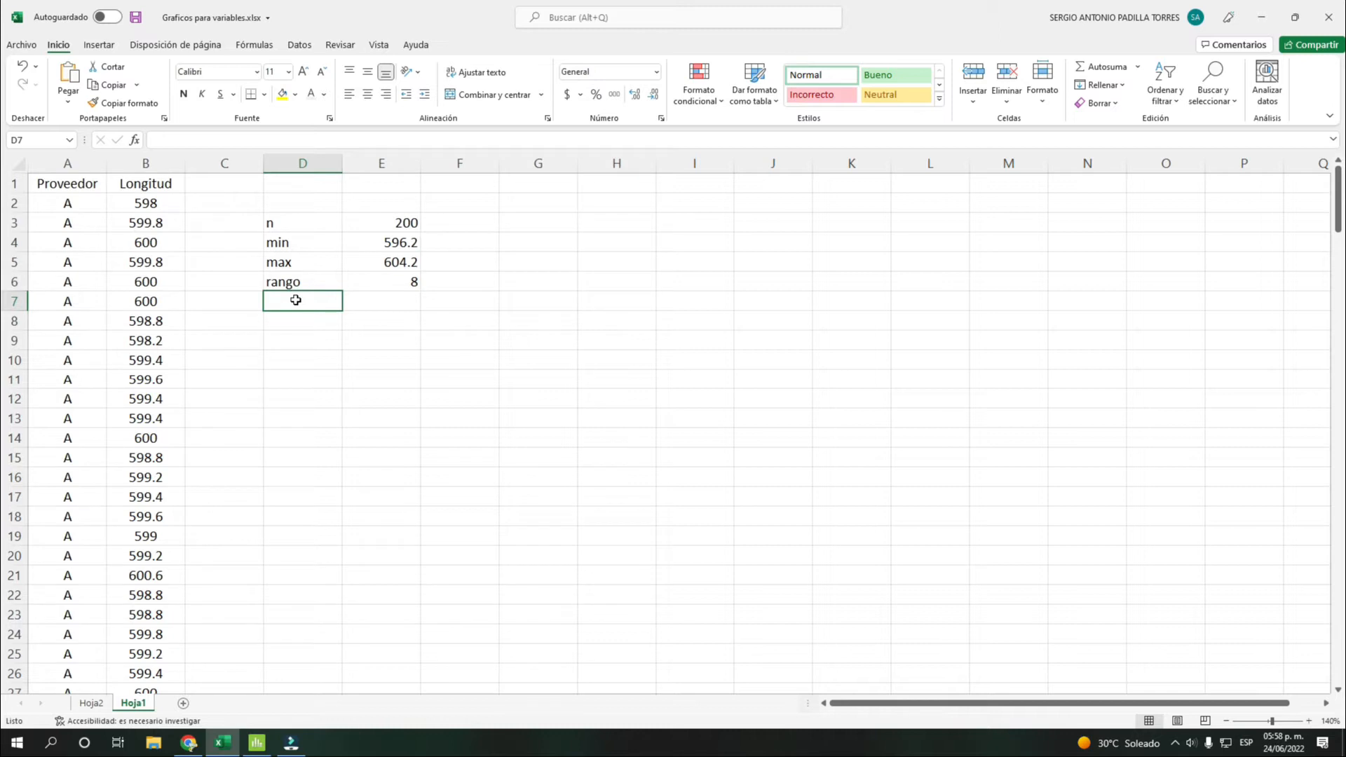
key("Return")
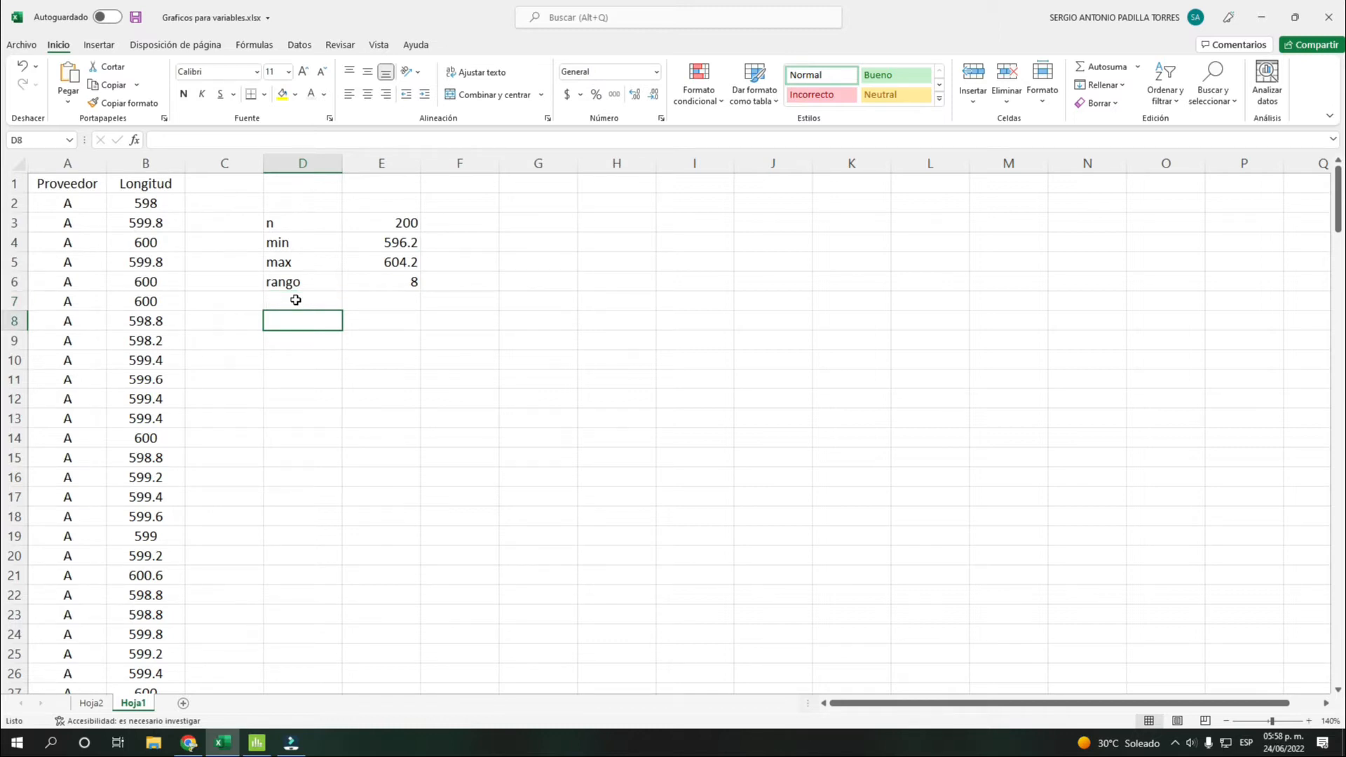
type("m")
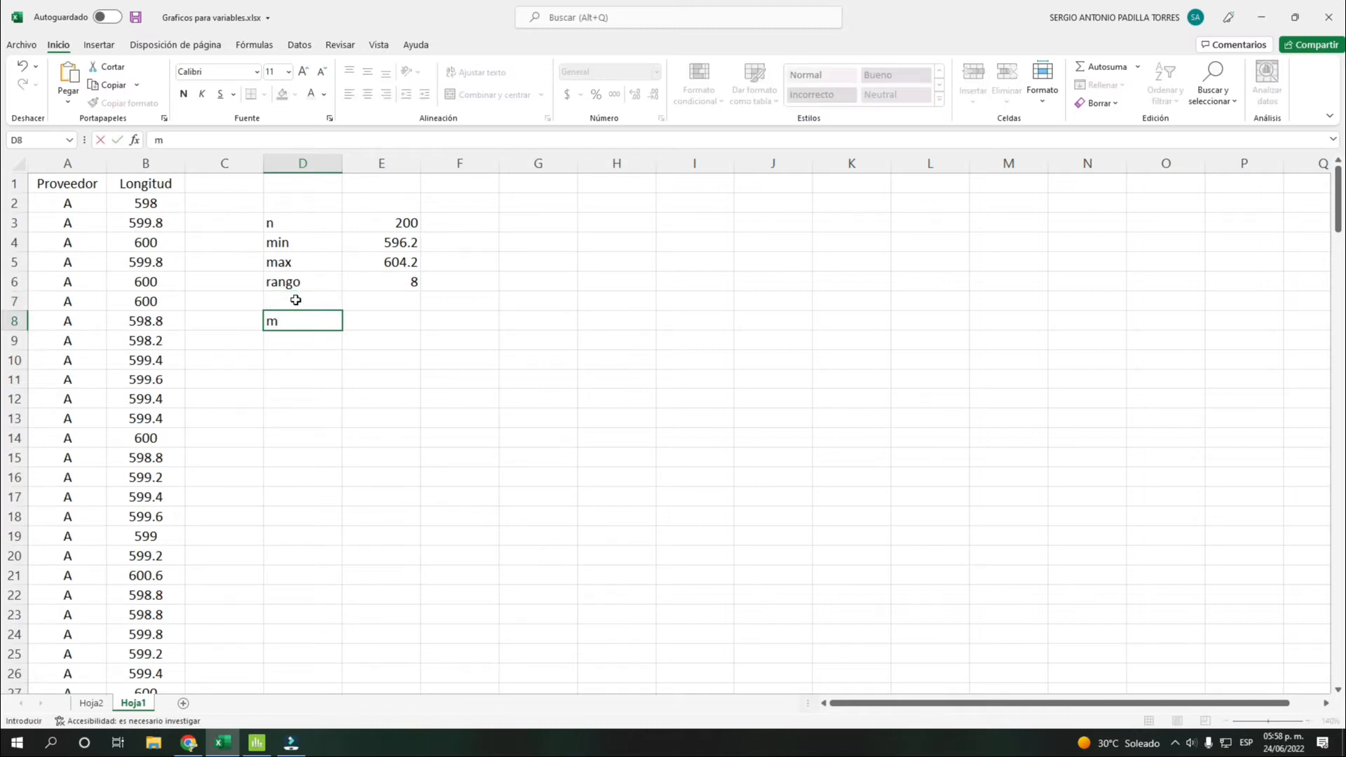
key("Tab")
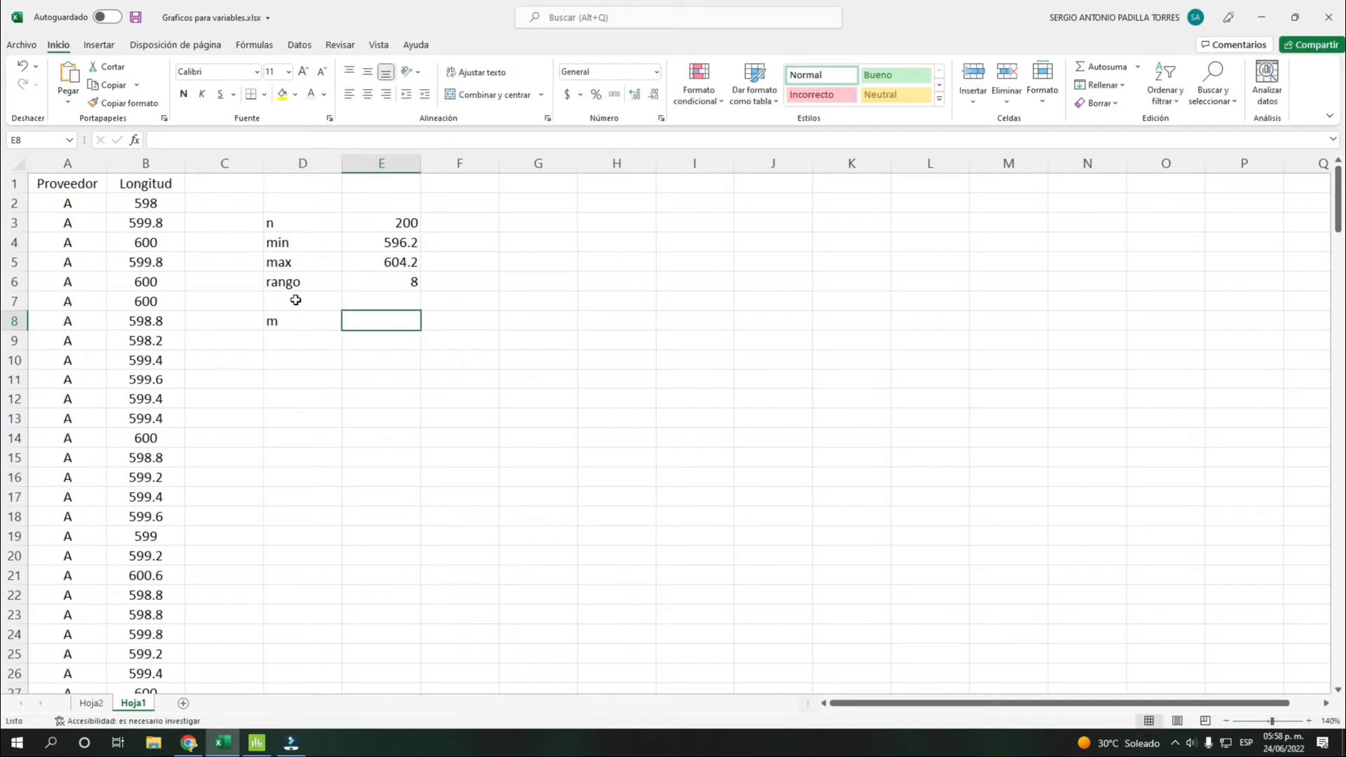
- Calculate the square root of n in cell E8 with the formula =RAIZ(E3)
type("=rai")
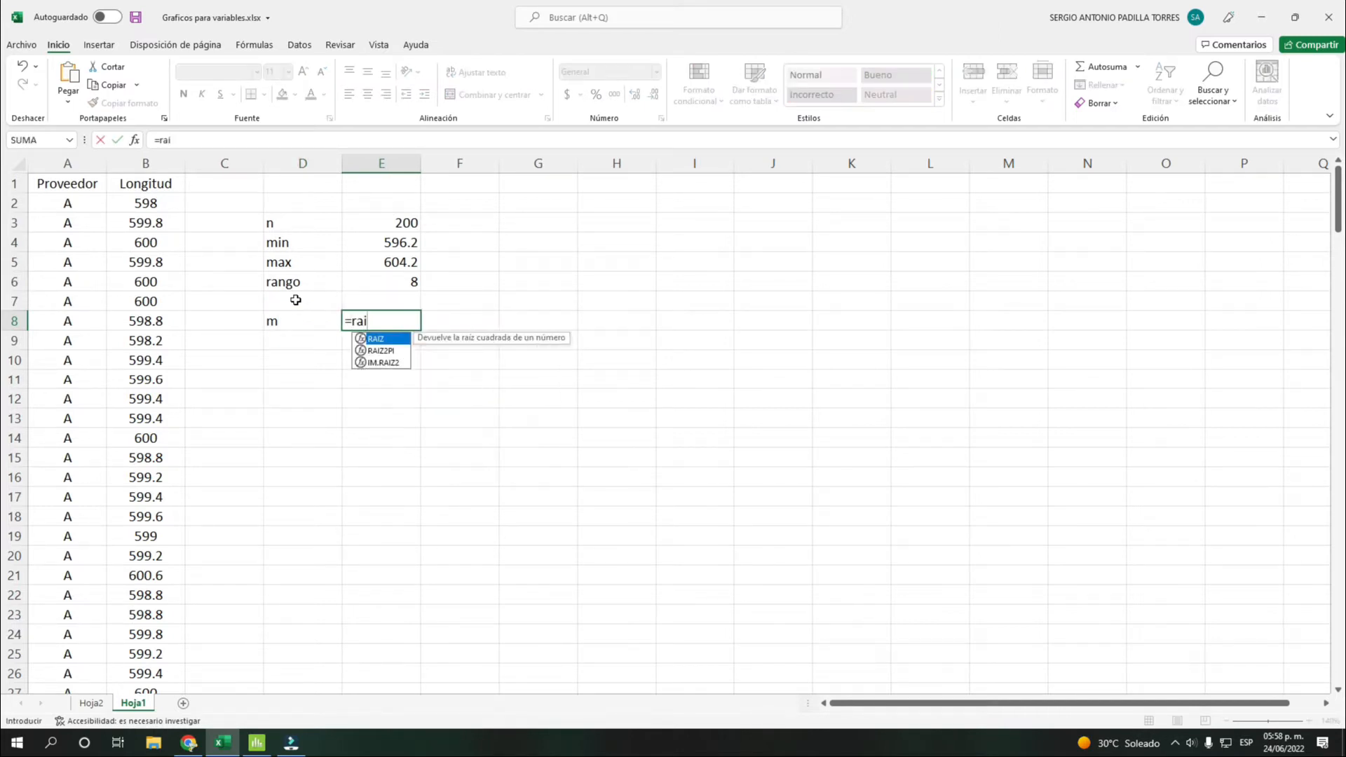
double_click(366, 339)
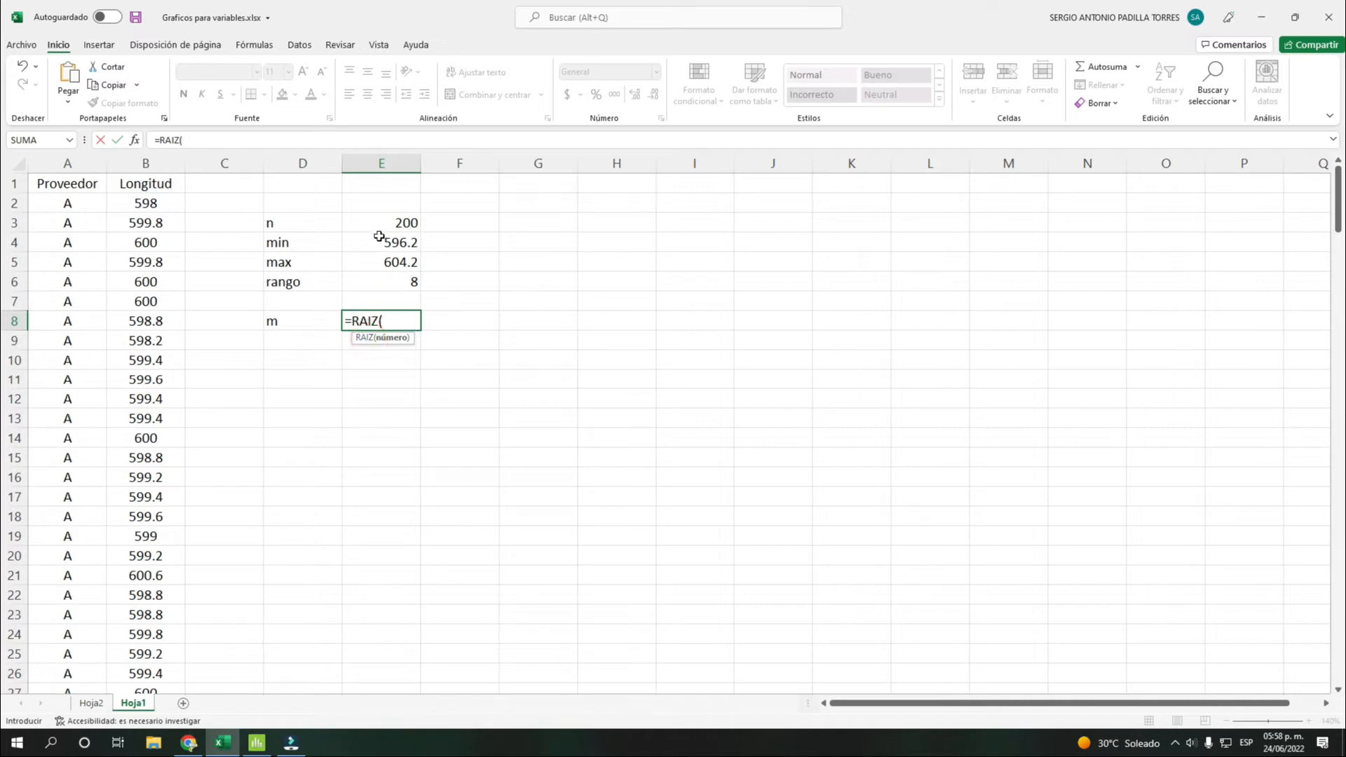
left_click(395, 225)
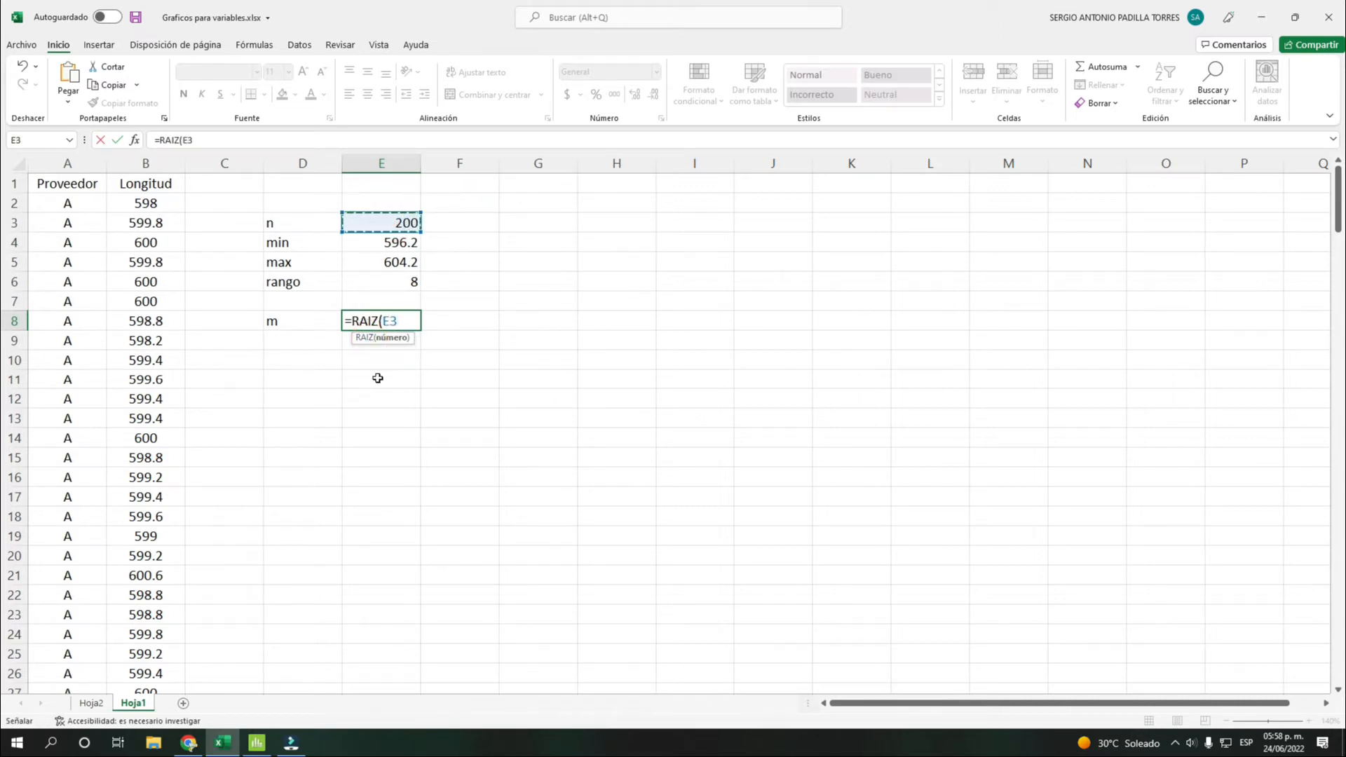
type(")")
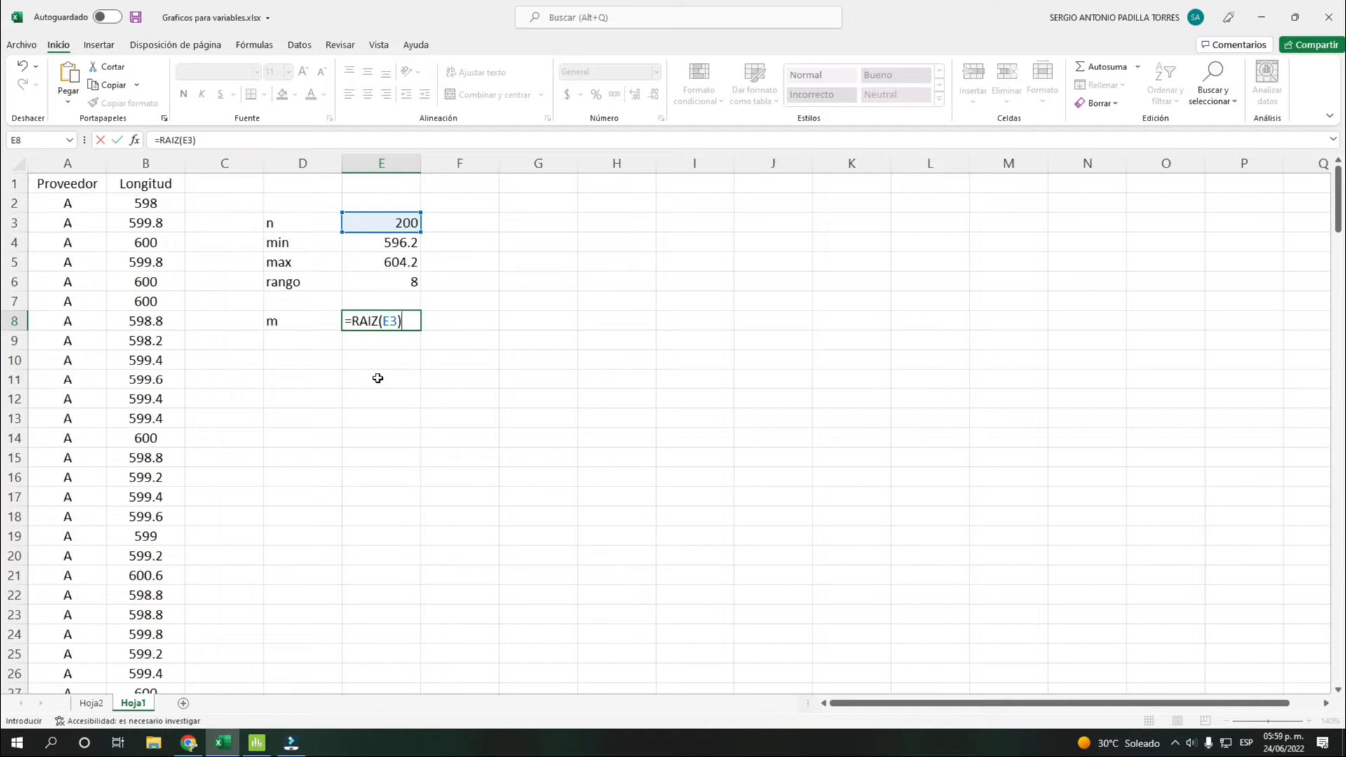
key("Return")
- Round the square root of n in cell E8 to zero decimals with the formula =REDONDEAR( RAIZ(E3), 0)
left_click(376, 321)
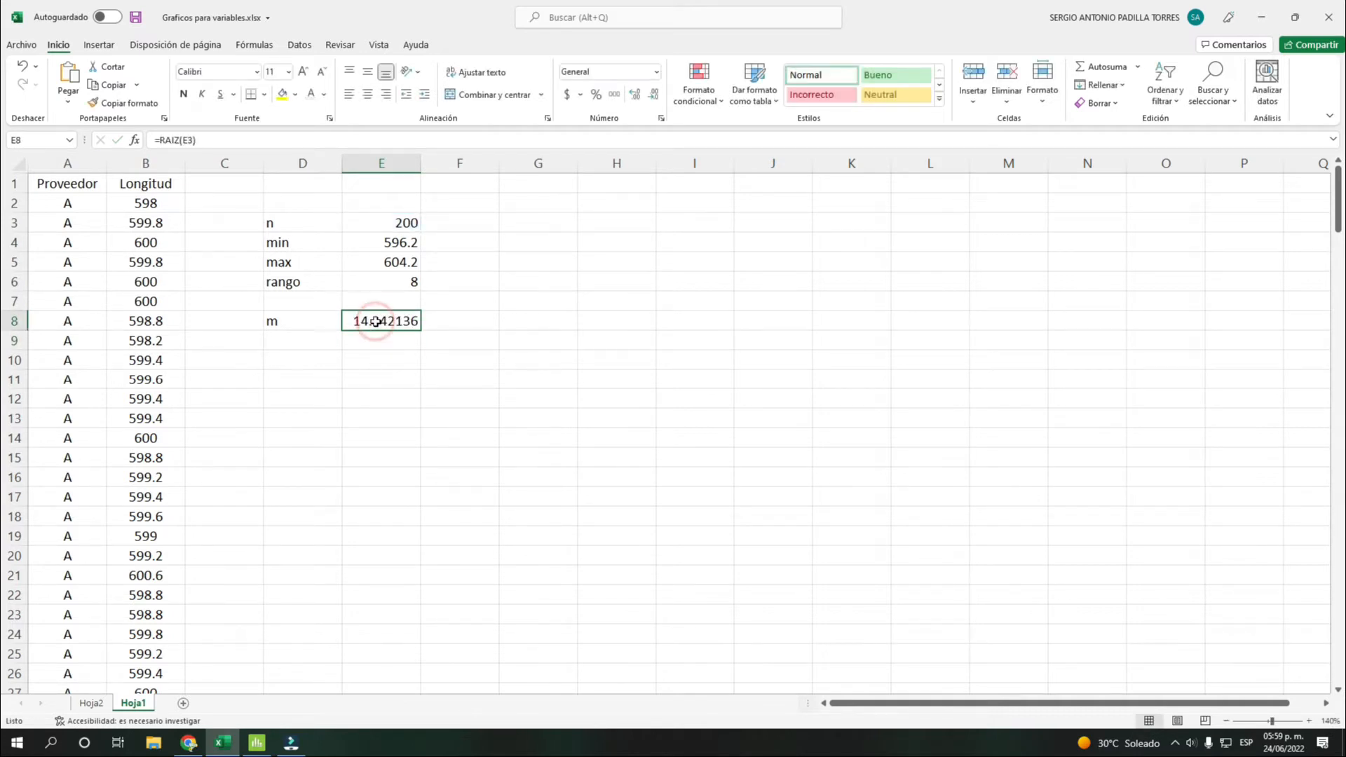
left_click(377, 222)
left_click(379, 319)
double_click(382, 319)
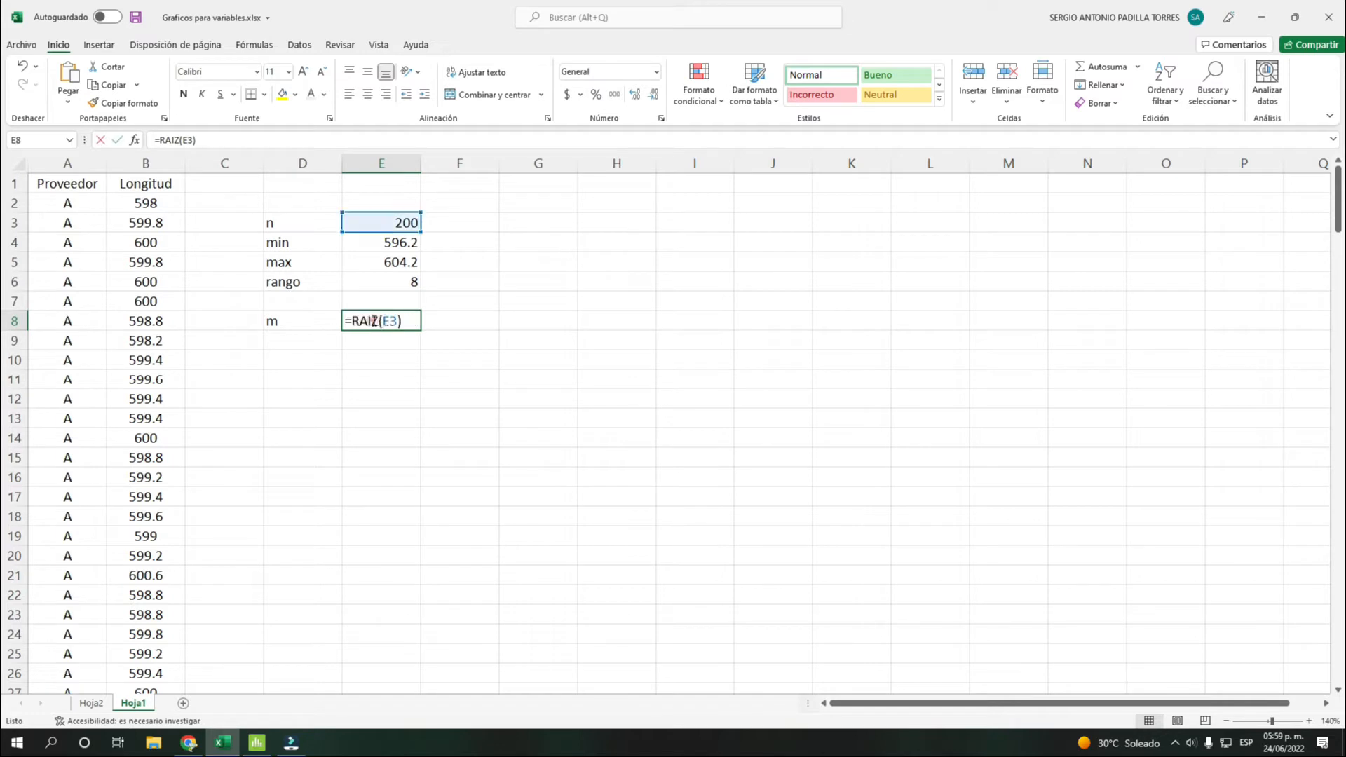
left_click(350, 320)
left_click_drag(351, 320, 413, 322)
key("ctrl+c")
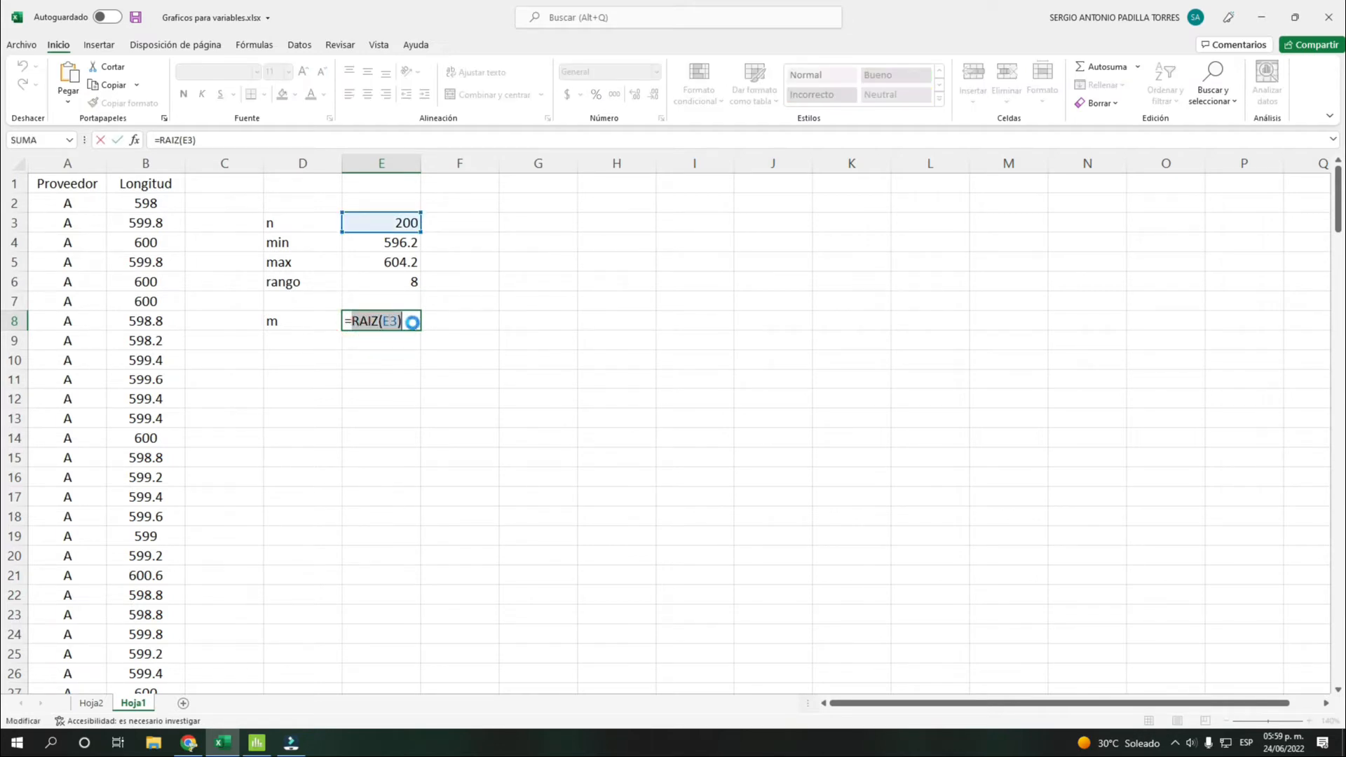
key("BackSpace")
type("red")
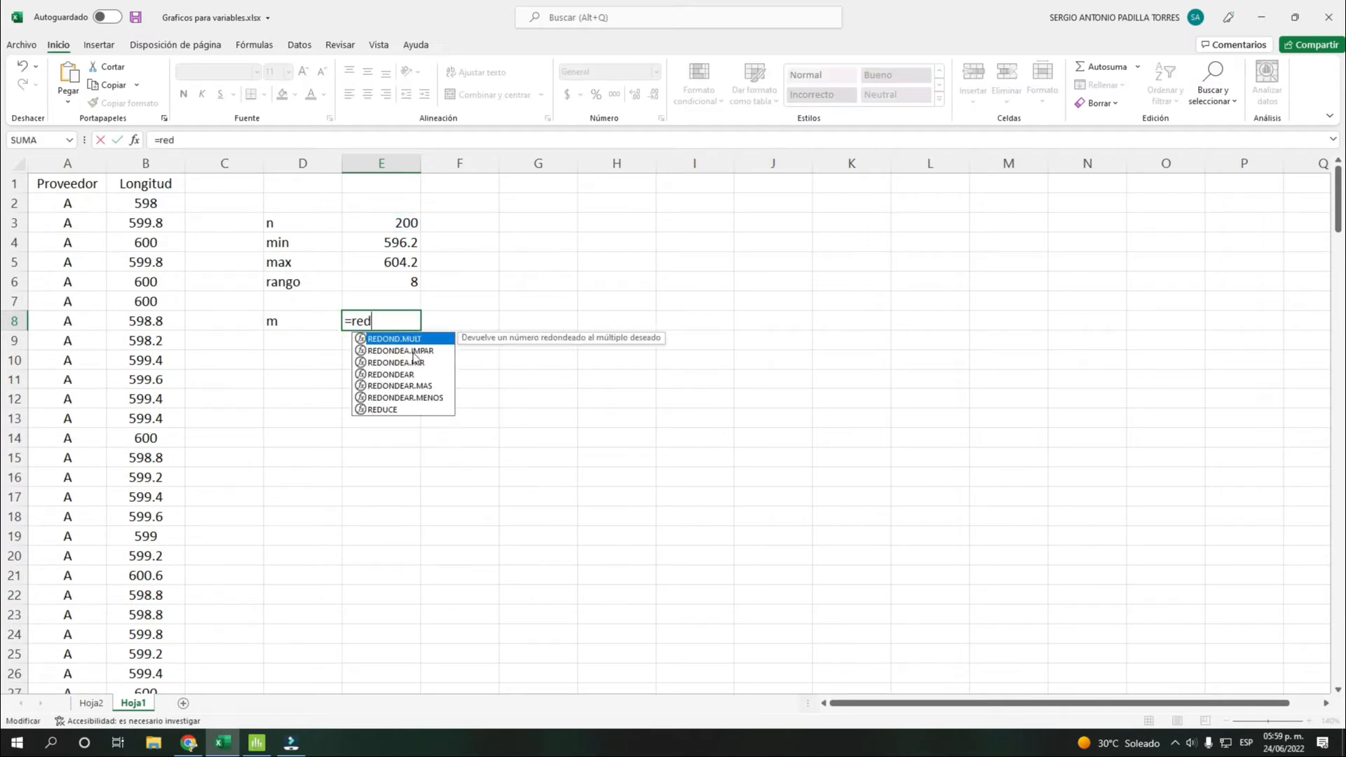
left_click(405, 375)
double_click(405, 376)
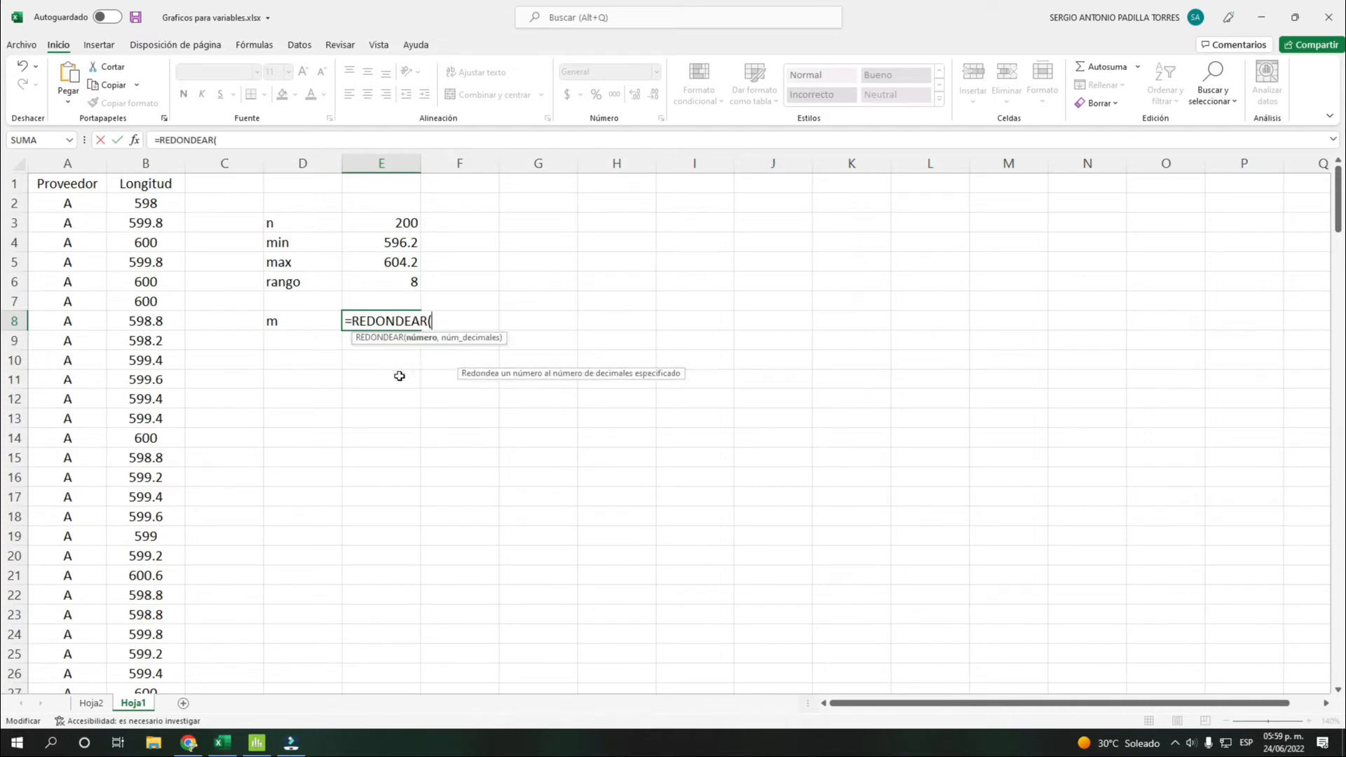
key("ctrl+v")
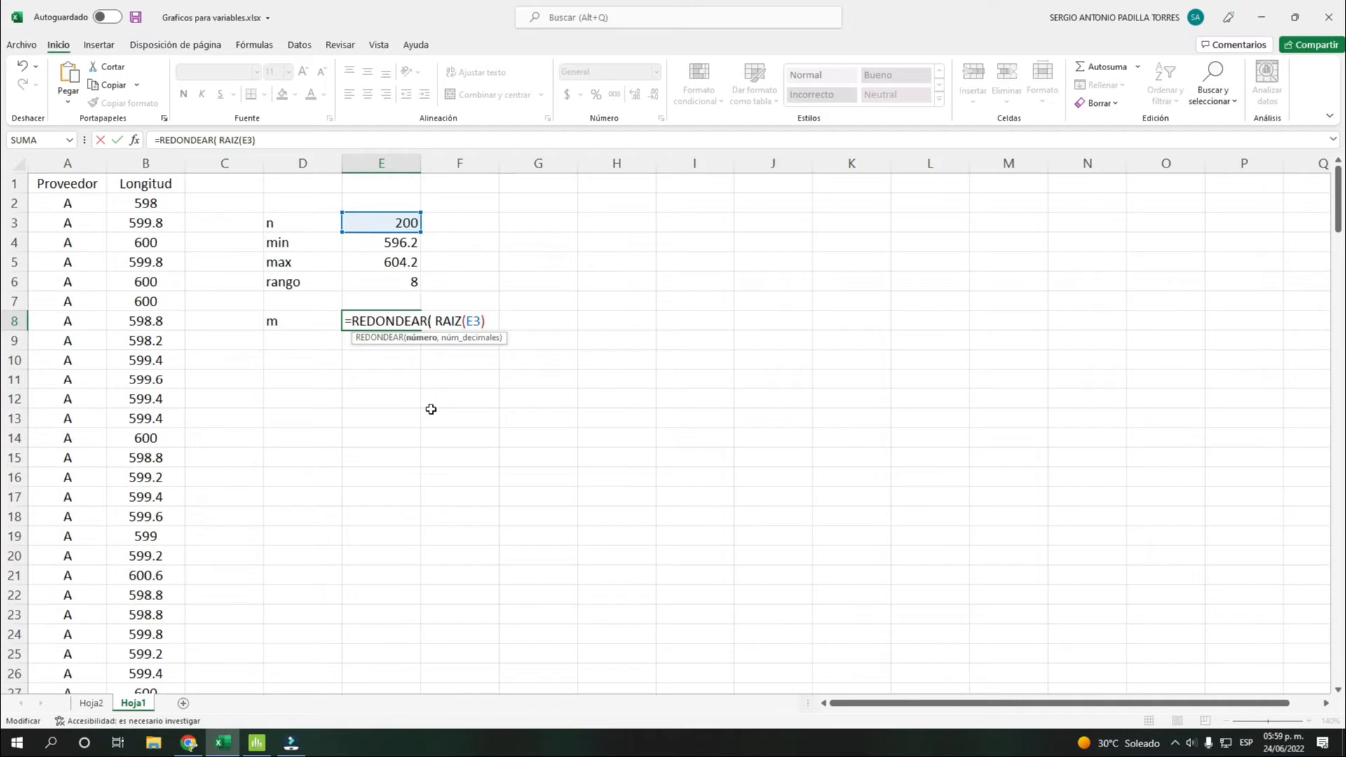
type(", 0")
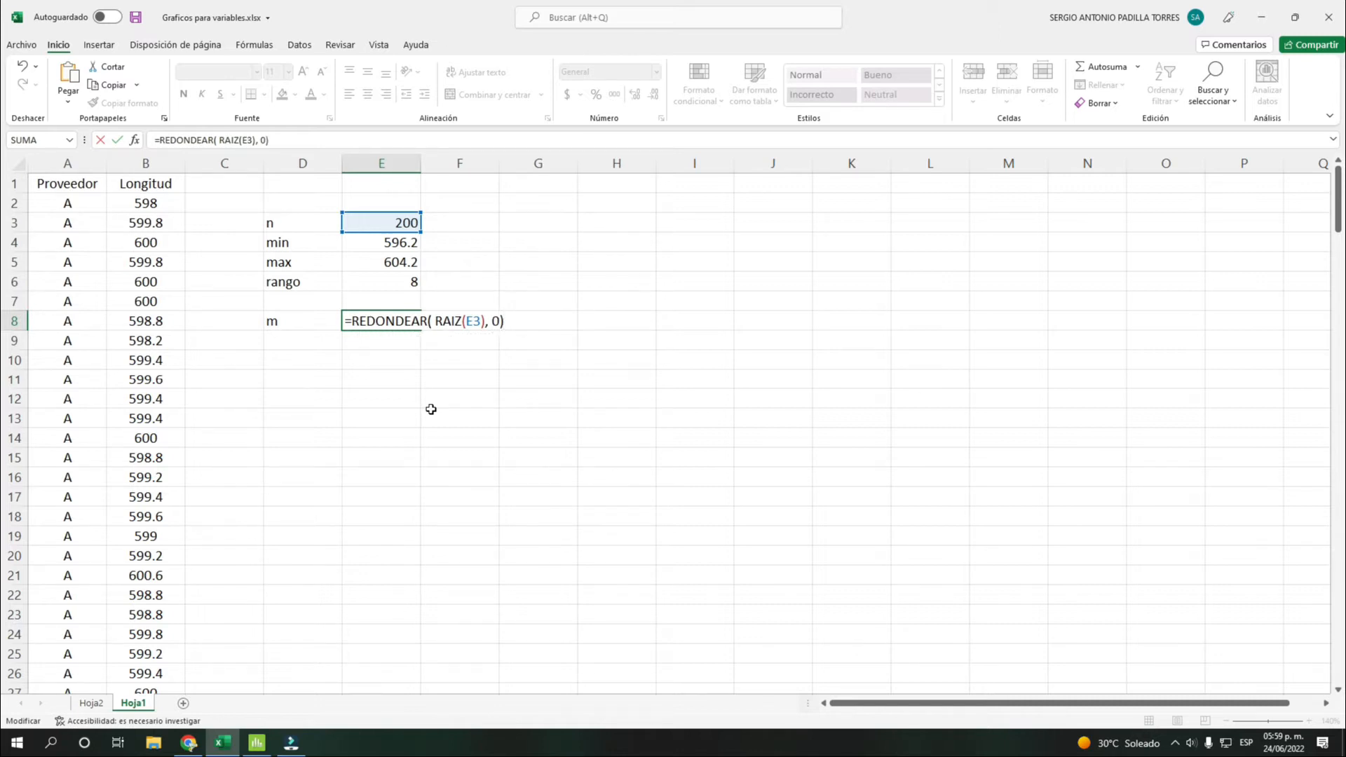
key("Return")
left_click(395, 320)
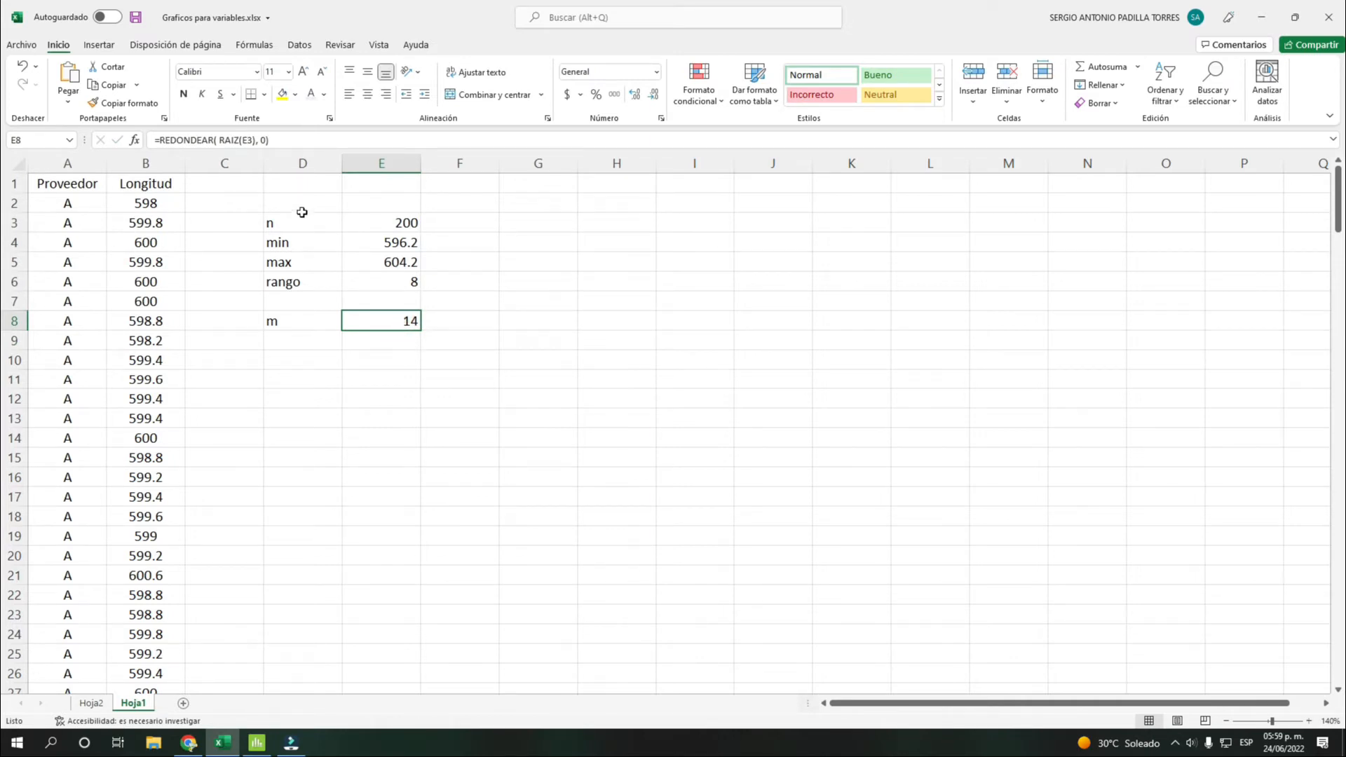
- Enter the label amplitud de m in cell D7 and rearrange rows 7 and 8 so m and its value come first
left_click_drag(287, 217, 362, 218)
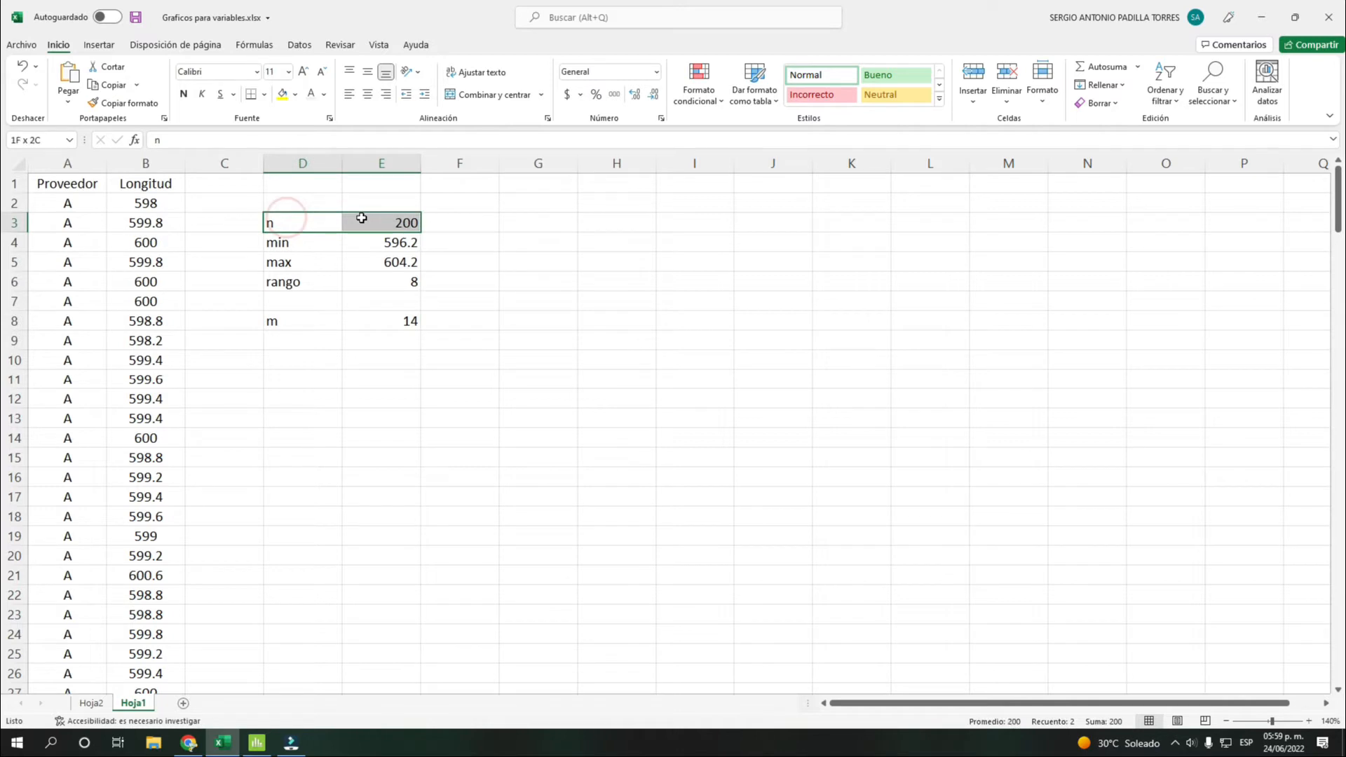
left_click_drag(311, 321, 360, 320)
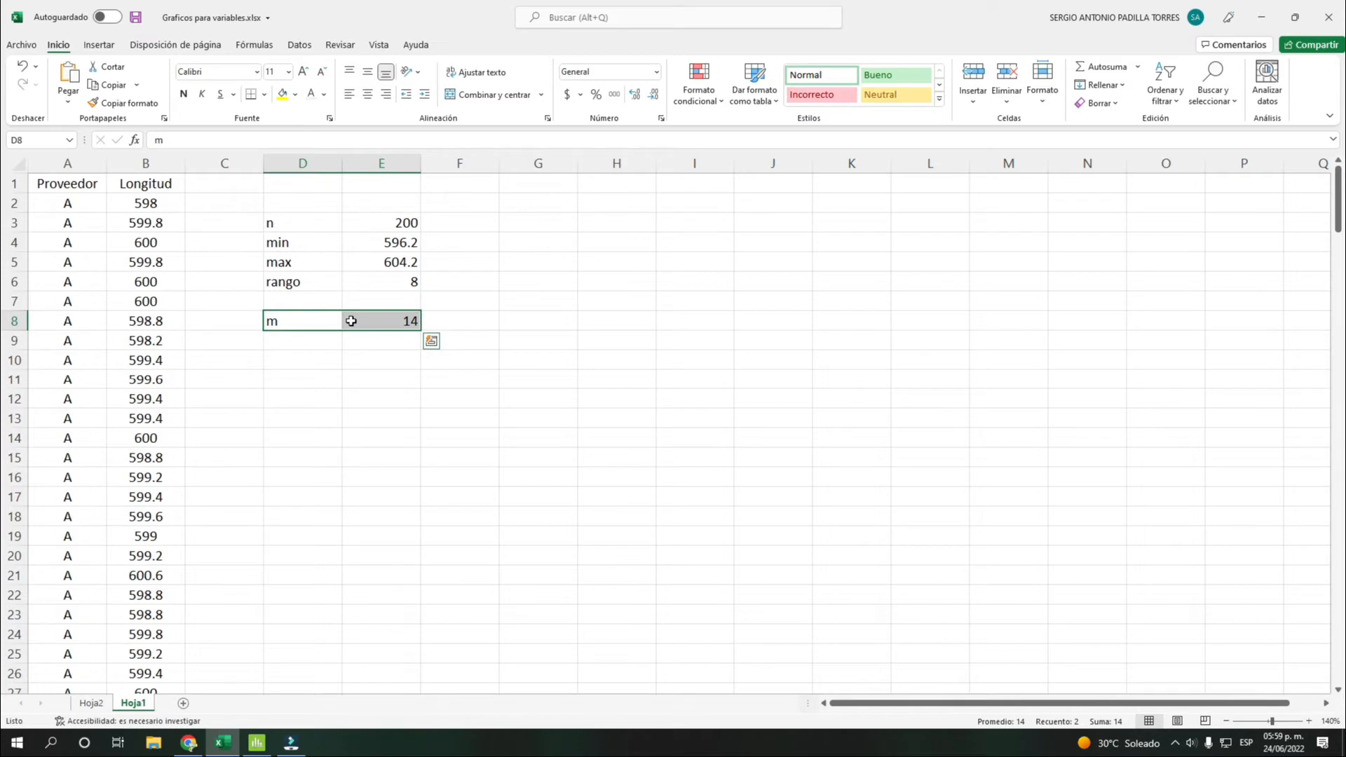
left_click(296, 301)
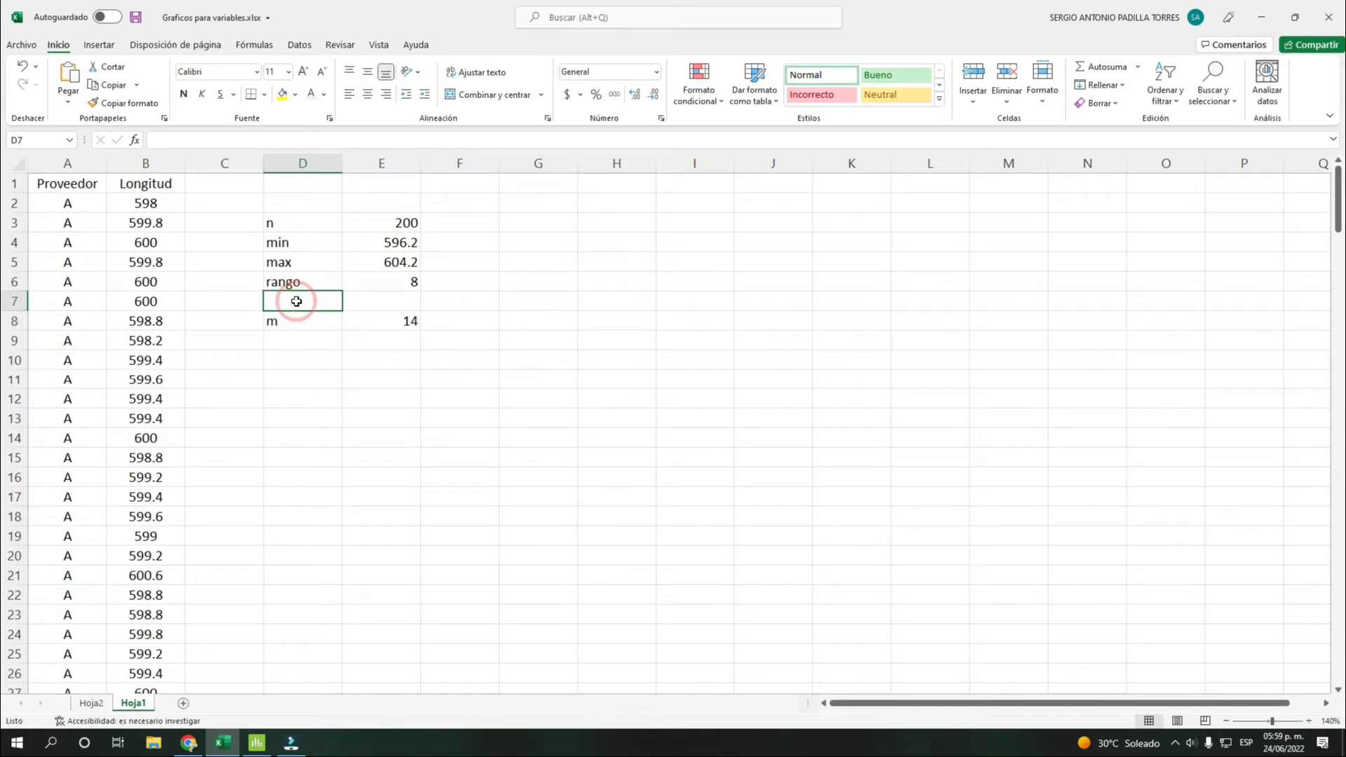
type("ampl")
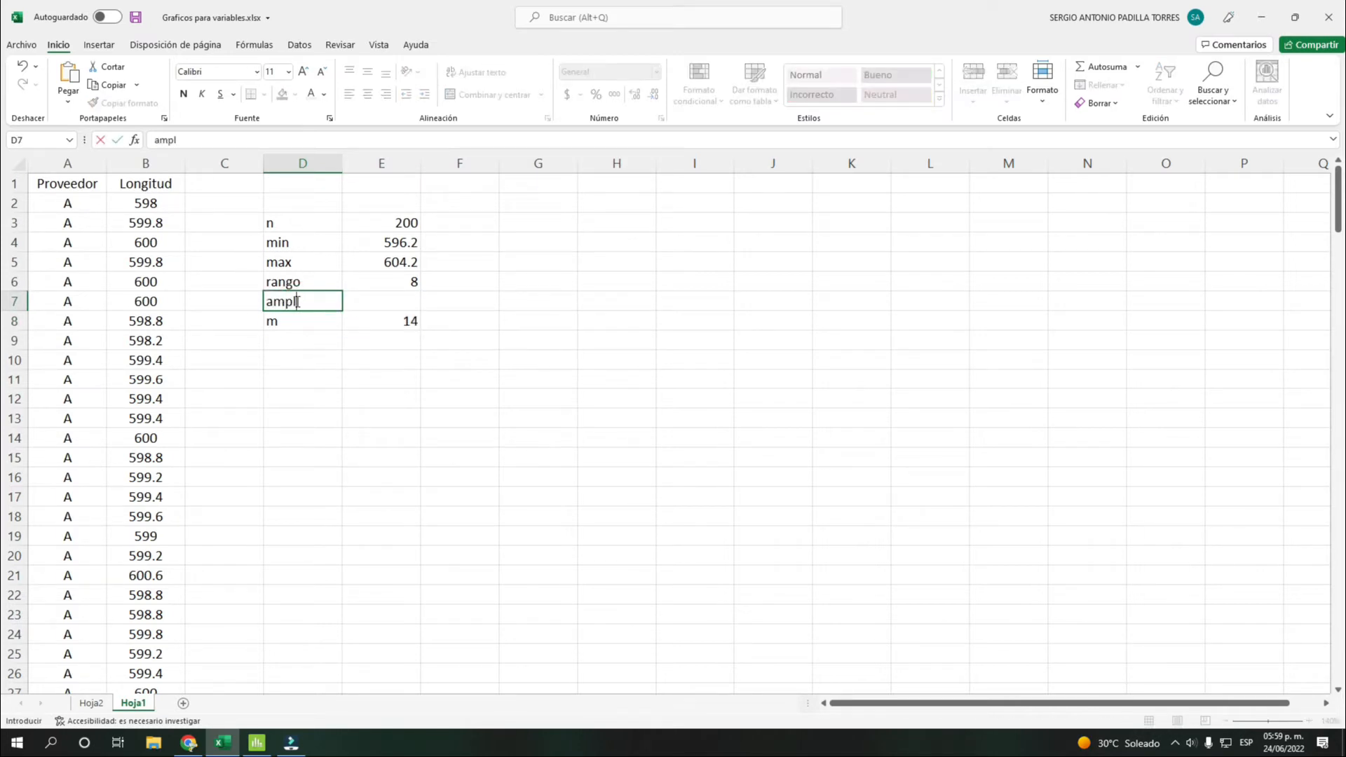
type("itud de m")
key("Return")
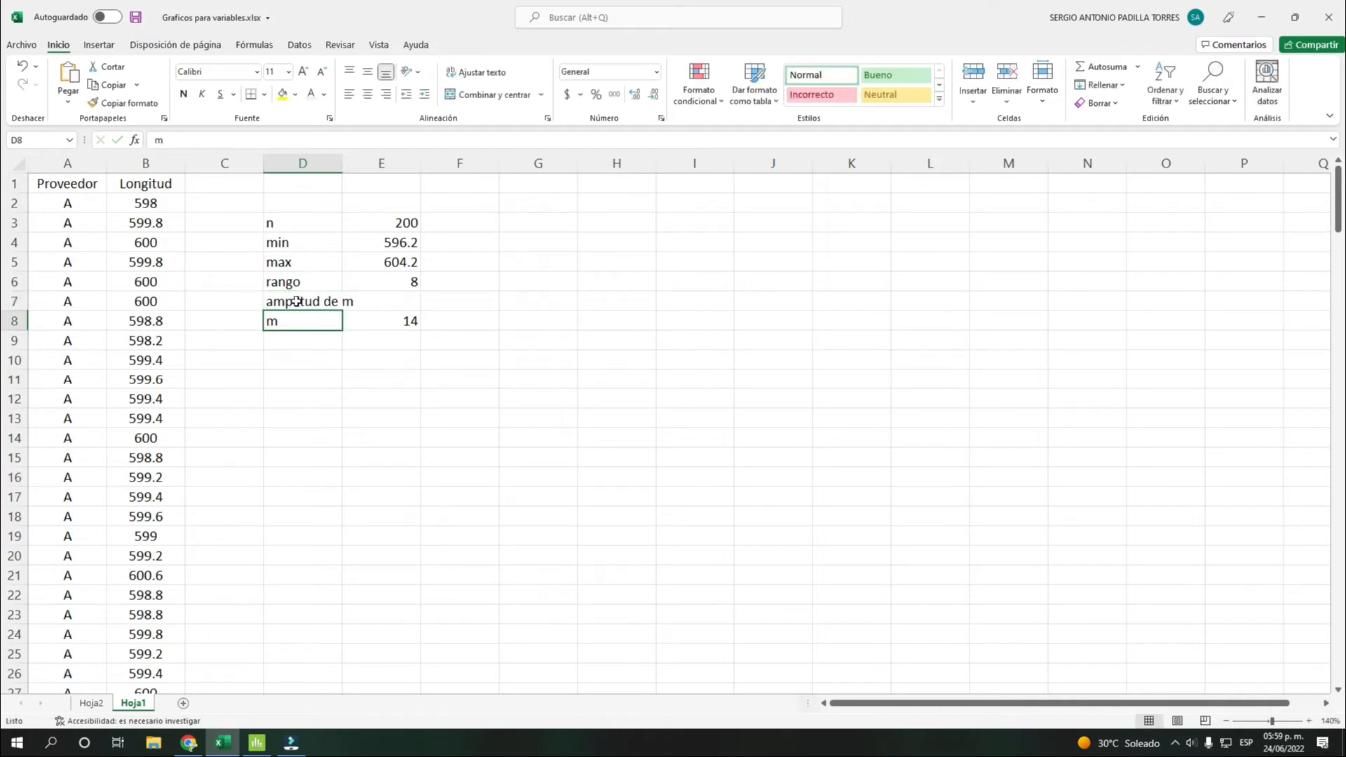
left_click(289, 302)
left_click_drag(290, 302, 319, 303)
- Calculate the amplitude in cell E8 with the formula =E6/E7 and widen column D to fit the amplitud de m label
left_click(391, 320)
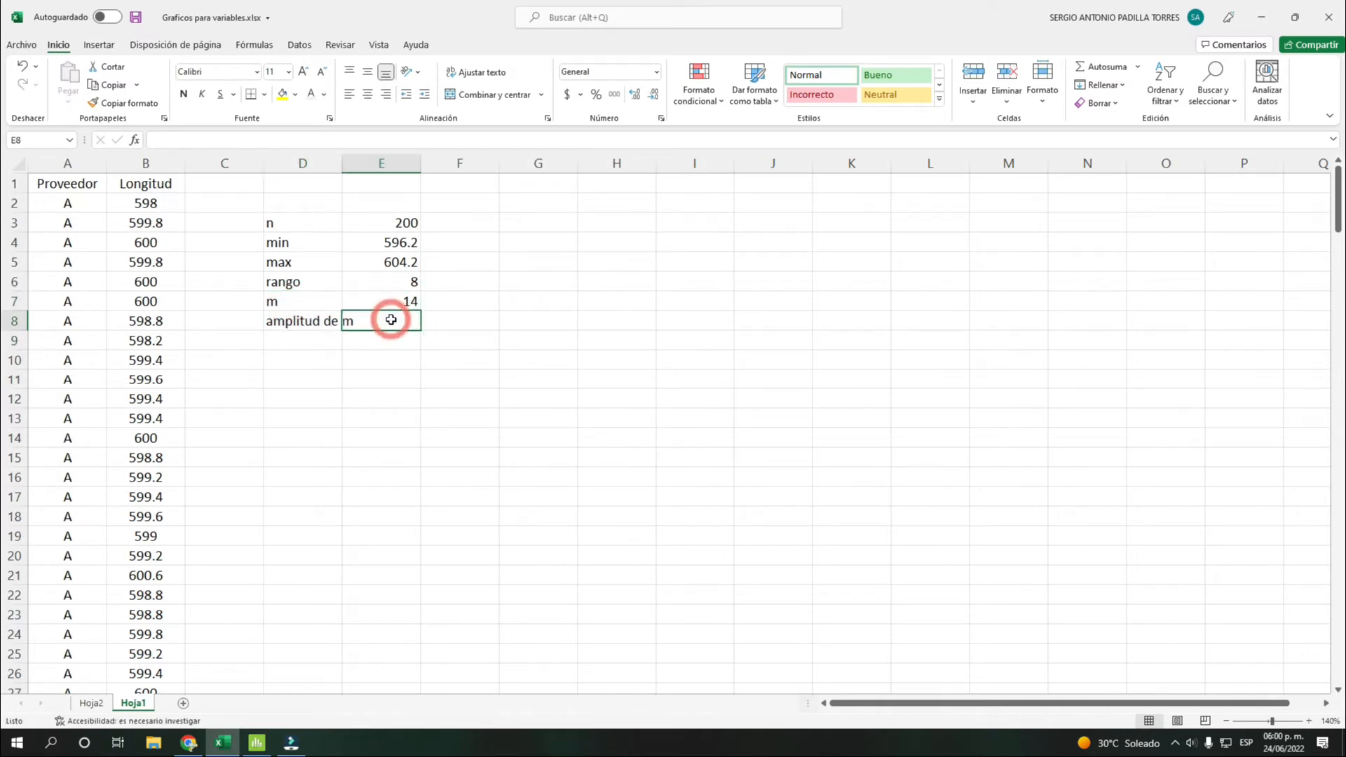
type("=")
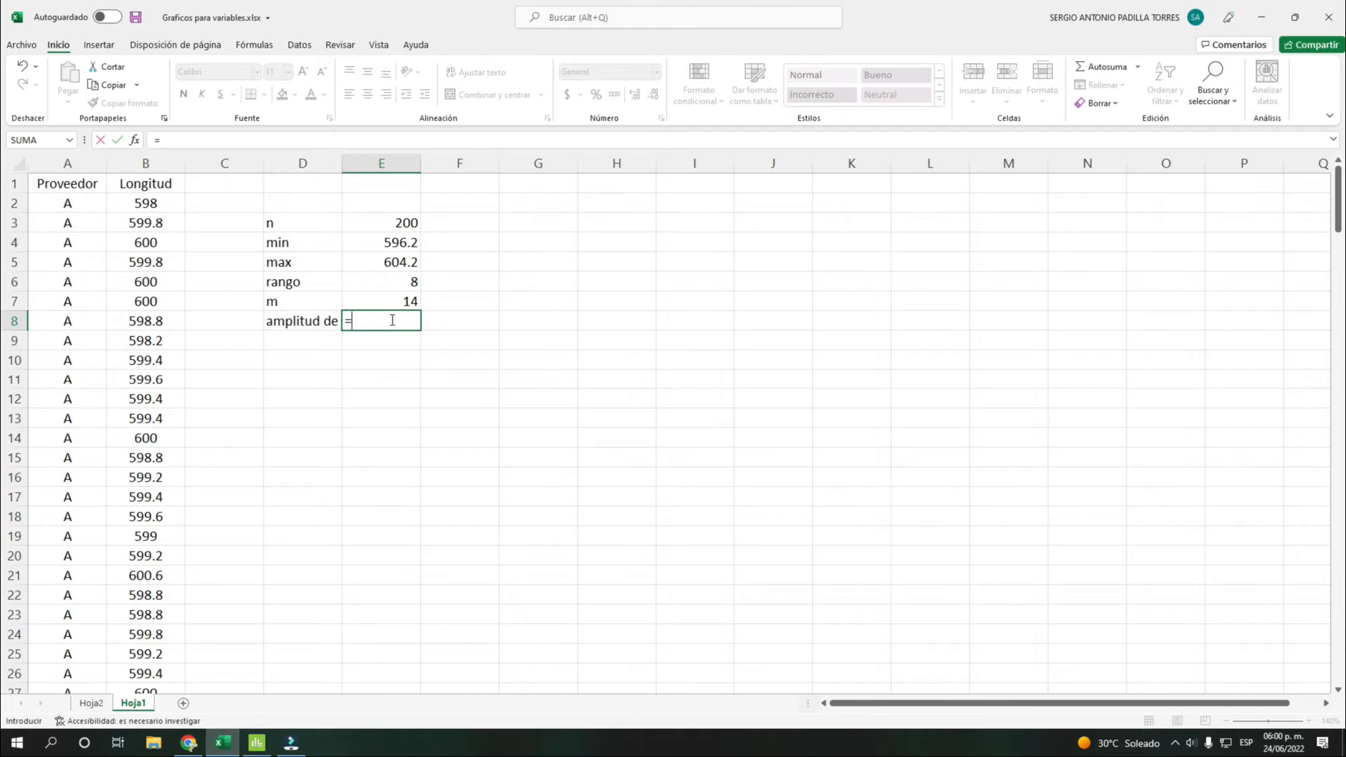
left_click(414, 280)
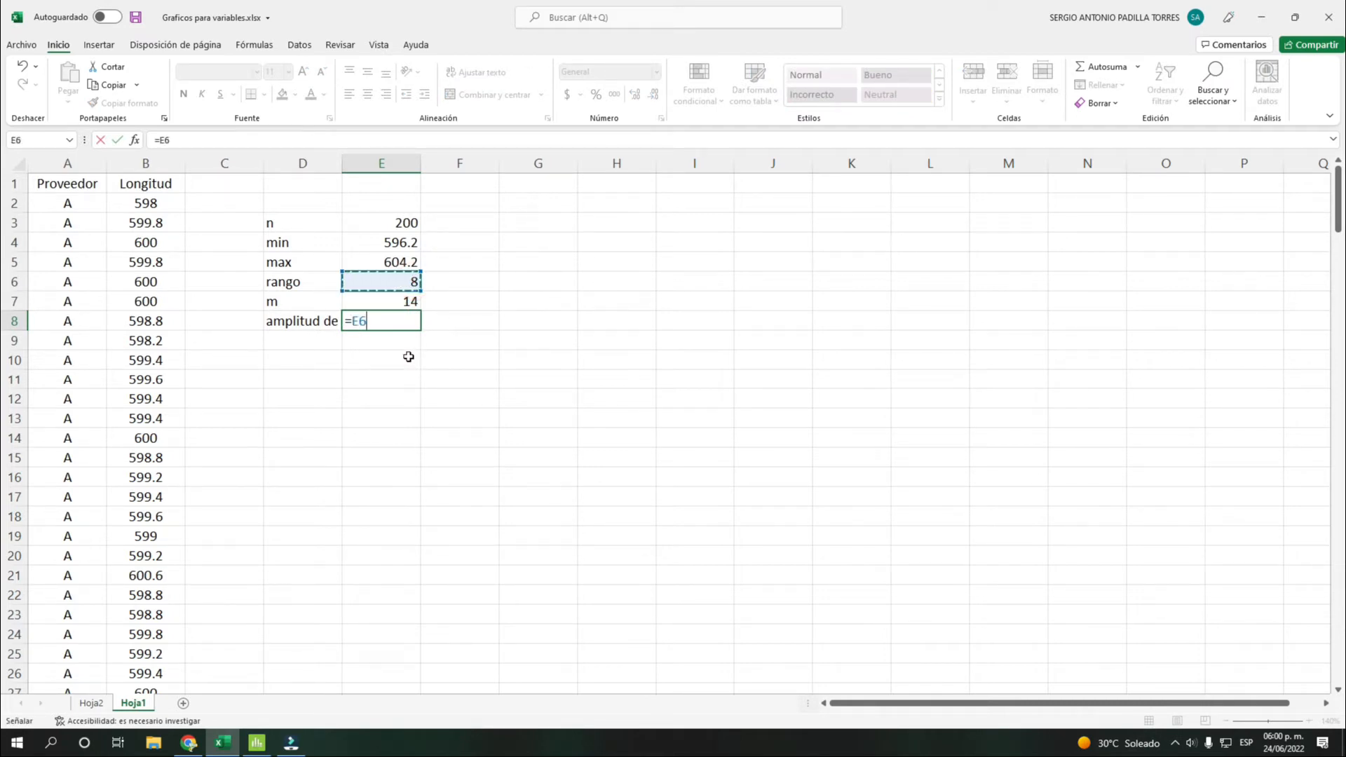
type("/")
left_click(406, 303)
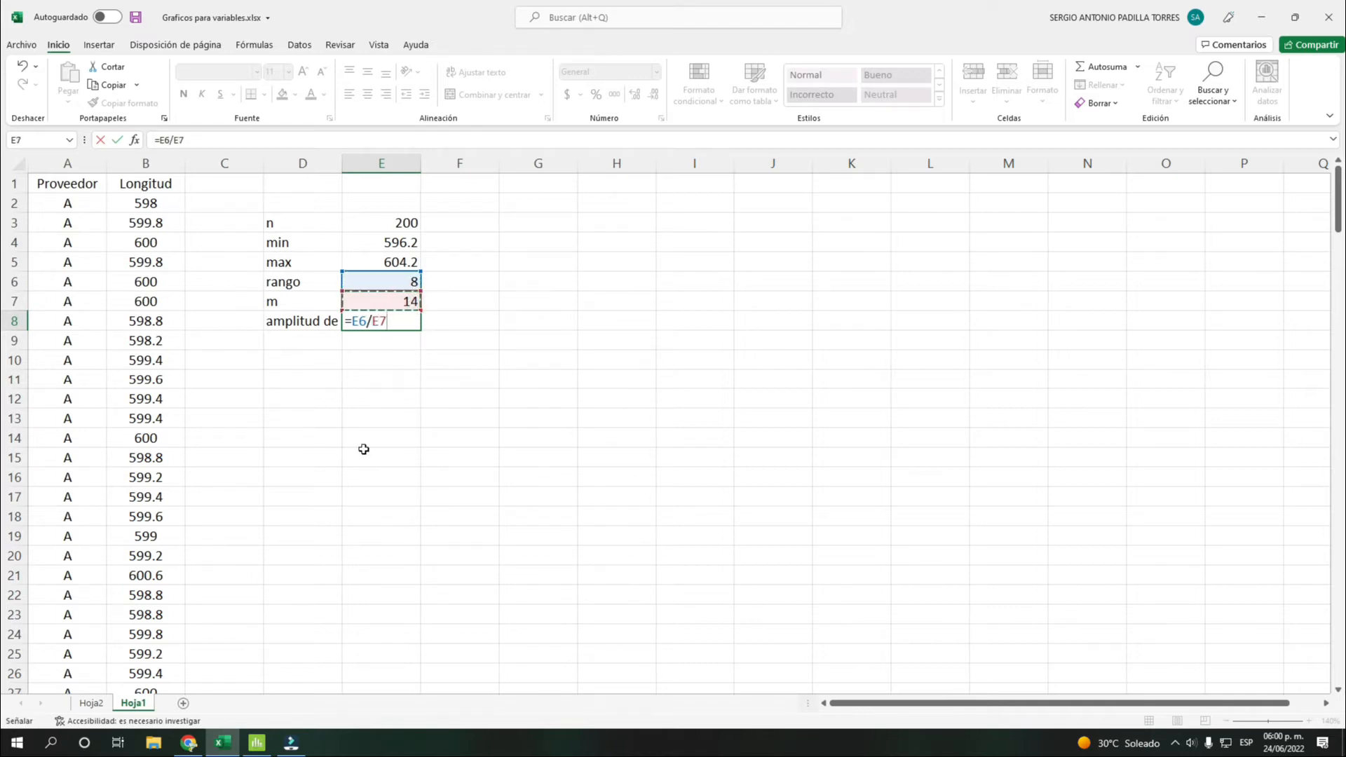
key("Return")
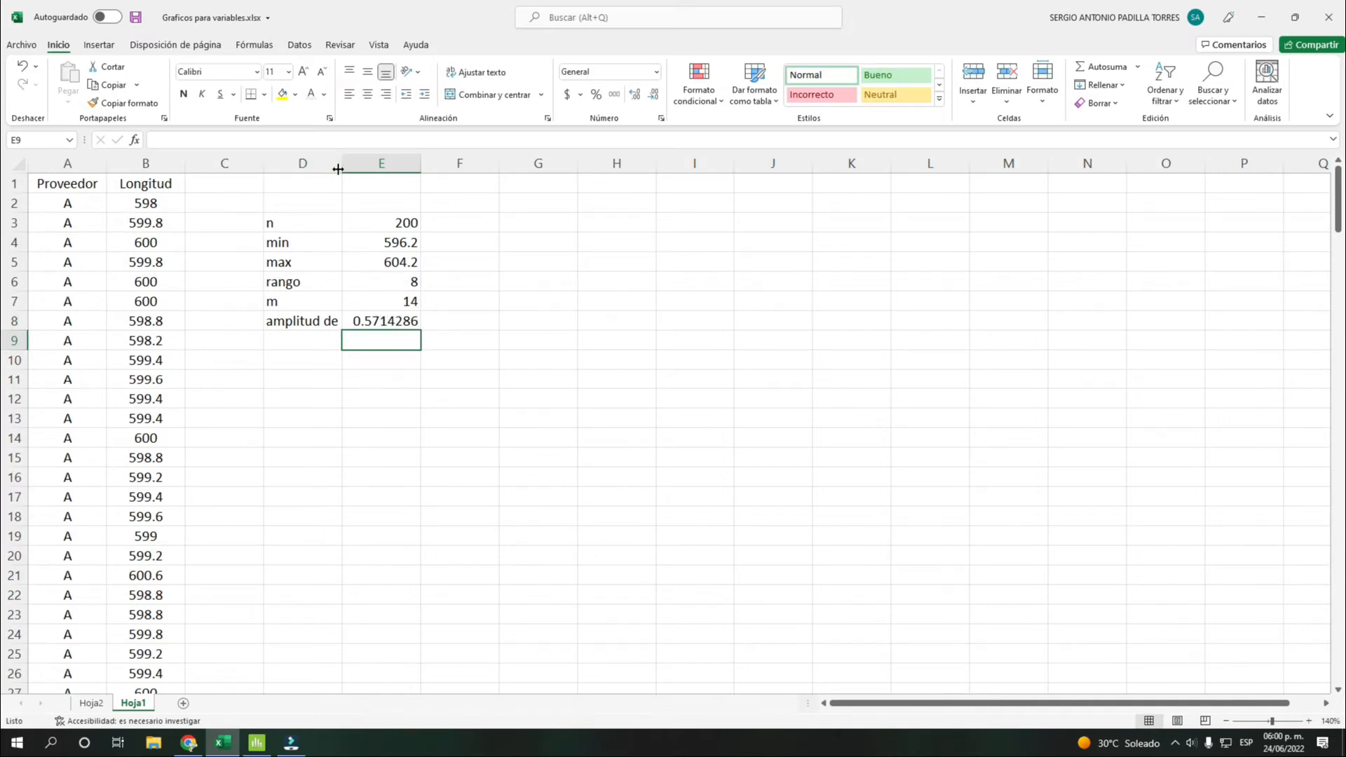
left_click_drag(337, 169, 359, 169)
left_click(414, 318)
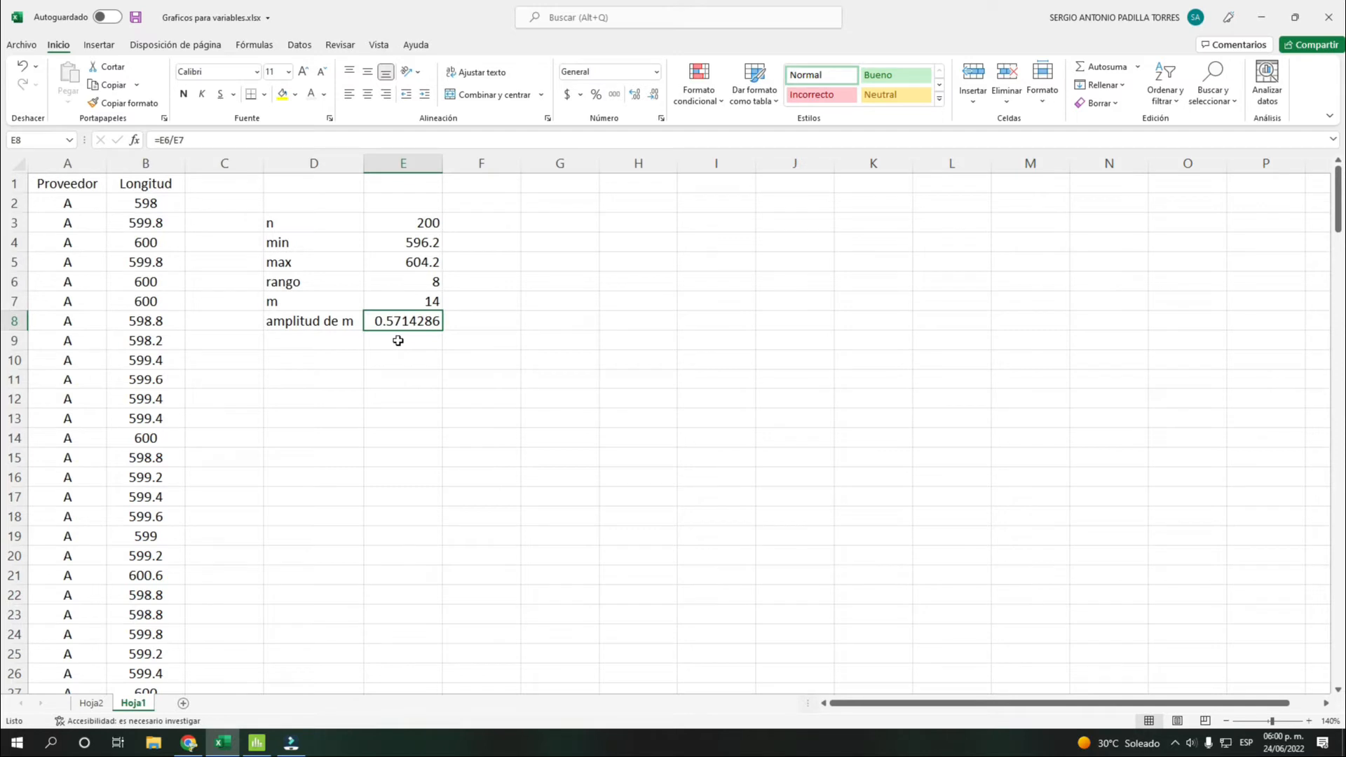
- Examine the min, max, m and amplitud de m cells and compare the decimals used in the Longitud column
left_click(413, 242)
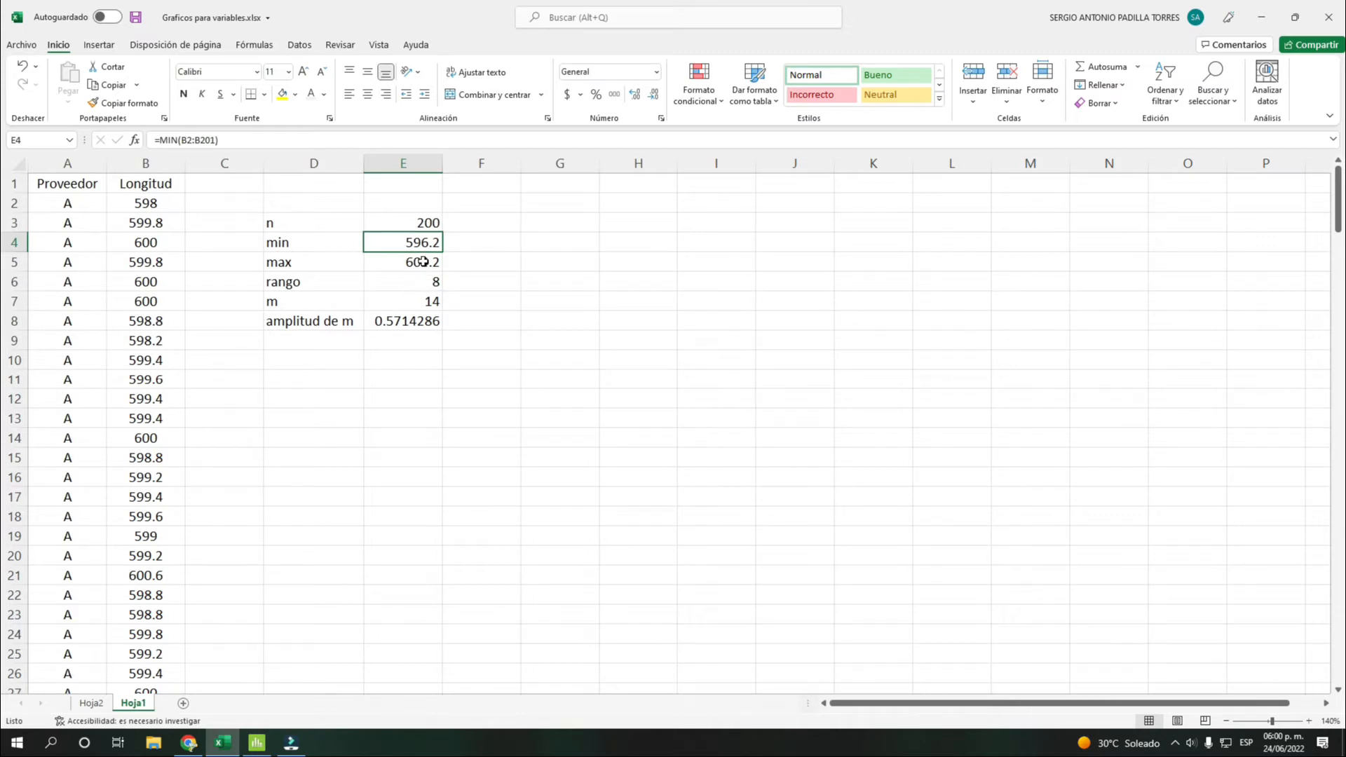
left_click(422, 262)
left_click(429, 300)
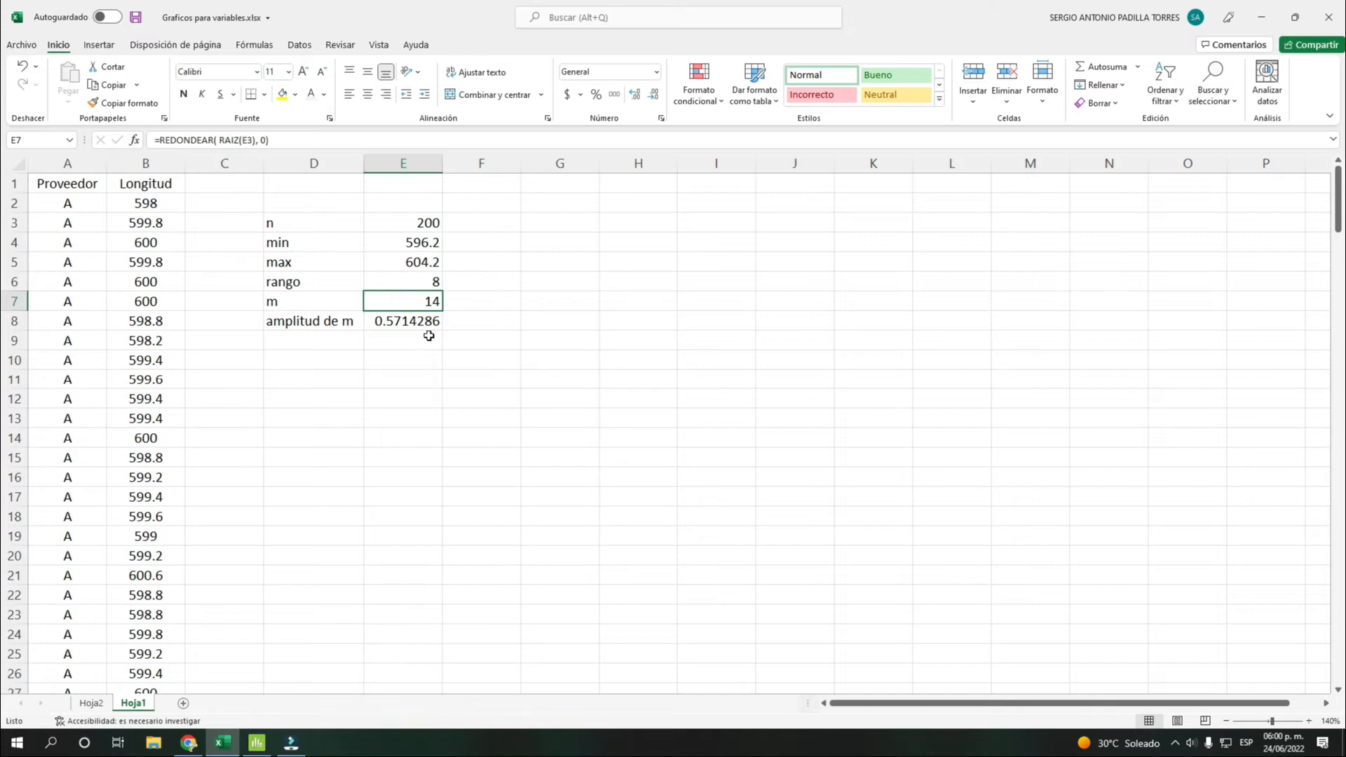
left_click(397, 321)
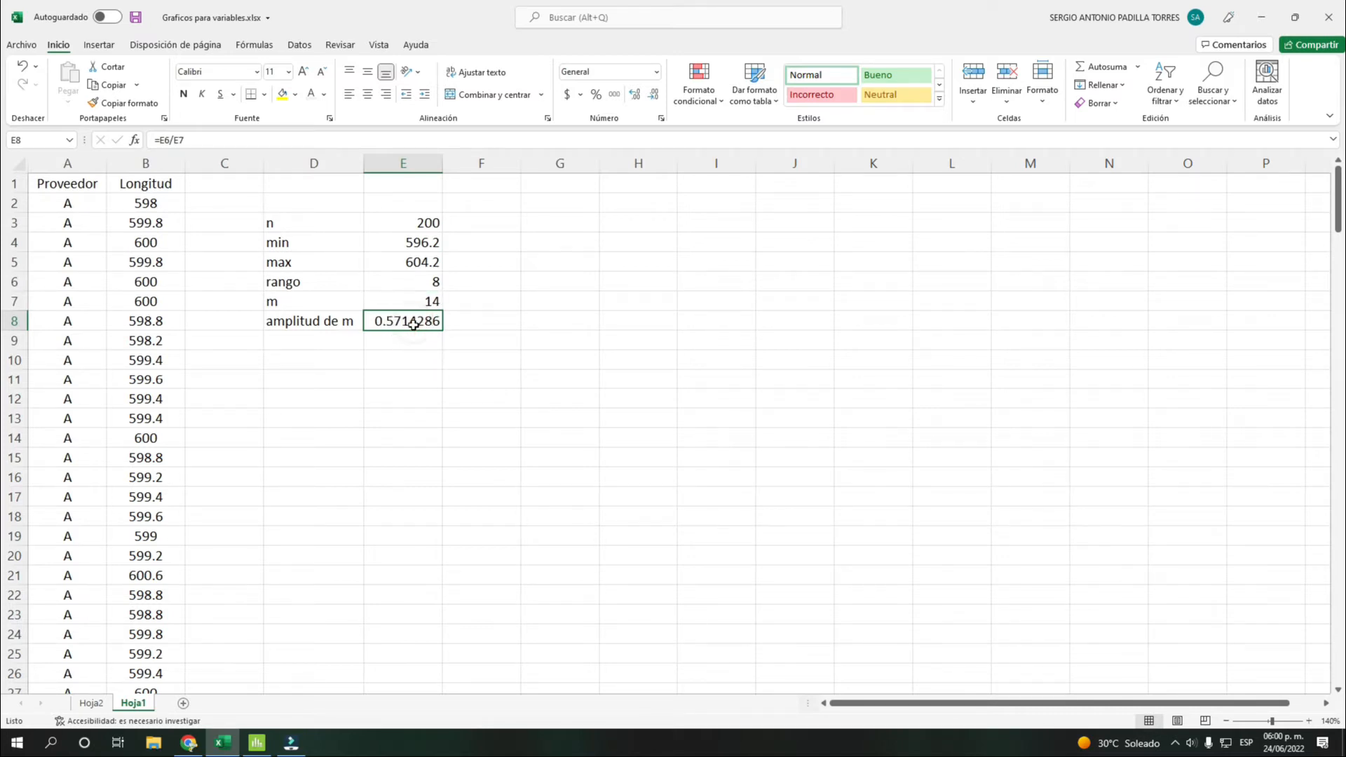
double_click(225, 145)
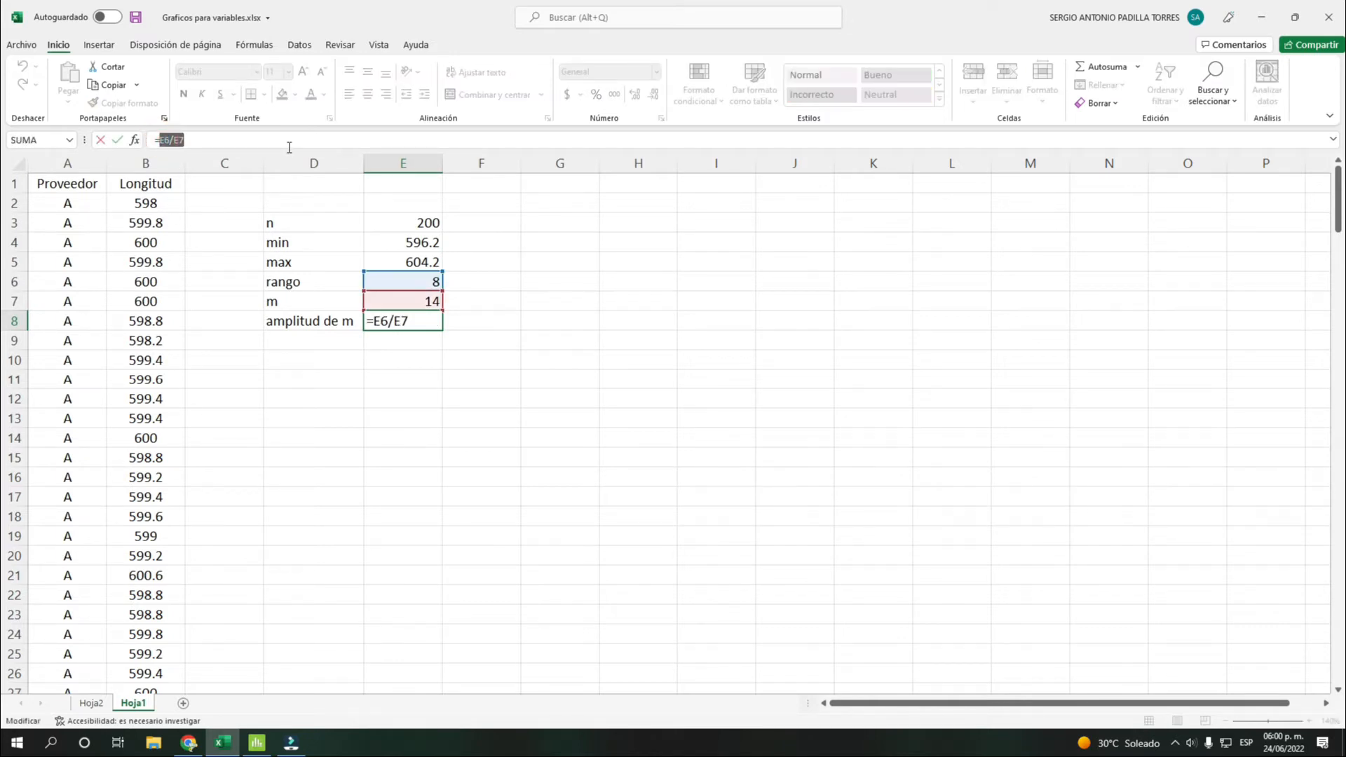
key("Escape")
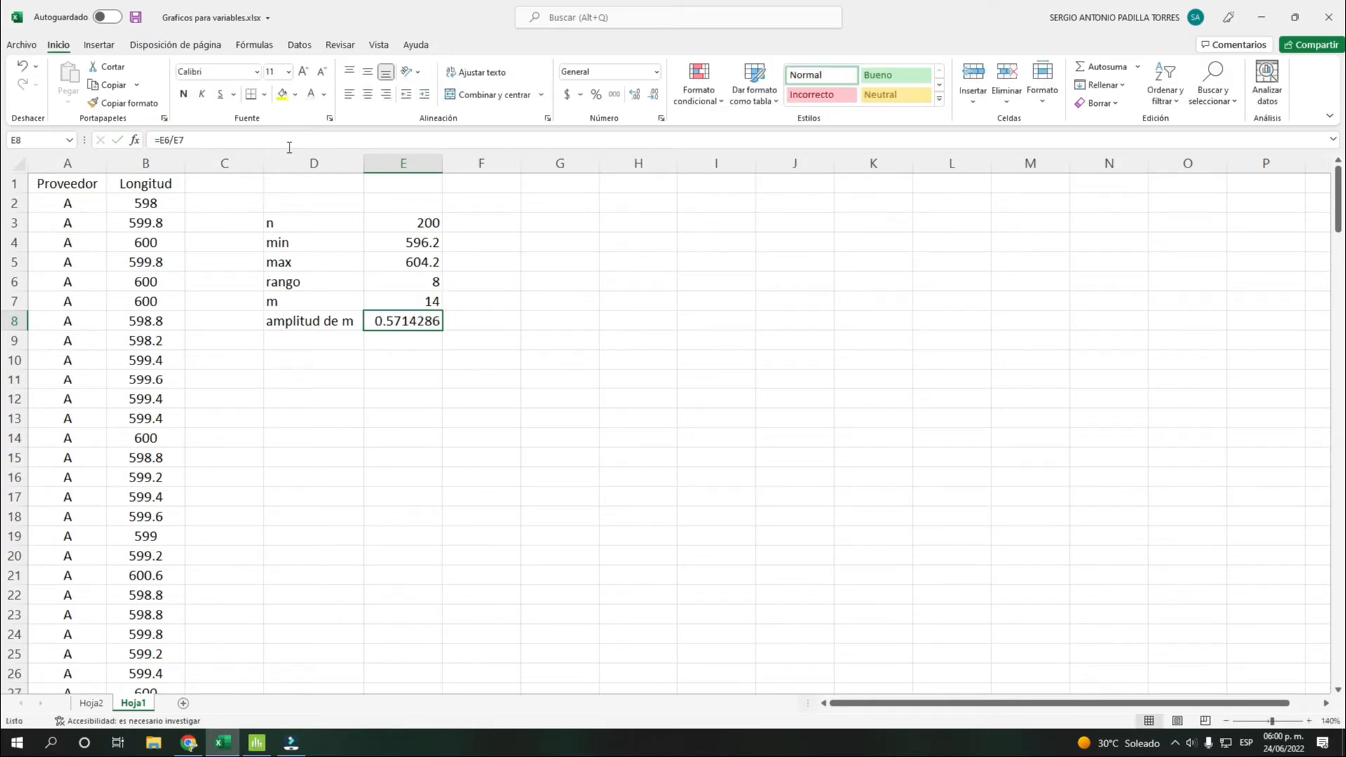
left_click(160, 163)
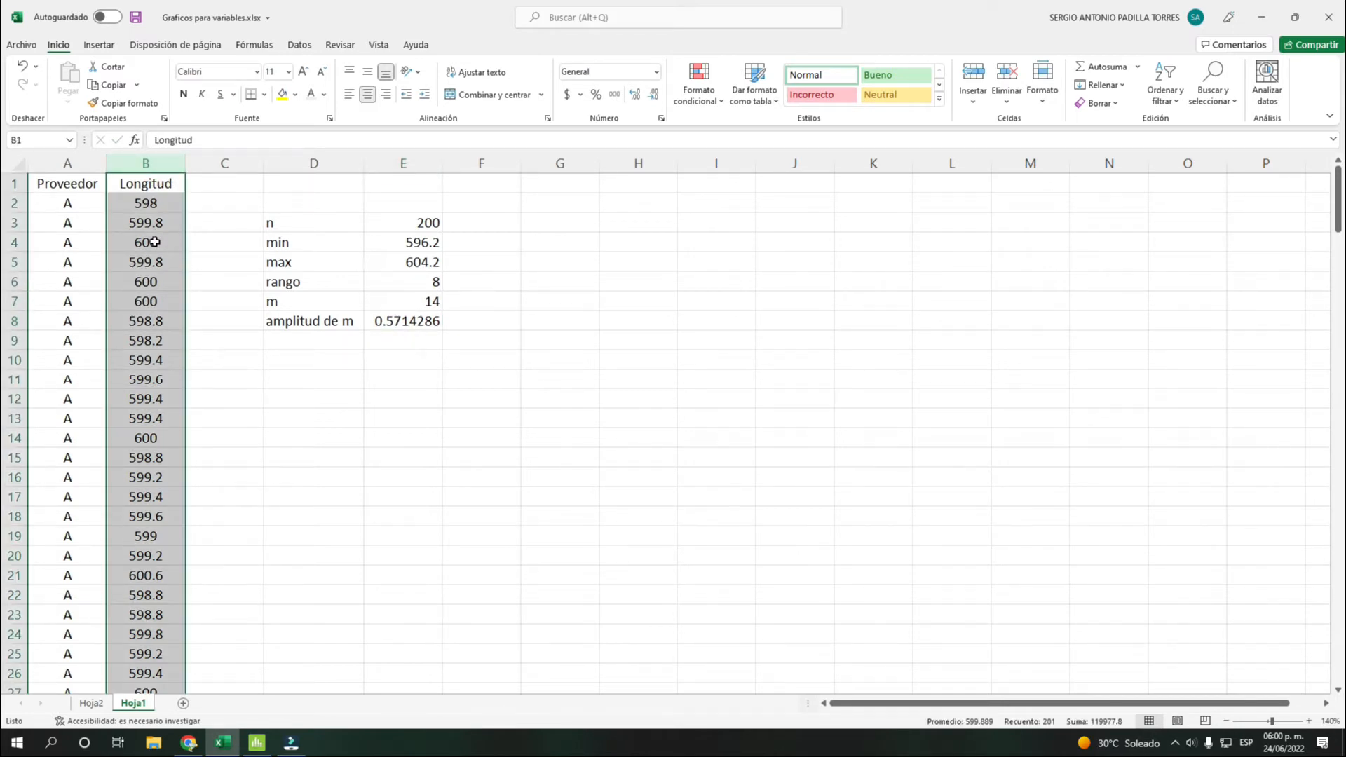
scroll(156, 243, "down", 2)
scroll(163, 349, "up", 2)
scroll(159, 226, "down", 5)
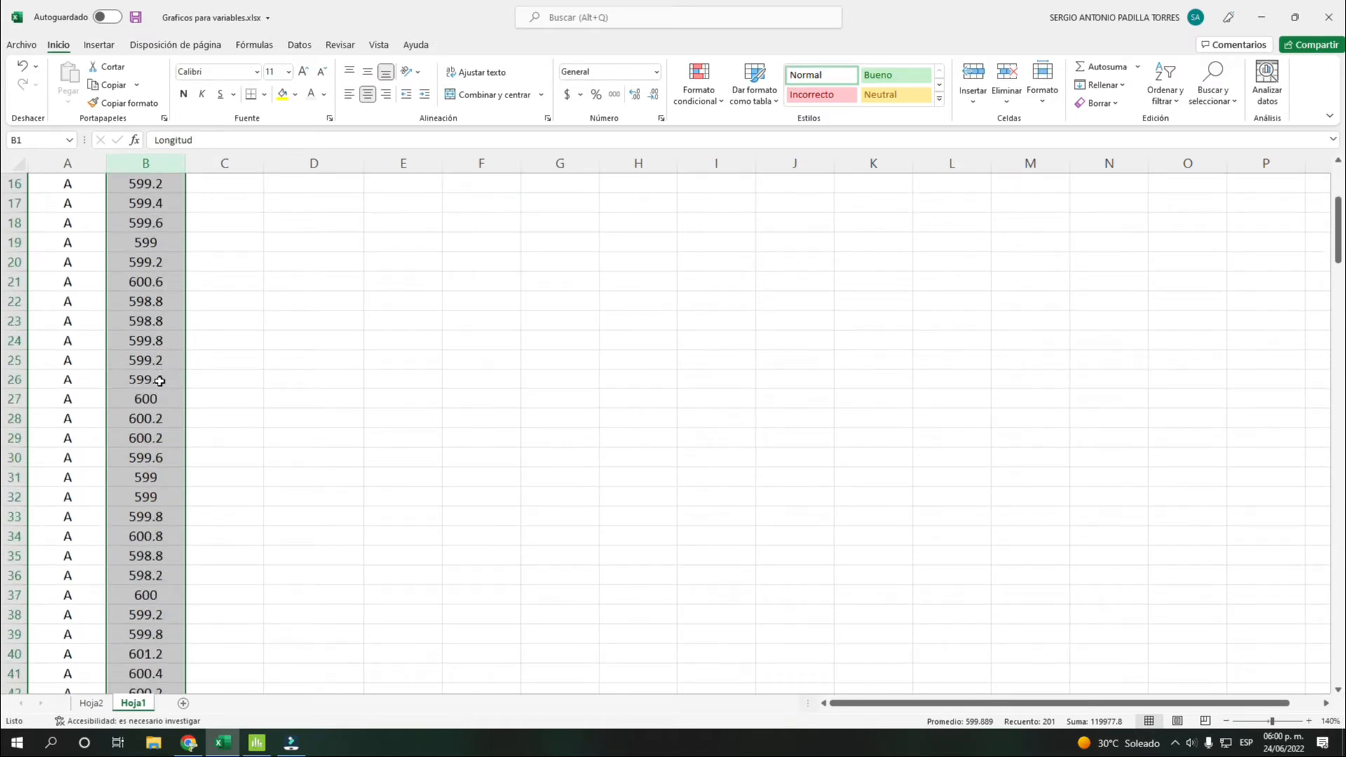
scroll(160, 381, "up", 5)
left_click(272, 343)
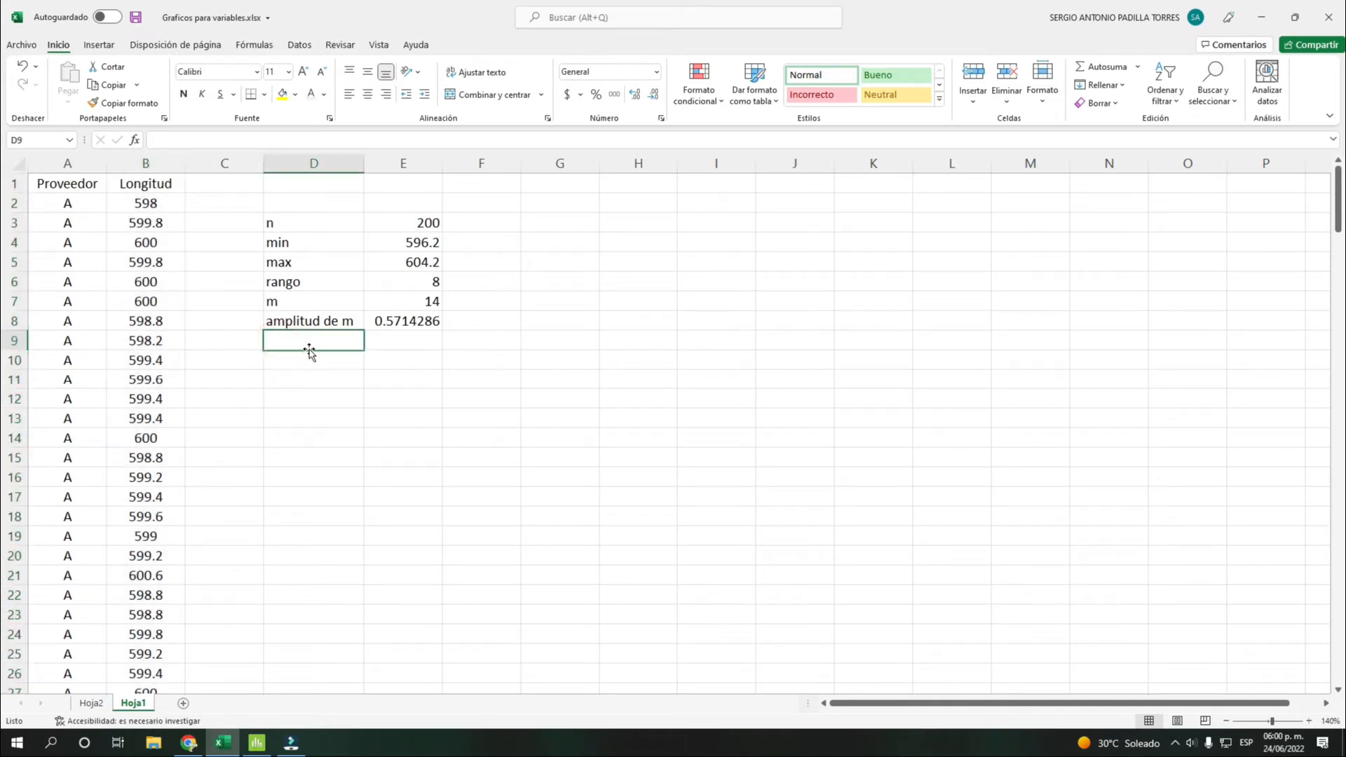
- Round the amplitude in cell E8 to two decimals with the formula =REDONDEAR(E6/E7,2)
left_click(396, 321)
left_click_drag(160, 139, 262, 150)
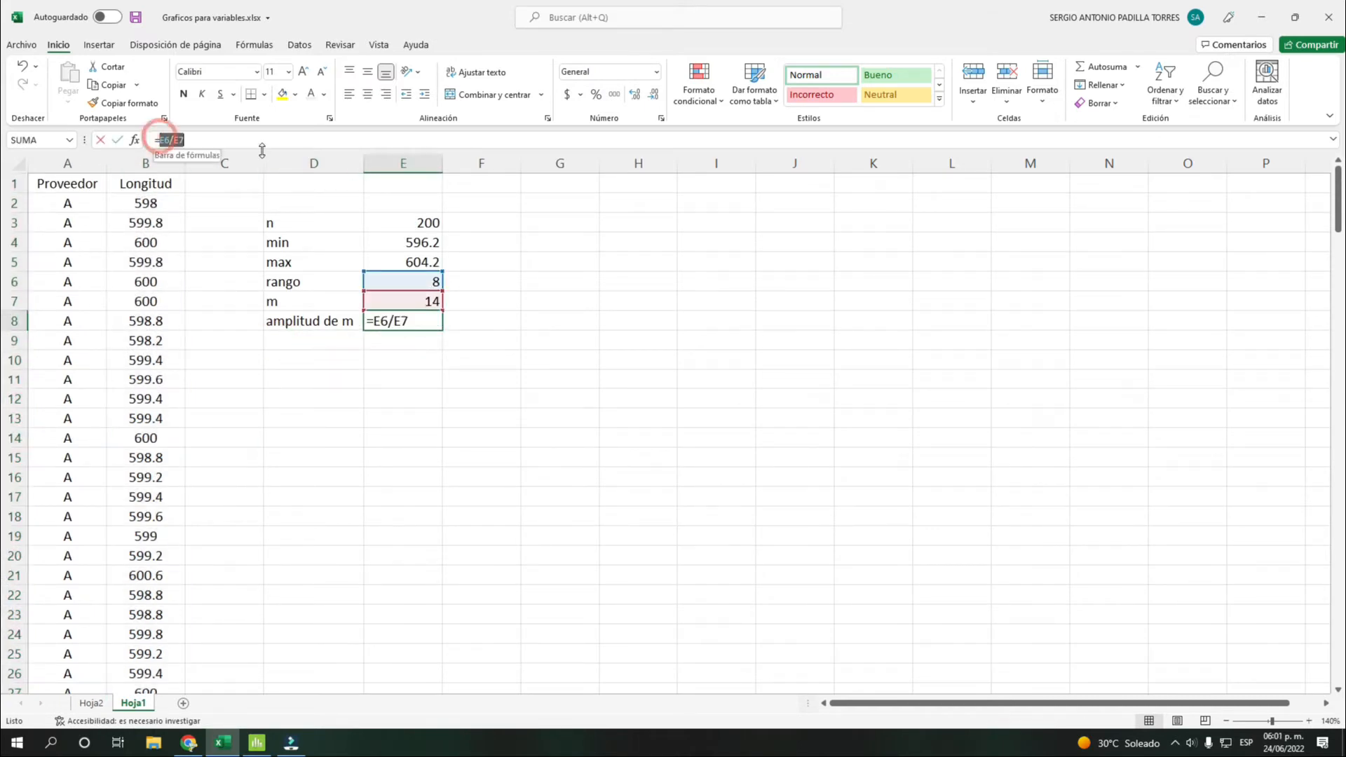
key("BackSpace")
type("rea")
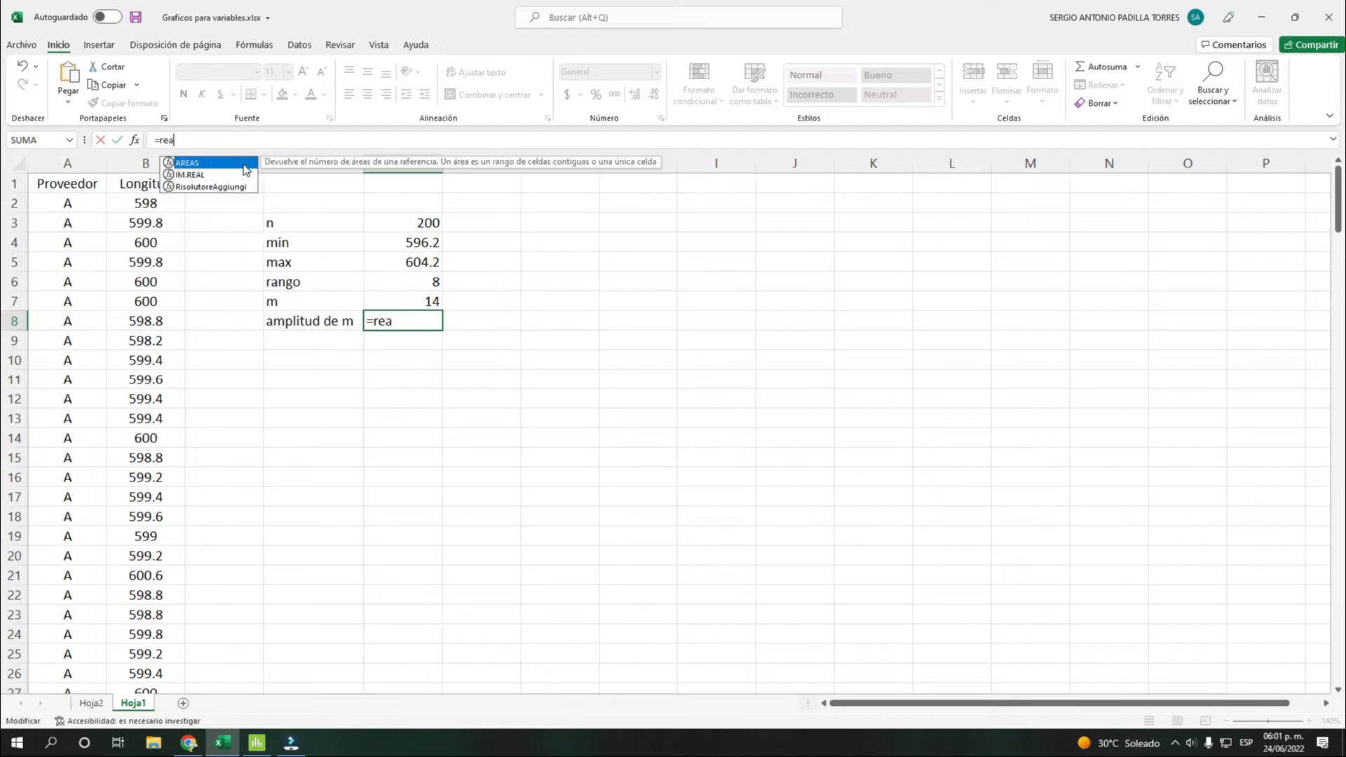
type("d")
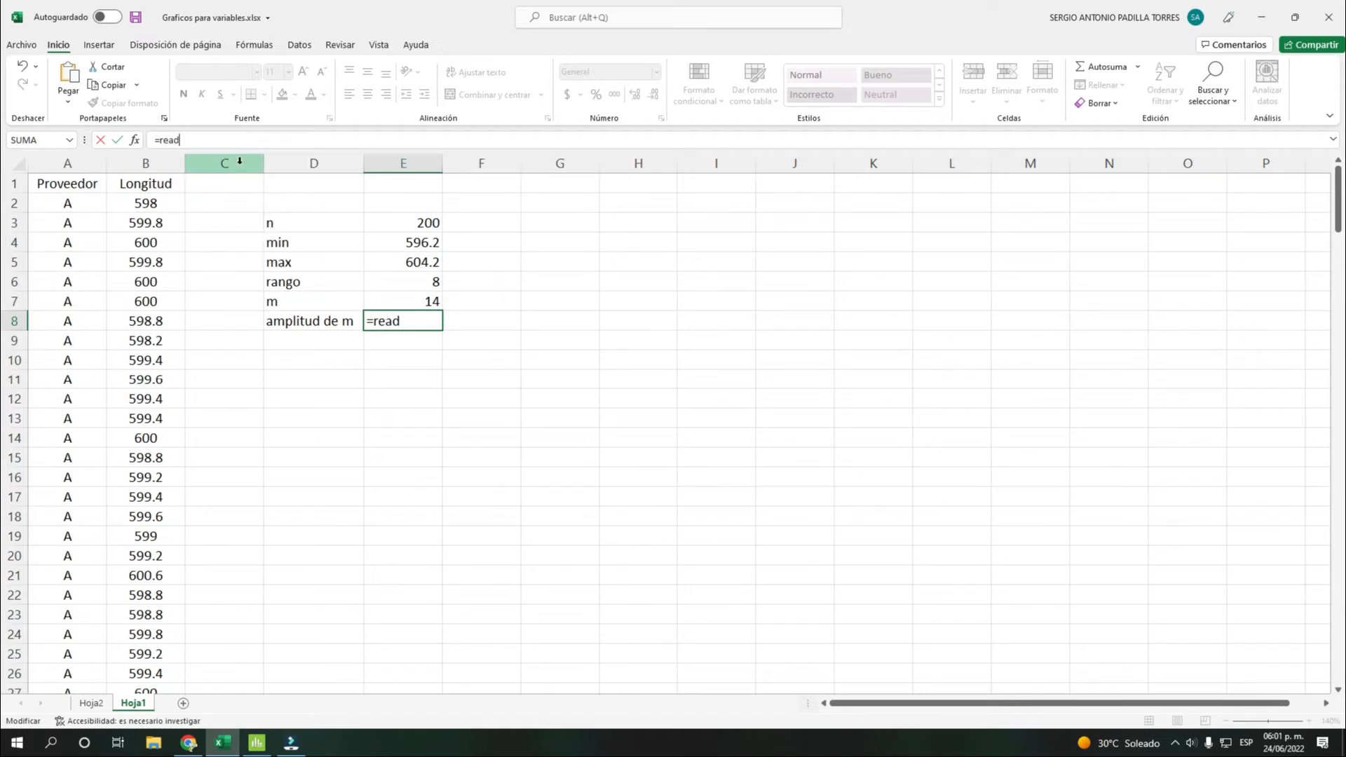
key("BackSpace")
key("BackSpace")
type("d")
left_click(203, 199)
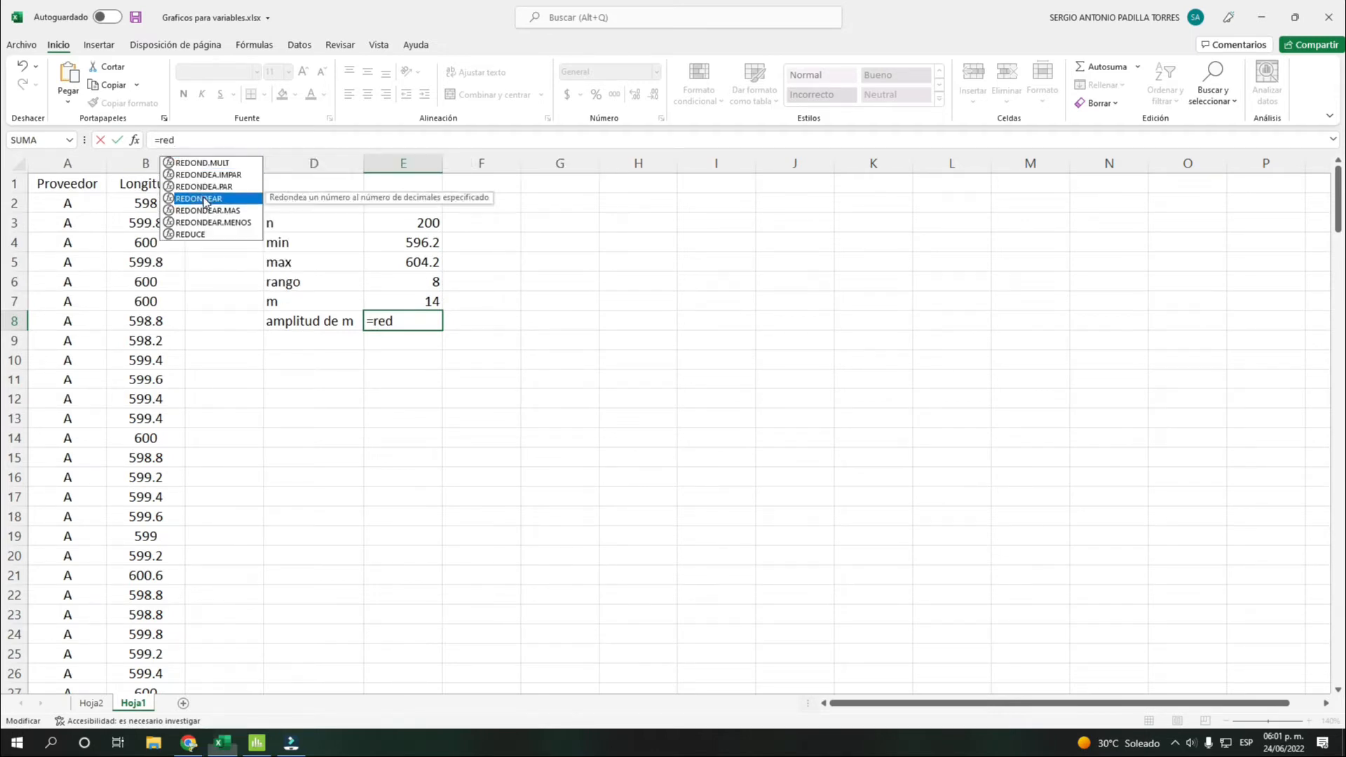
double_click(204, 199)
type("E6/E7")
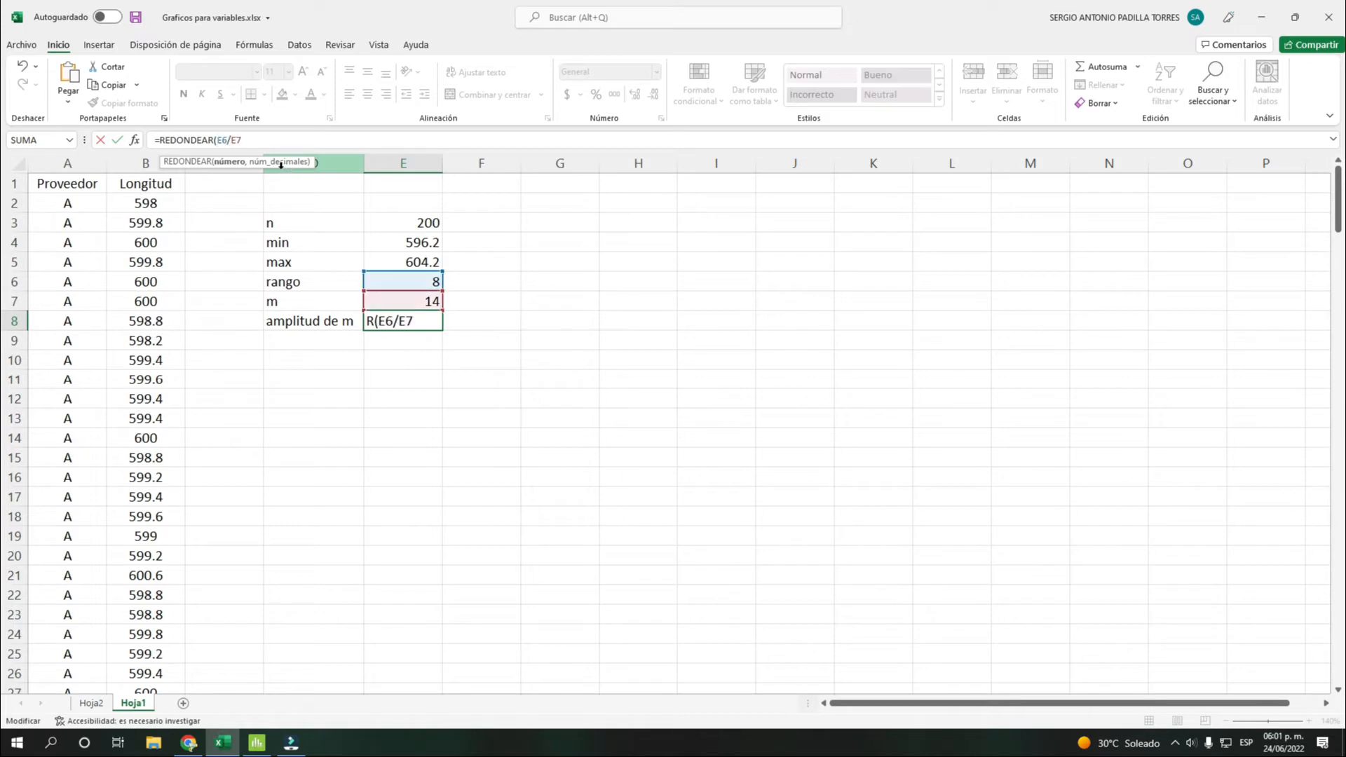
type(",2)")
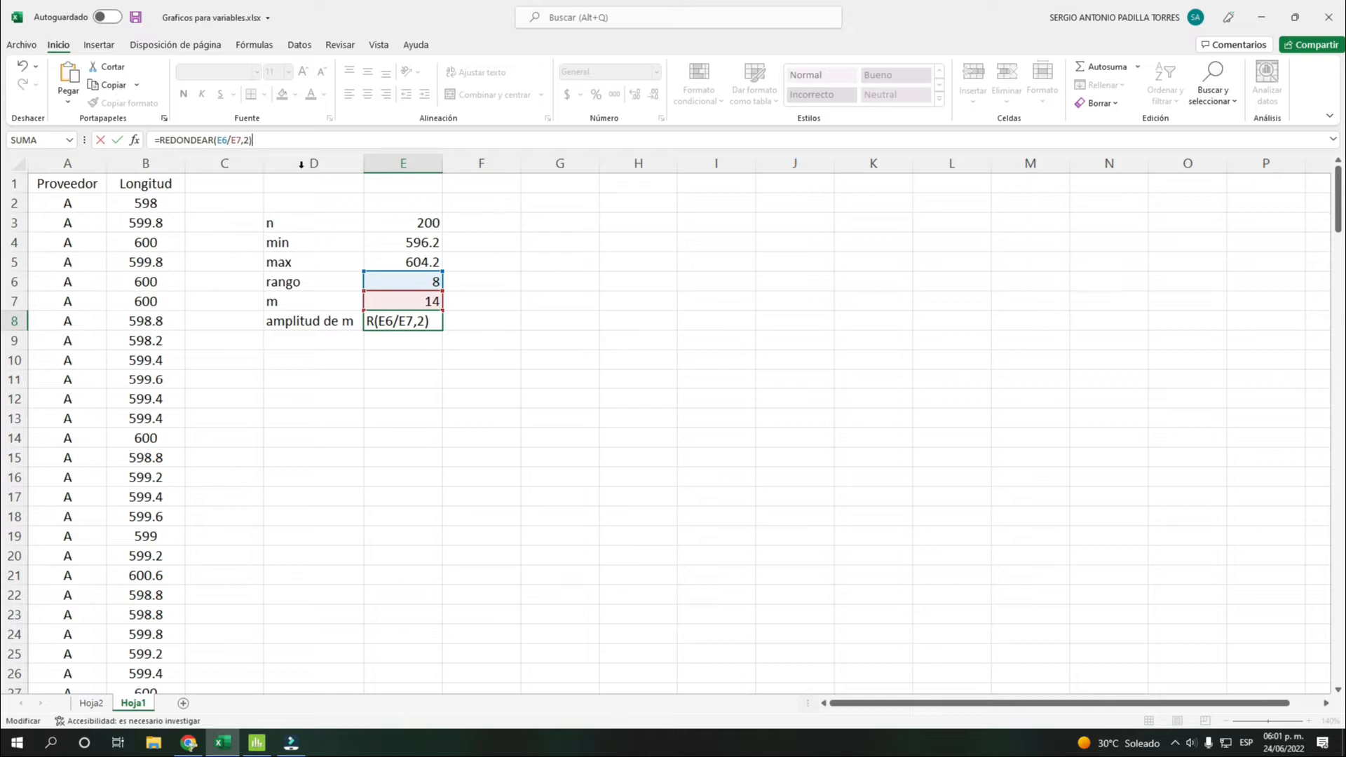
key("Return")
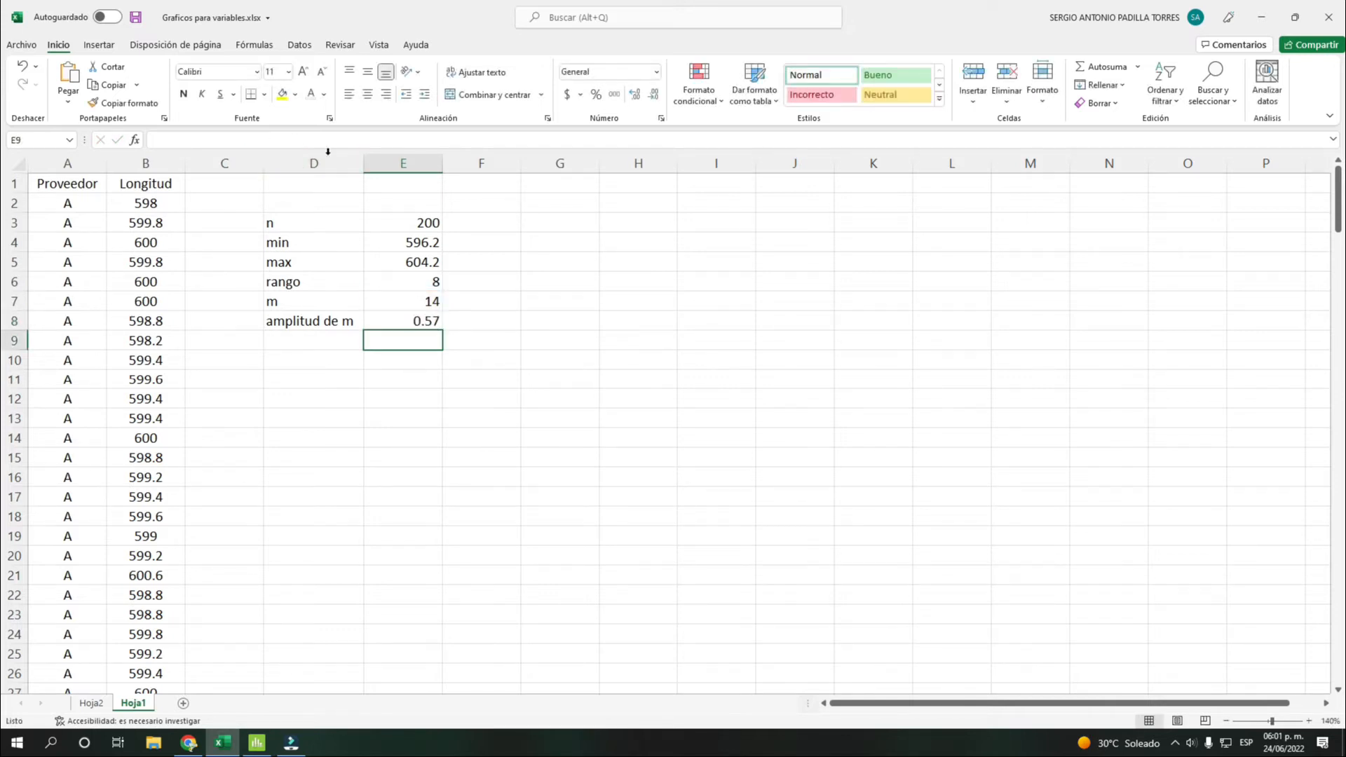
left_click(422, 321)
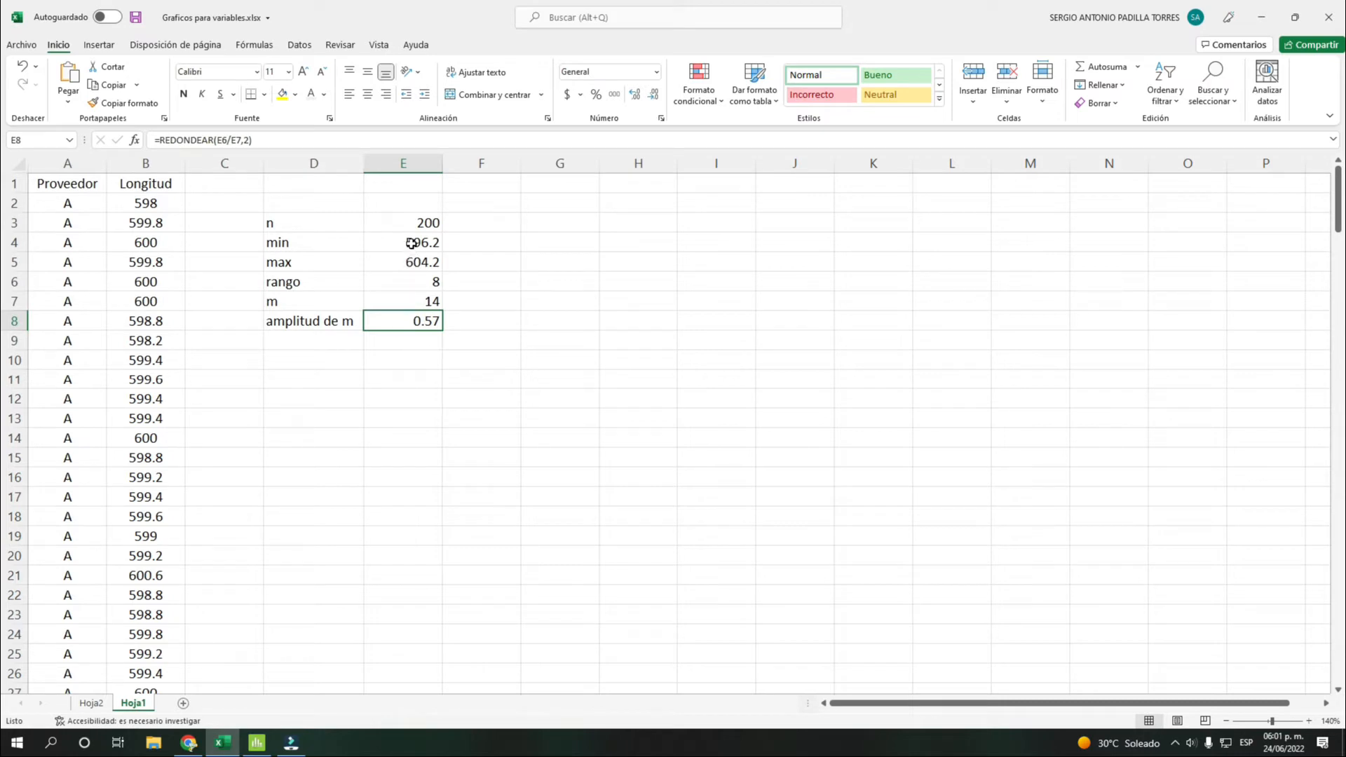
- Review the computed values from min through amplitud de m before building the class table
left_click(412, 242)
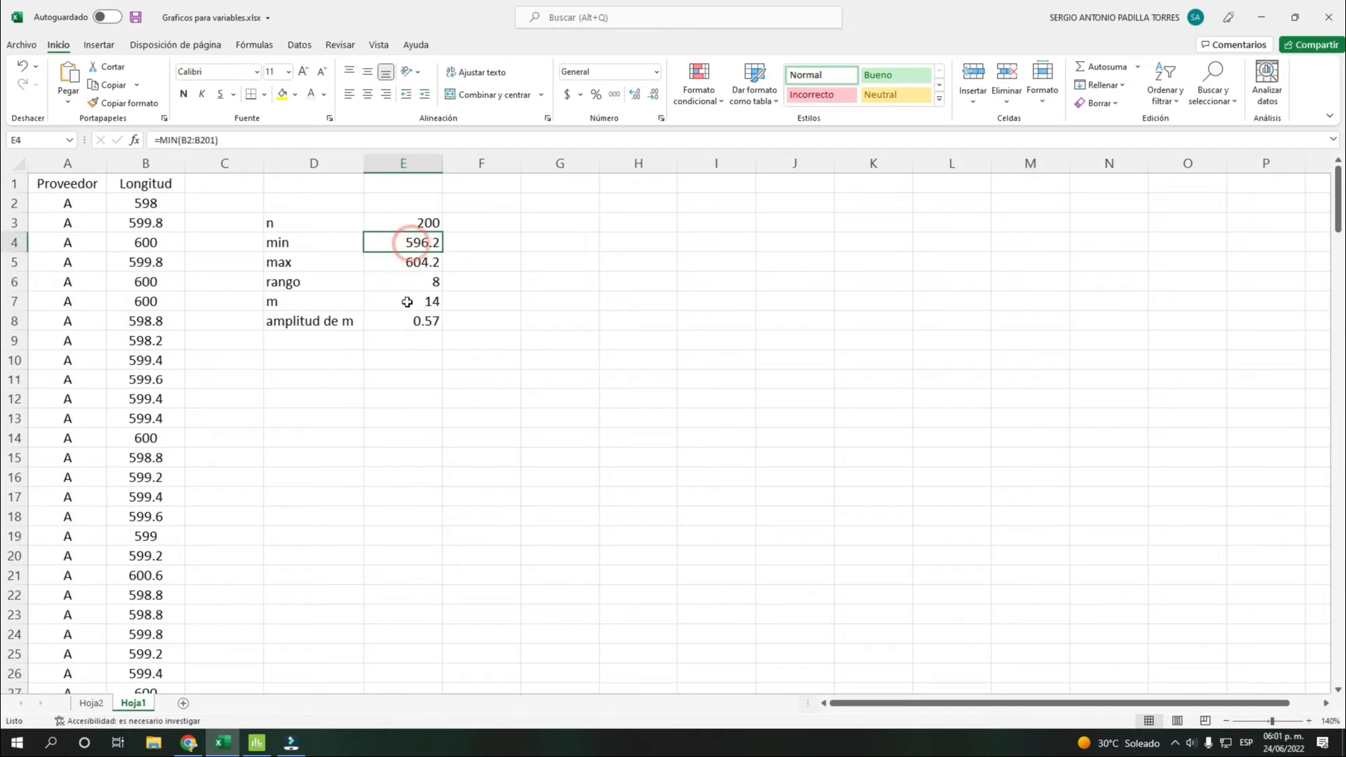
left_click(412, 263)
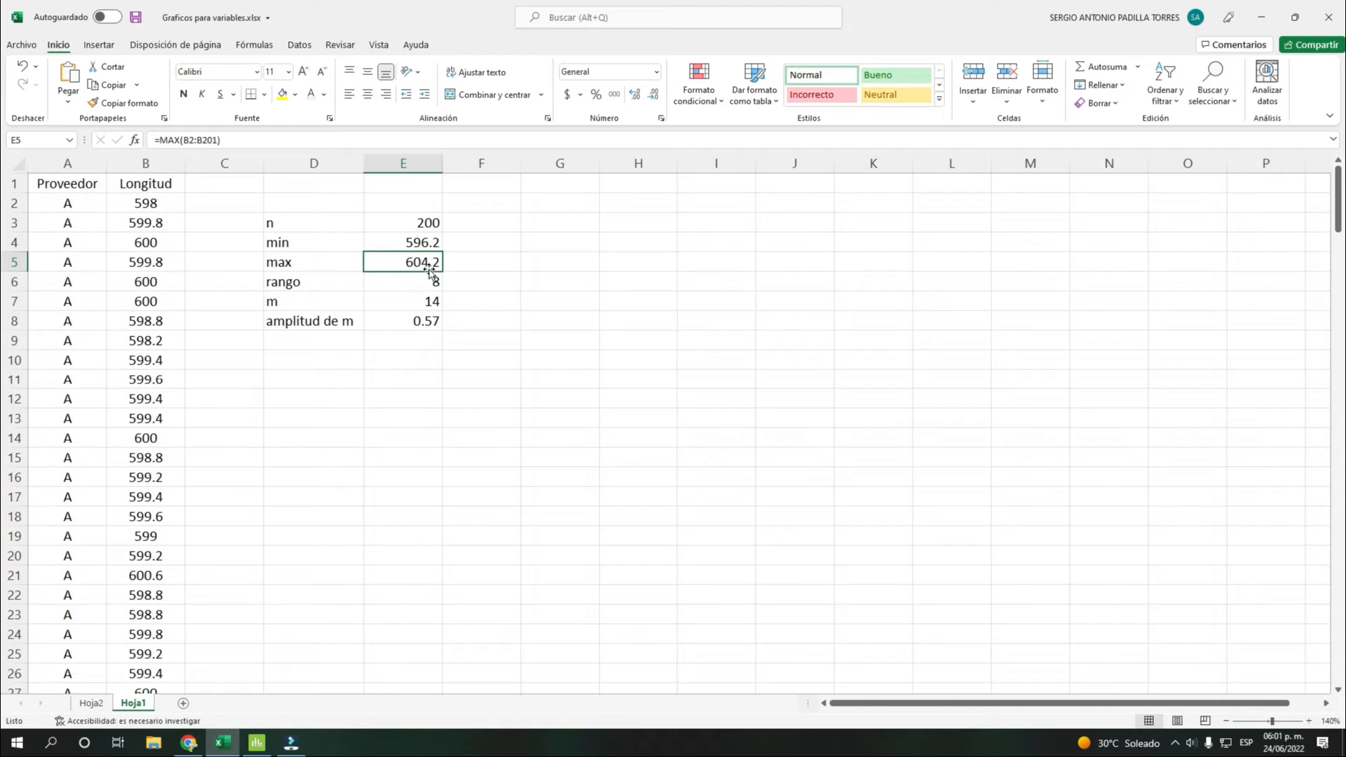
left_click(429, 301)
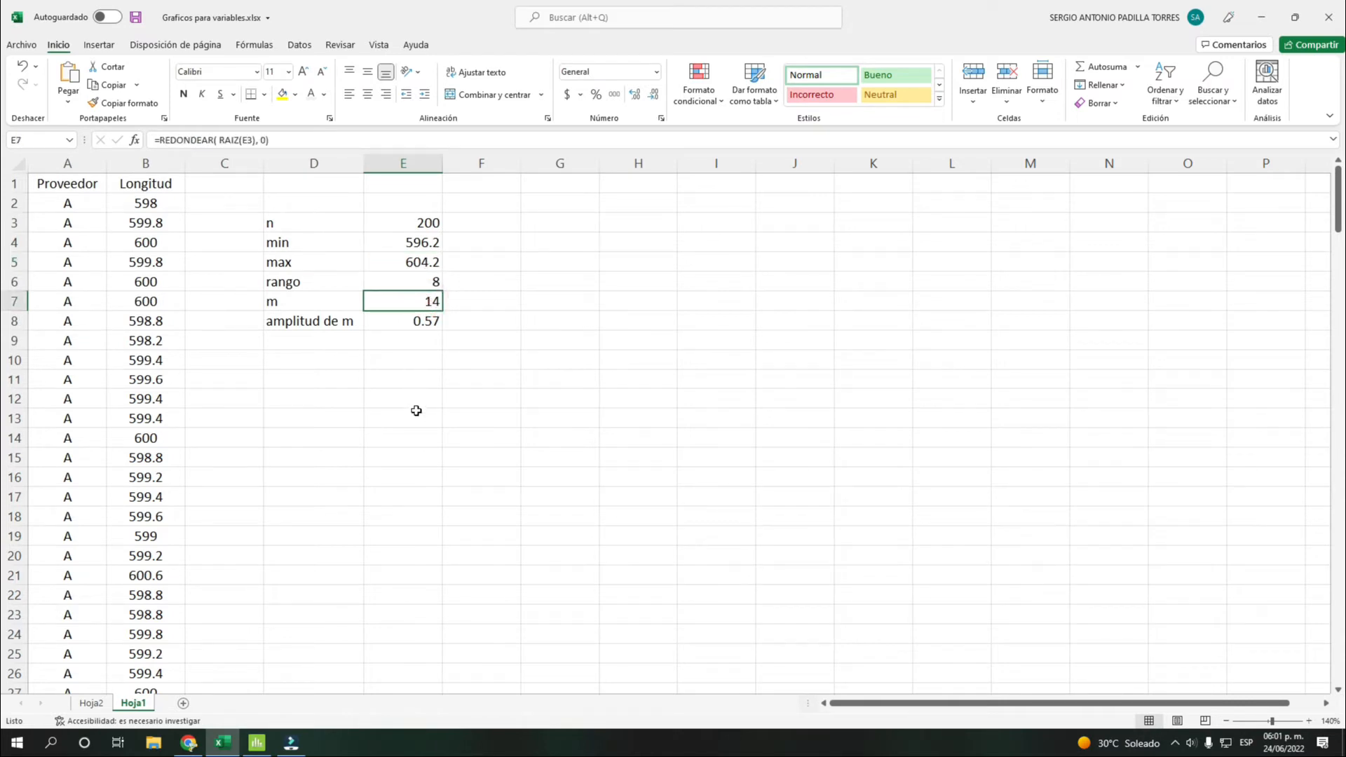
left_click(425, 321)
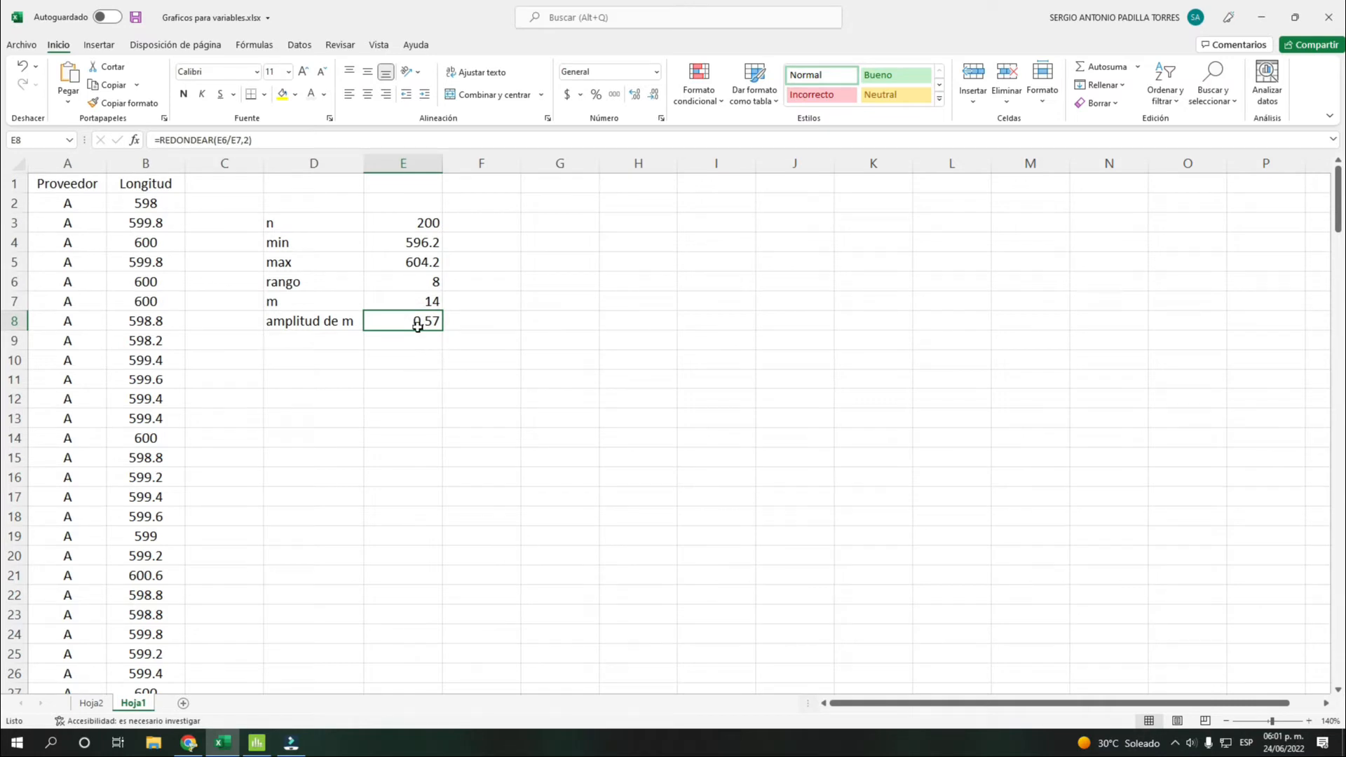
left_click(307, 221)
left_click(415, 334)
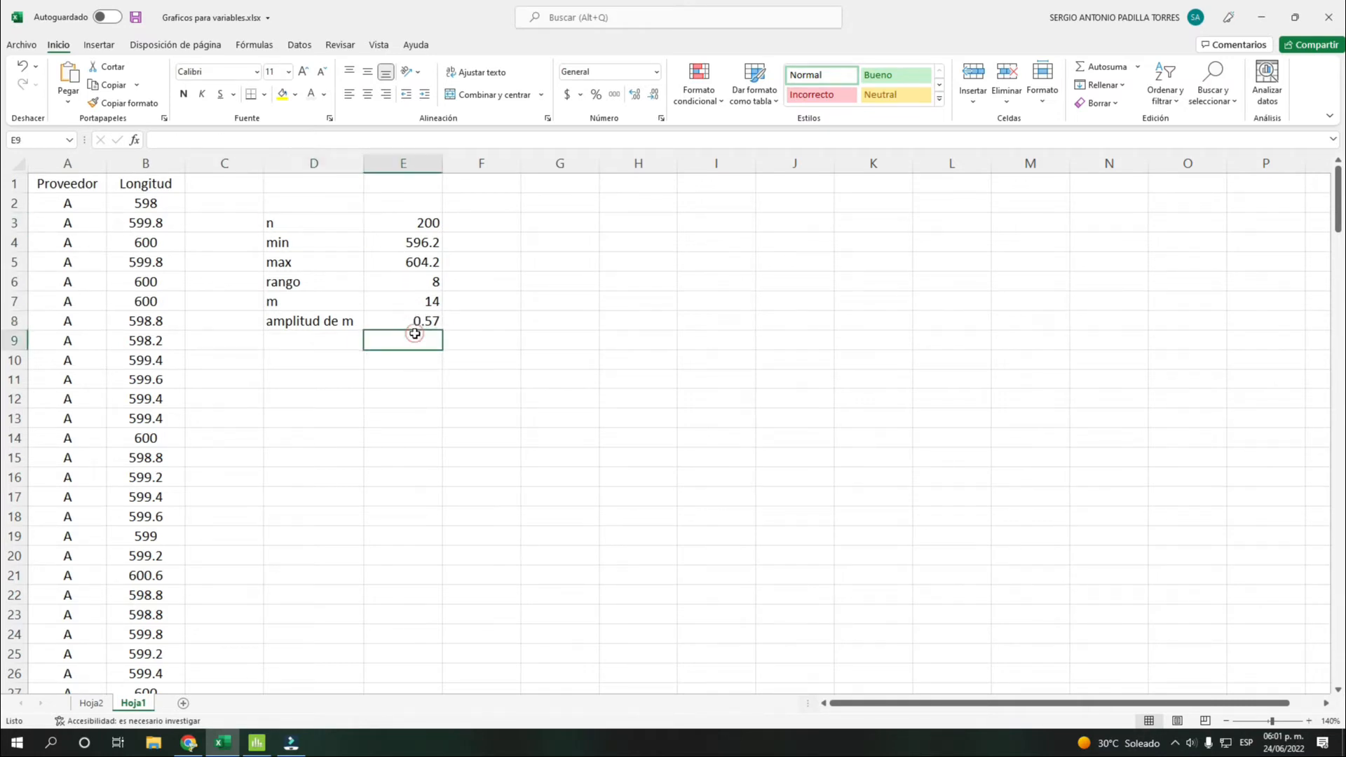
- Enter the heading m in cell D10 and the class numbers 1, 2 and 3 in D11:D13
left_click(340, 358)
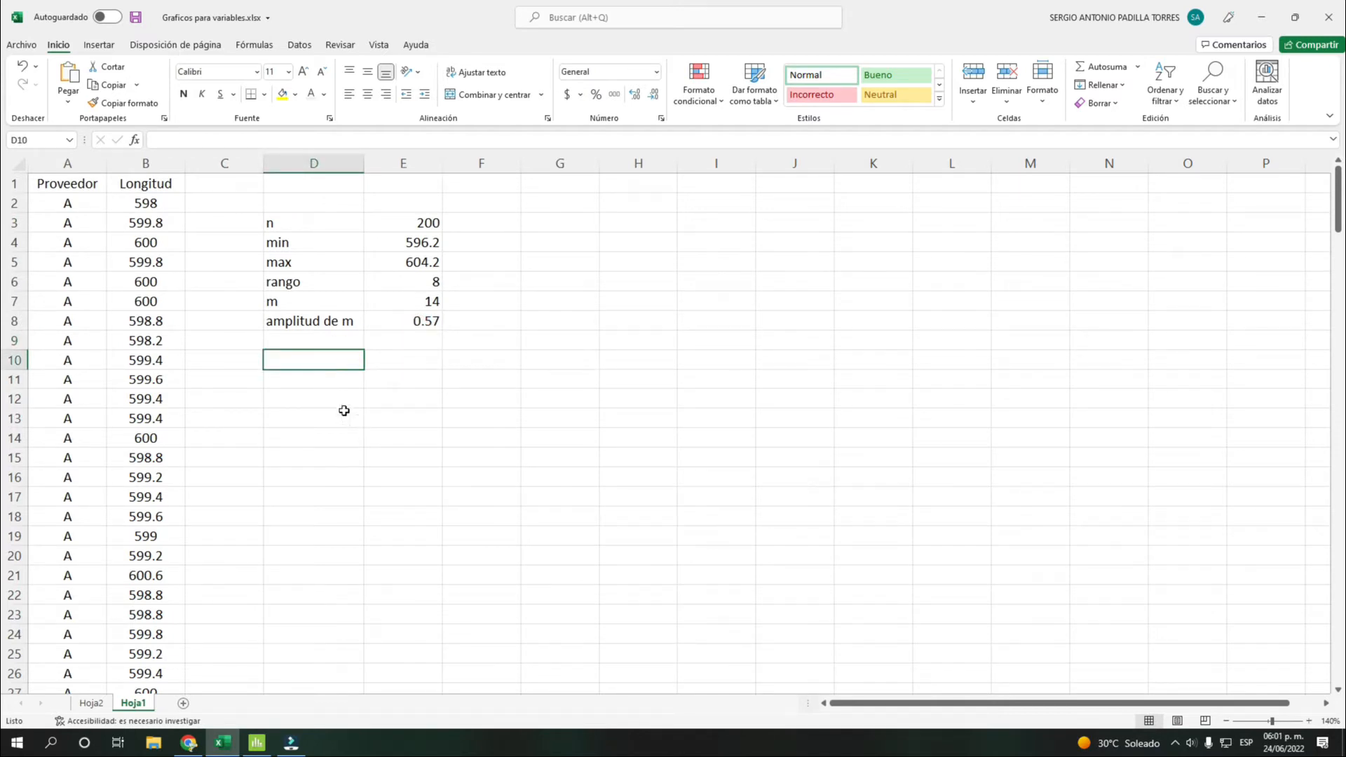
type("m")
key("Return")
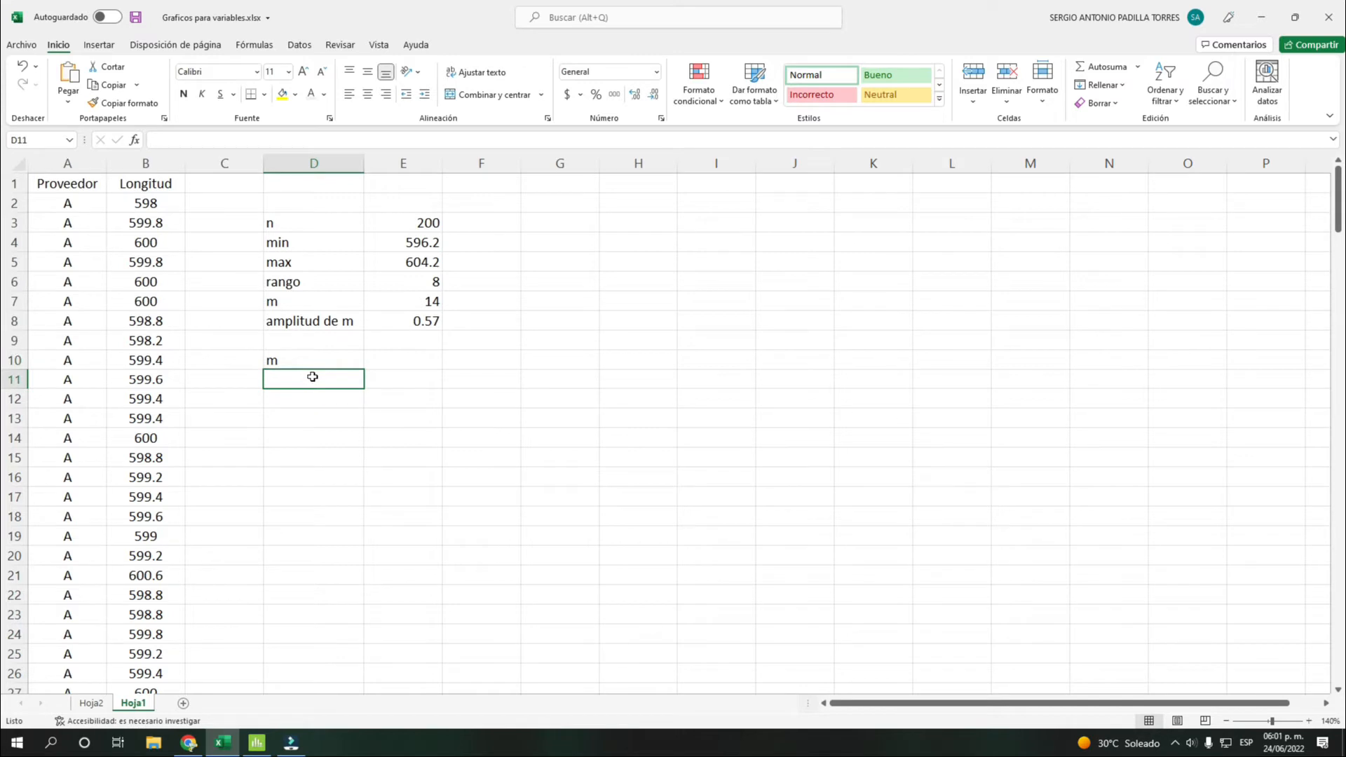
type("1")
key("Return")
type("2")
key("Return")
type("3")
key("Return")
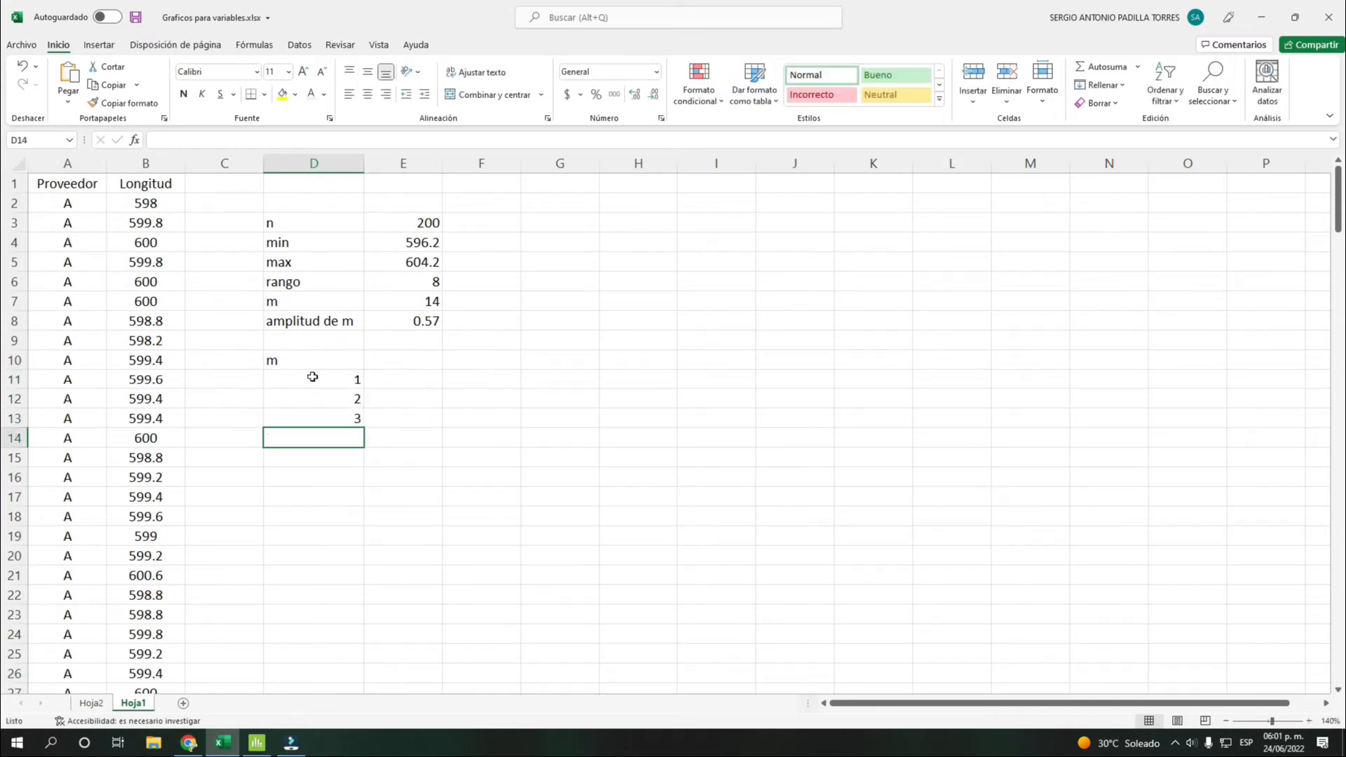
- Extend the class number series down to 14 in cell D24 and center the numbers in D11:D24
left_click_drag(312, 377, 320, 414)
left_click_drag(317, 300, 407, 301)
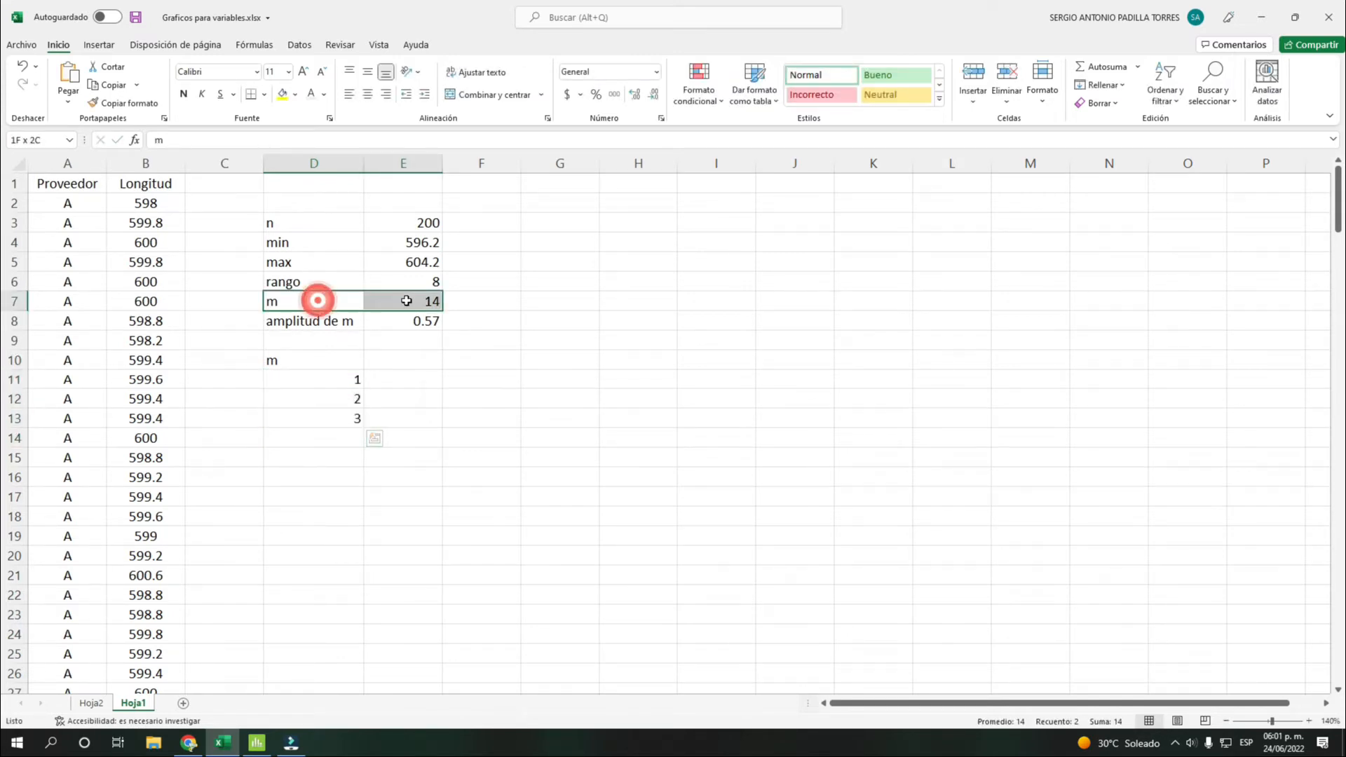
left_click_drag(335, 377, 357, 434)
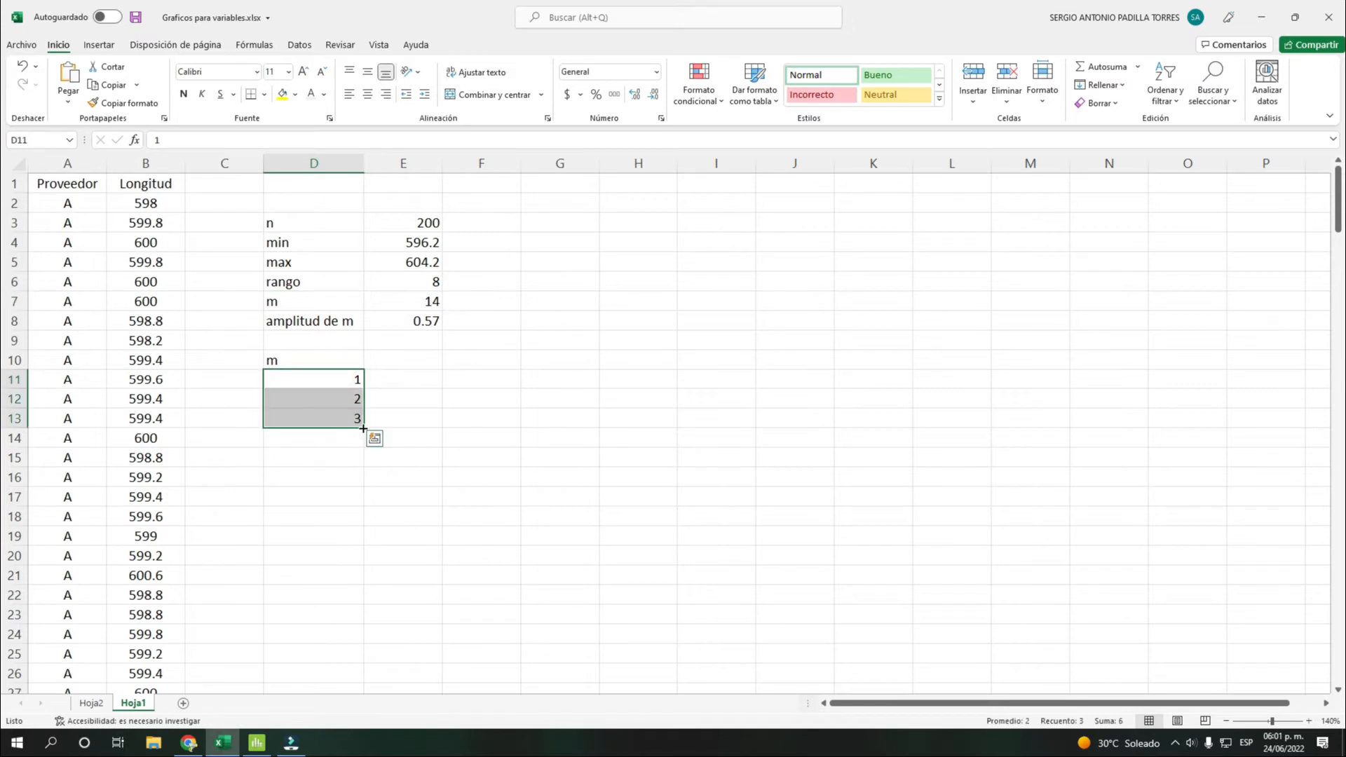
left_click(432, 419)
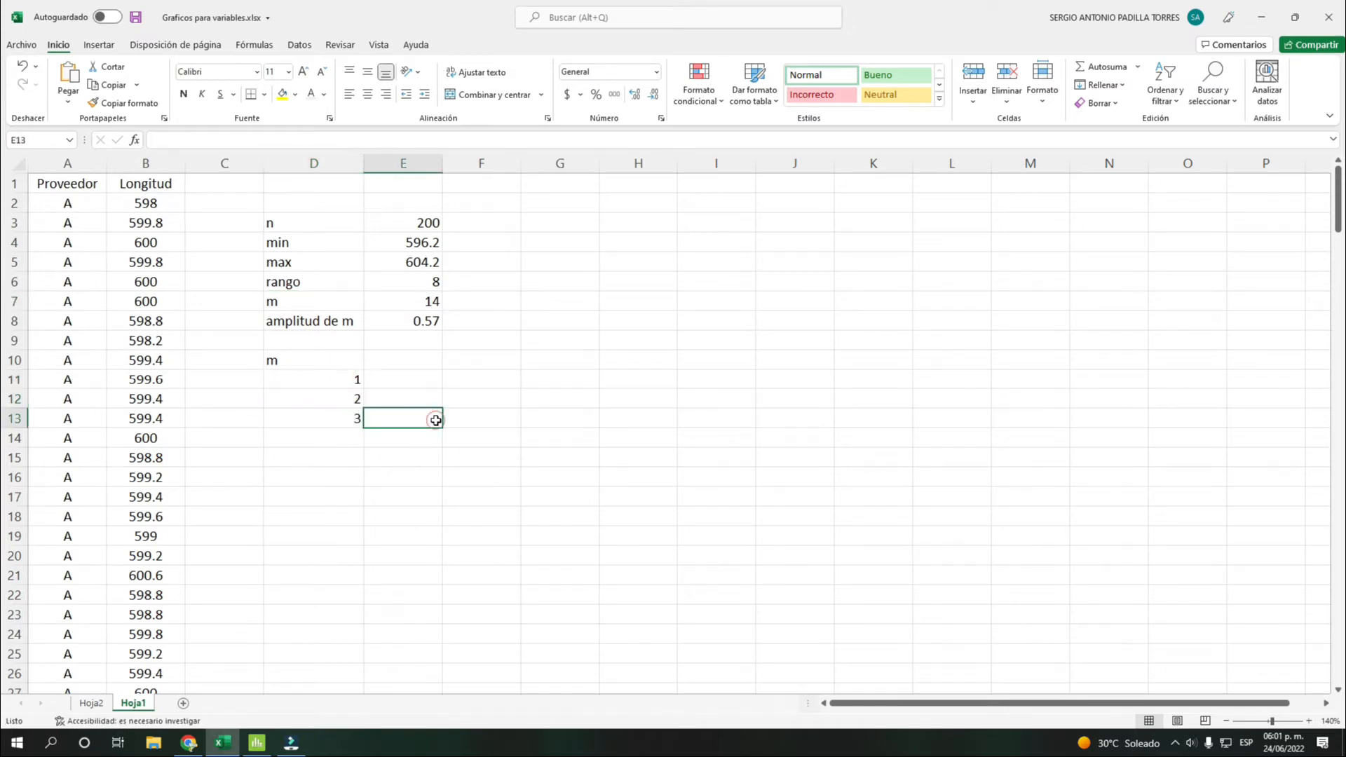
left_click_drag(356, 380, 357, 428)
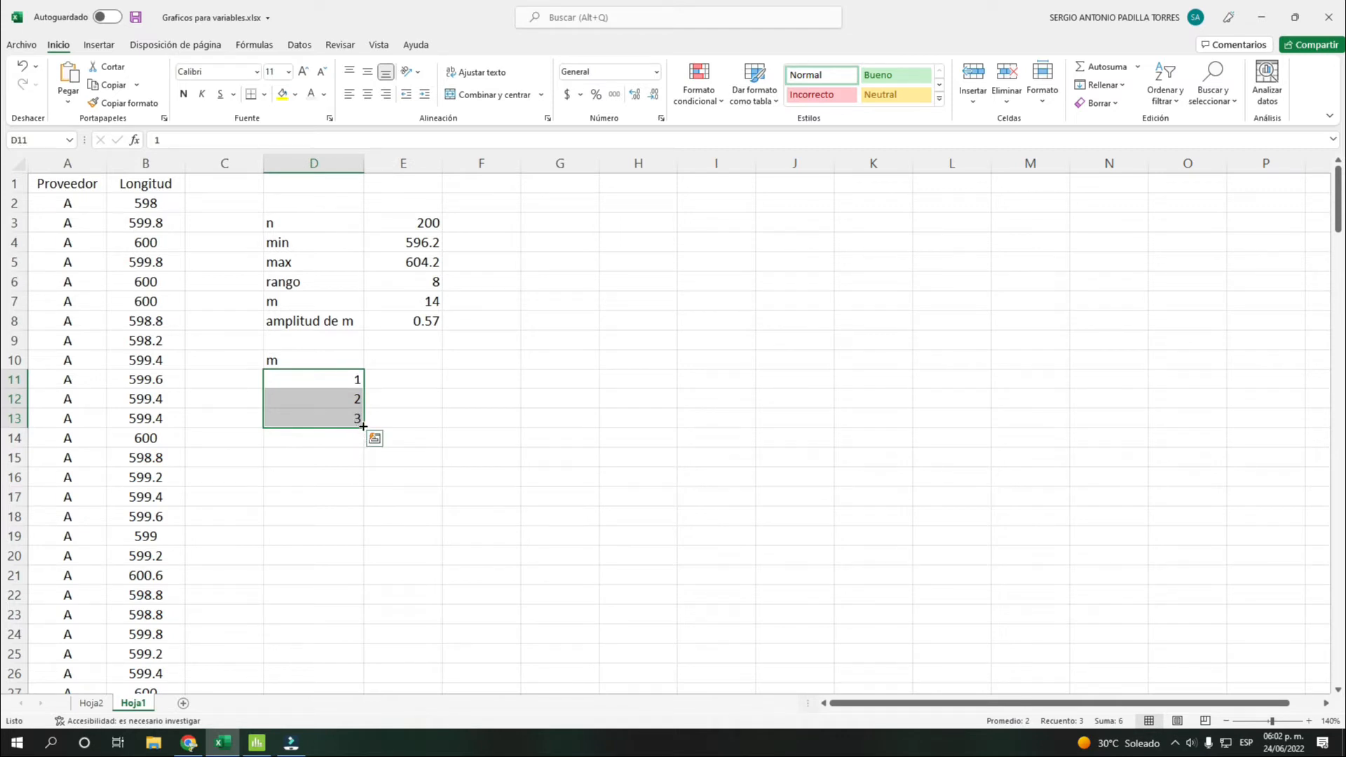
left_click_drag(363, 427, 356, 546)
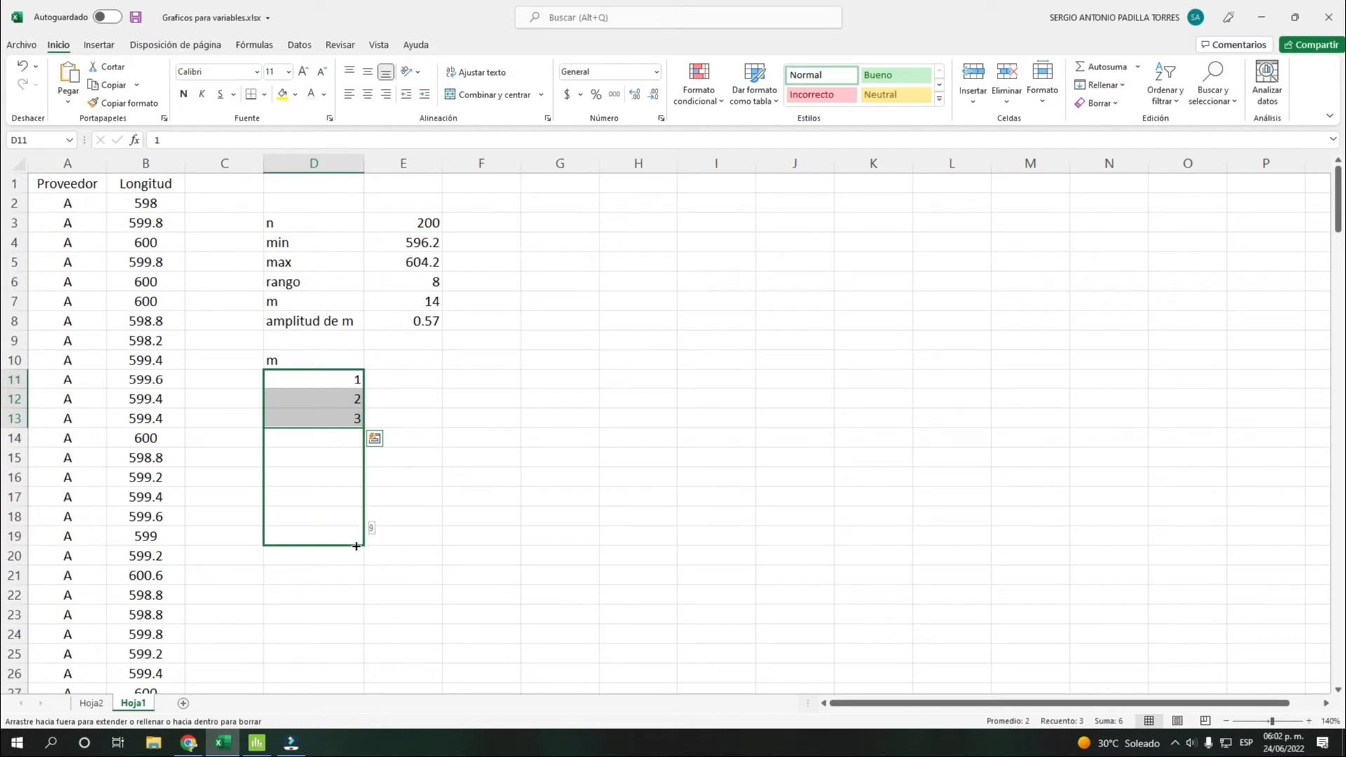
left_click_drag(359, 555, 356, 639)
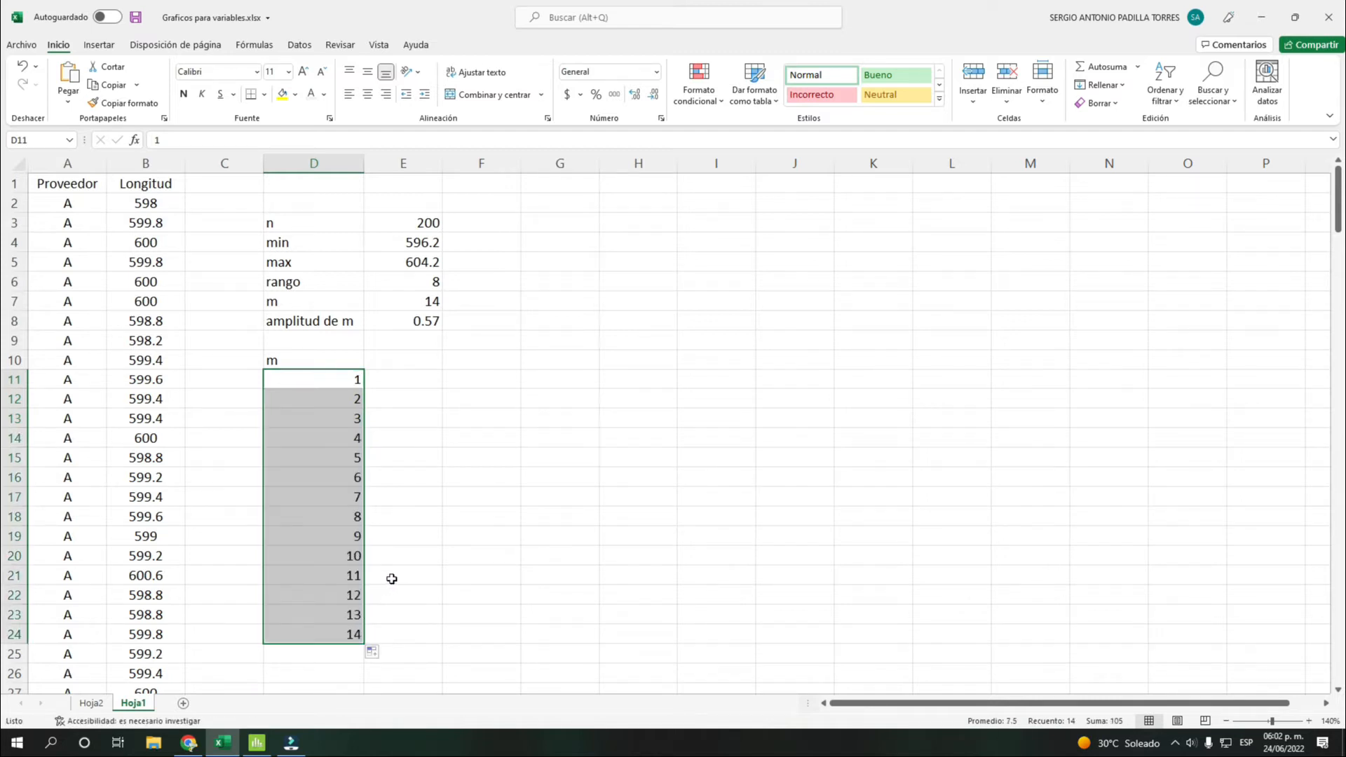
left_click_drag(339, 376, 356, 637)
left_click(372, 94)
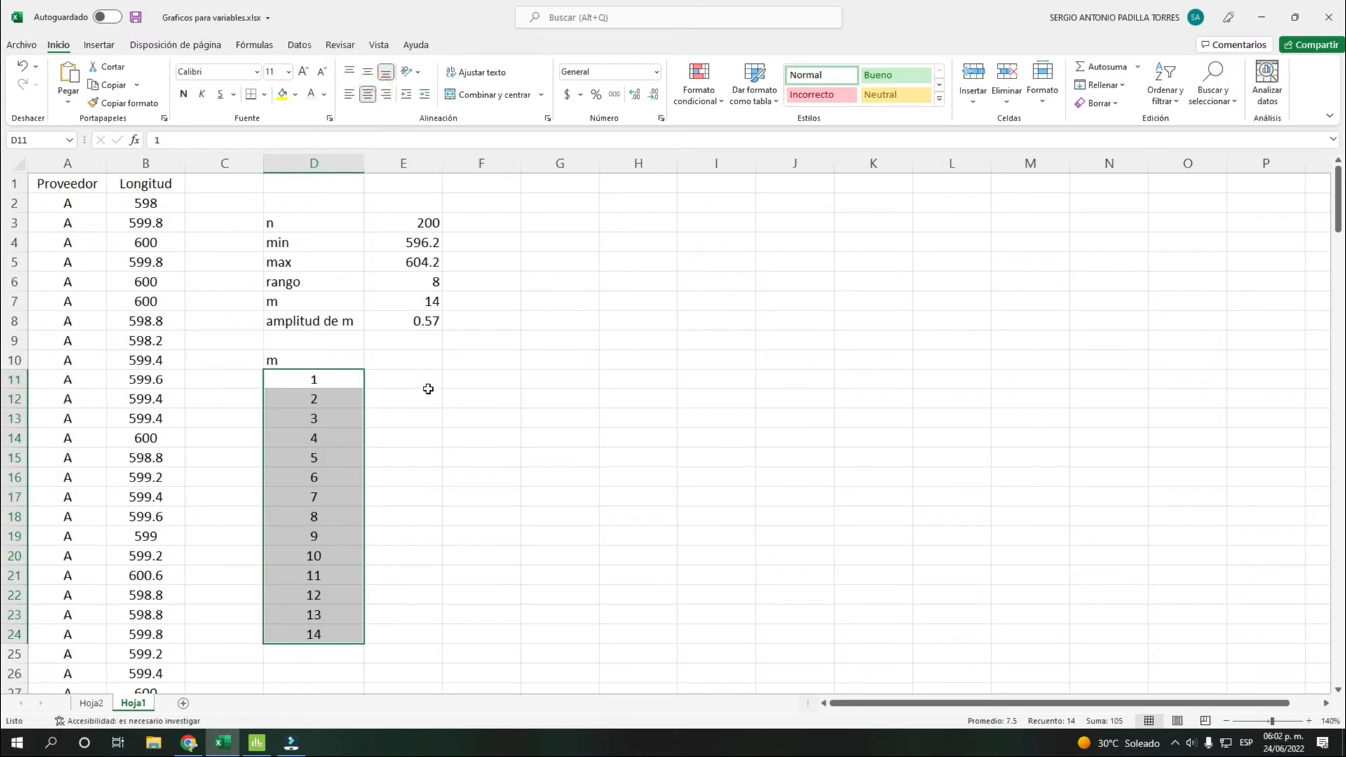
- Enter the headings LI in E10 and LS in F10, and center the range E10:F24
left_click(417, 355)
key("F2")
type("Li")
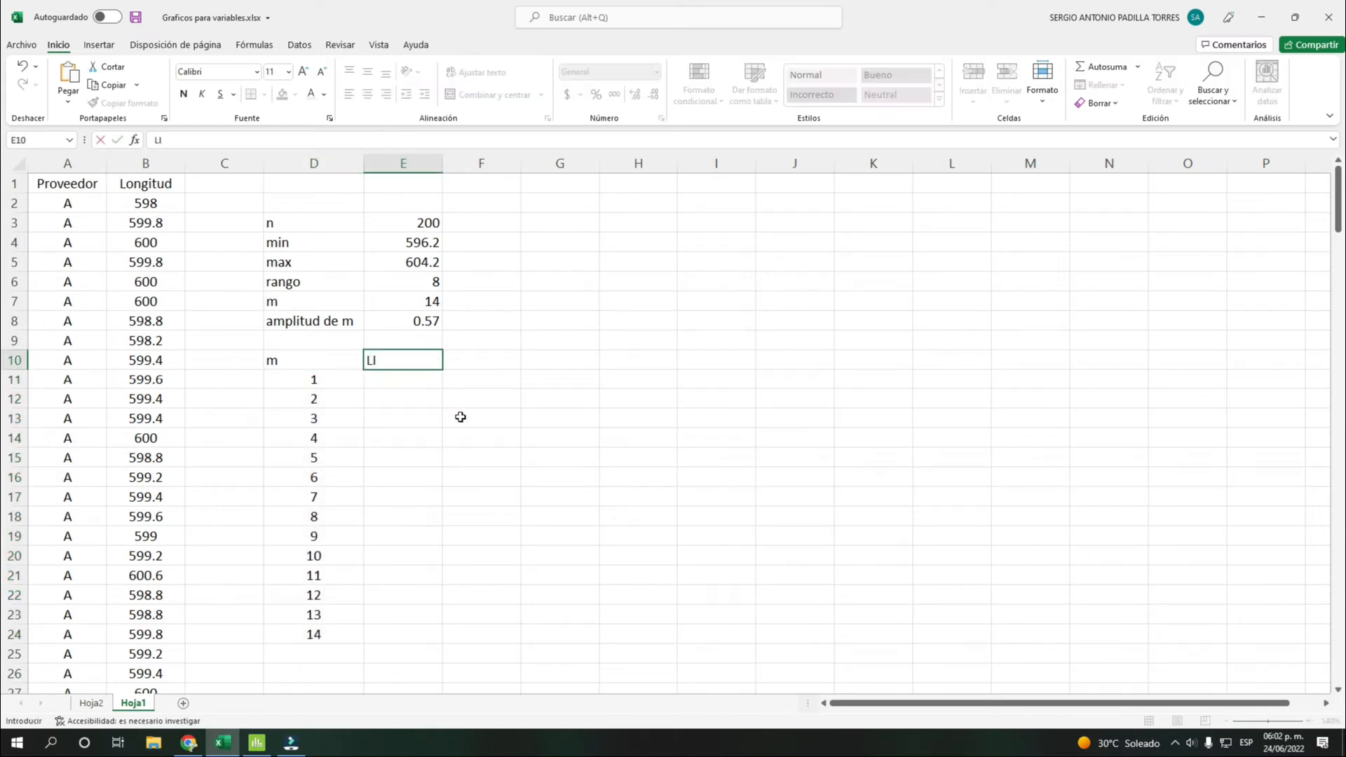
key("Tab")
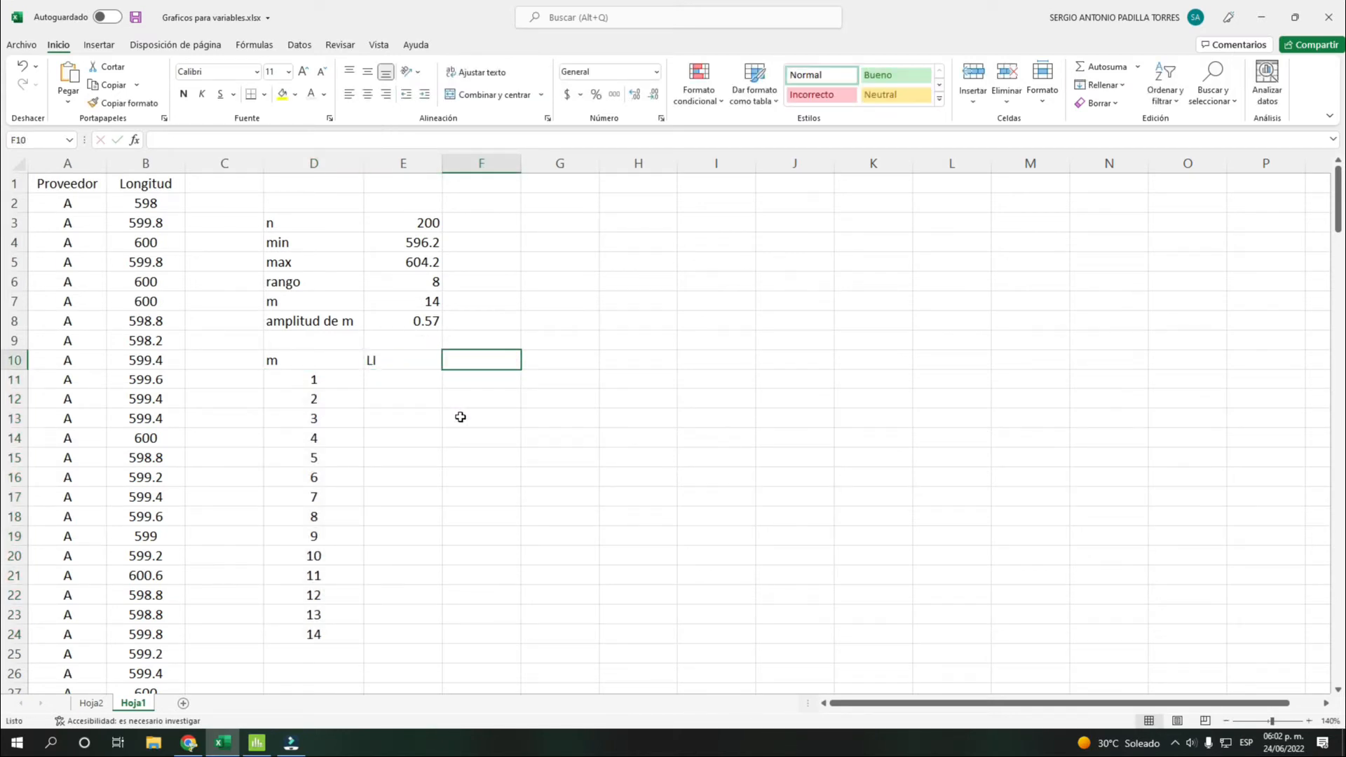
type("L")
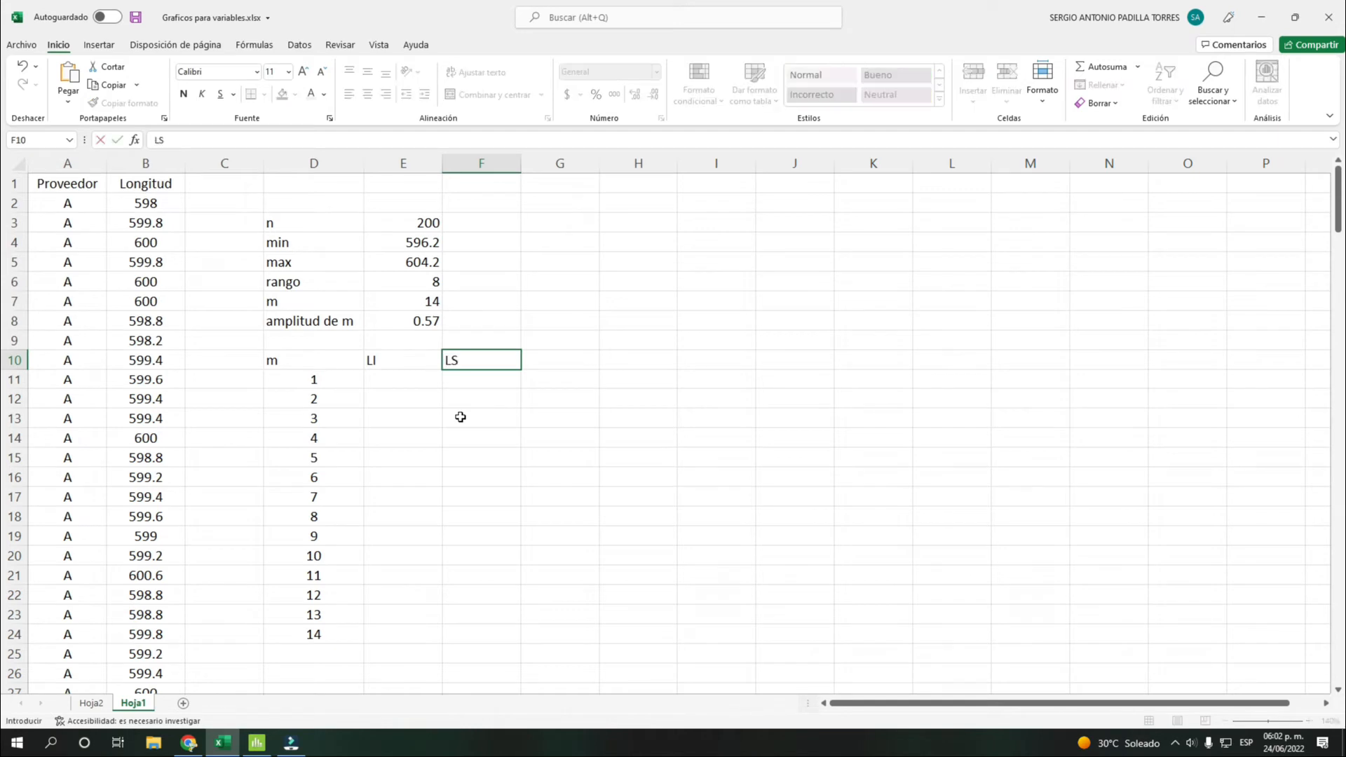
type("S")
key("Down")
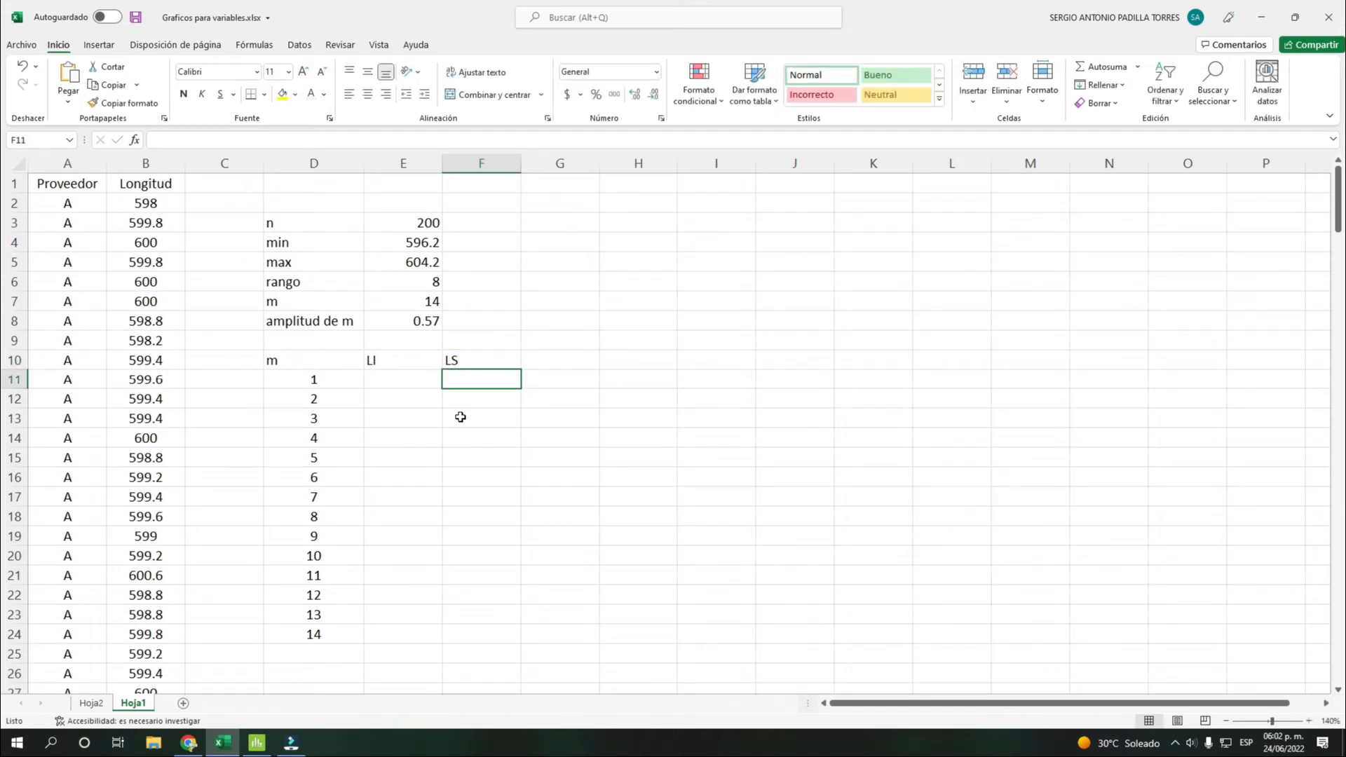
left_click(411, 384)
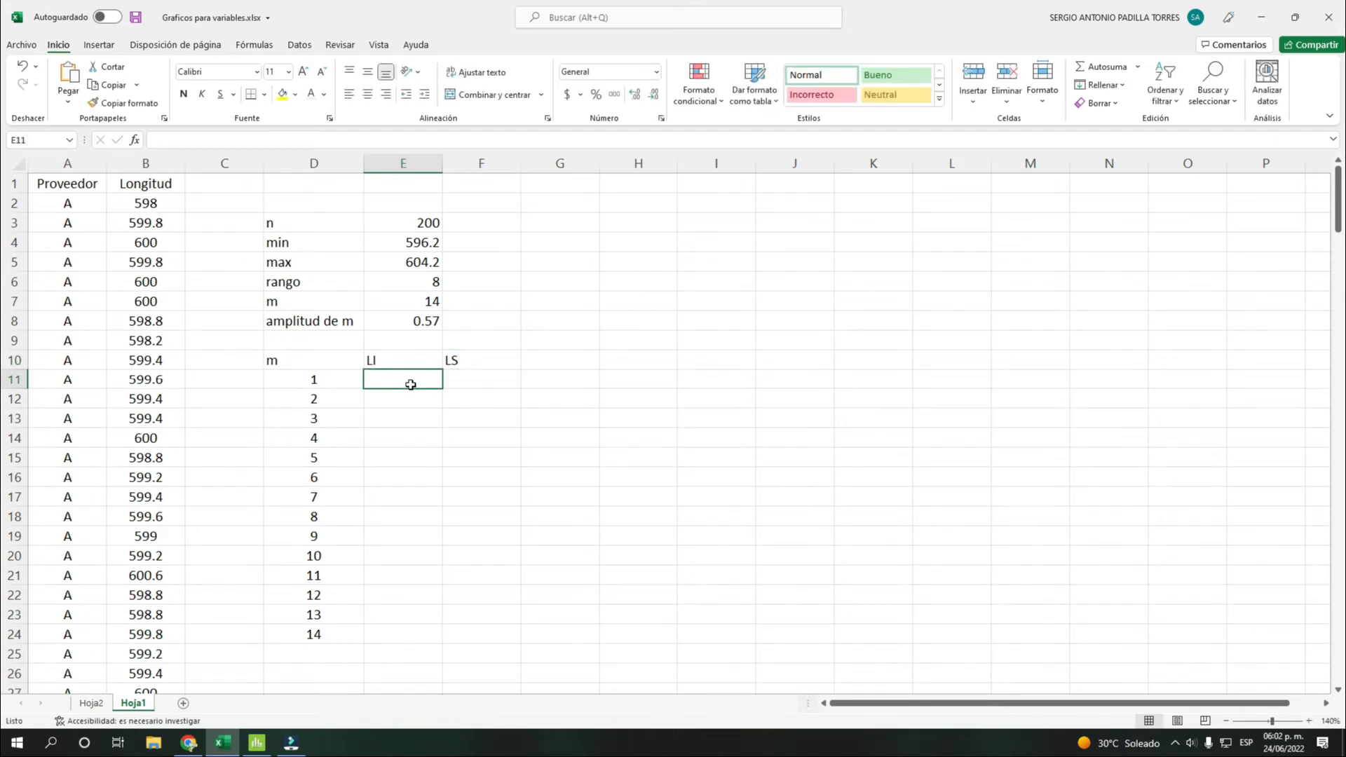
left_click_drag(412, 364, 515, 635)
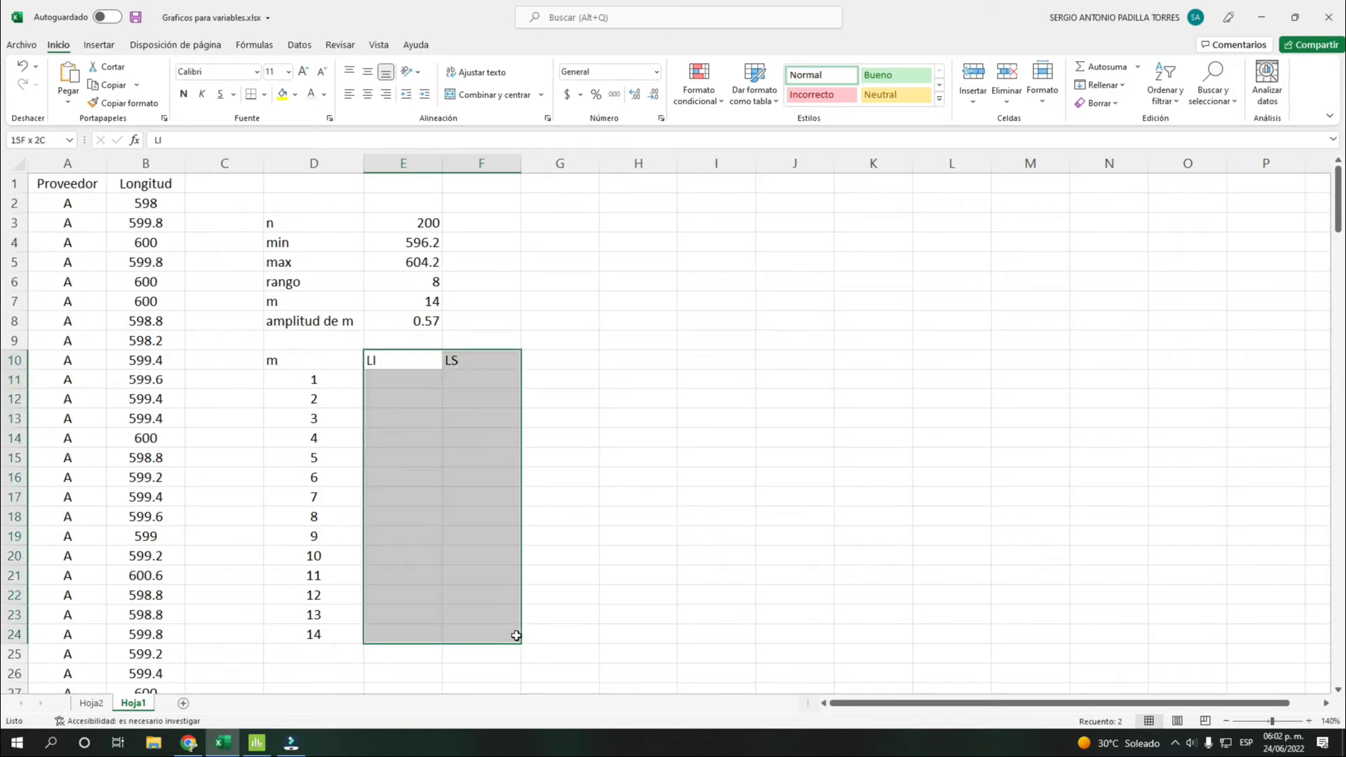
left_click(368, 94)
- Set the first class's lower limit in cell E11 to the minimum with the formula =E4
left_click(417, 379)
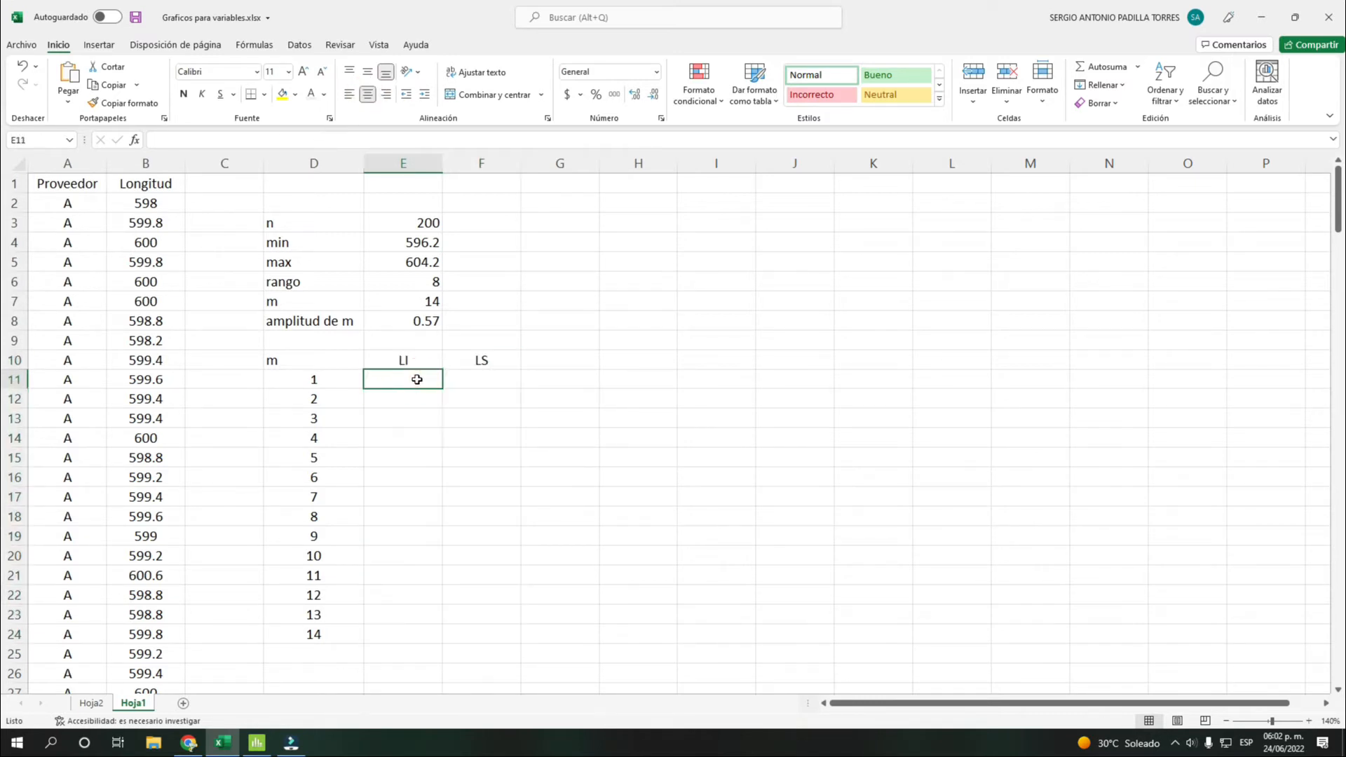
type("=")
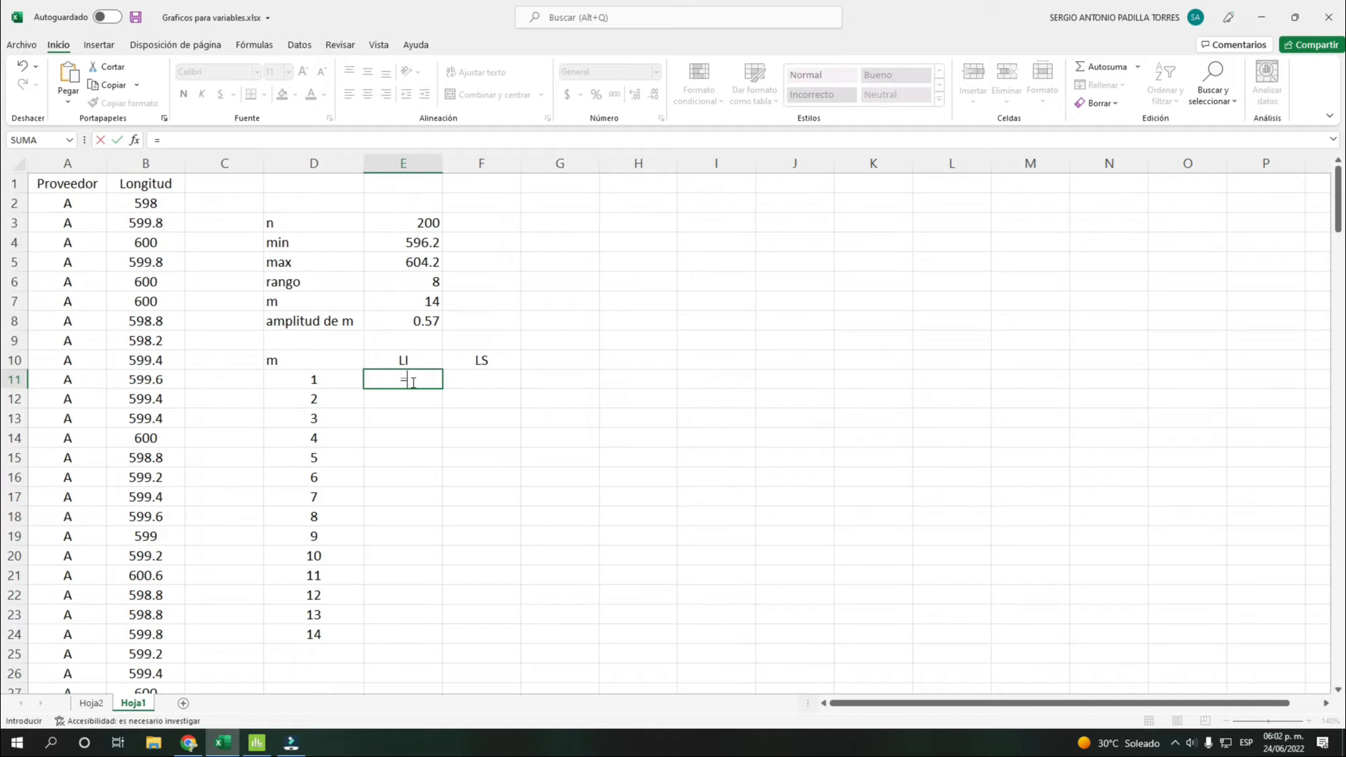
left_click(399, 243)
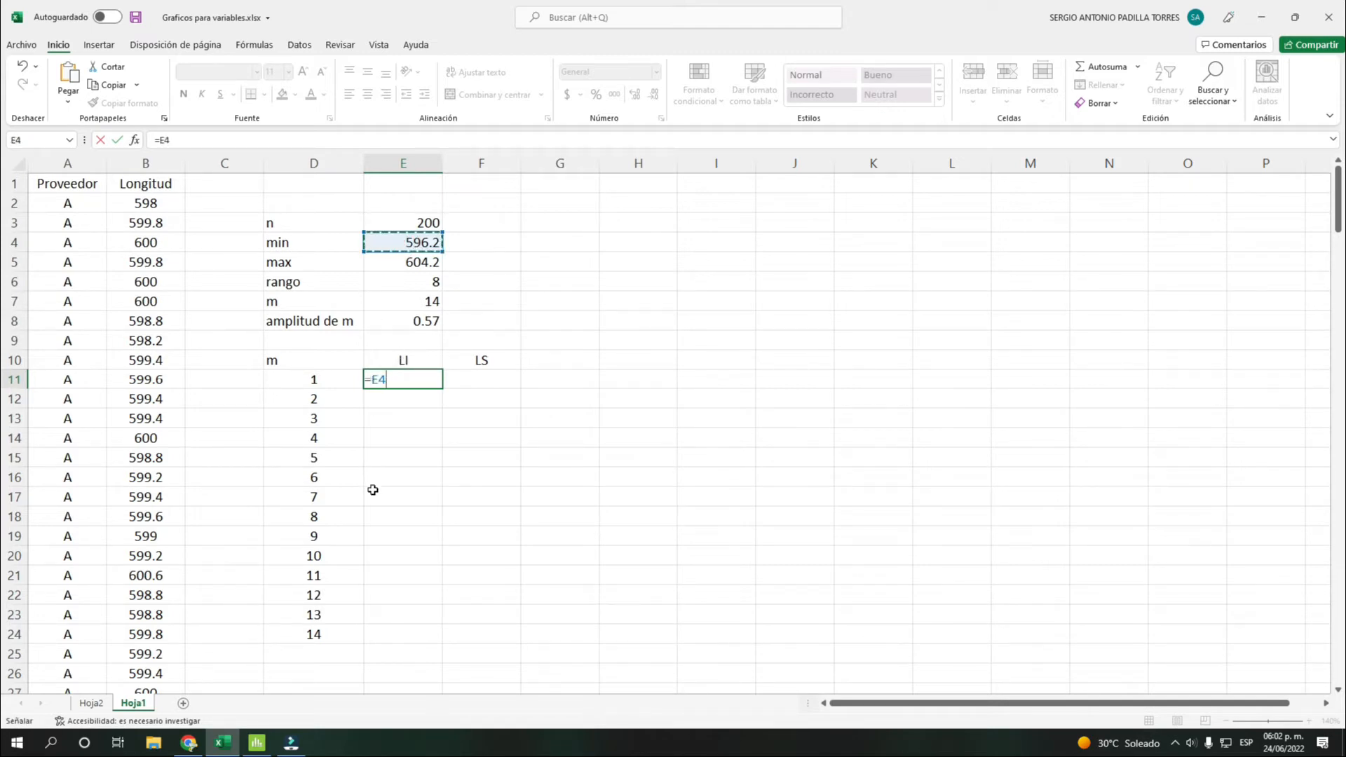
key("Return")
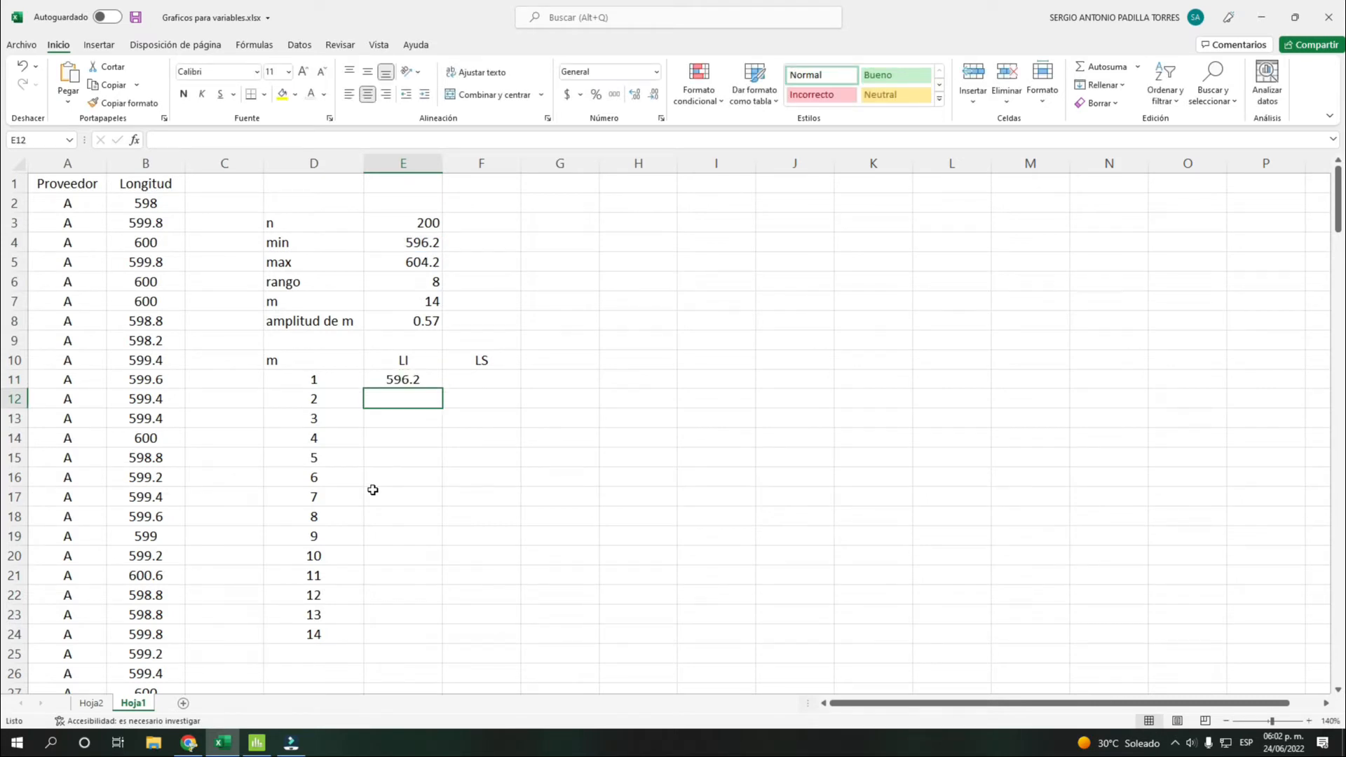
- Compare the first LI cell and the last LS cell of the class table with the min and max values and the Longitud data
left_click(402, 377)
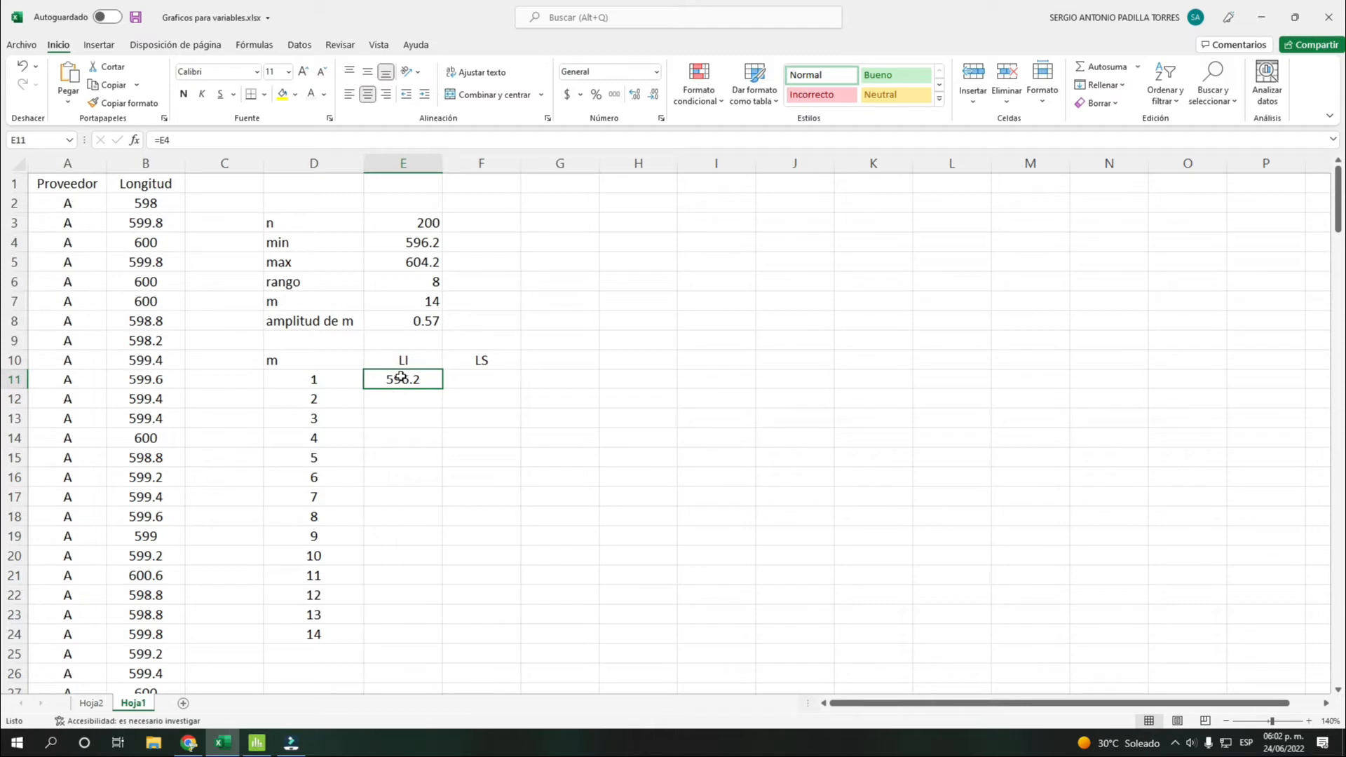
left_click_drag(284, 243, 410, 243)
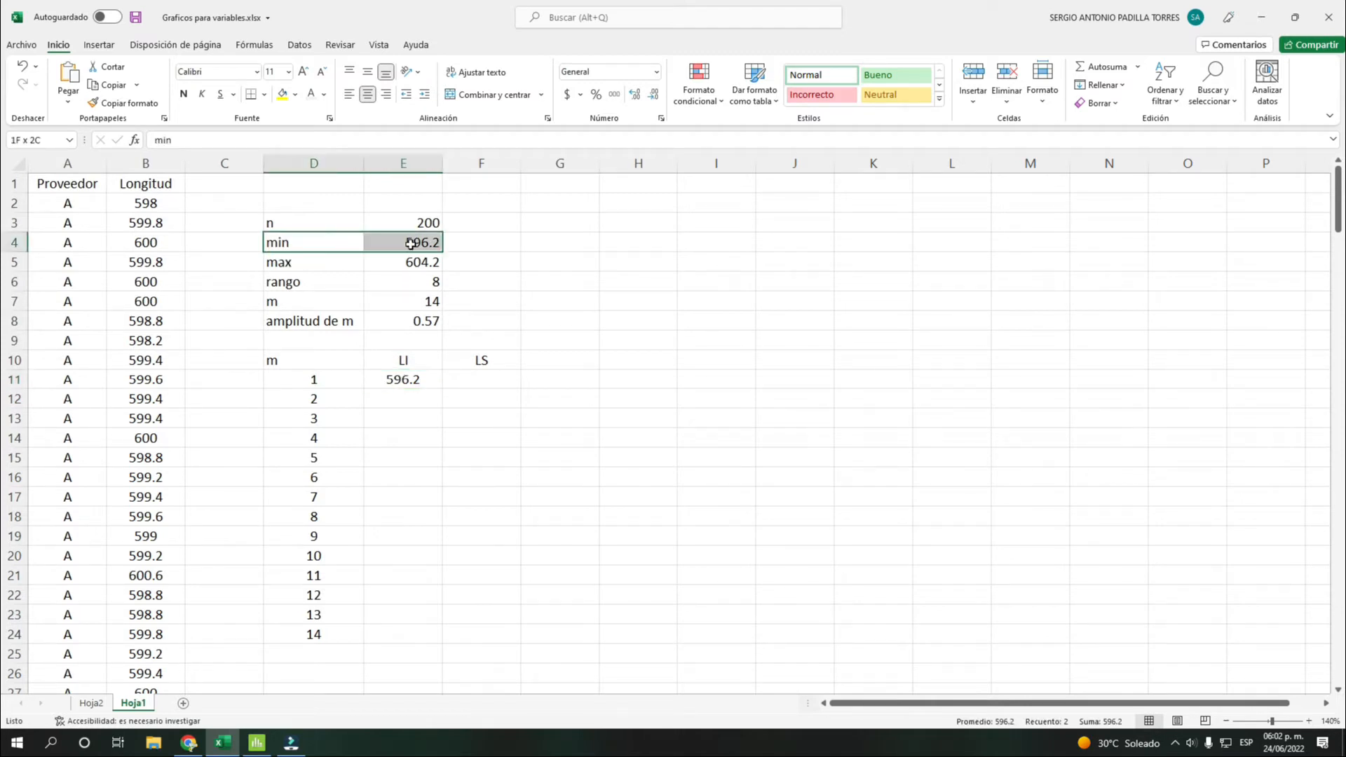
left_click(382, 631)
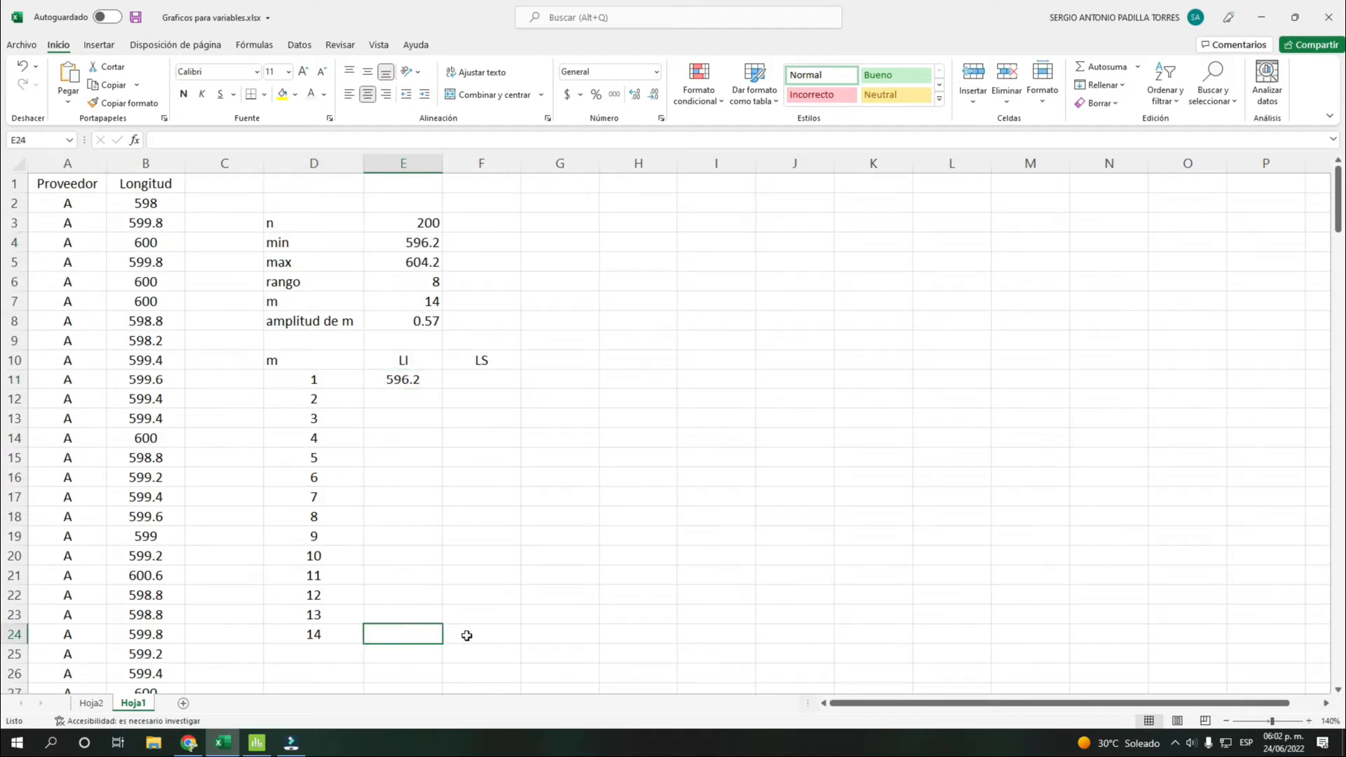
left_click(467, 635)
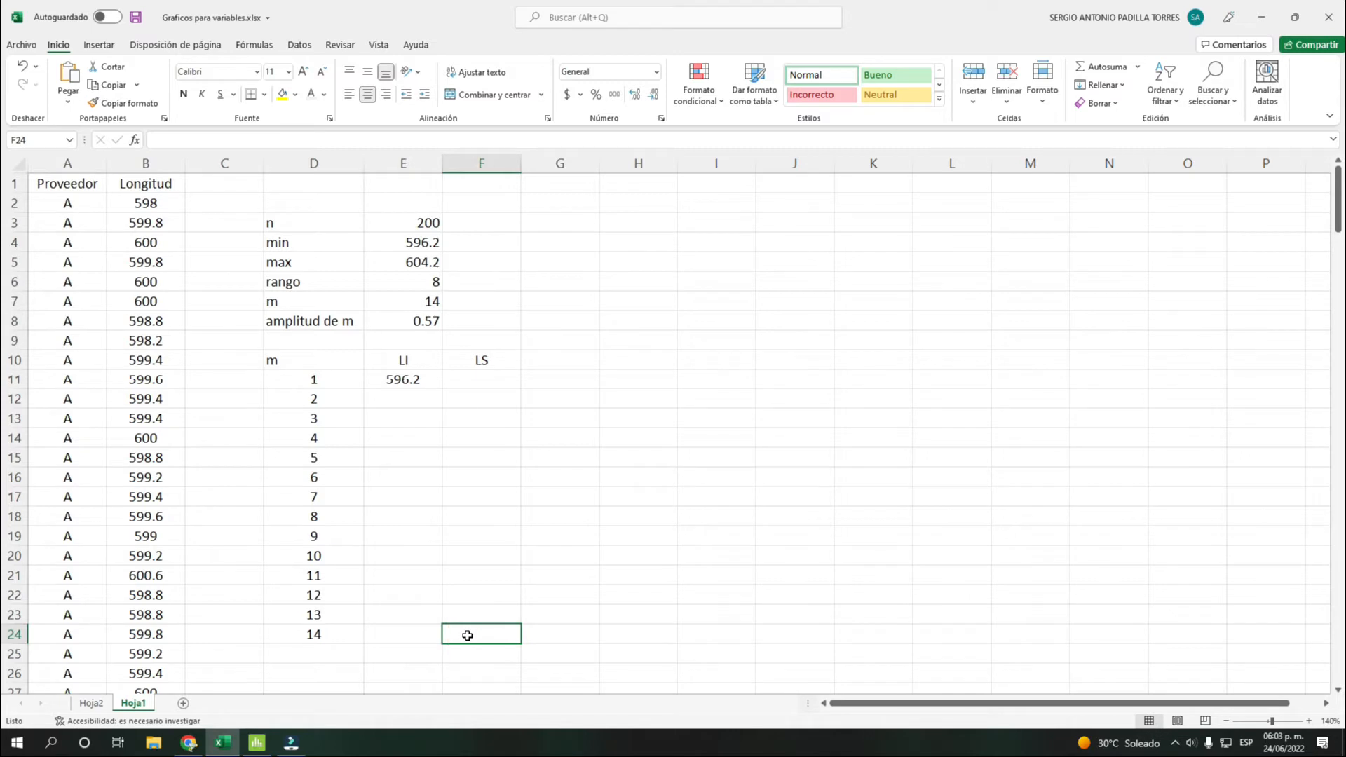
left_click(414, 263)
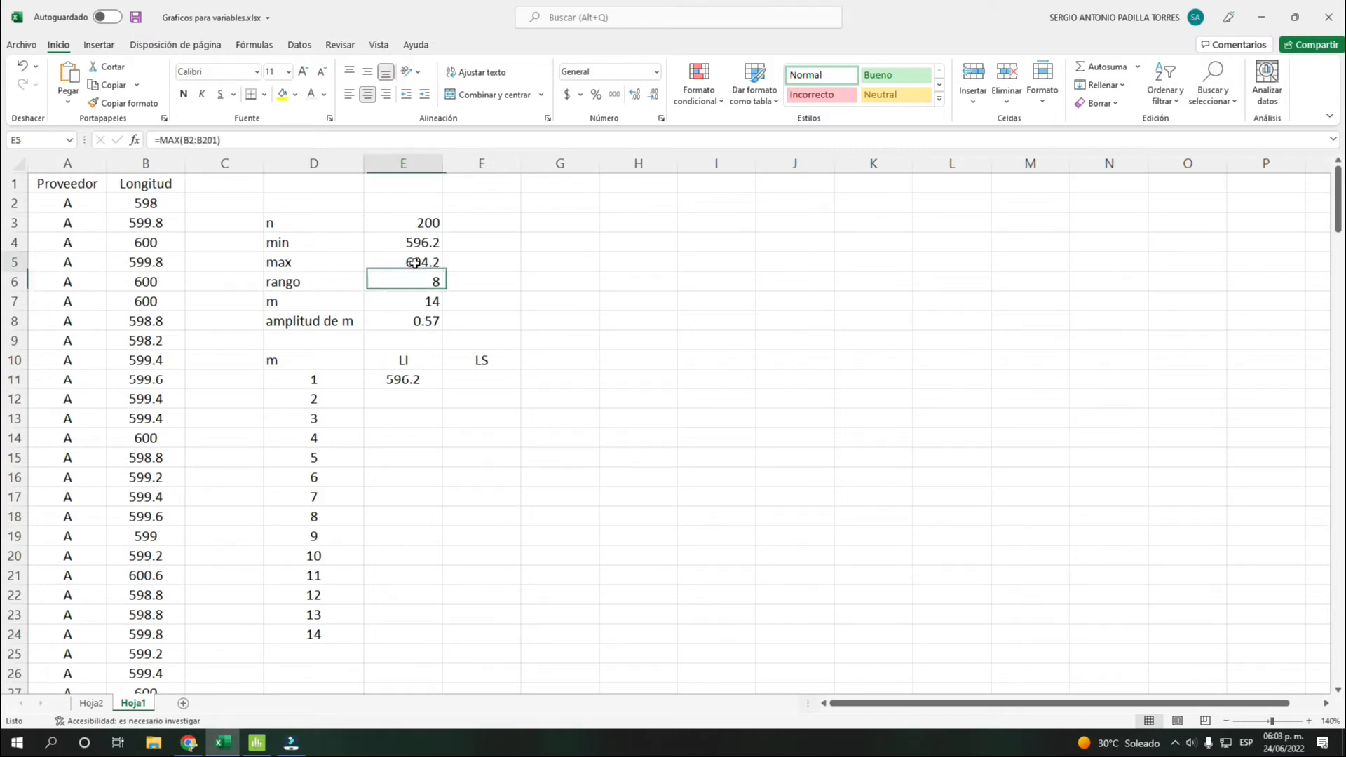
left_click(491, 636)
left_click(378, 381)
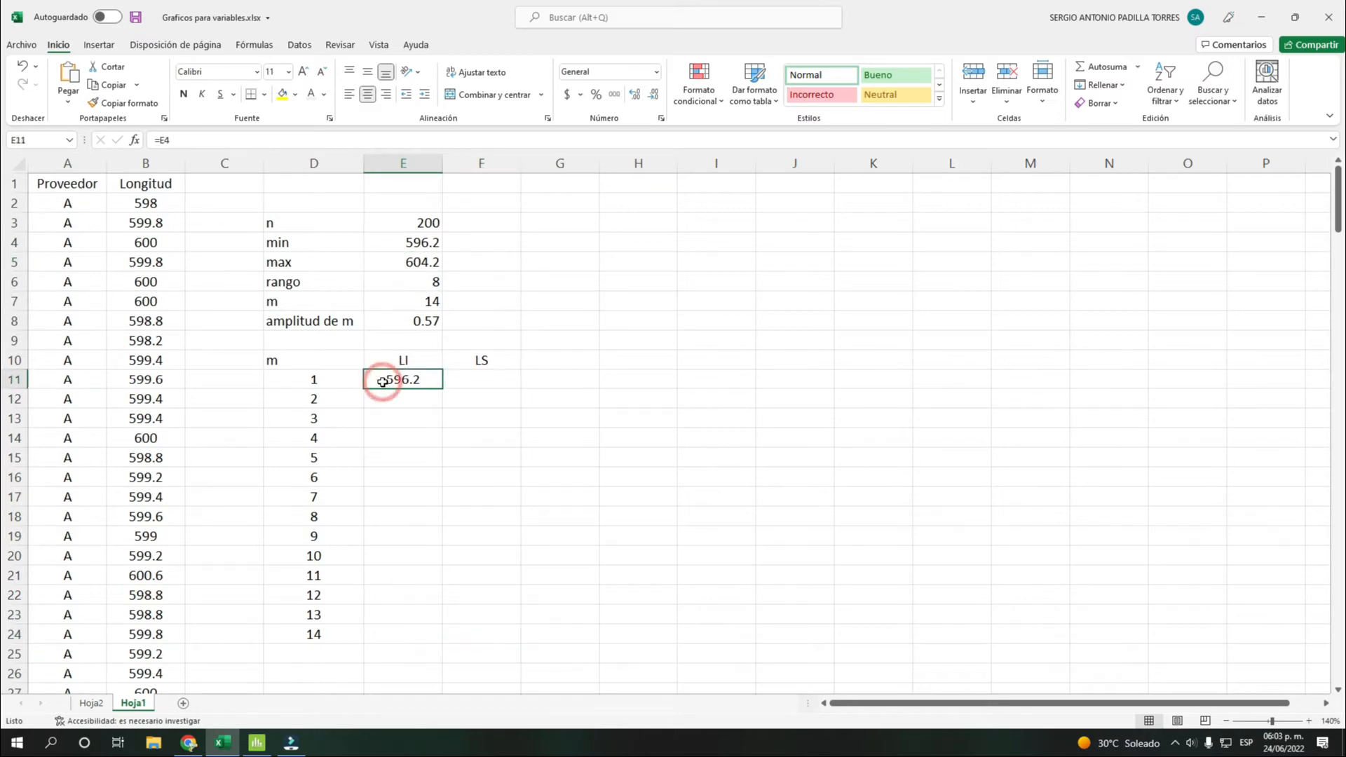
left_click(408, 230)
left_click_drag(408, 238, 416, 303)
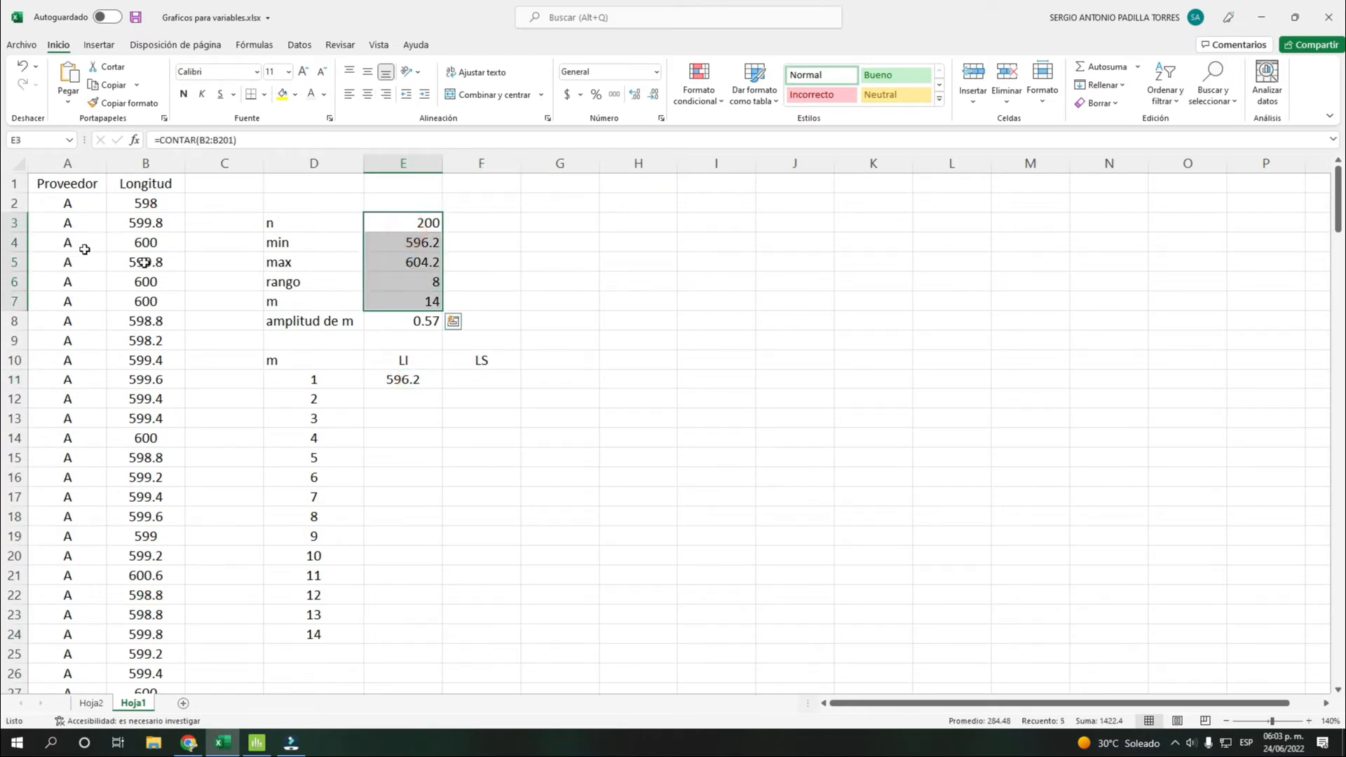
left_click_drag(146, 203, 138, 653)
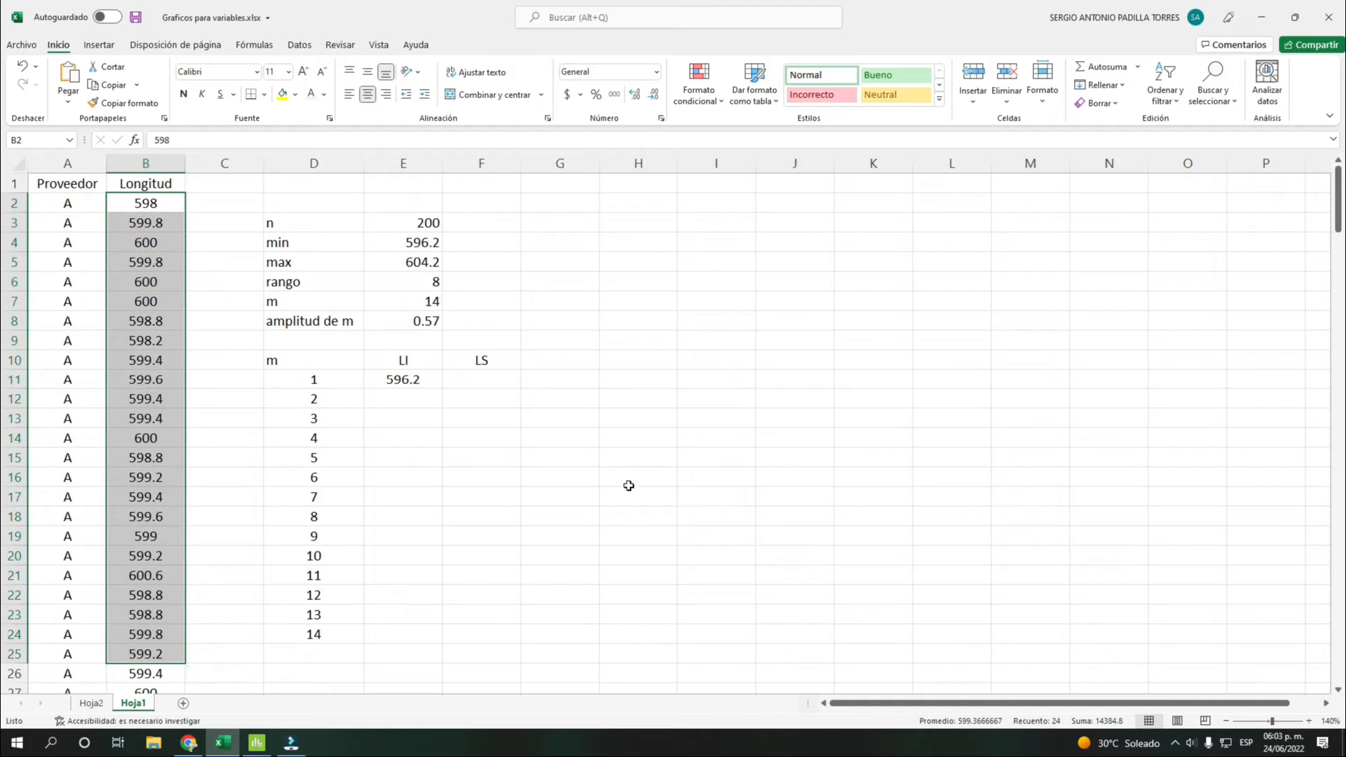
- Calculate the first class's upper limit in F11 by adding the class width to its lower limit with =E11+E8
left_click(490, 381)
type("=")
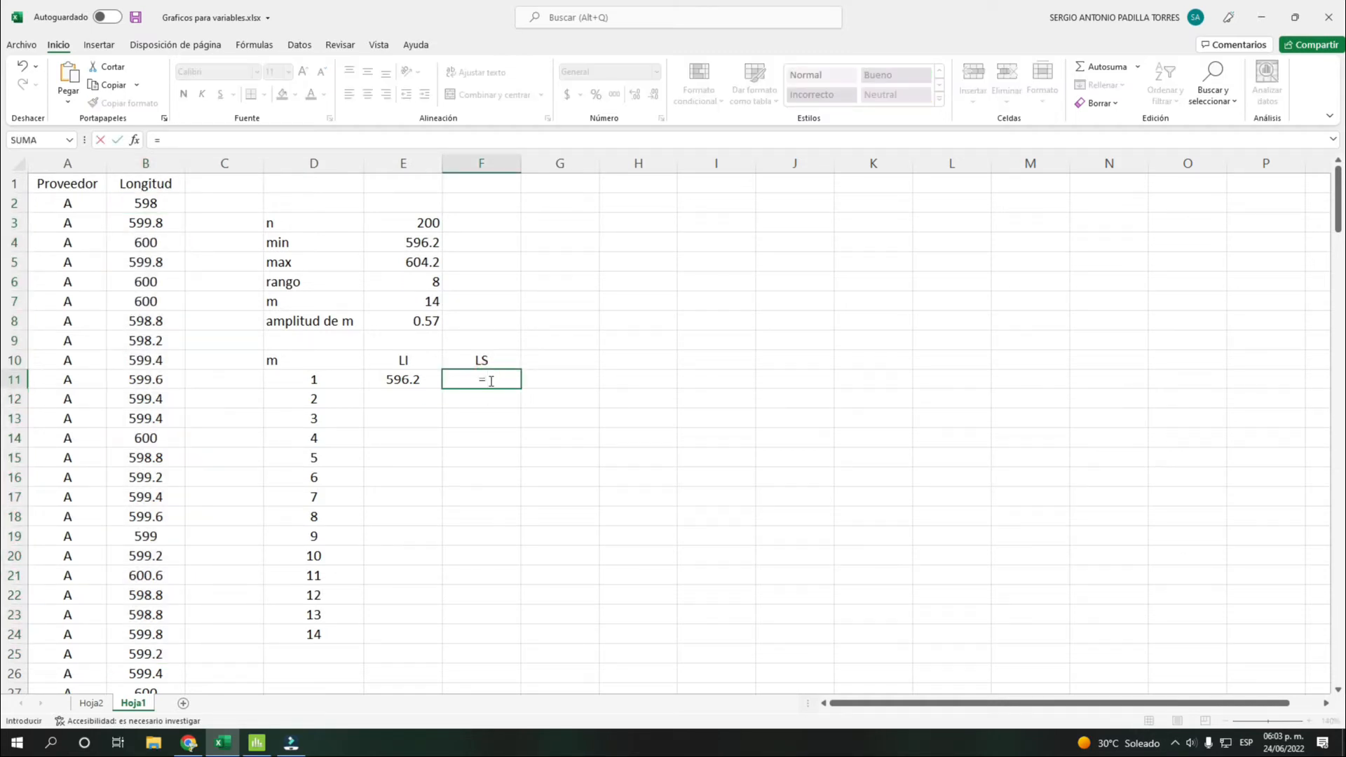
left_click(399, 381)
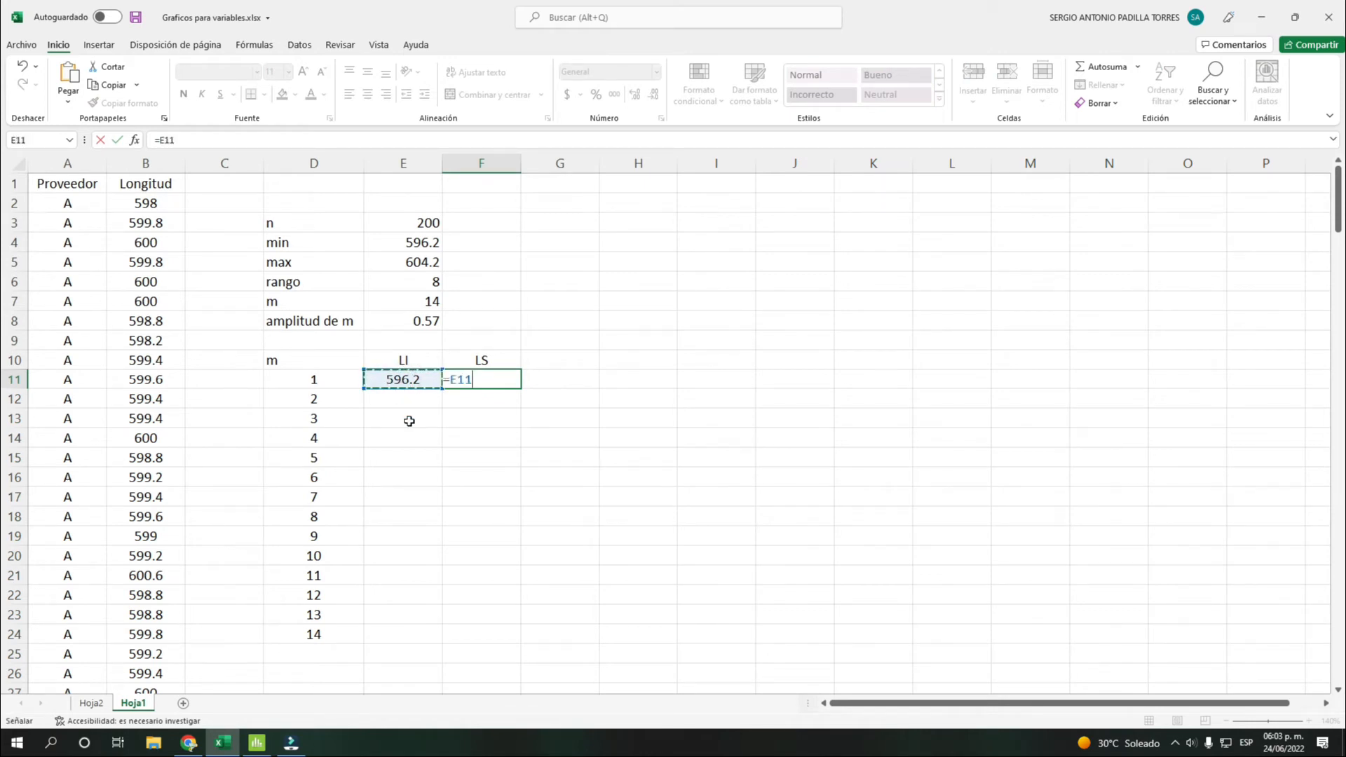
type("+")
left_click(417, 324)
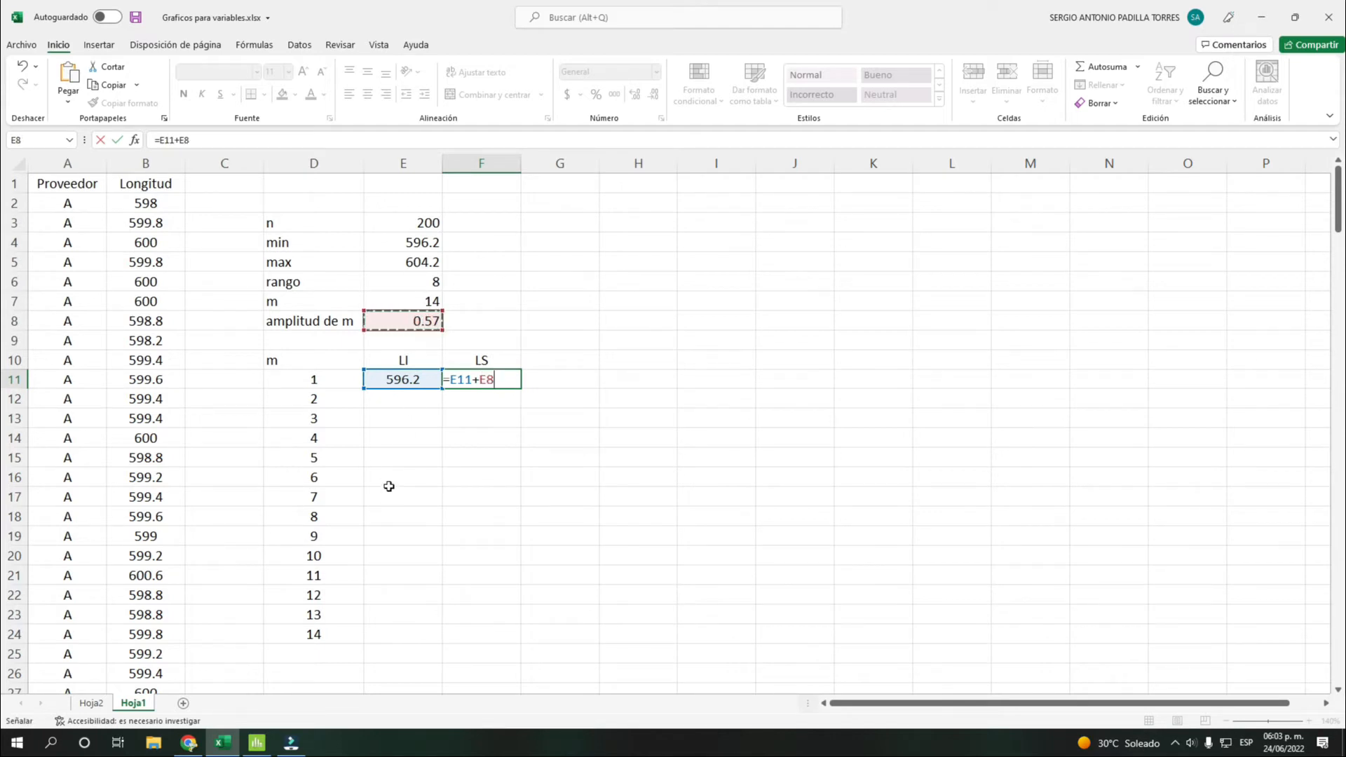
key("Return")
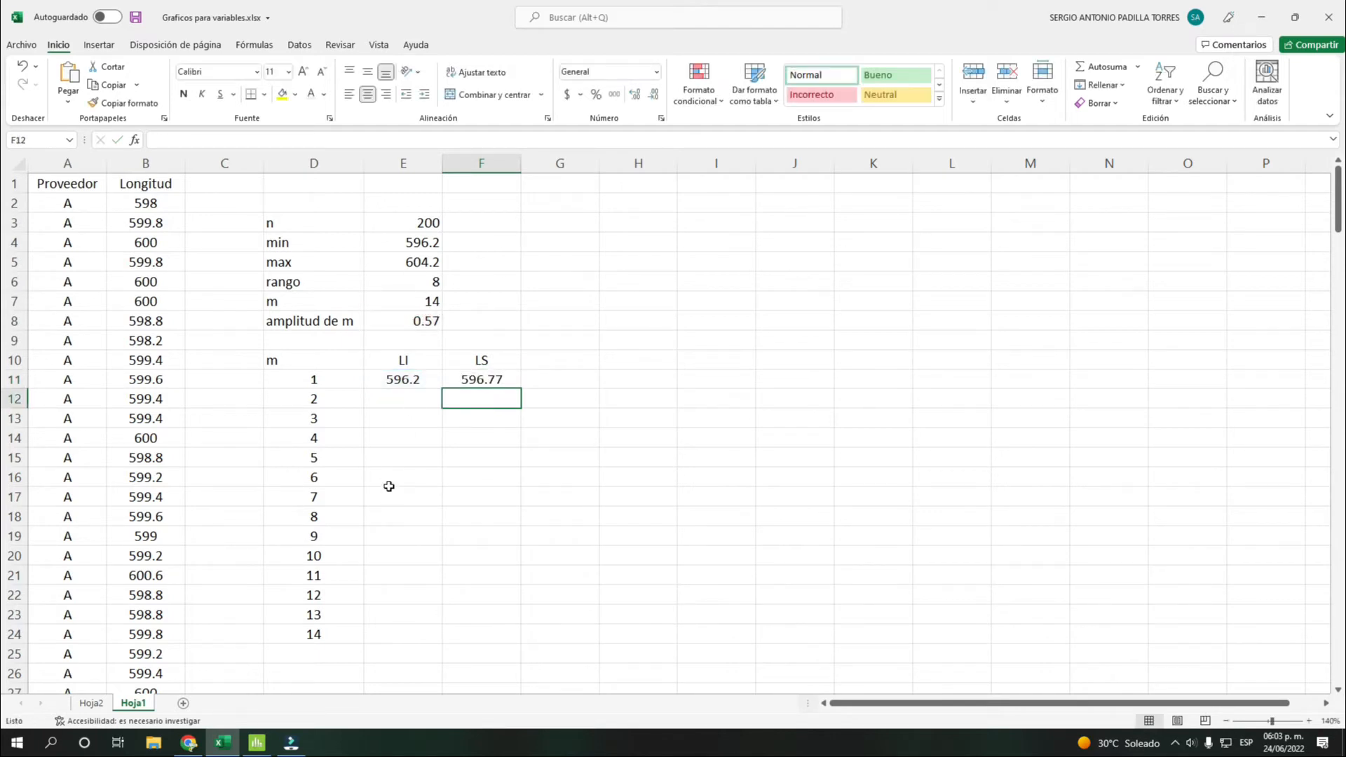
left_click(486, 381)
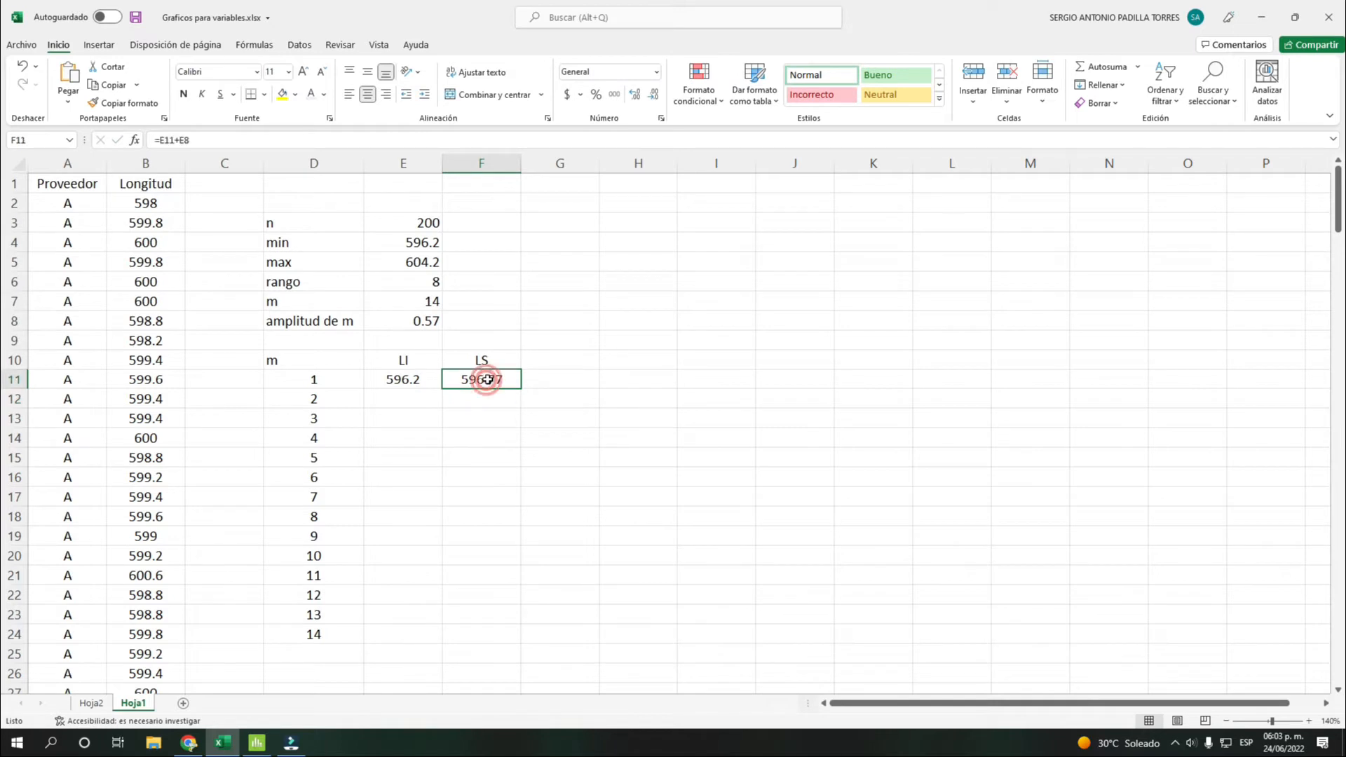
left_click(418, 382)
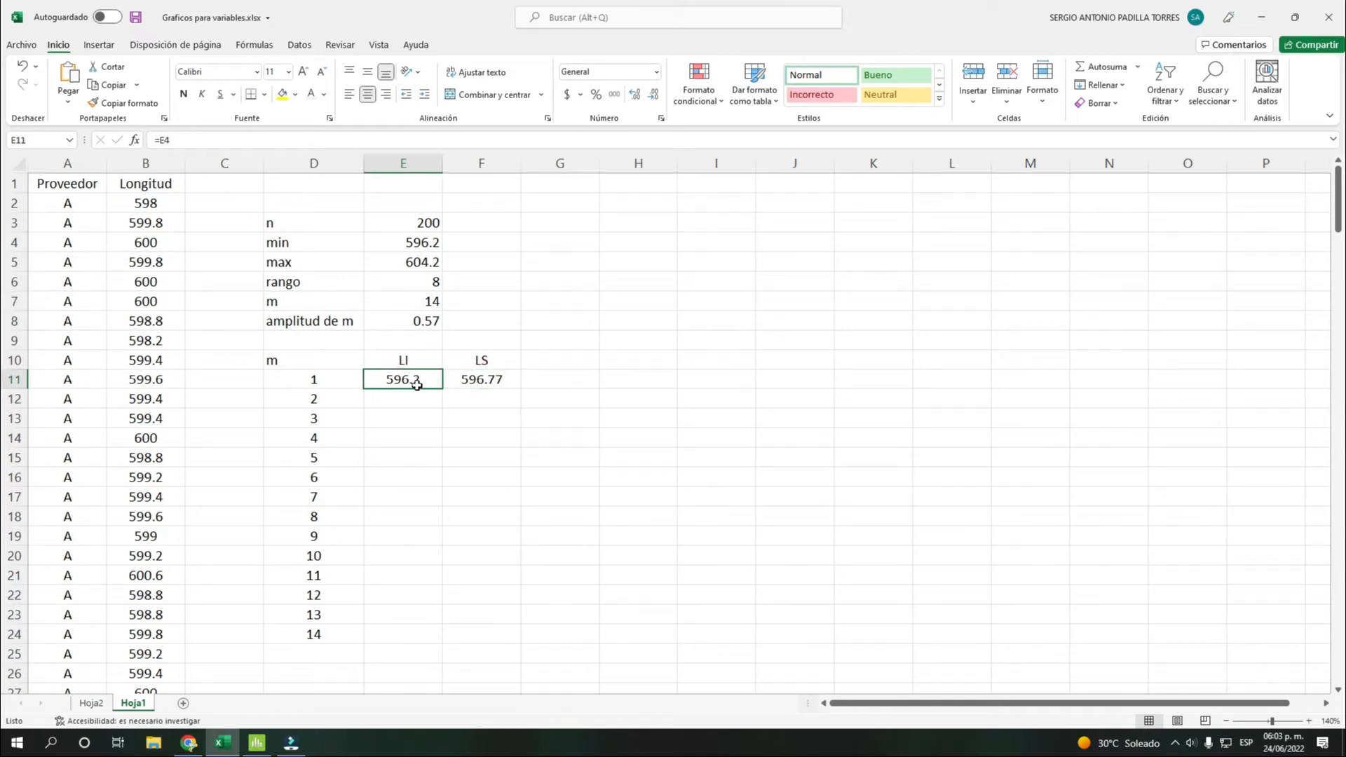
left_click(473, 387)
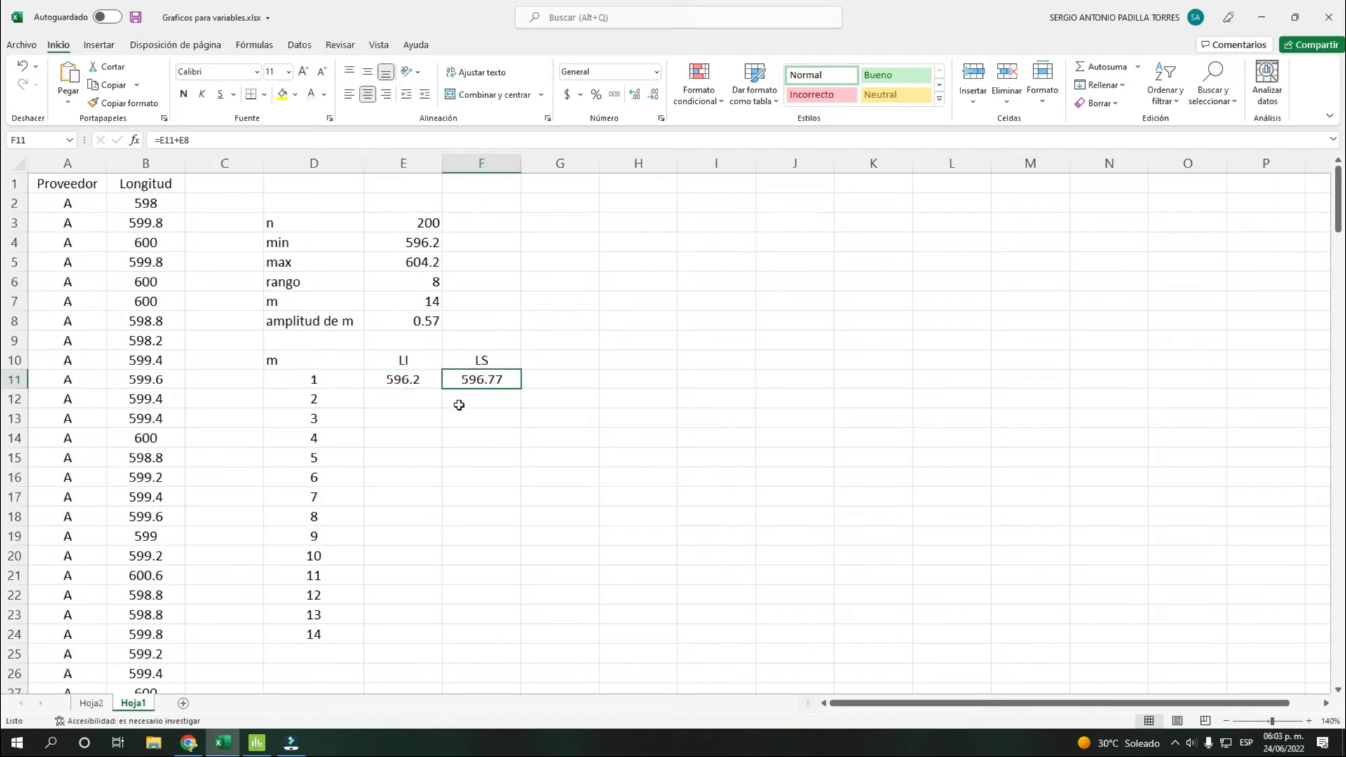
- Set the second class's lower limit in E12 to the previous upper limit plus 0.01 with =F11+0.01
left_click(501, 400)
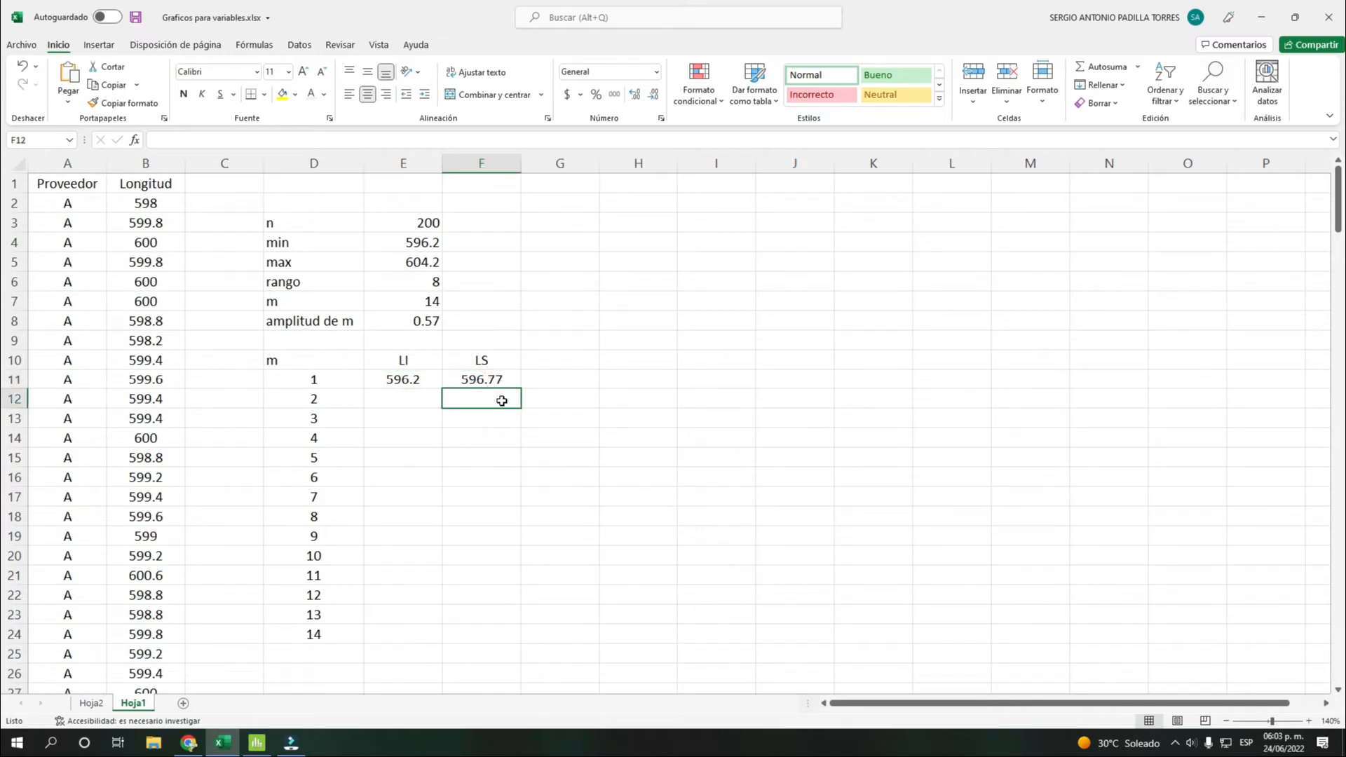
left_click(423, 398)
type("=")
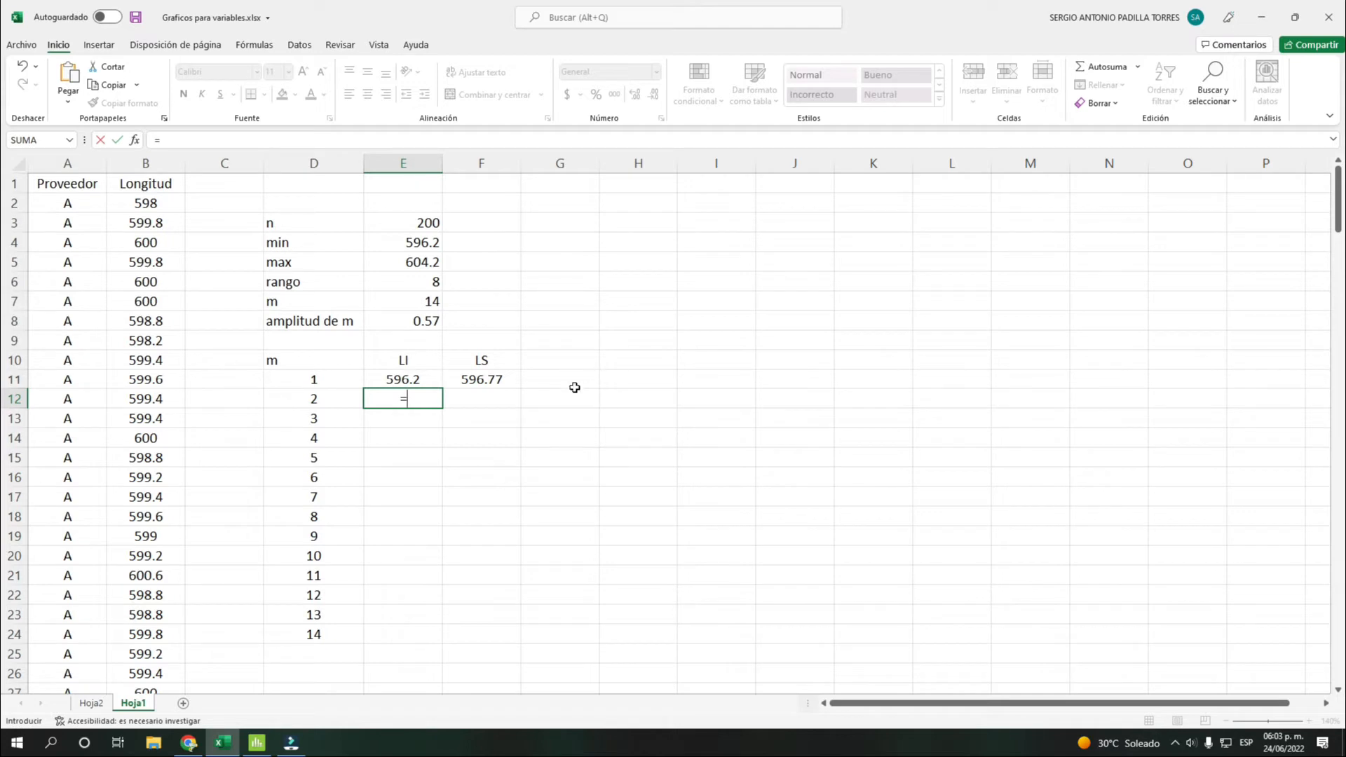
left_click(493, 380)
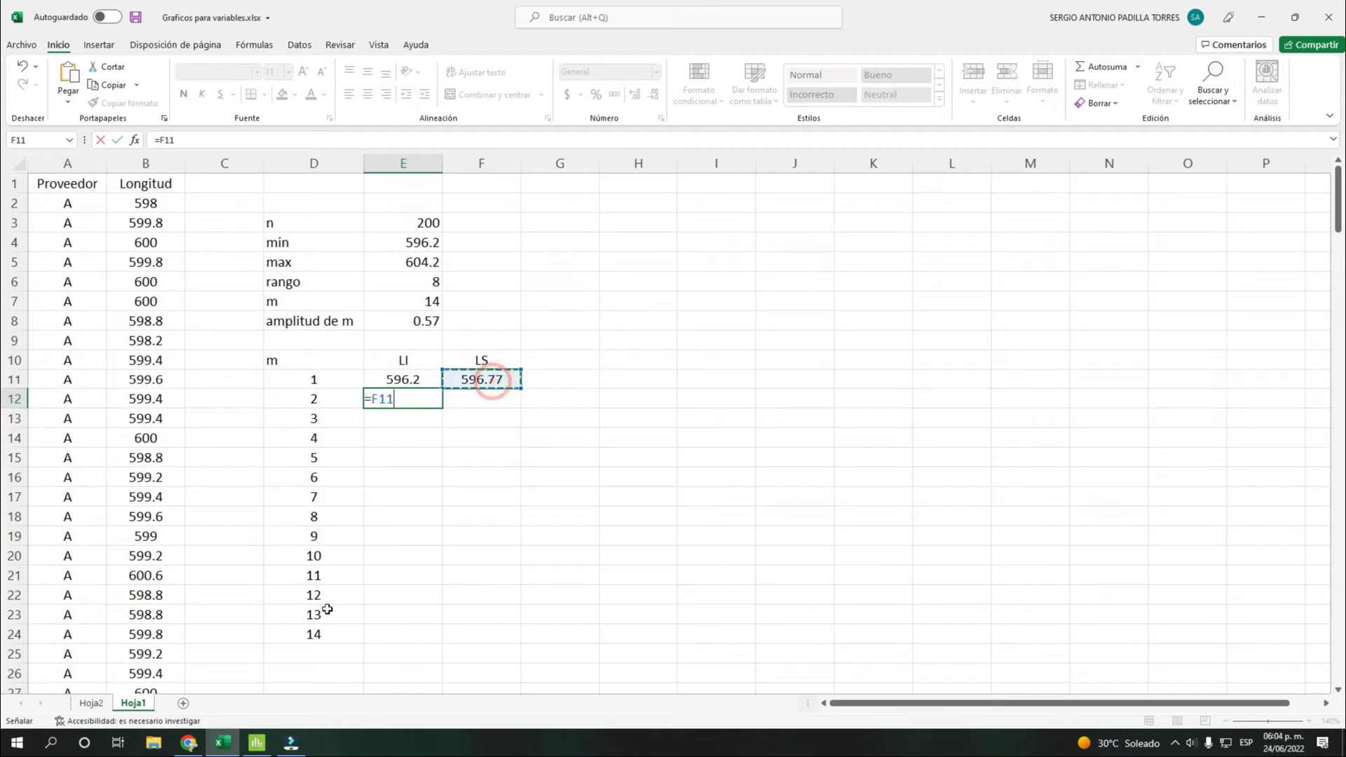
type("+0.01")
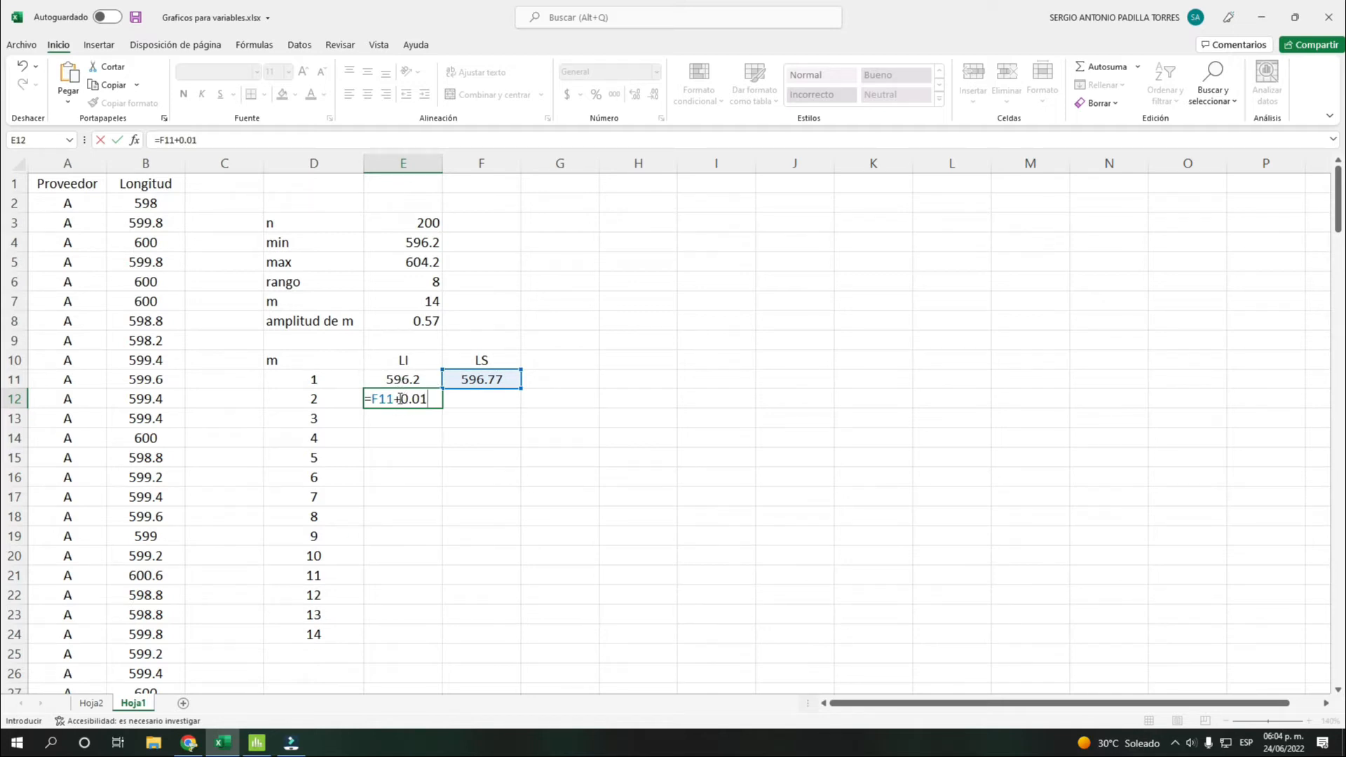
left_click_drag(399, 399, 419, 398)
key("Return")
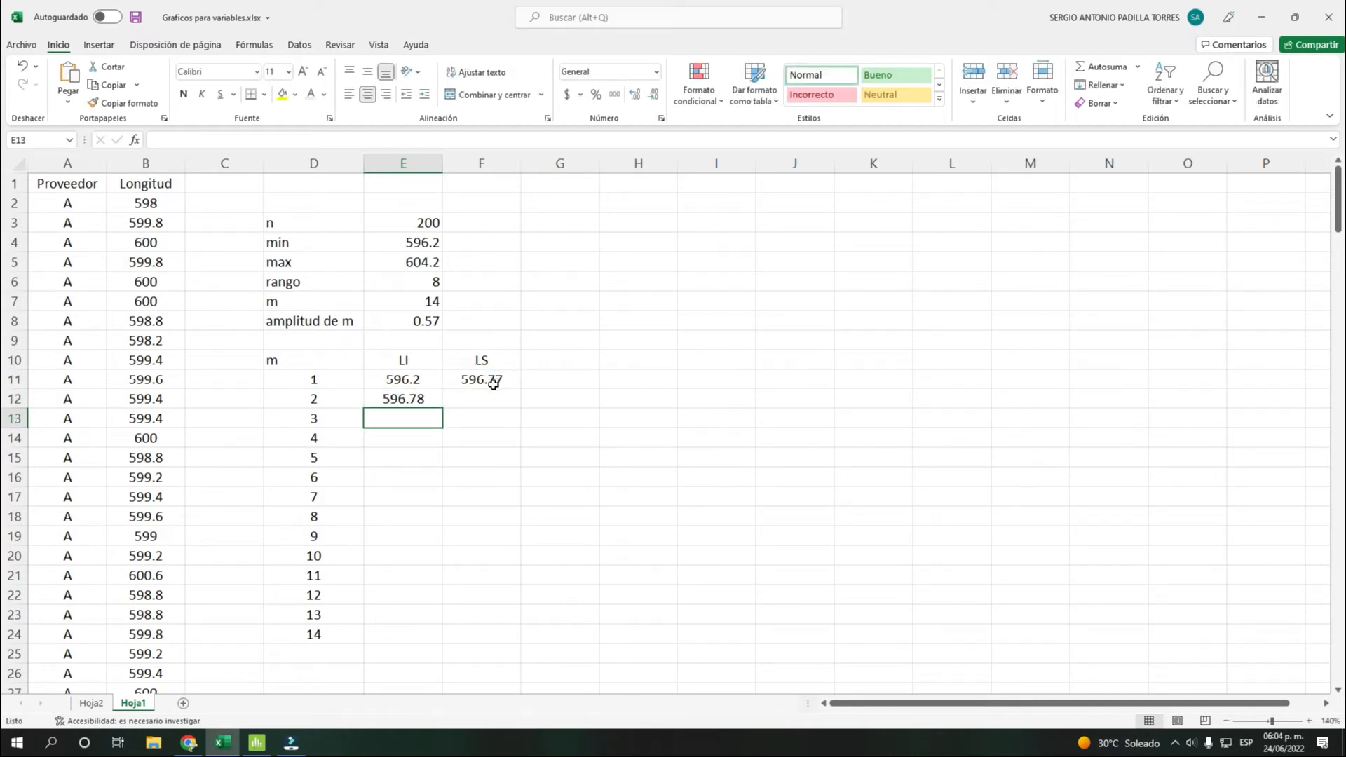
left_click(410, 397)
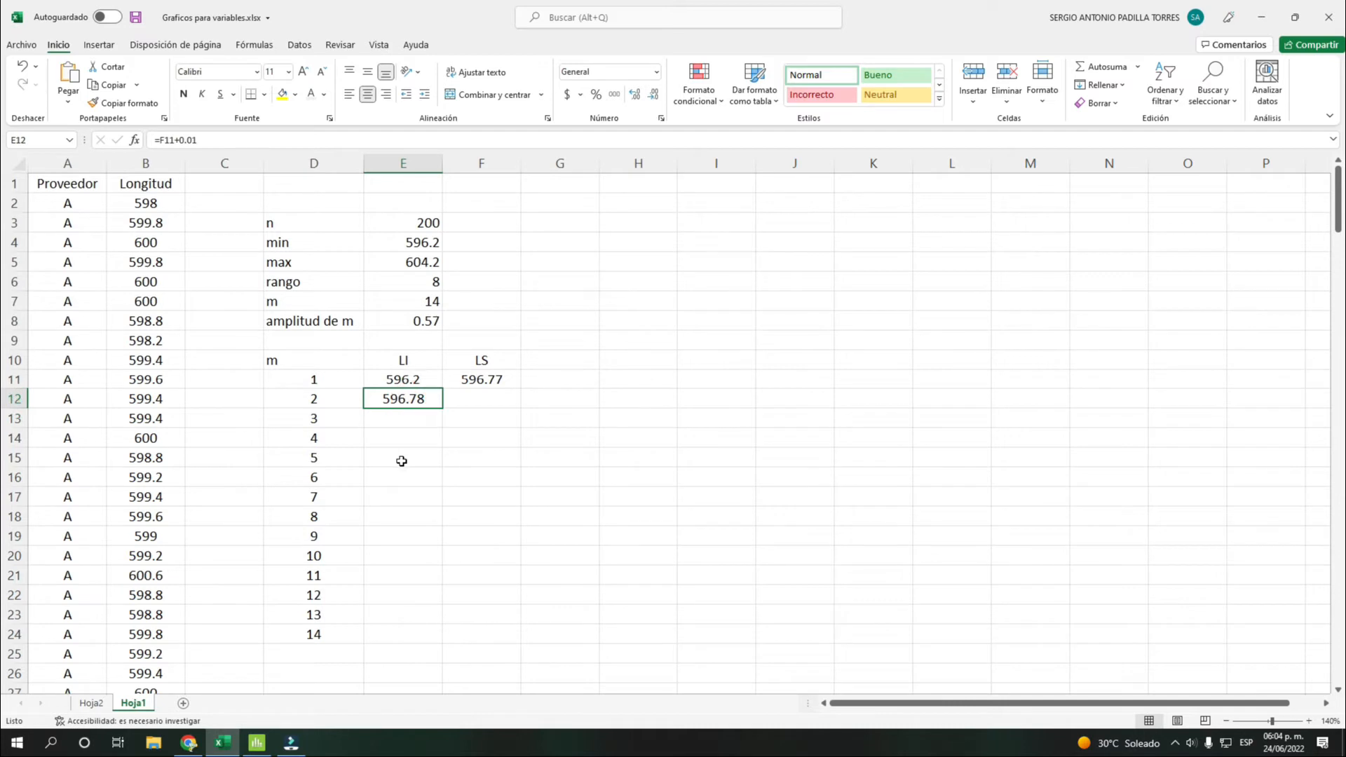
- Calculate the second class's upper limit in F12 with =F11+$E$8, keeping the class width reference absolute
left_click(491, 398)
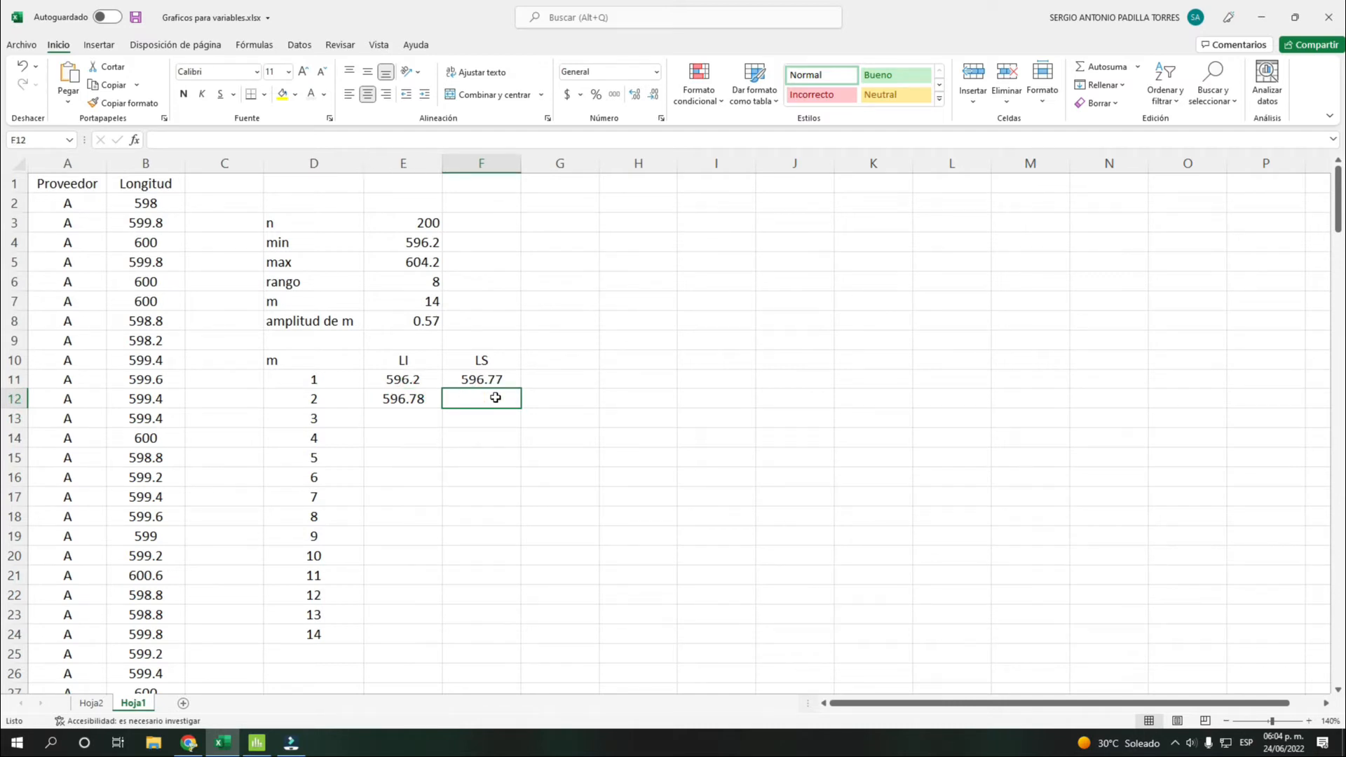
type("=")
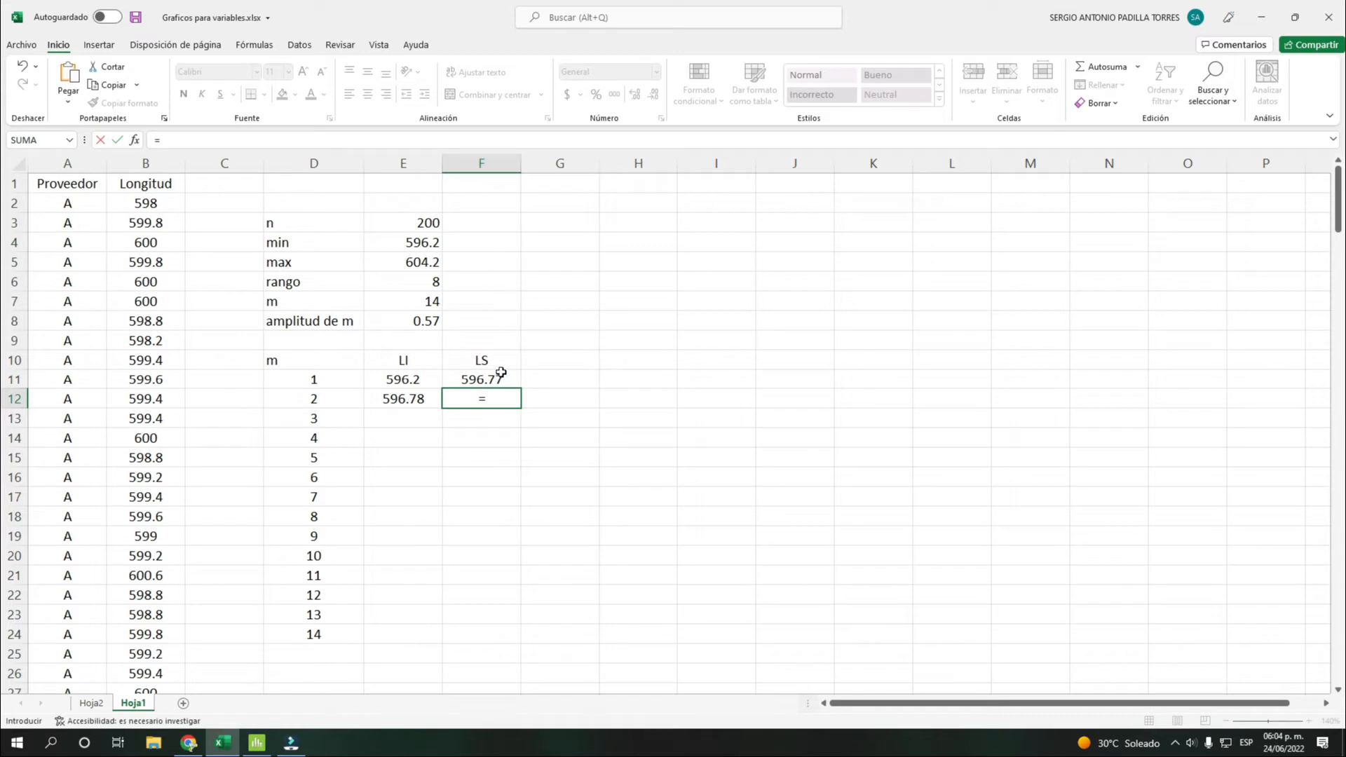
left_click(501, 376)
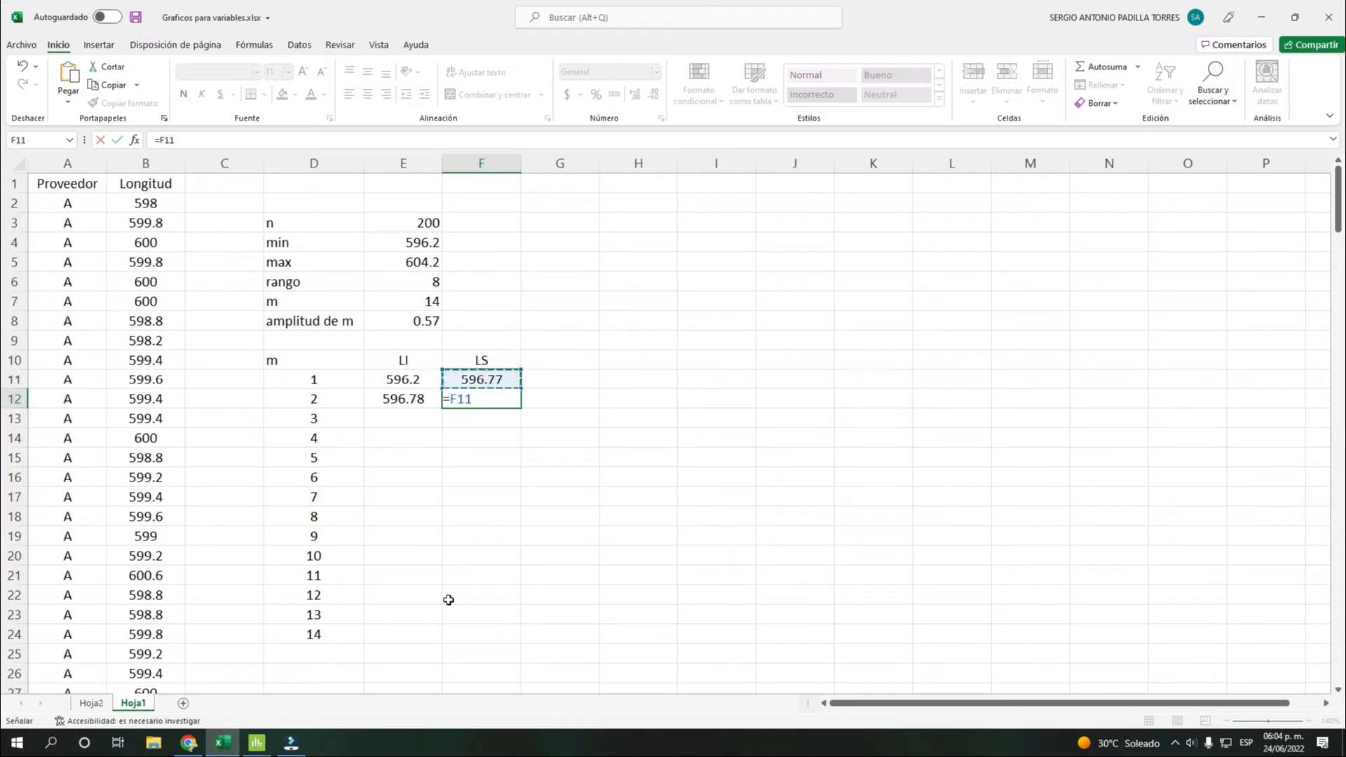
type("+")
left_click(424, 320)
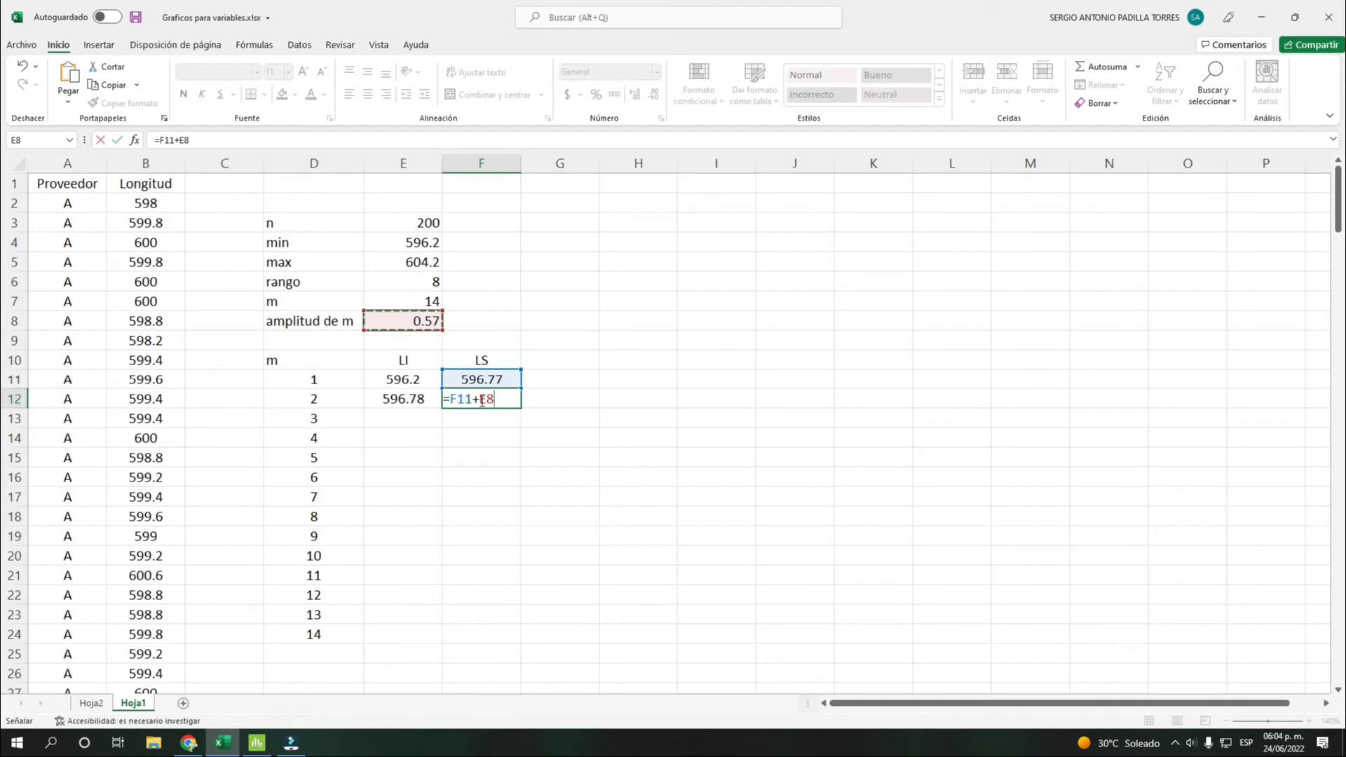
key("F4")
key("Return")
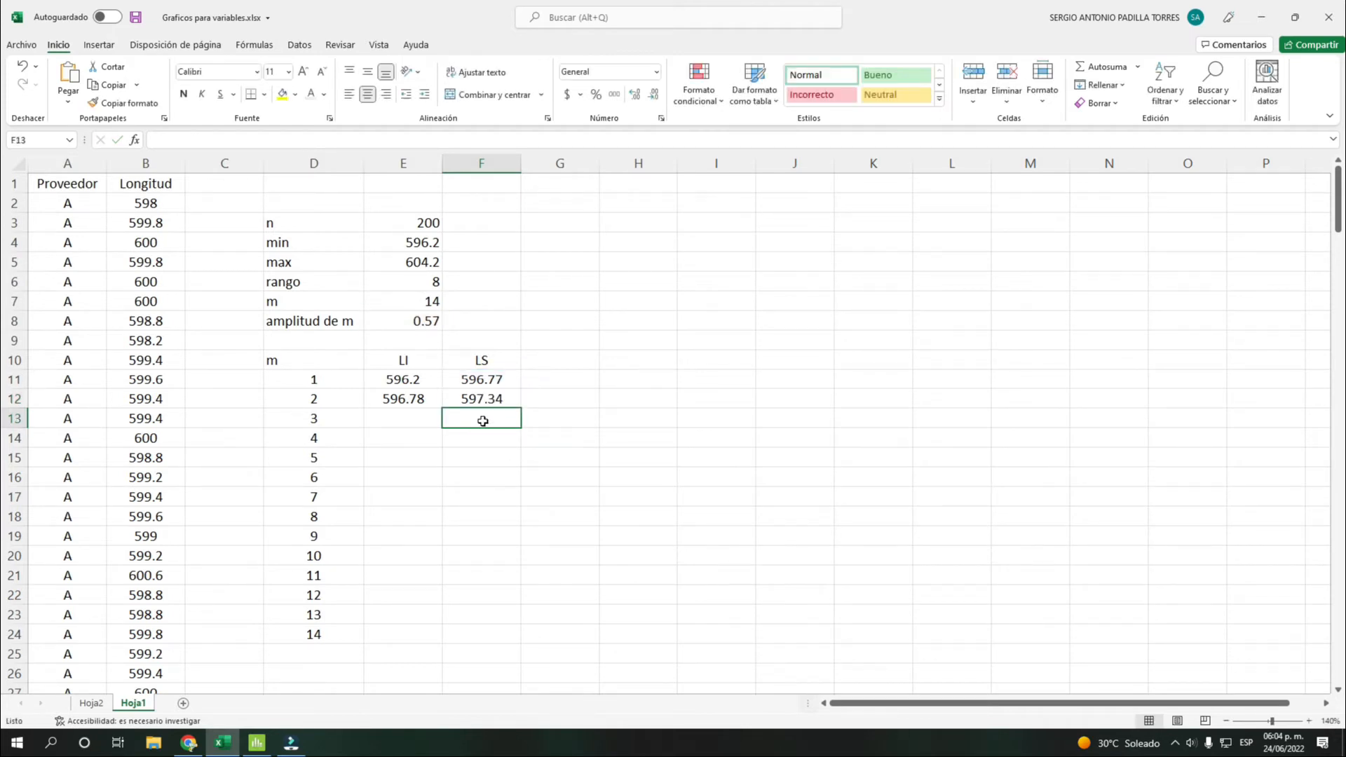
- Fill the limit formulas in E12:F12 down to row 24 and check the references in the copied formulas
left_click(403, 396)
mouse_move(467, 397)
left_mouse_down()
mouse_move(523, 444)
mouse_move(507, 639)
left_mouse_up()
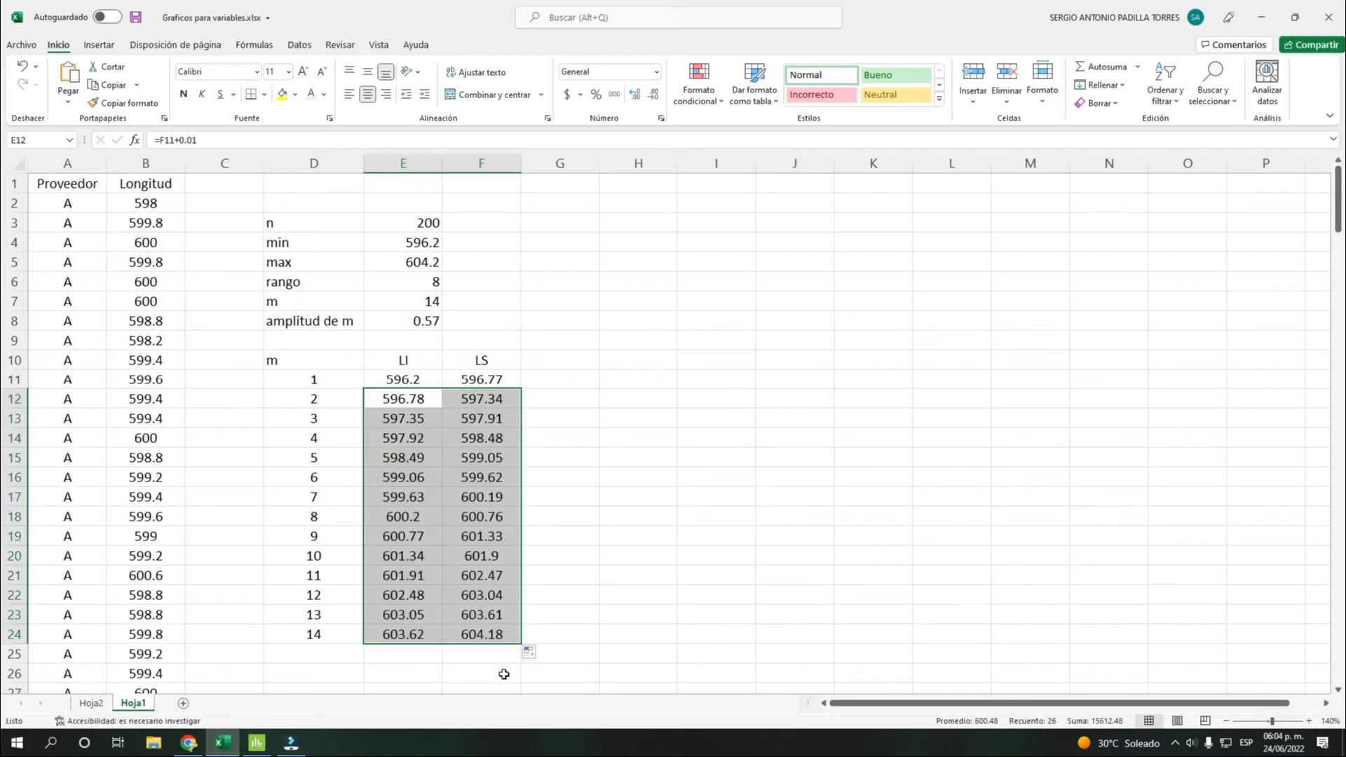
double_click(482, 633)
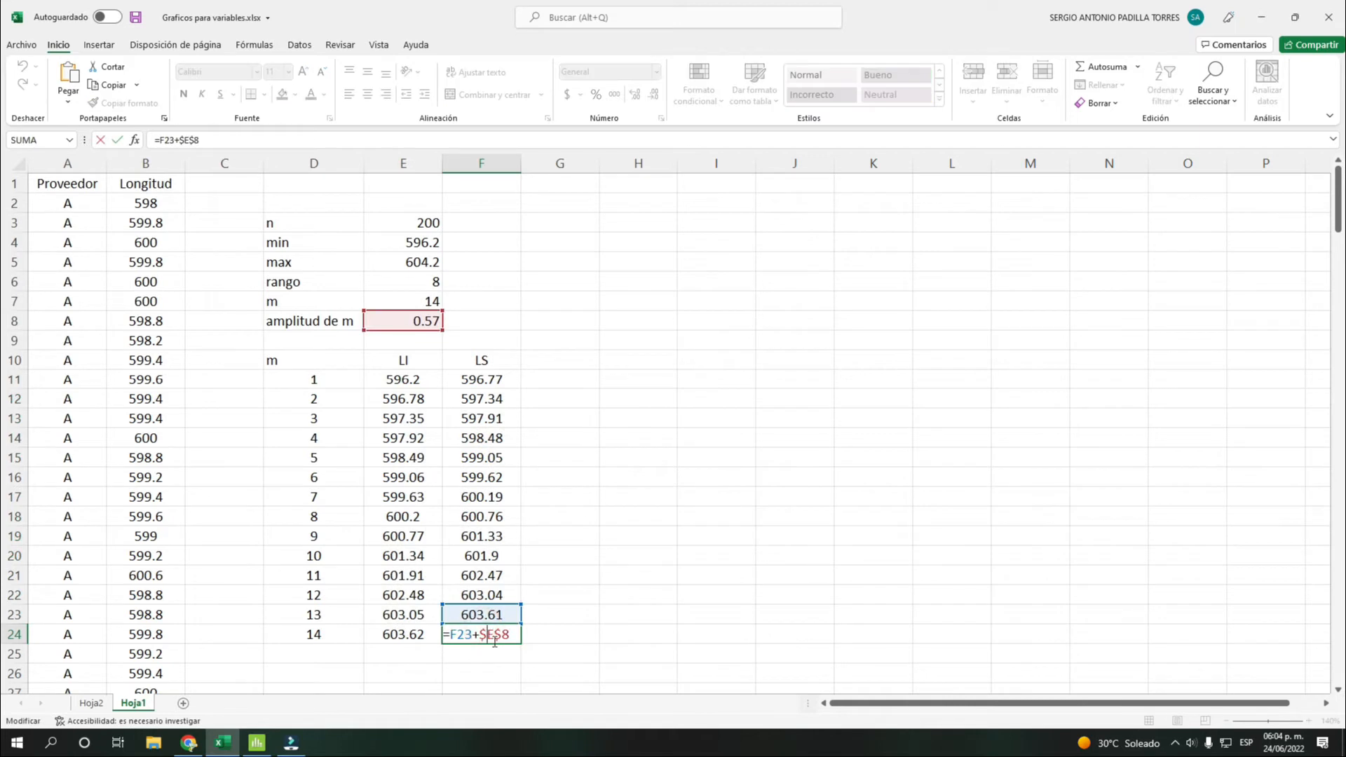
double_click(488, 514)
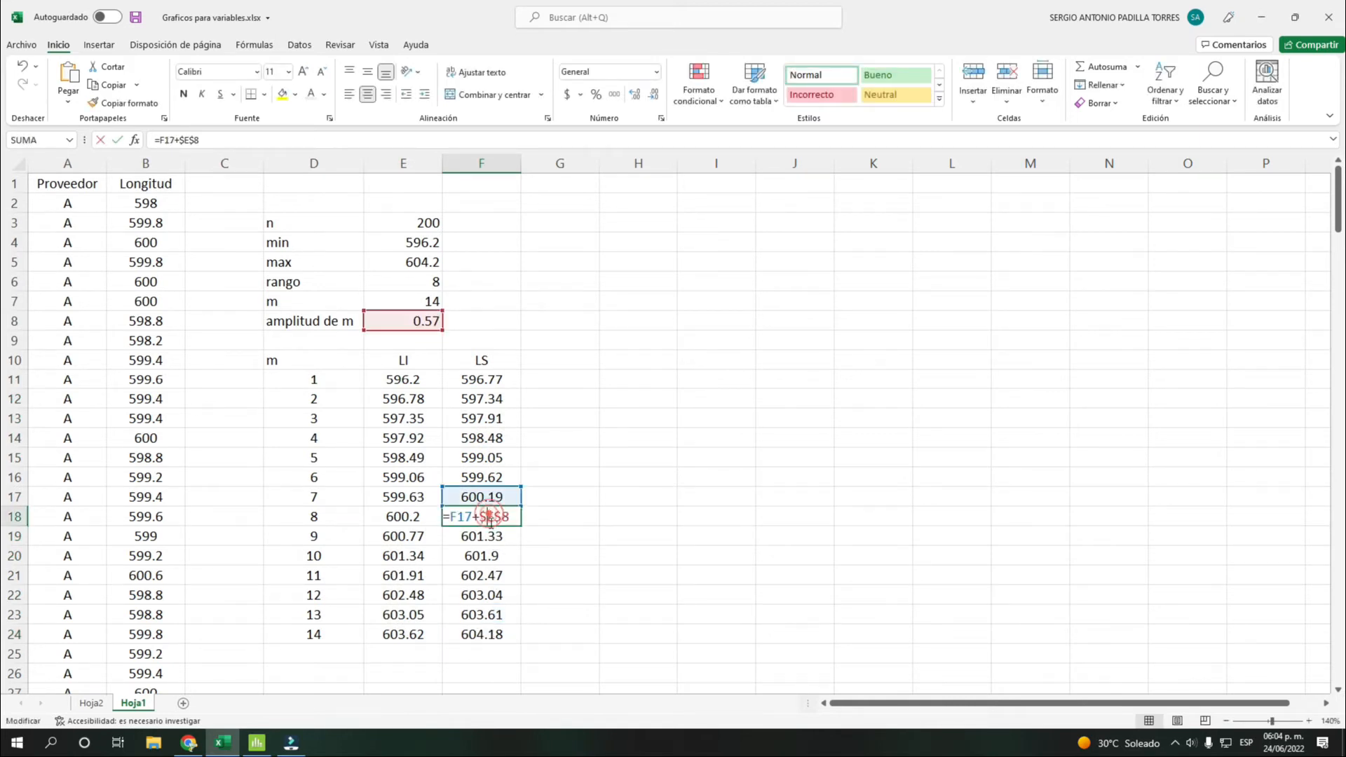
key("Escape")
double_click(418, 496)
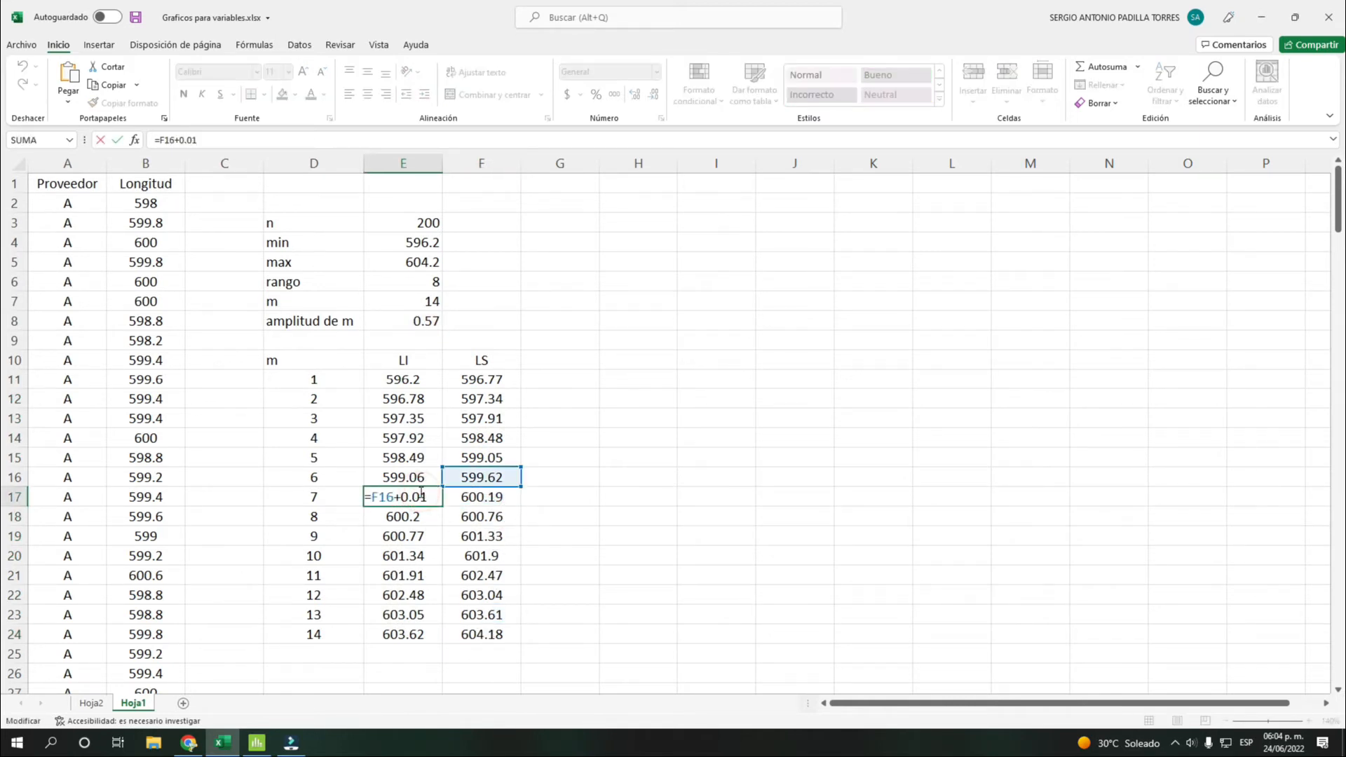
key("Escape")
double_click(484, 536)
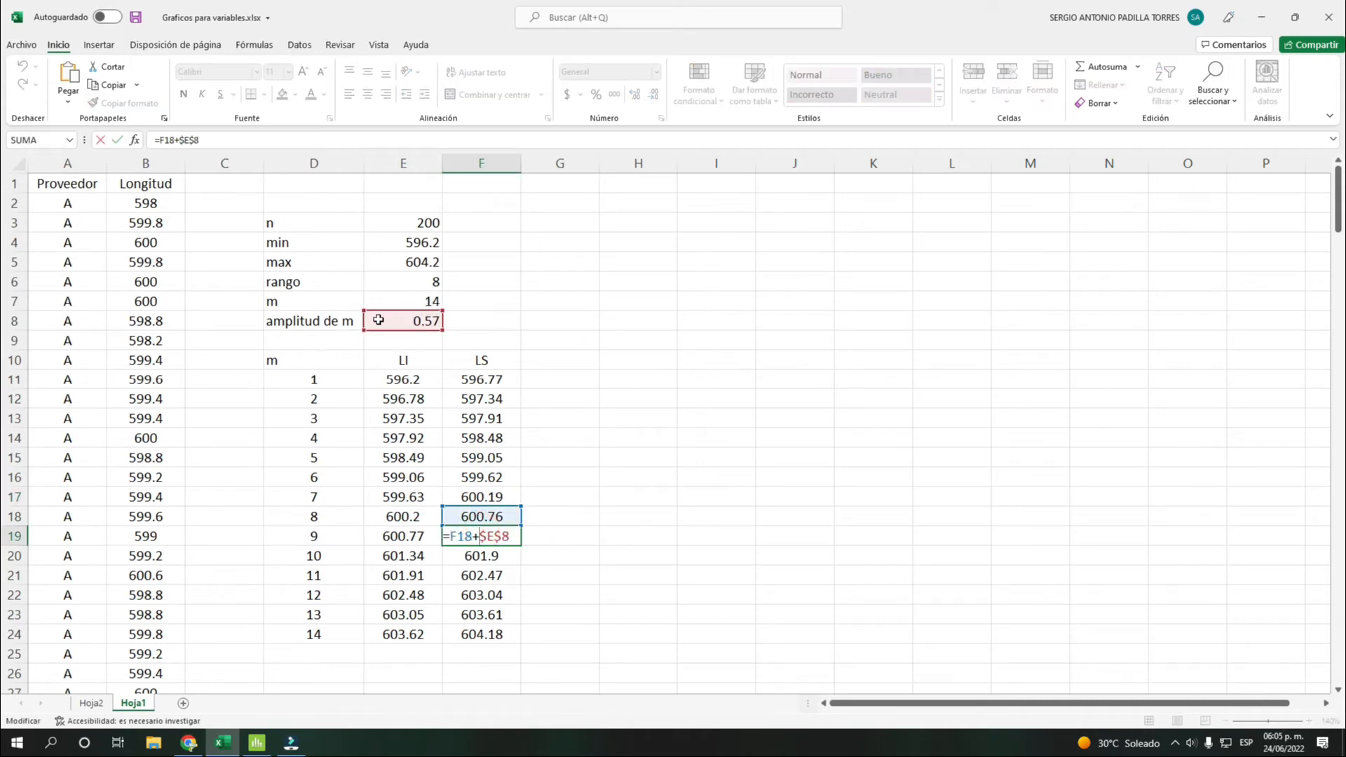
key("Escape")
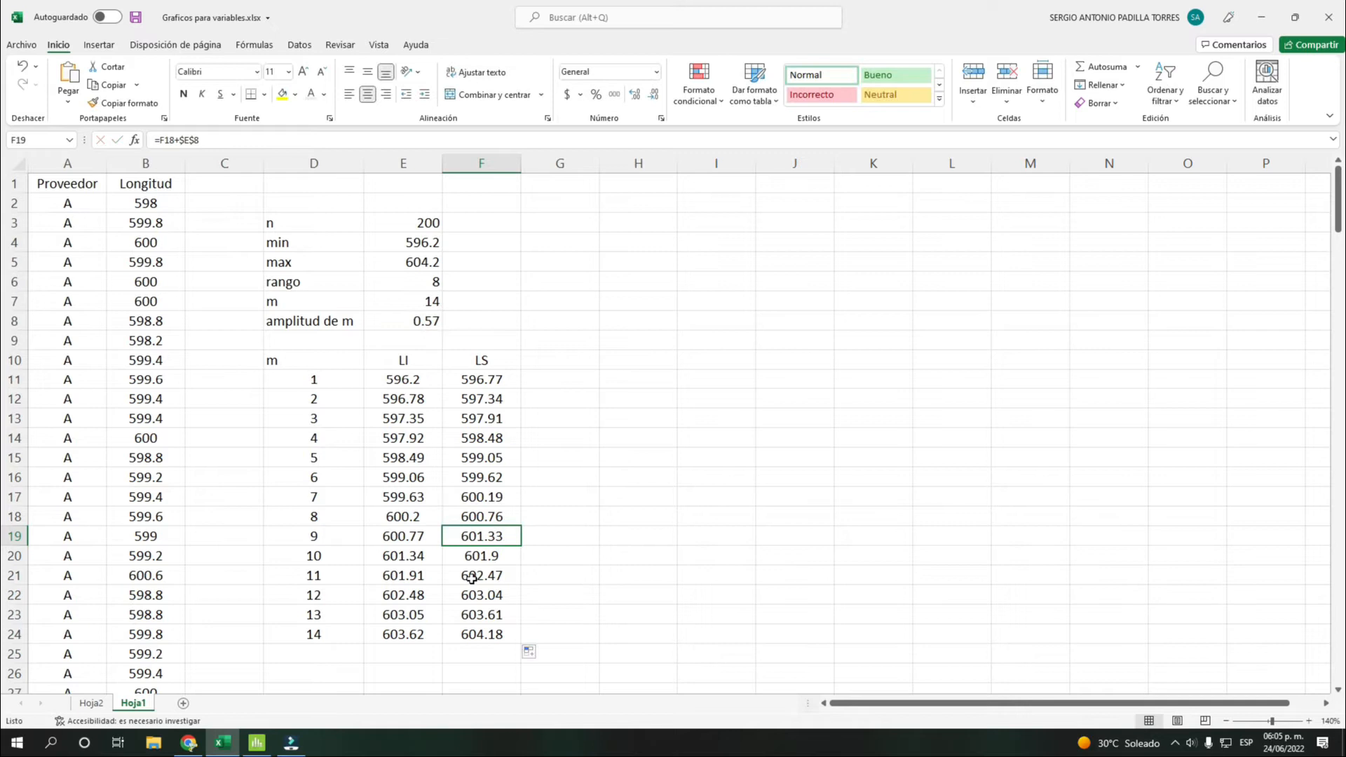
- Replace the last class's upper limit in F24 with a reference to the maximum using =E5
left_click(471, 633)
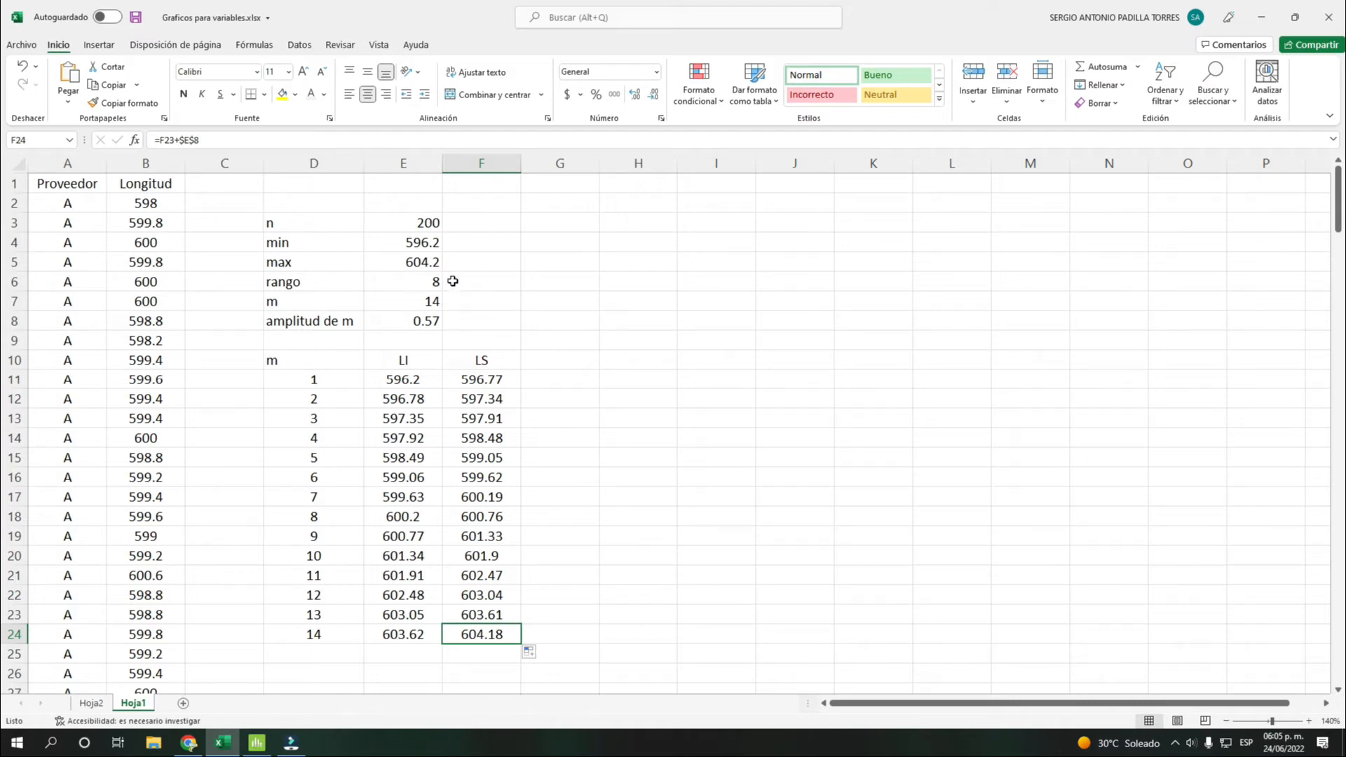
left_click(405, 261)
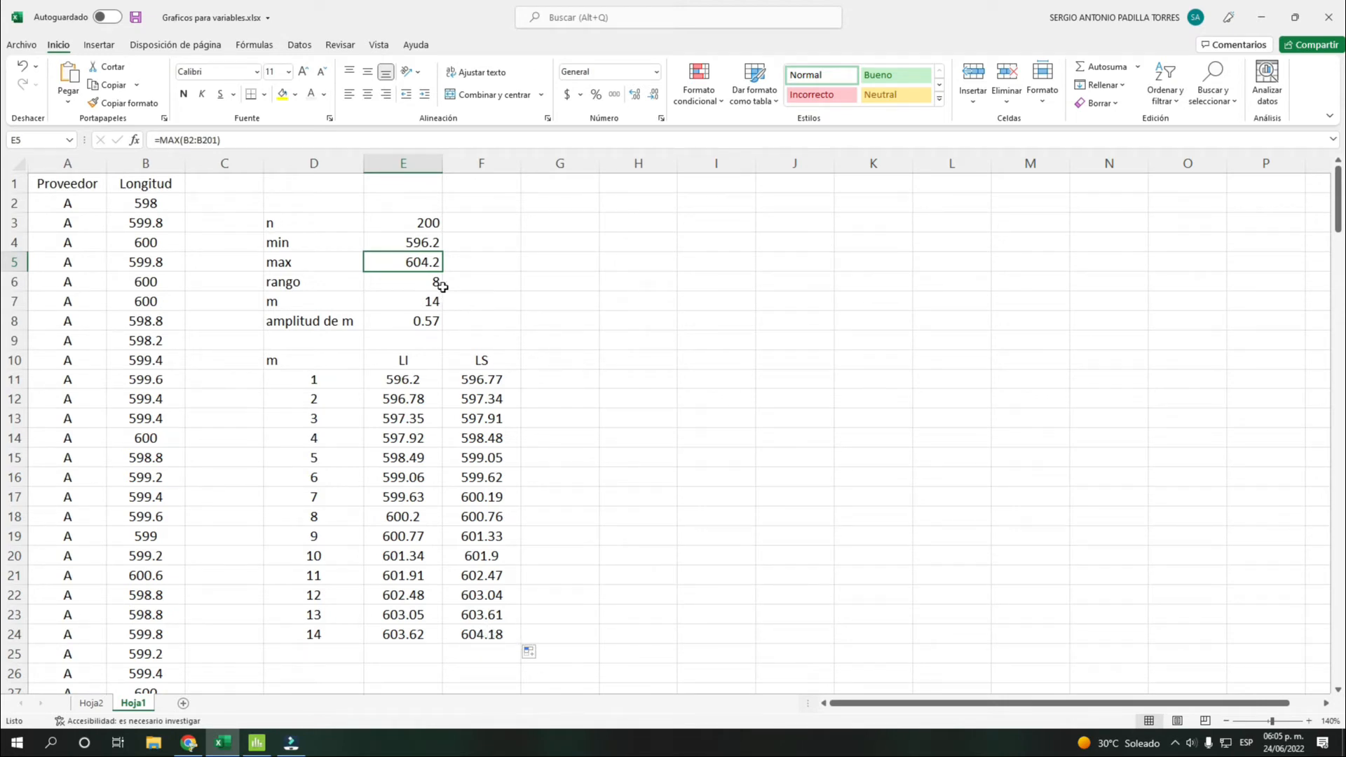
left_click(487, 636)
type("=")
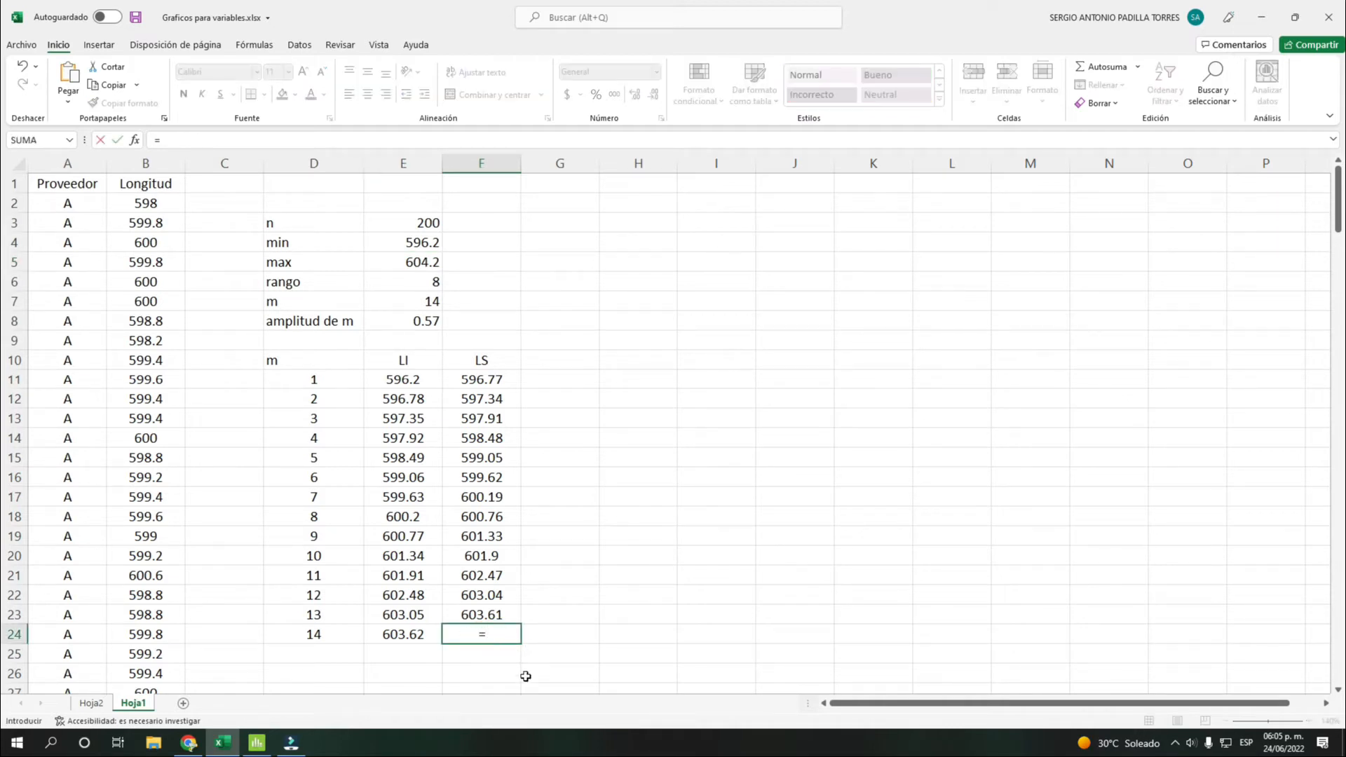
left_click(420, 261)
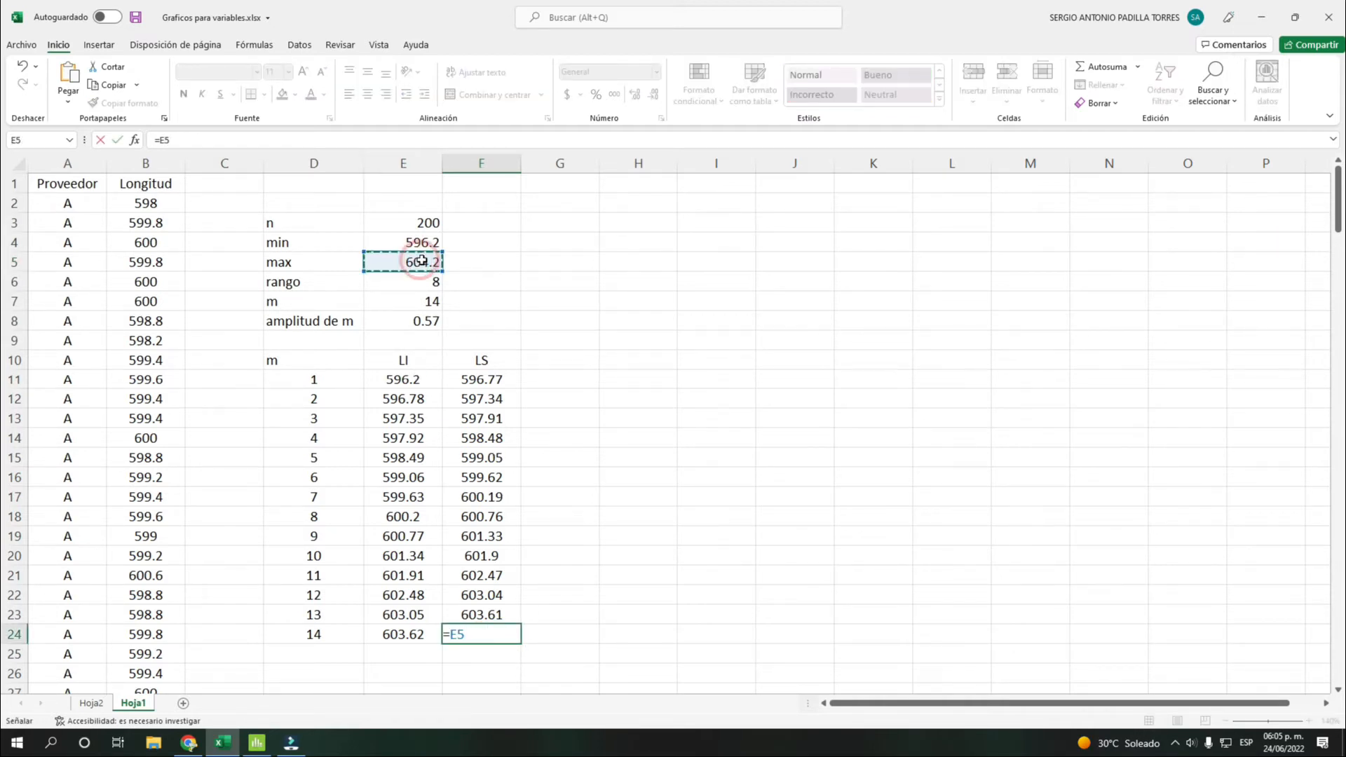
key("Return")
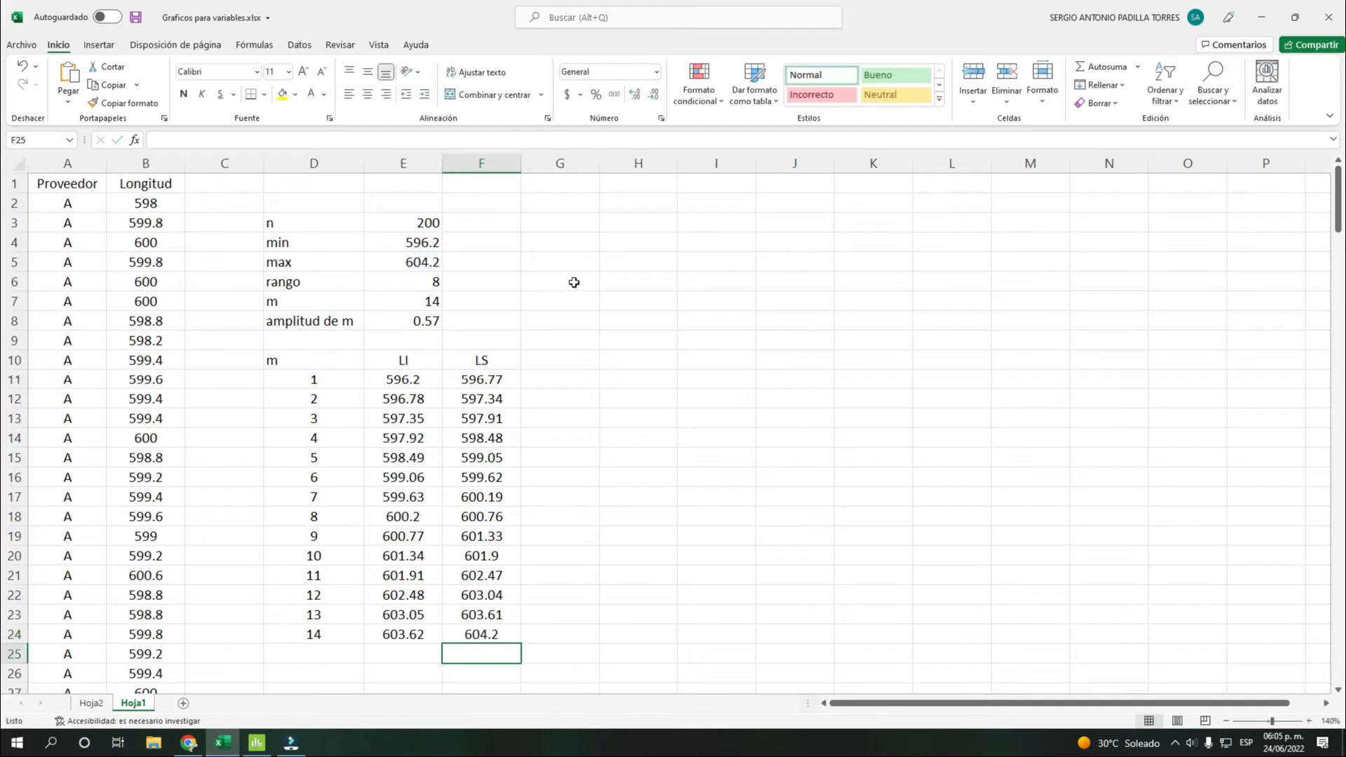
left_click(503, 632)
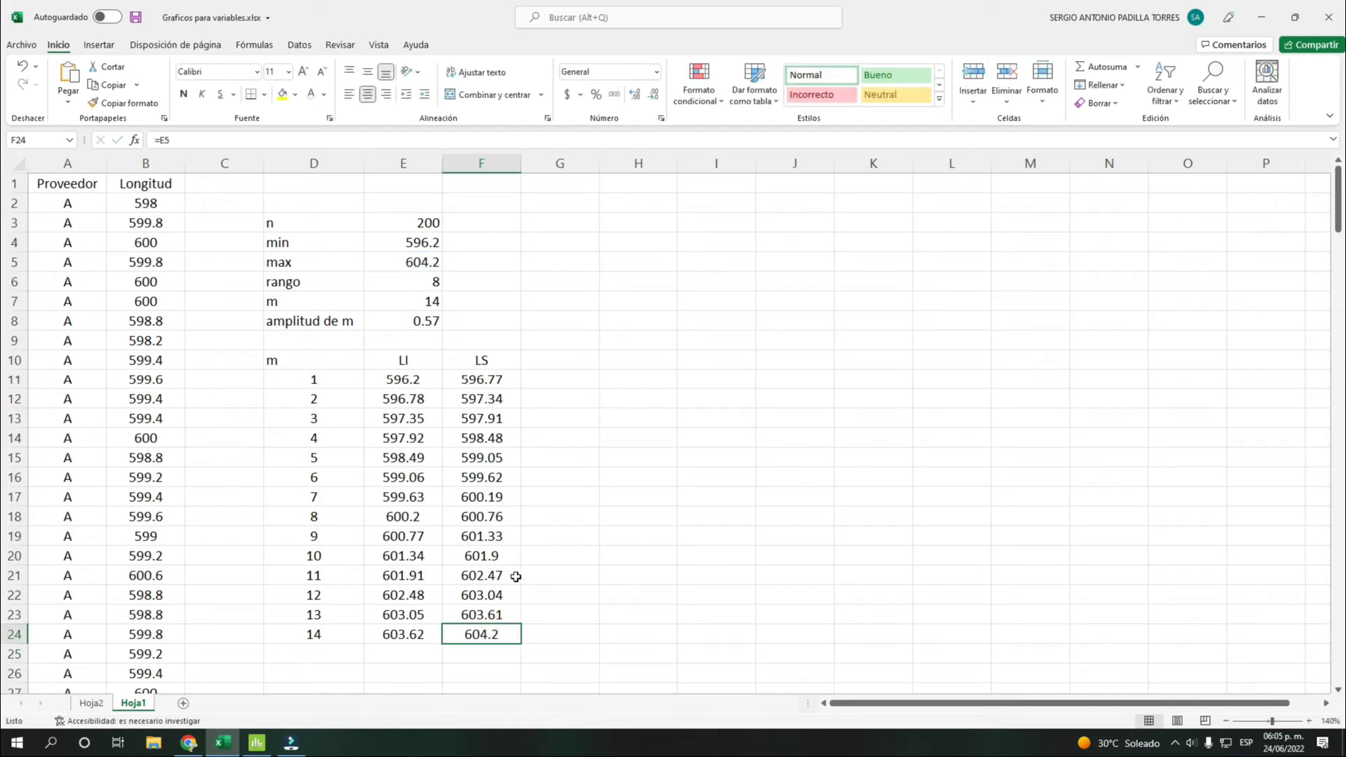
left_click(398, 381)
left_click(481, 634)
- Review the class limits in E10:F24 and enter the heading Frecuencia in G10
left_click_drag(403, 360, 482, 630)
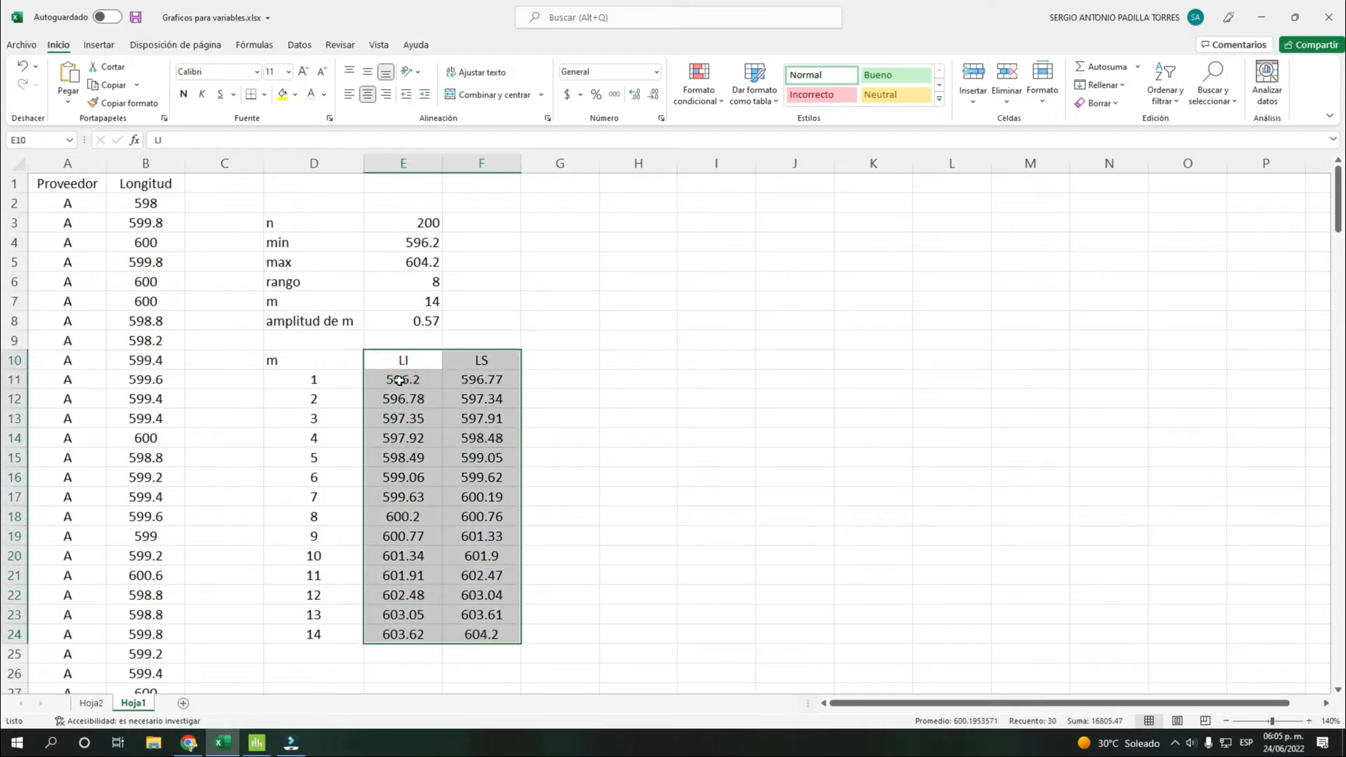
left_click_drag(399, 361, 473, 635)
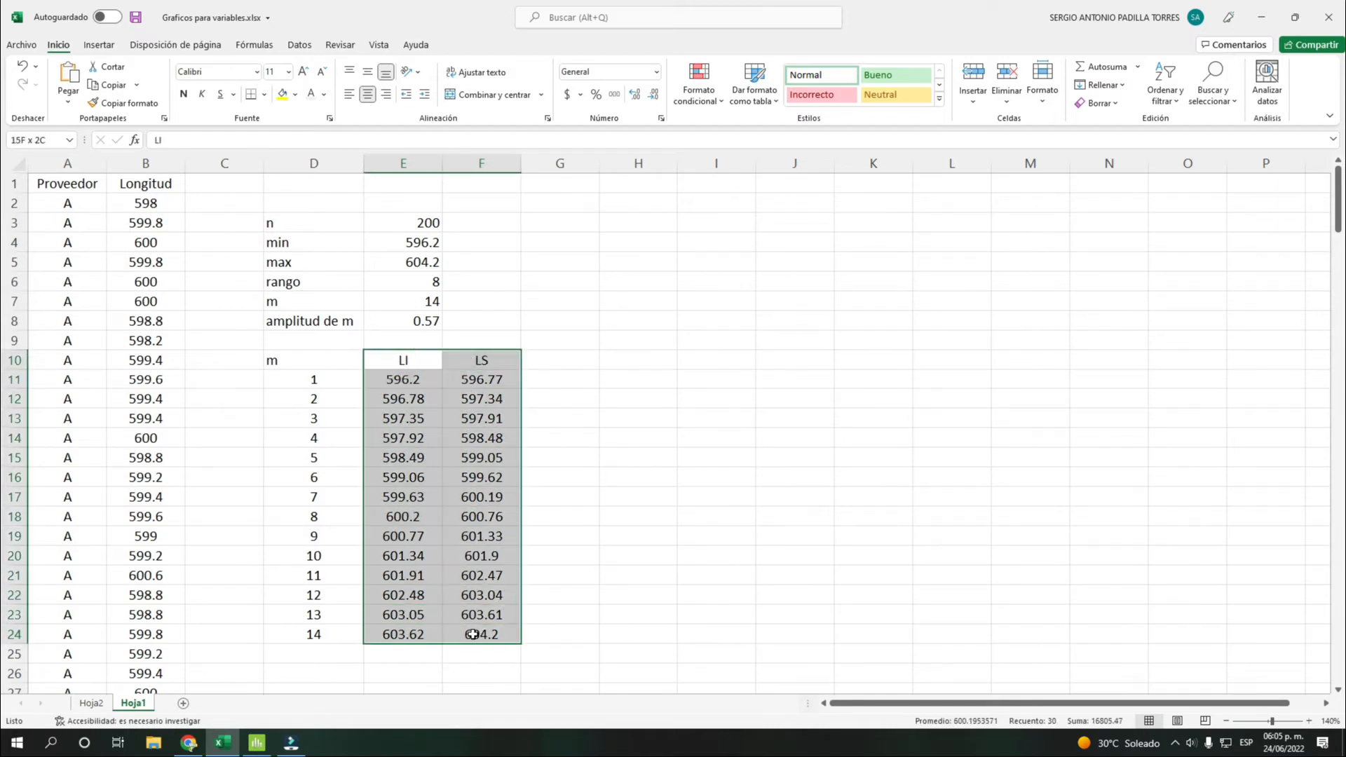
left_click(560, 351)
type("Frec")
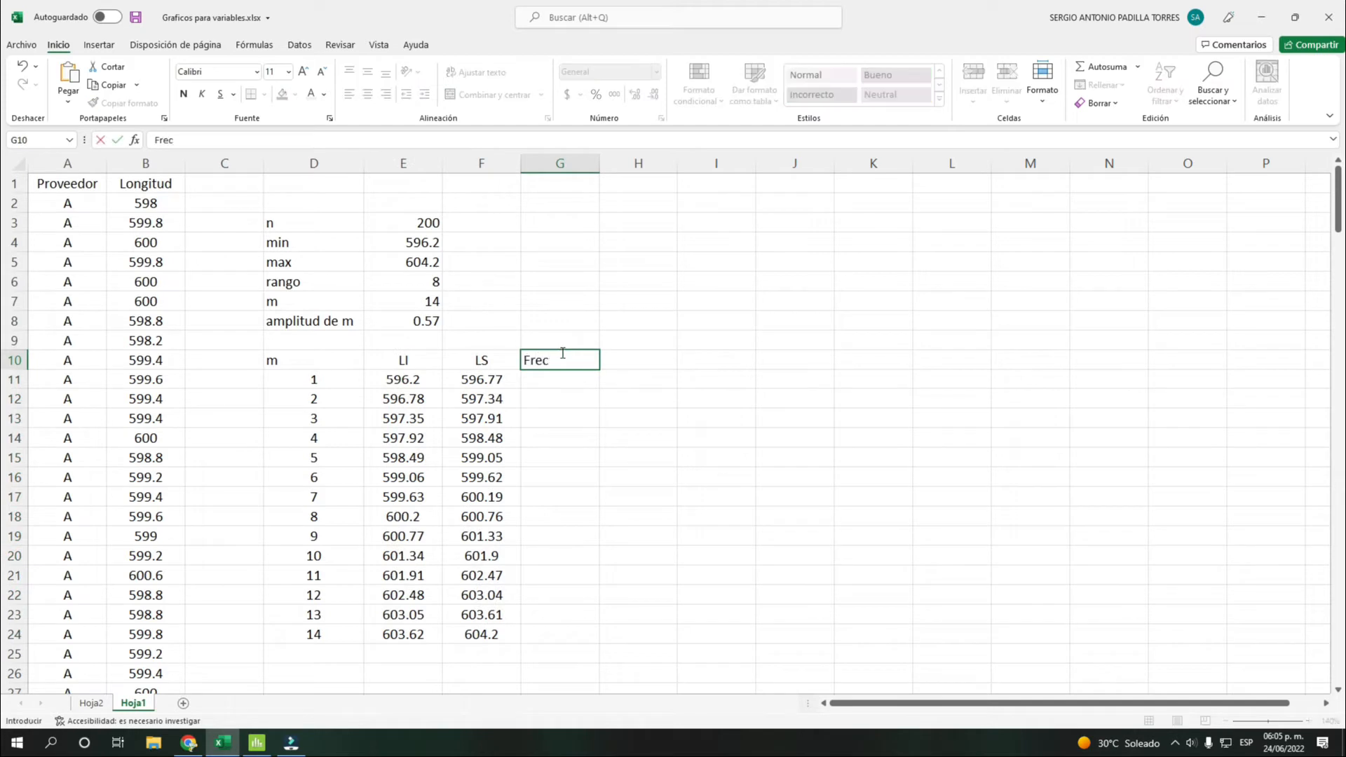
type("uencia")
key("Return")
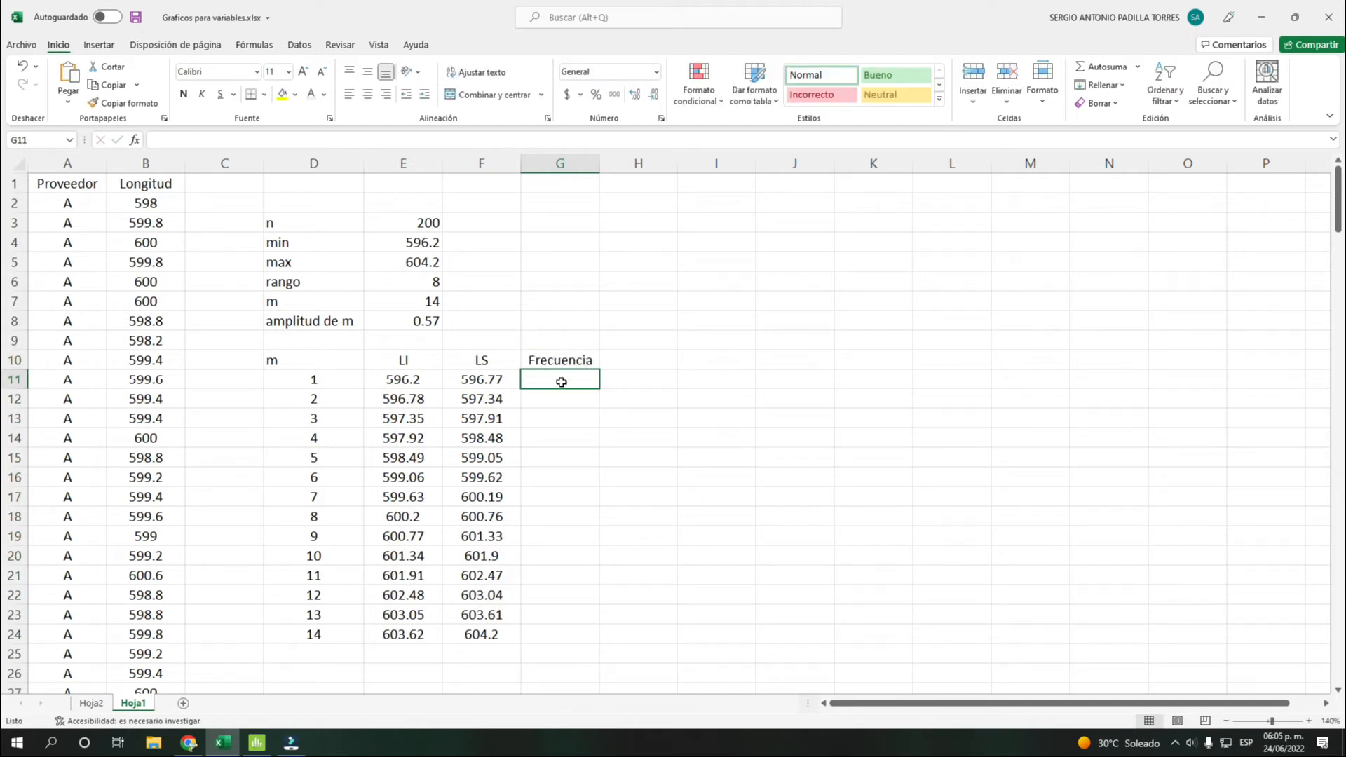
- Review the Longitud data in column B against the first class's limits in E11:F11
left_click(157, 184)
key("ctrl+shift+Down")
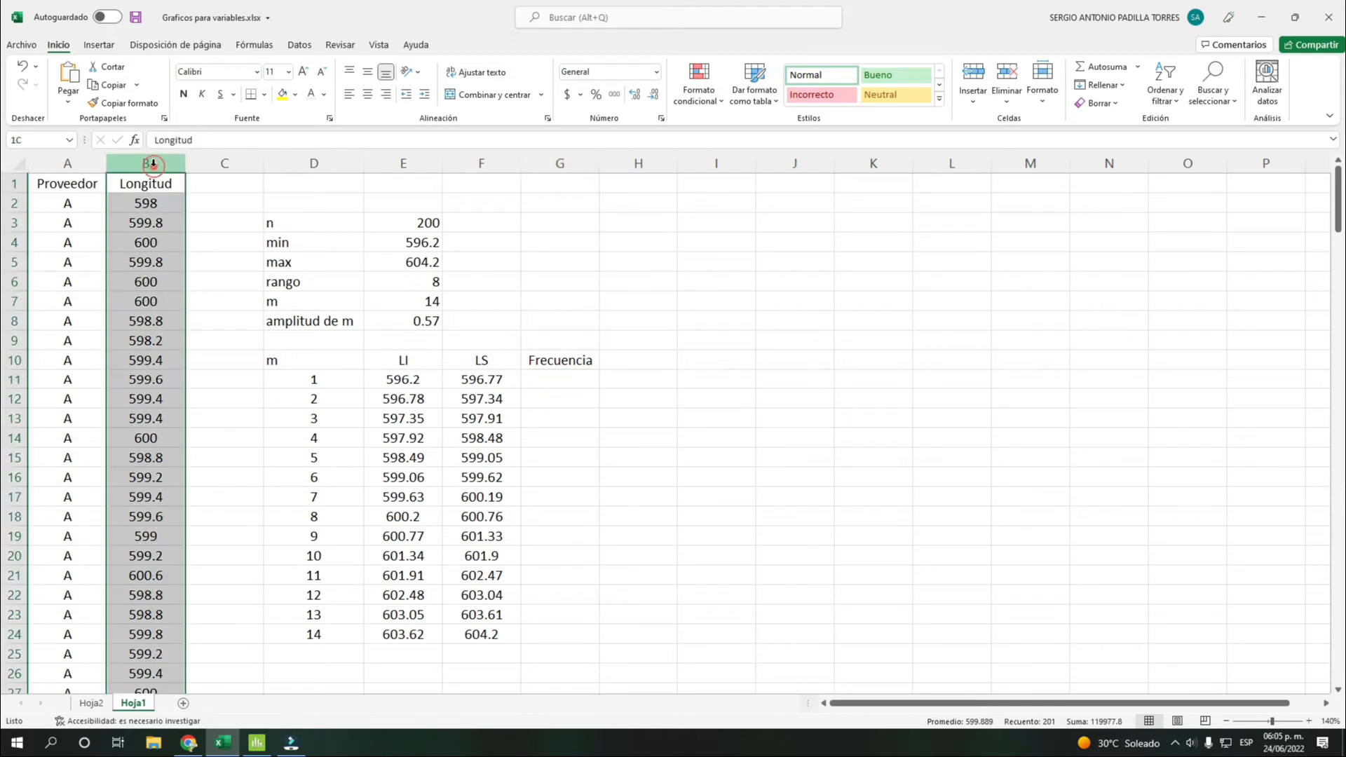
left_click_drag(399, 379, 481, 379)
key("ctrl+v")
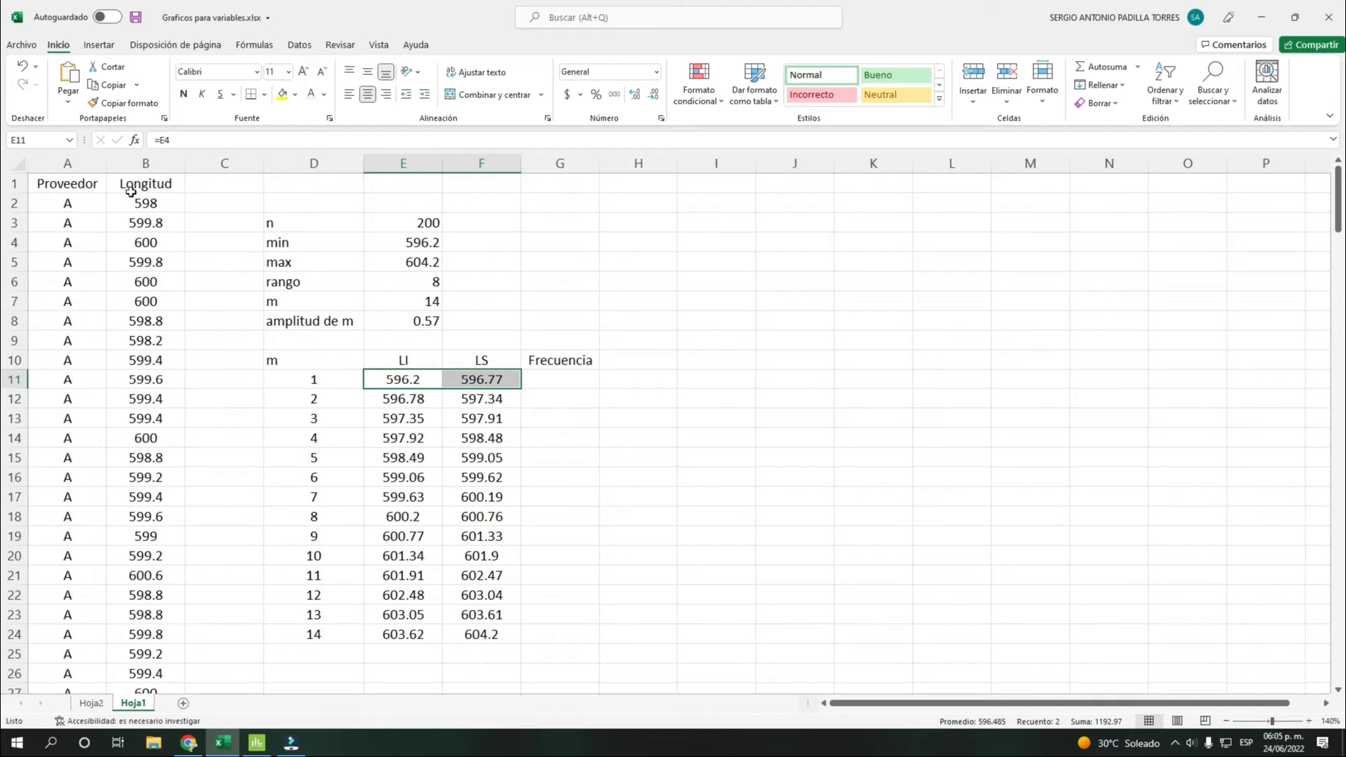
left_click_drag(143, 201, 175, 588)
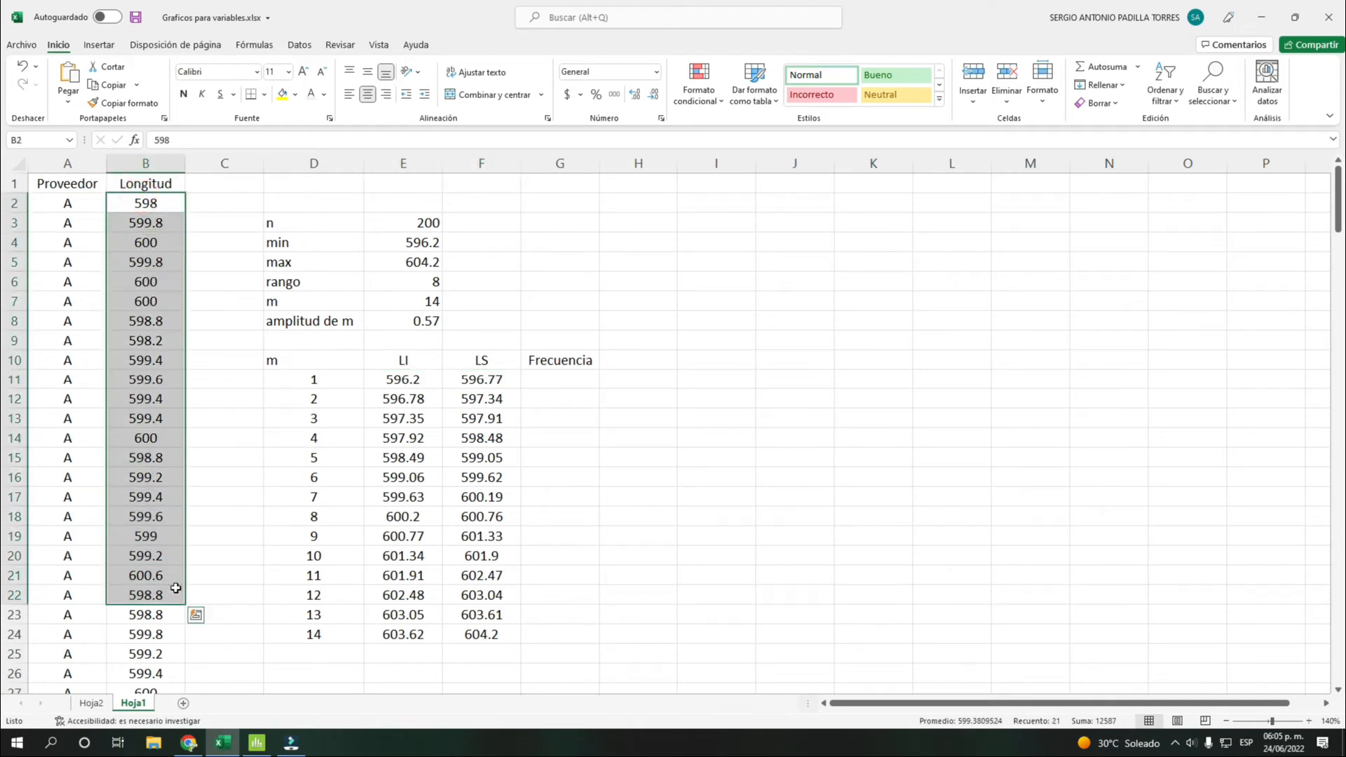
left_click(617, 405)
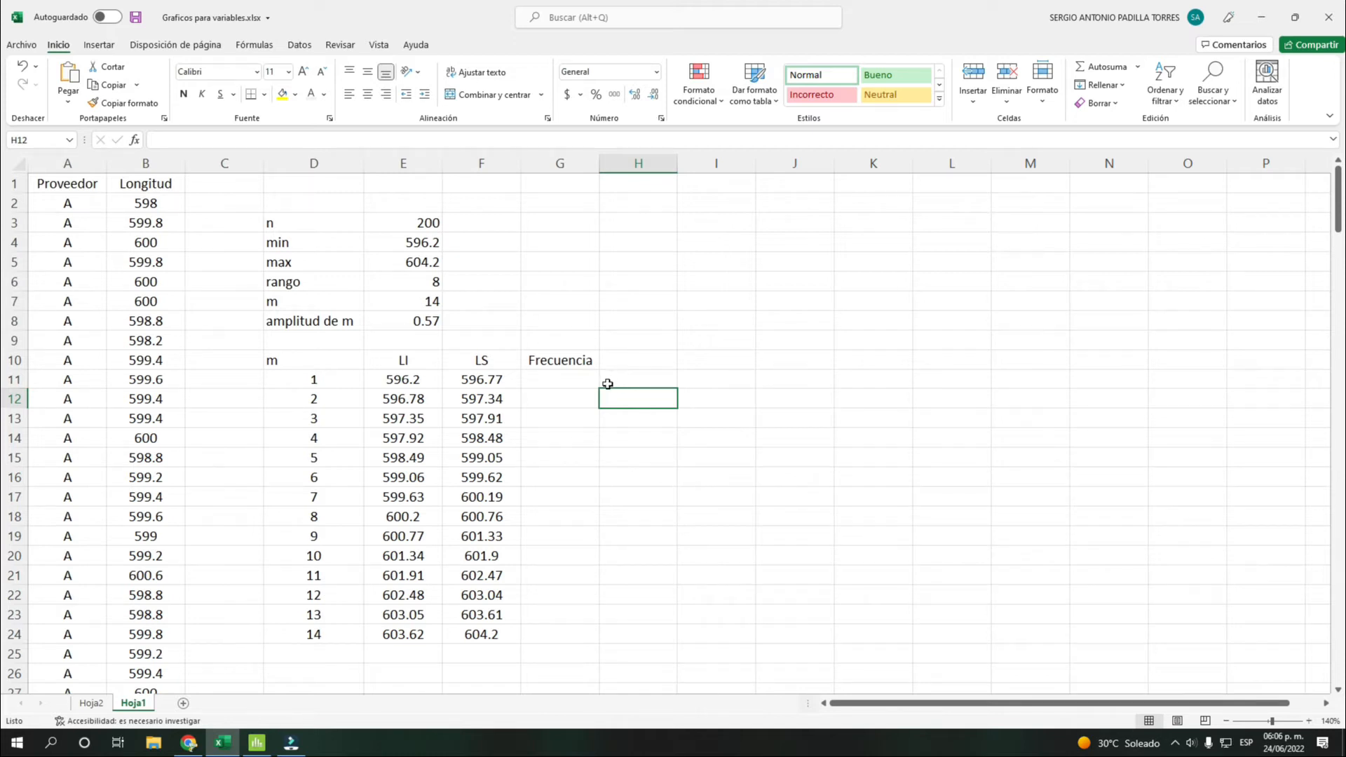
- Begin a FRECUENCIA formula across G11:G24 with the Longitud values B2:B201 as its data argument
left_click_drag(561, 377, 557, 631)
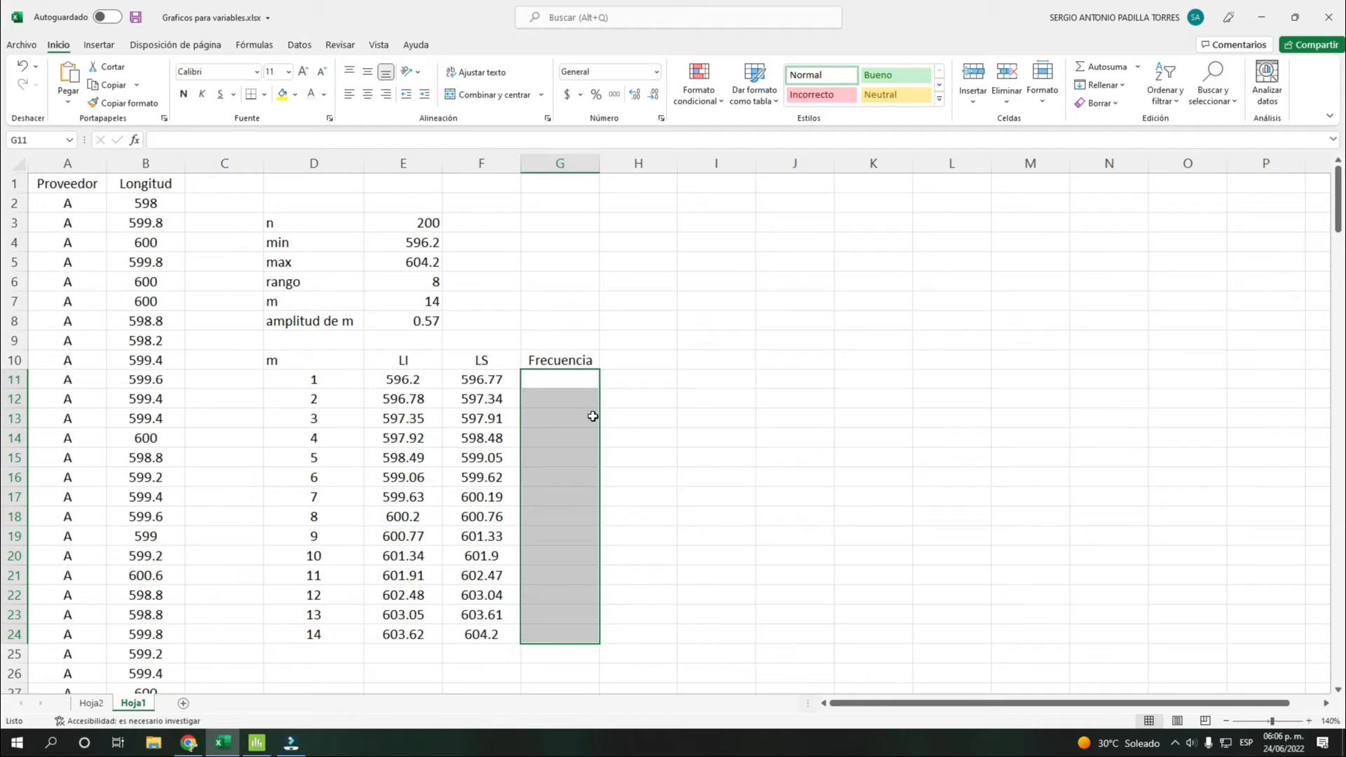
type("=")
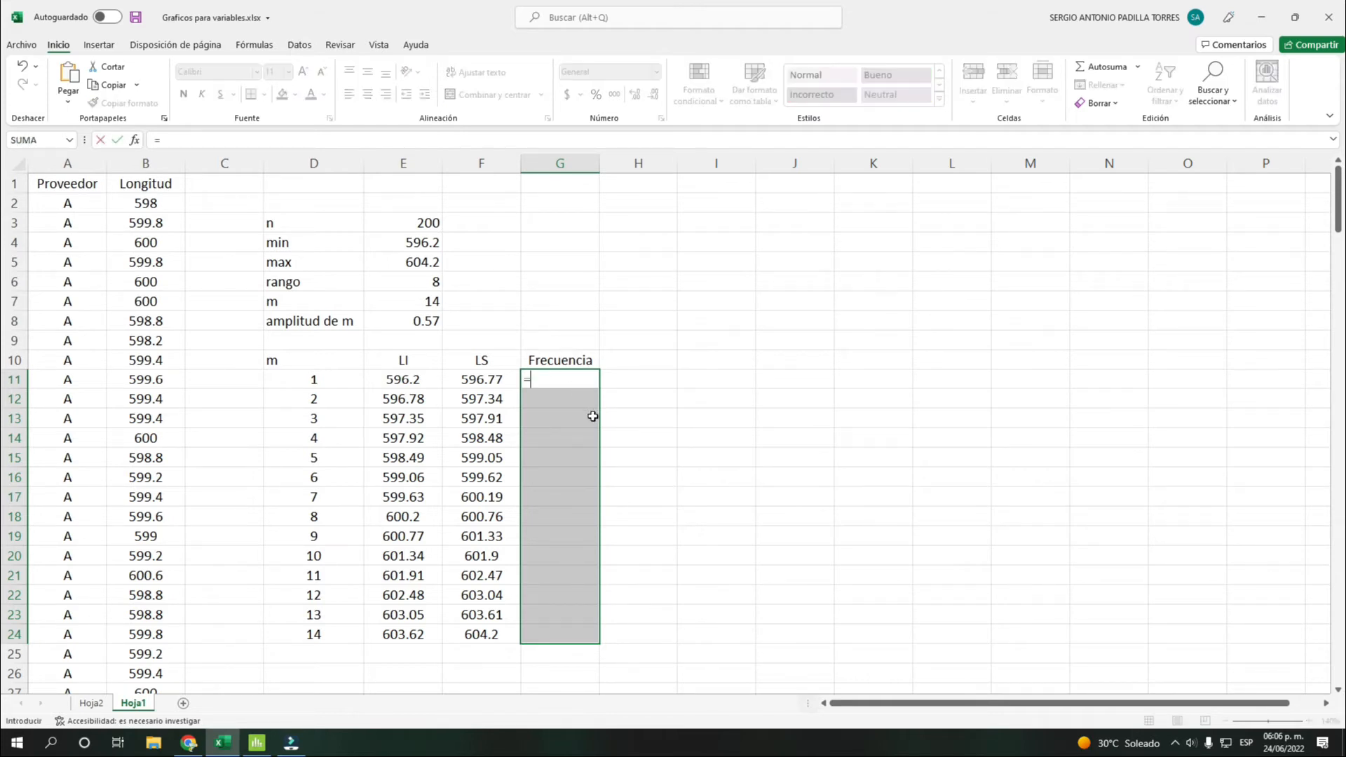
type("frec")
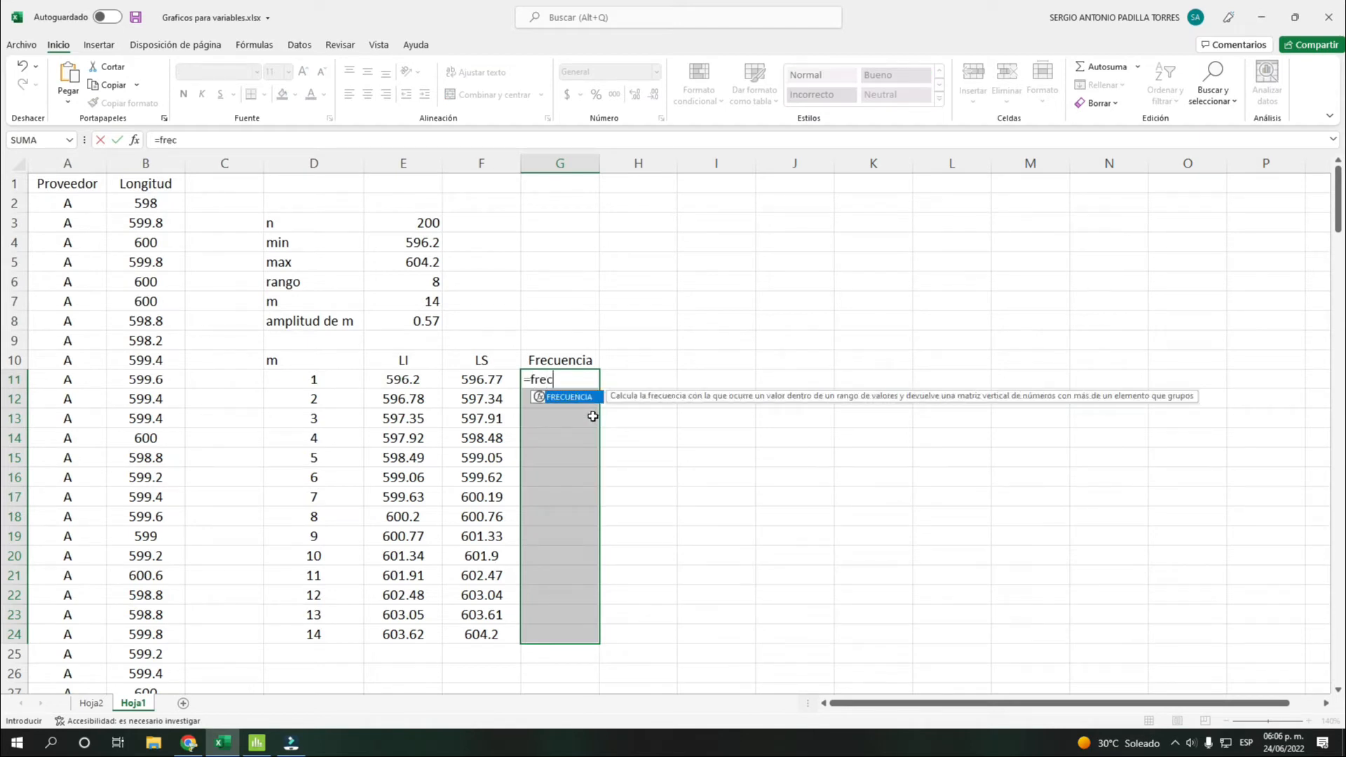
double_click(571, 397)
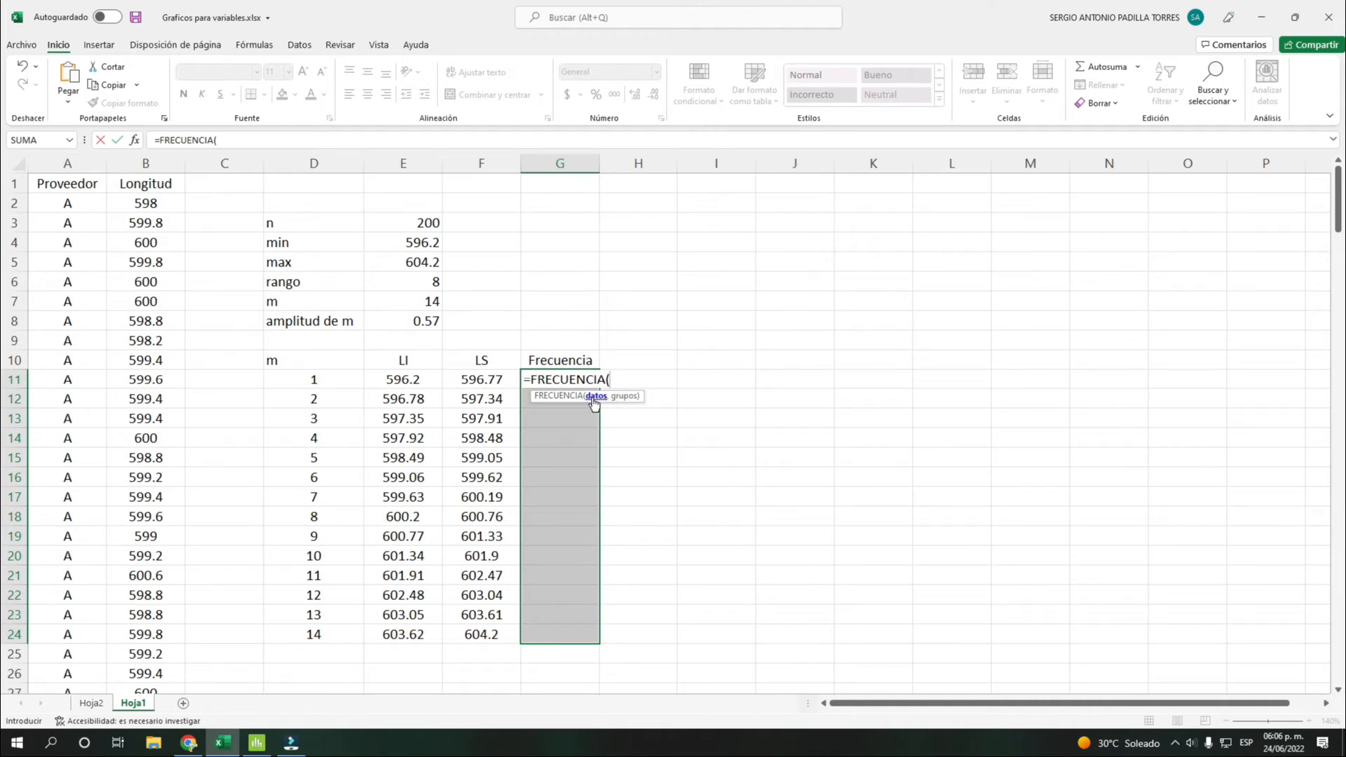
left_click(150, 203)
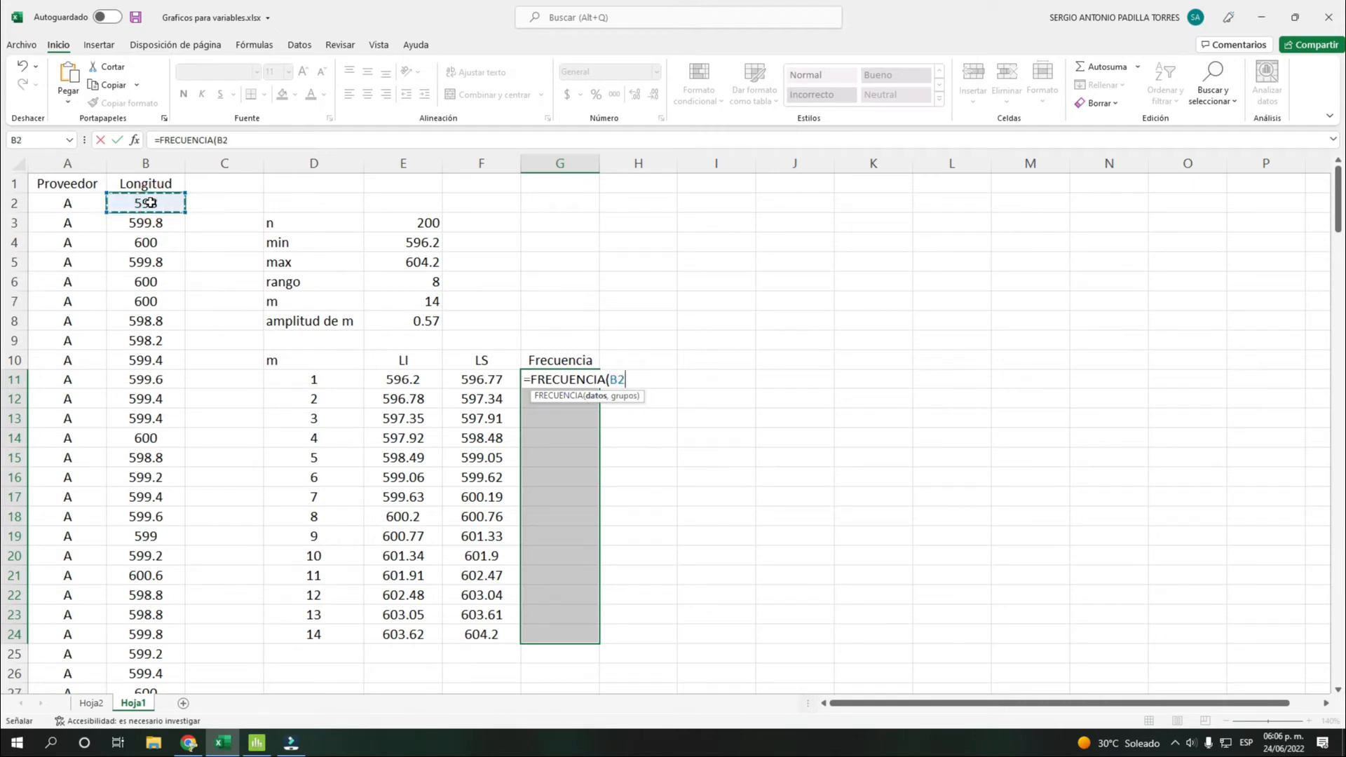
left_click_drag(150, 203, 162, 654)
scroll(475, 480, "up", 17)
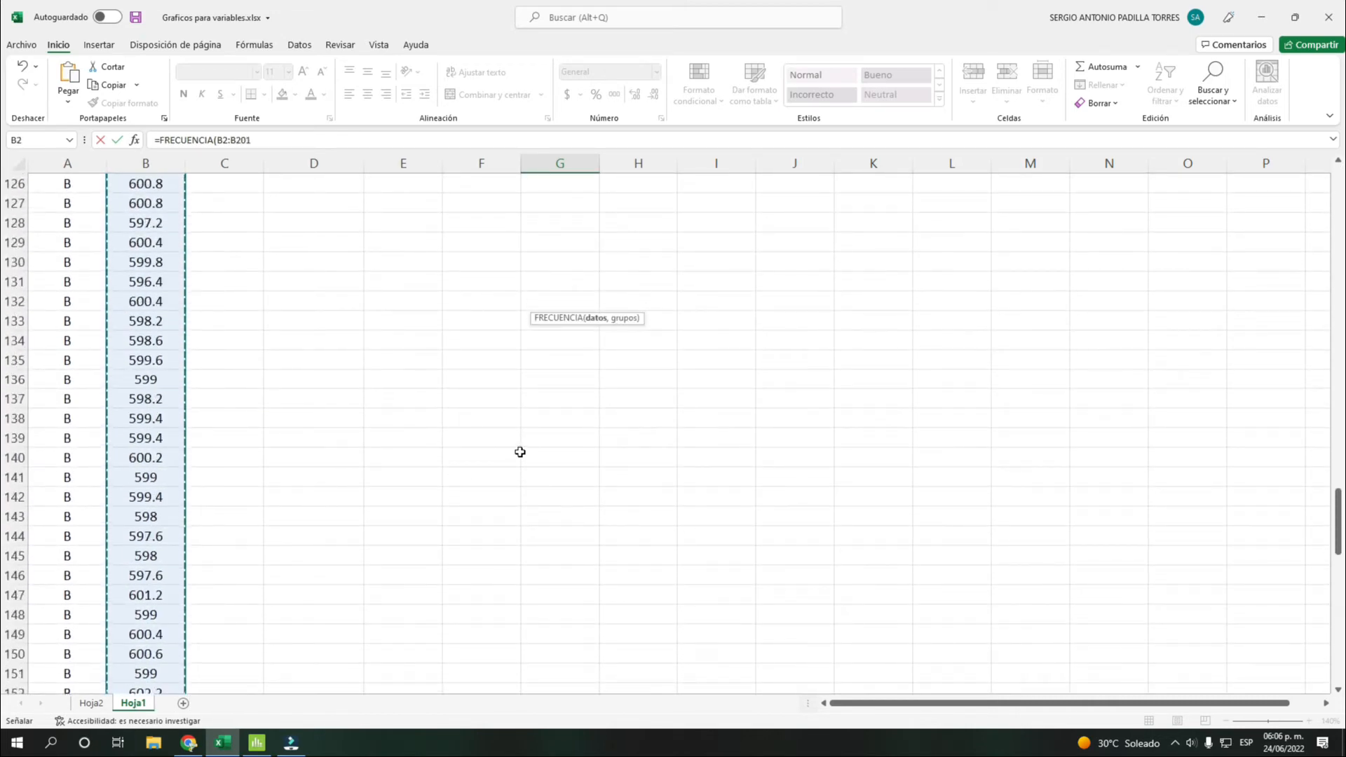
type(",")
- Complete the FRECUENCIA formula with the upper limits F11:F24 as groups, enter it as an array formula and center the frequencies
scroll(558, 451, "up", 20)
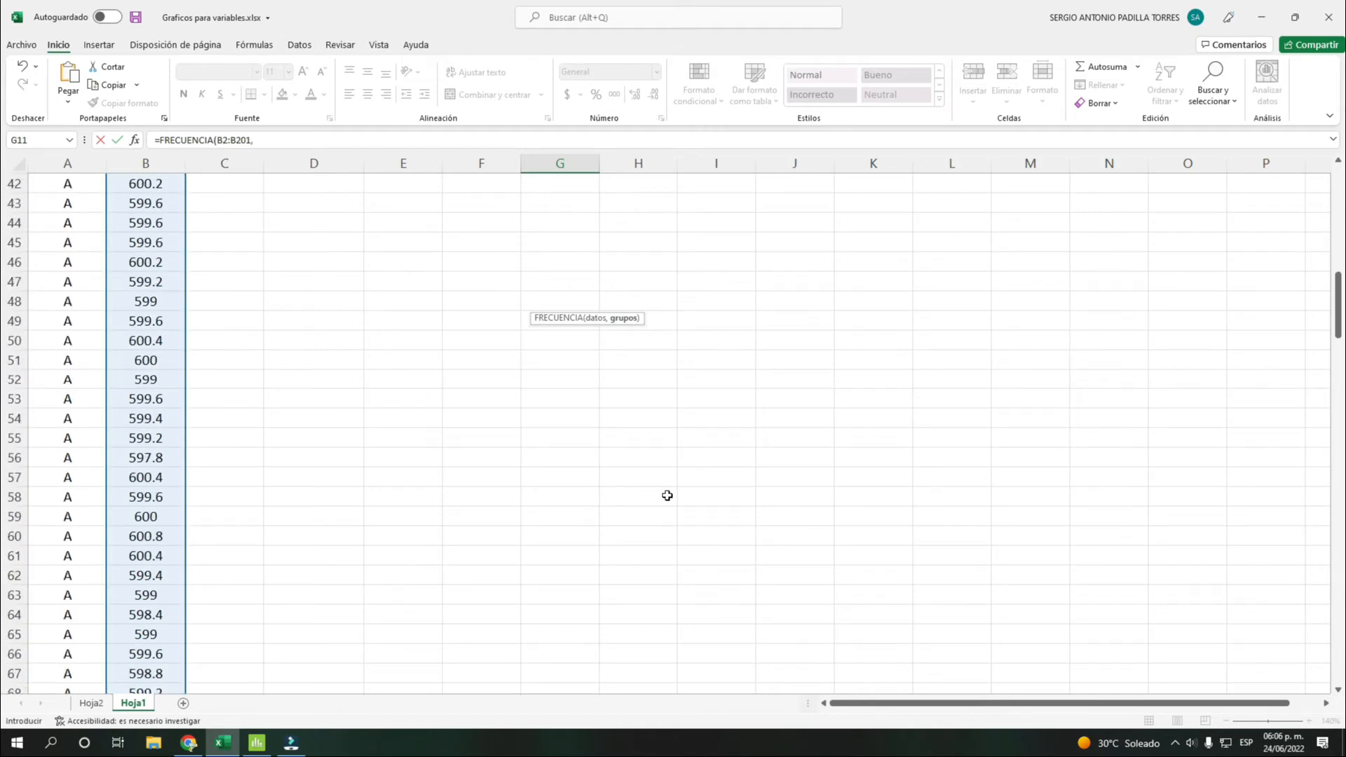
scroll(667, 496, "up", 14)
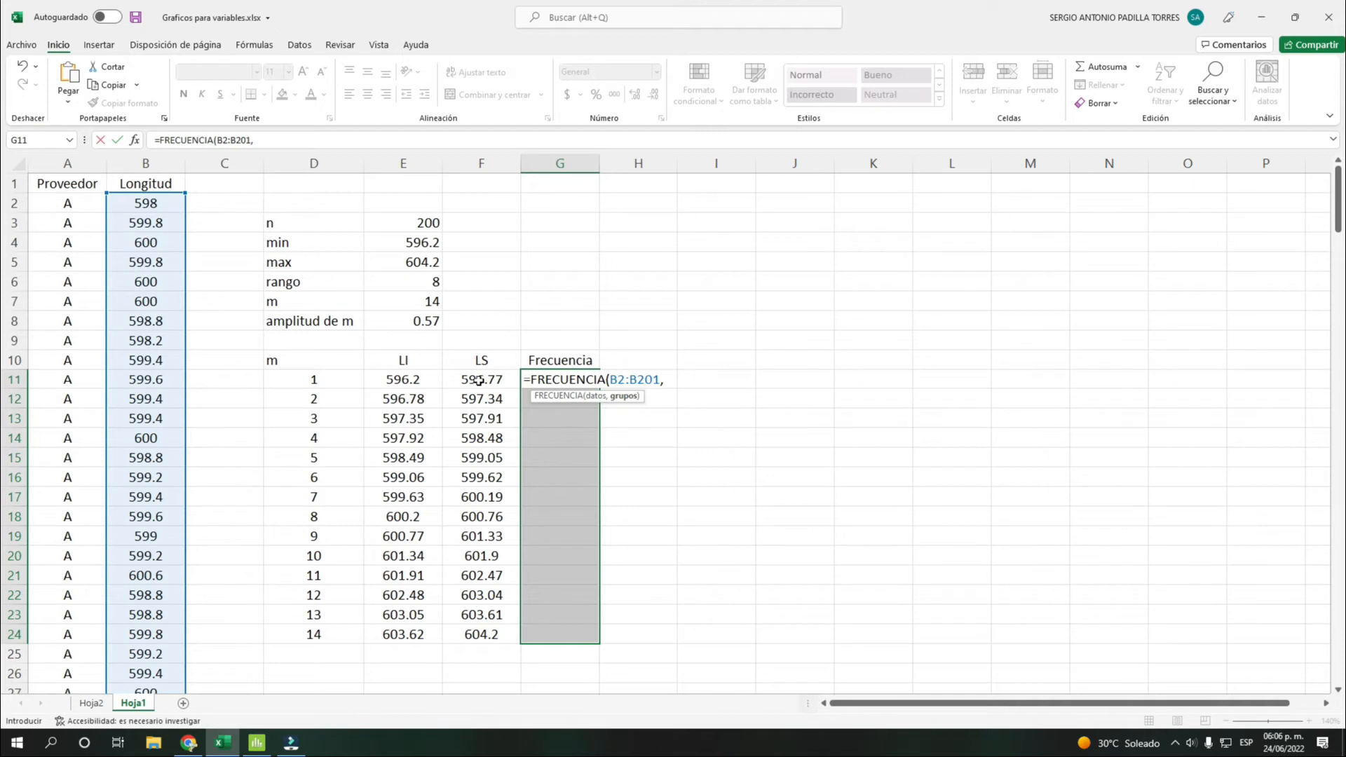
left_click_drag(477, 378, 495, 633)
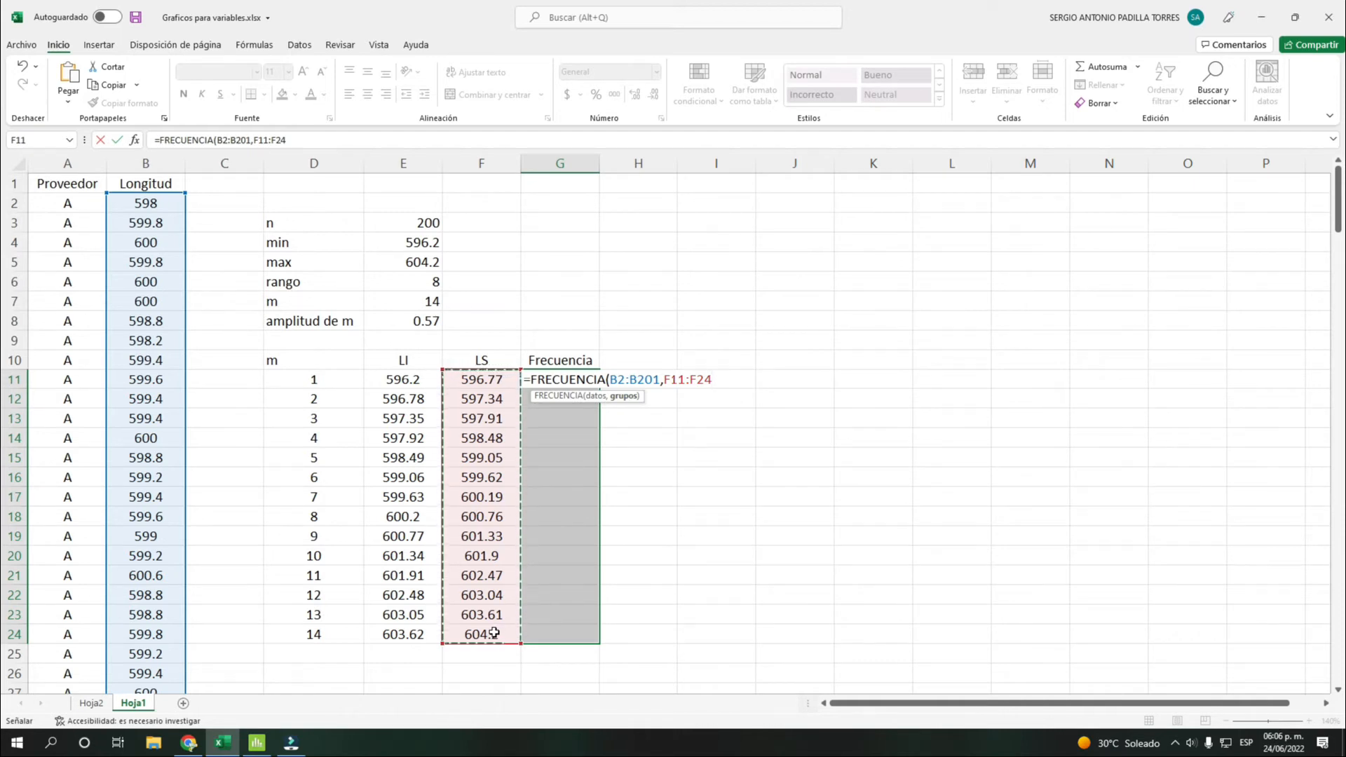
type(")")
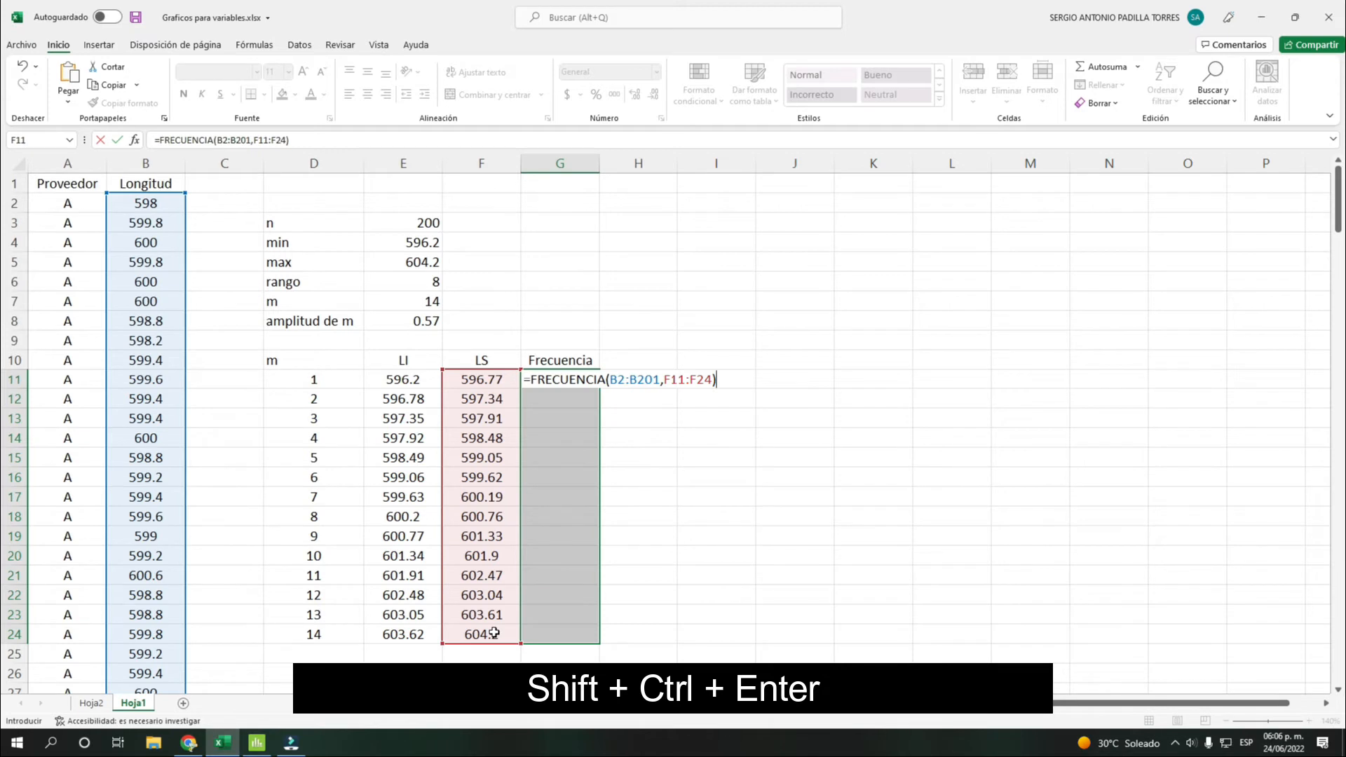
key("ctrl+shift+Return")
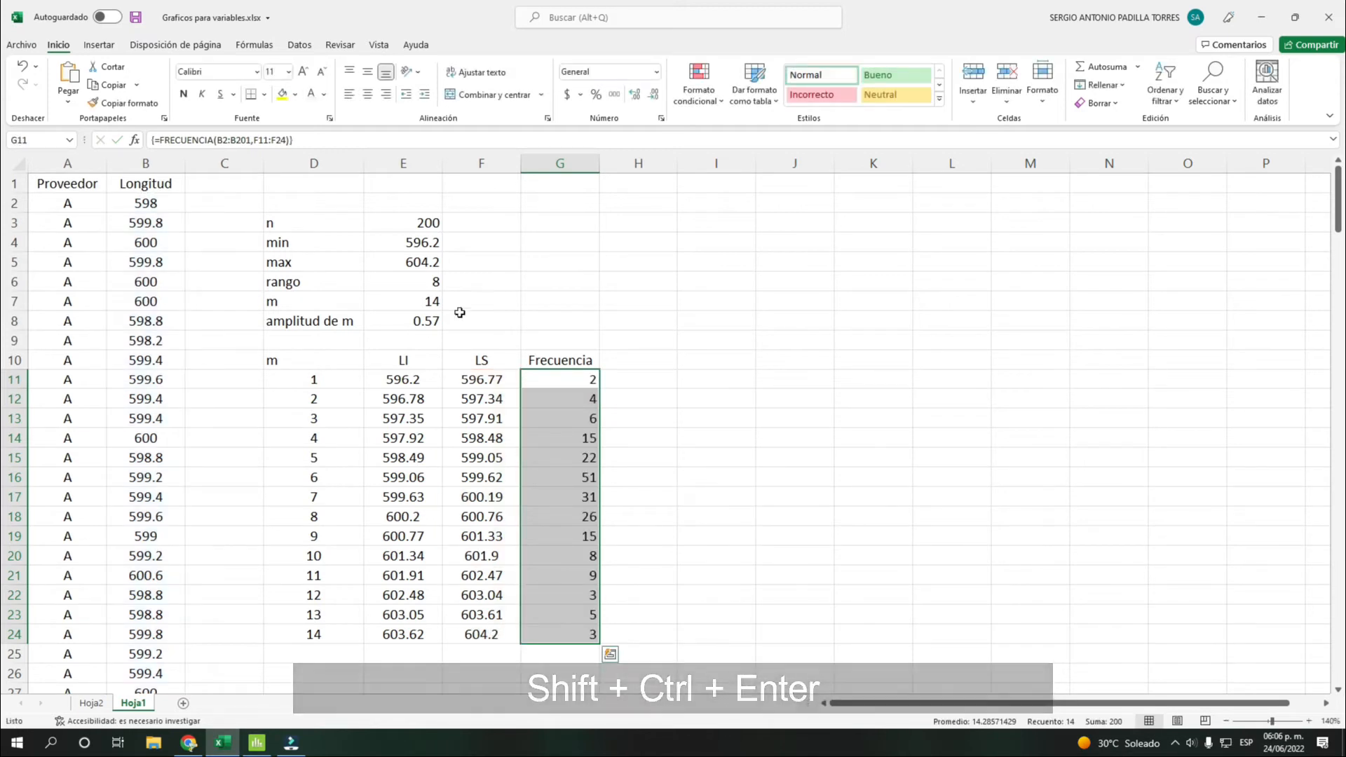
left_click(368, 94)
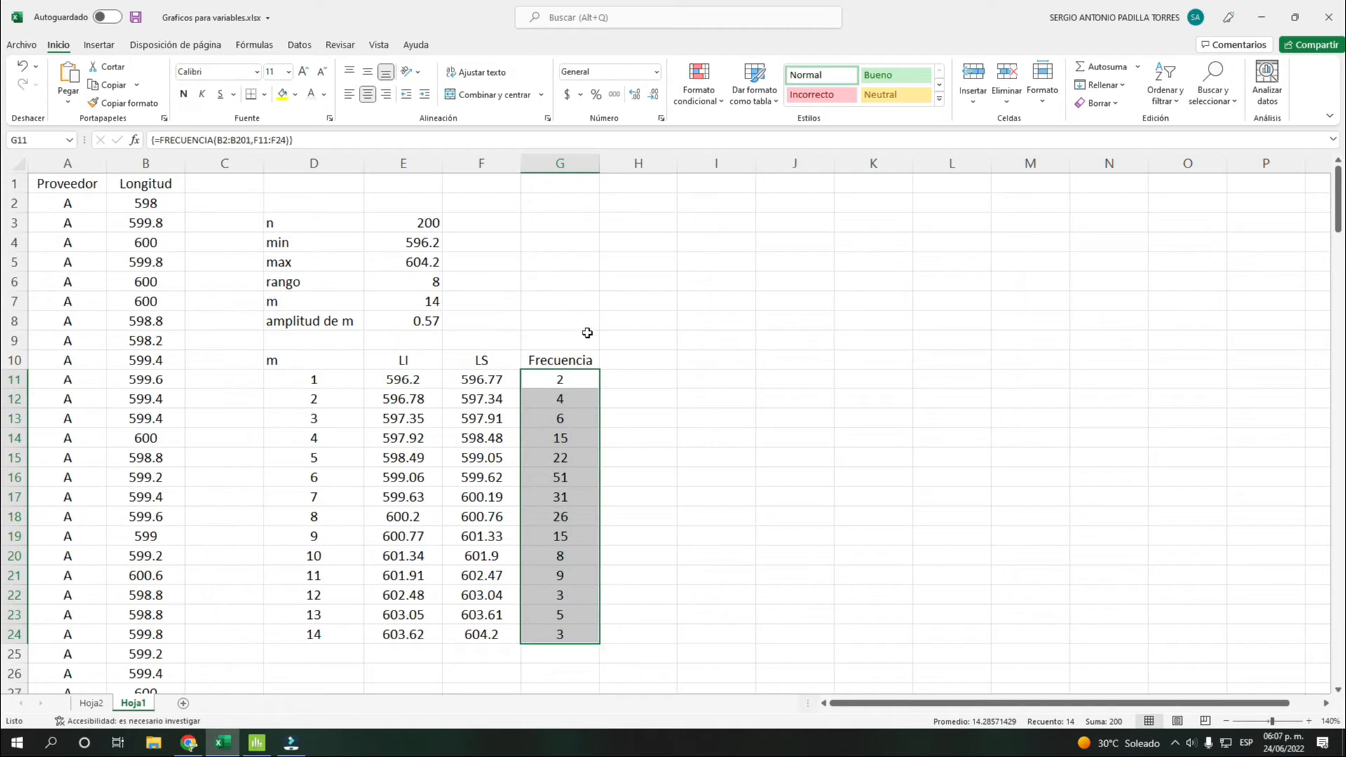
- Total the frequencies in G25 with =SUMA(G11:G24) and center the result
left_click(570, 655)
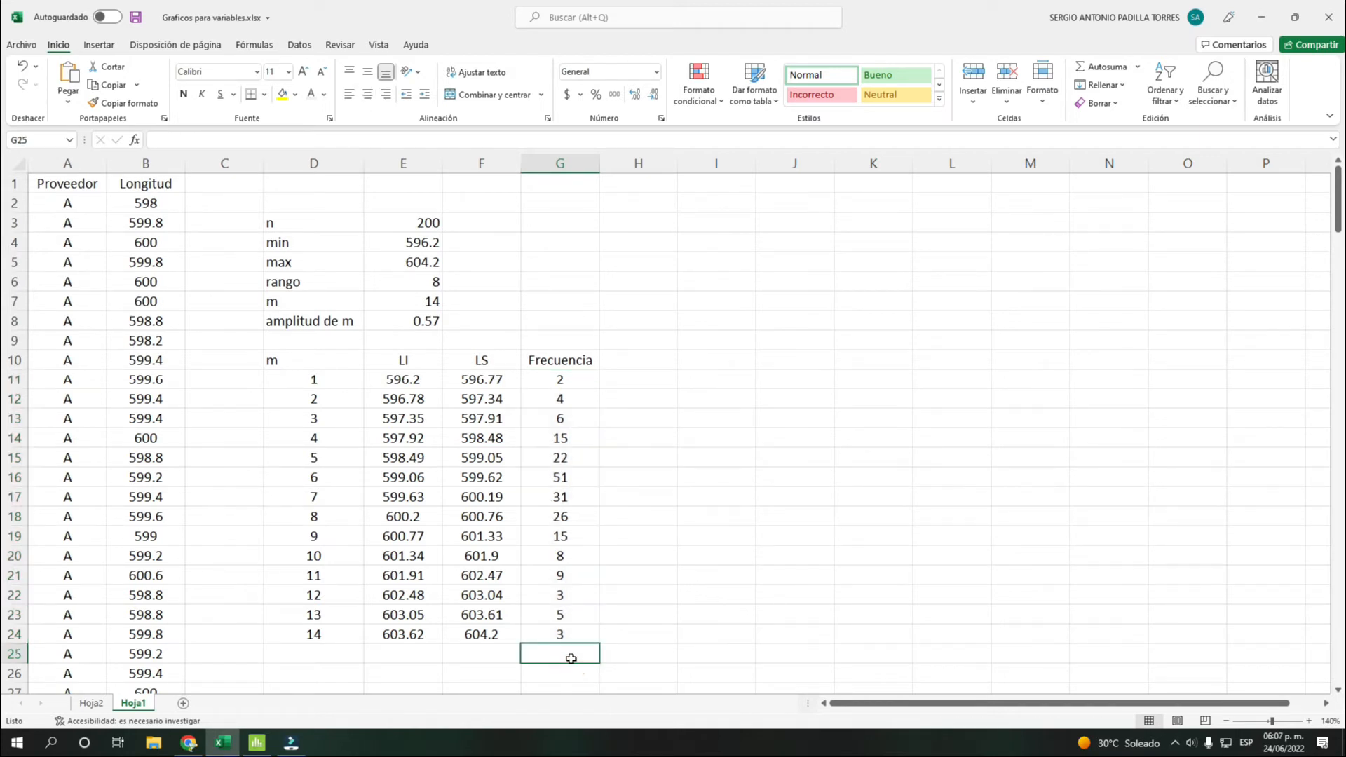
type("=s")
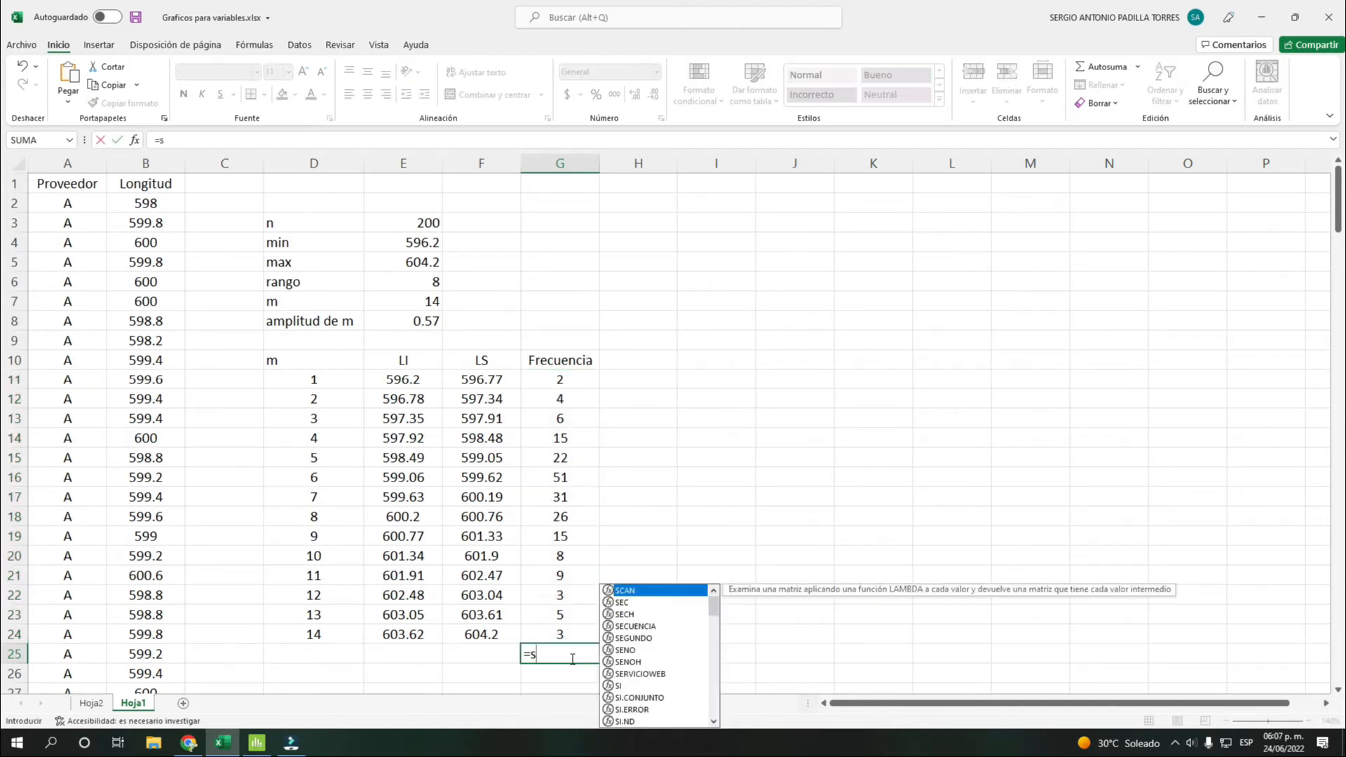
type("uma(")
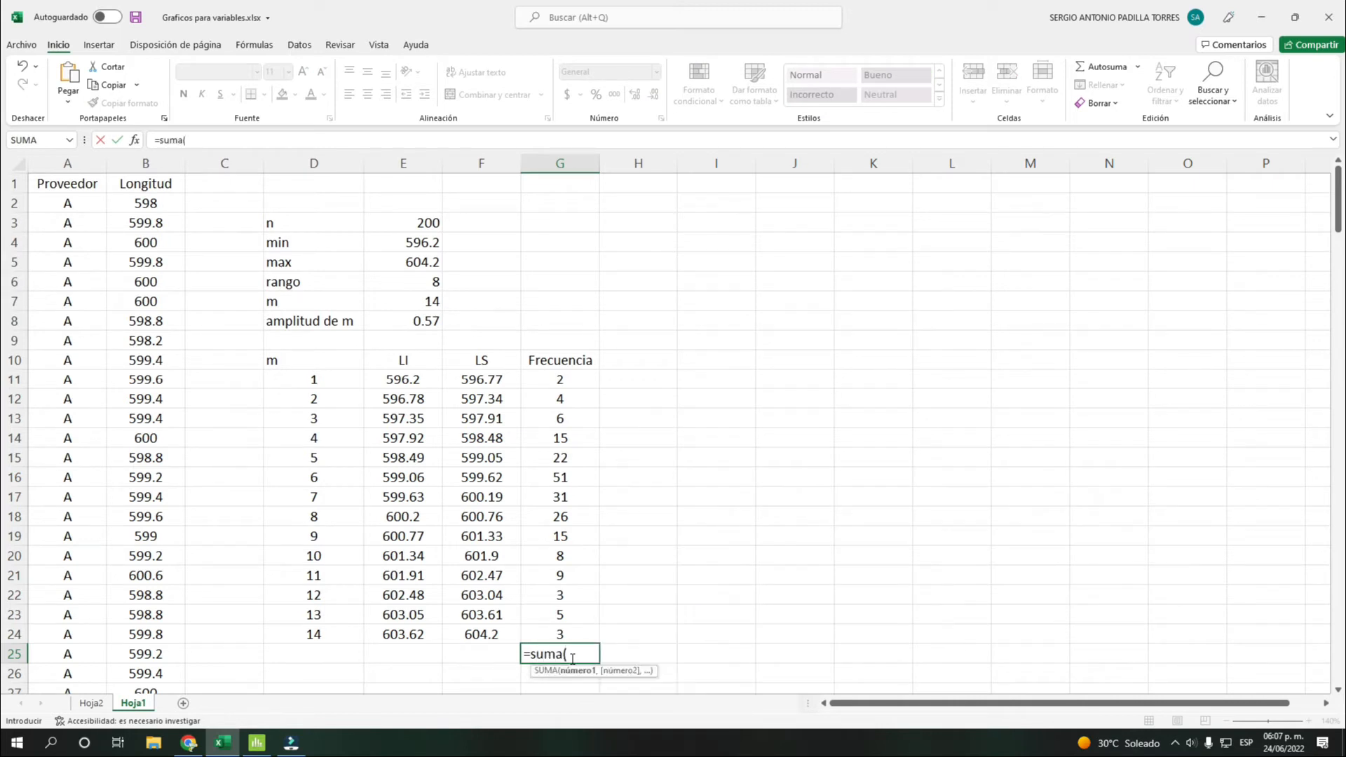
left_click_drag(567, 372, 555, 639)
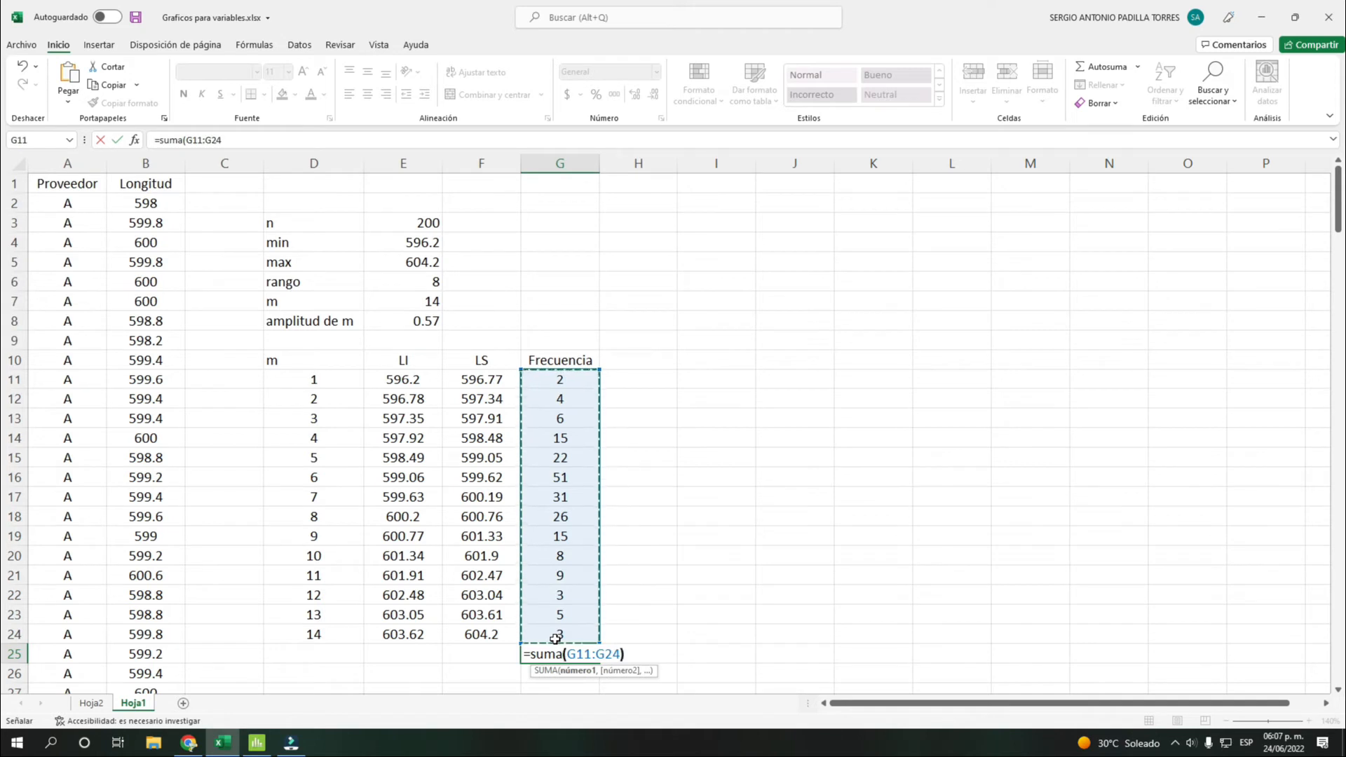
key("Return")
left_click(576, 663)
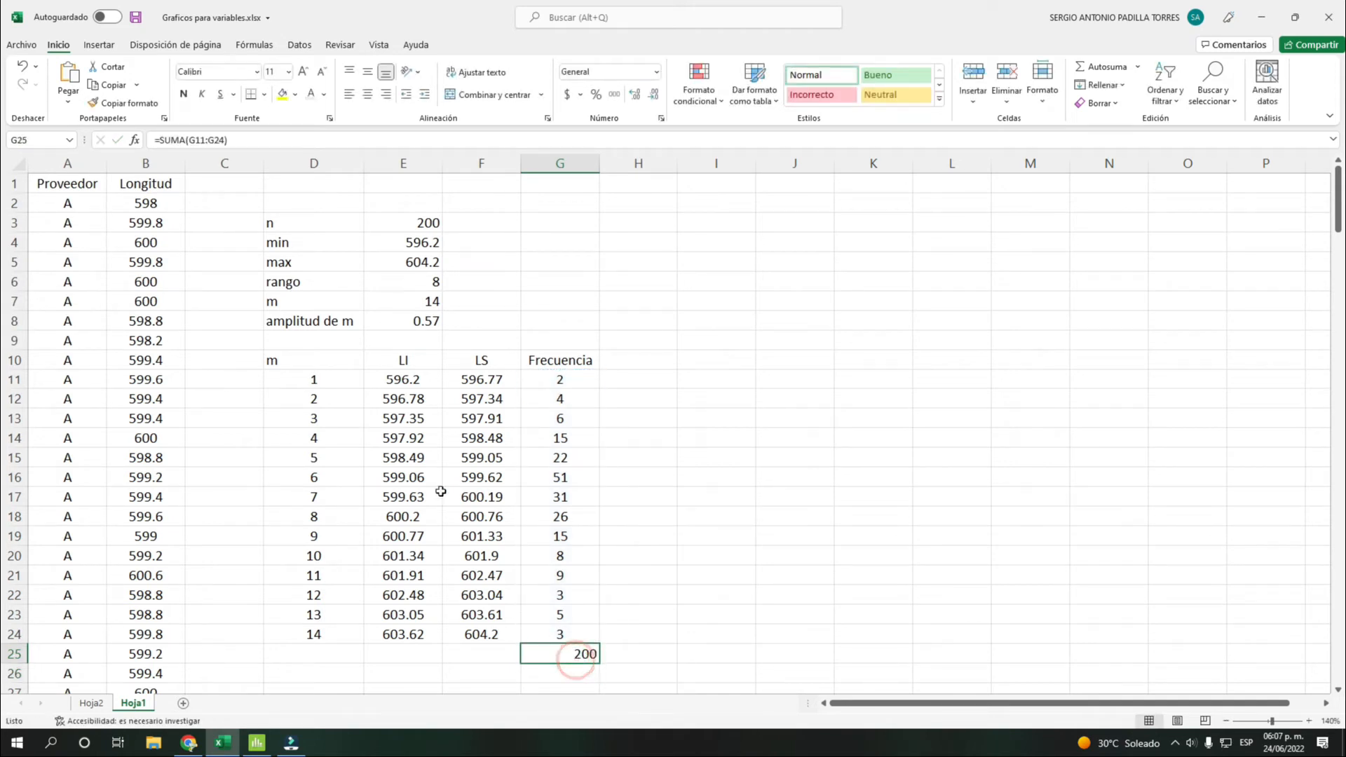
left_click(372, 98)
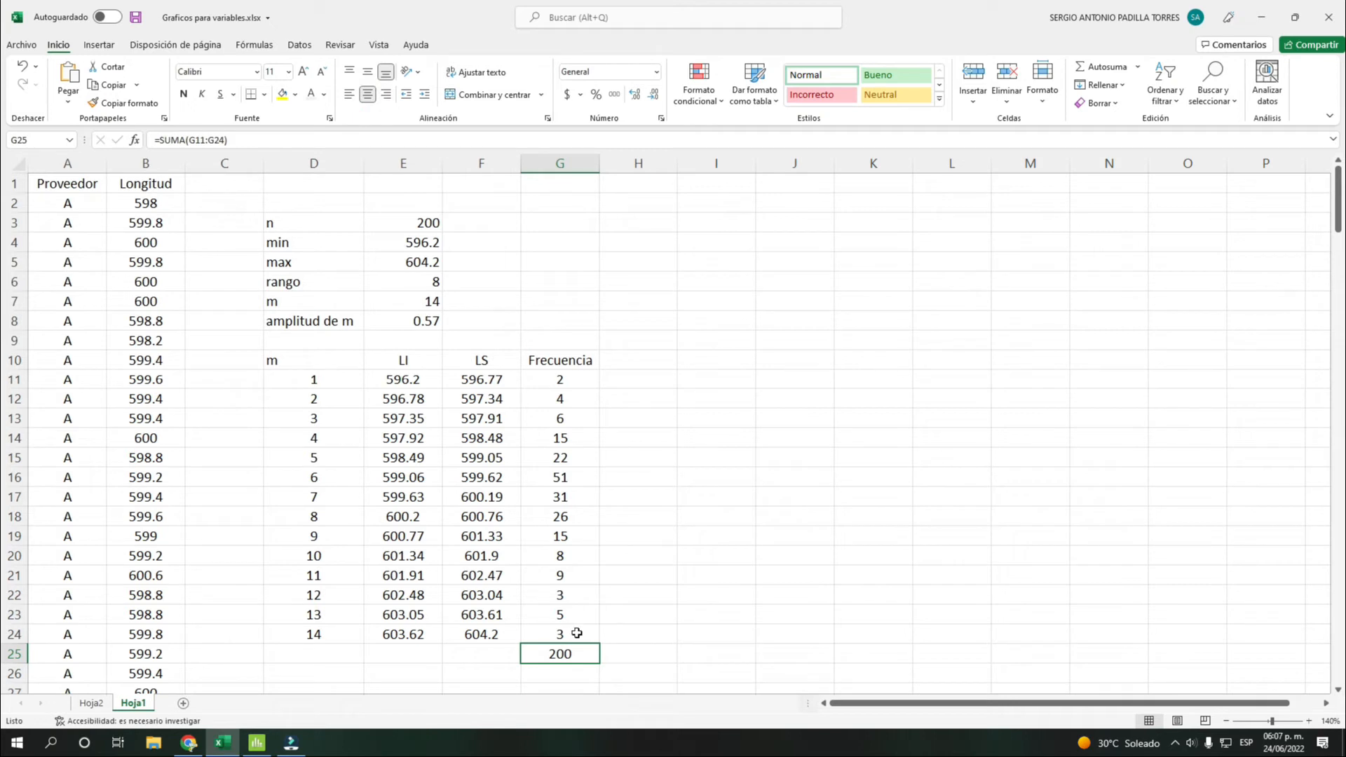
- Review the class limits in E11:F24 and their frequencies in G11:G24
left_click_drag(394, 381, 485, 635)
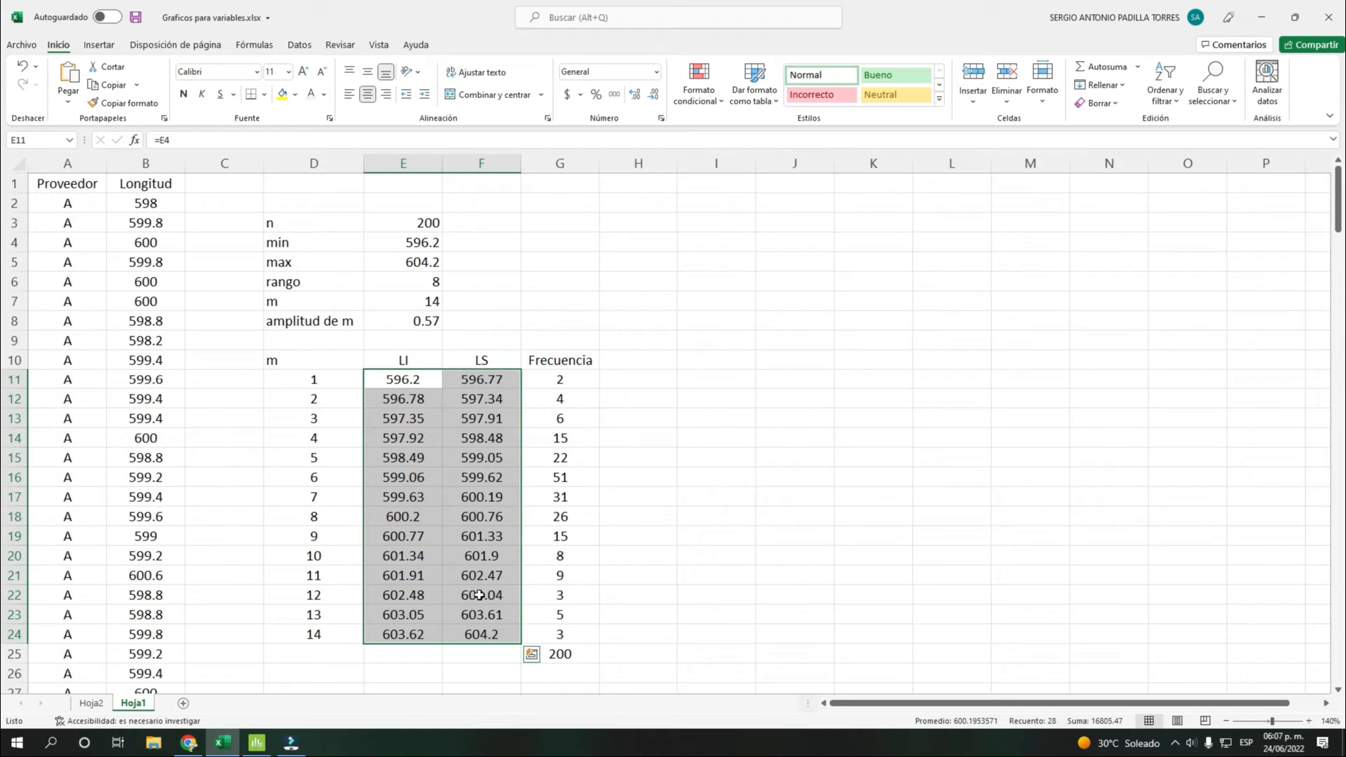
left_click(532, 597)
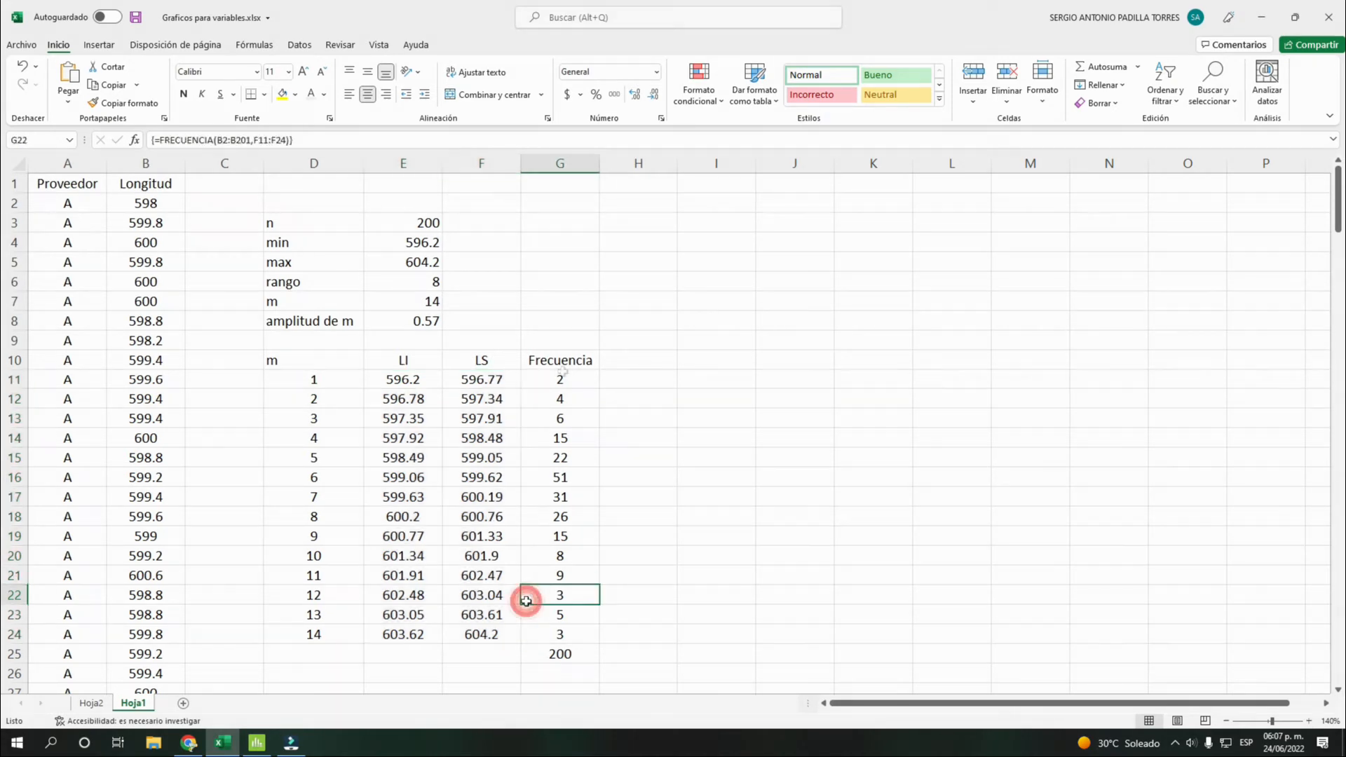
left_click_drag(562, 373, 561, 631)
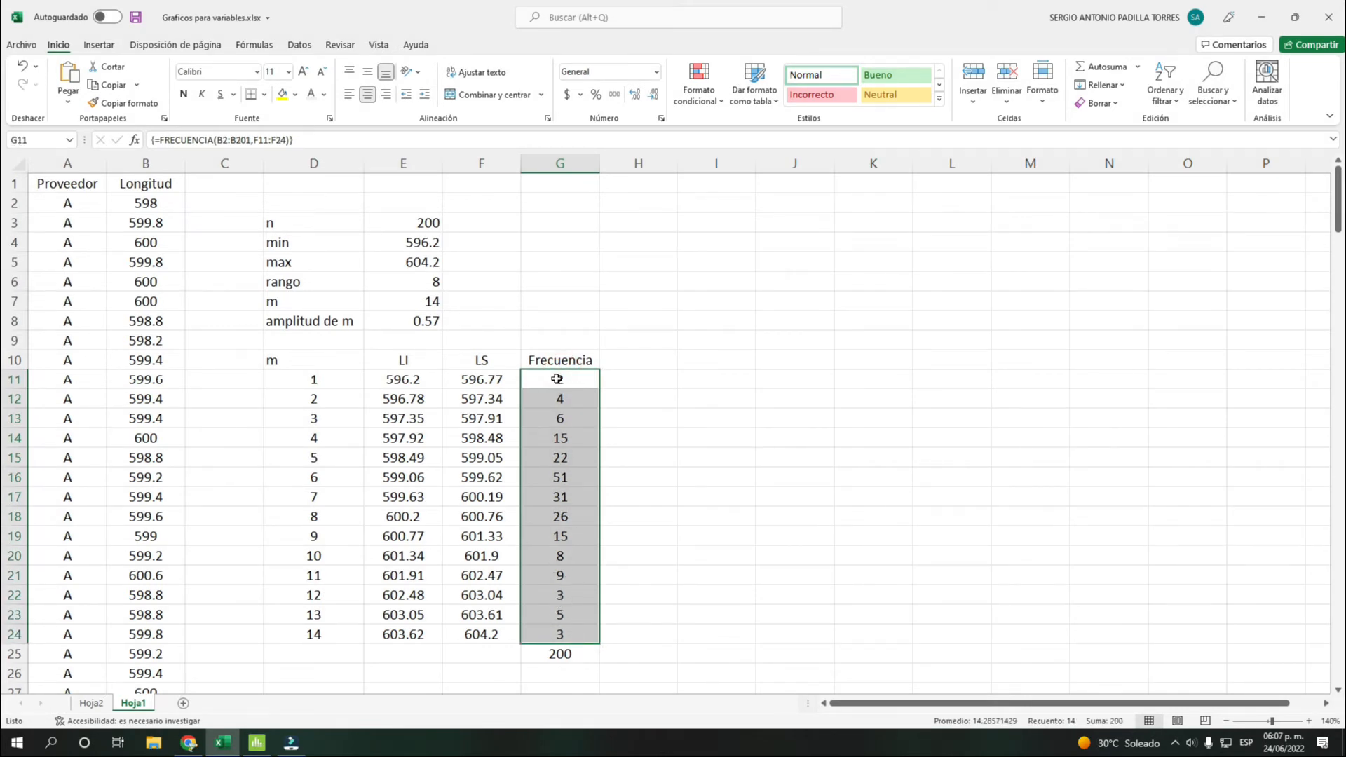
left_click_drag(559, 379, 558, 634)
left_click(568, 466)
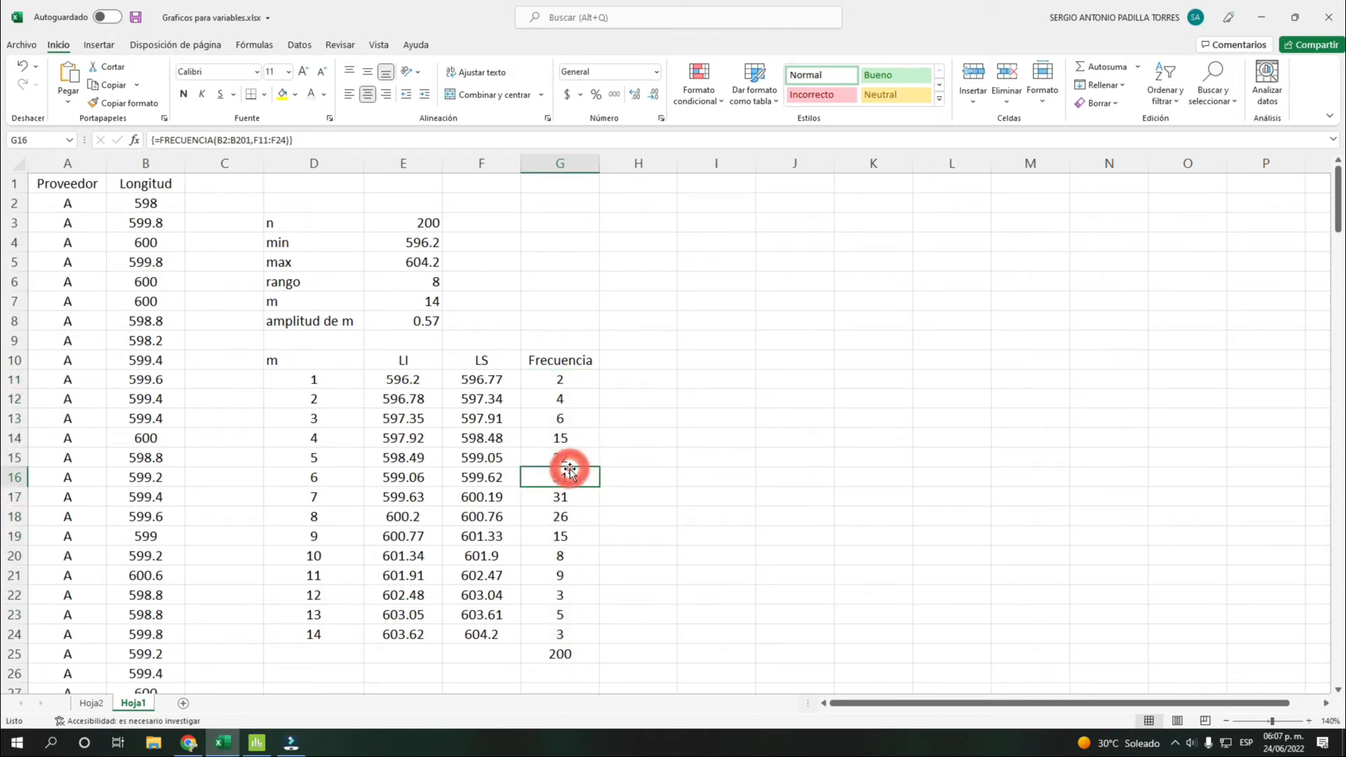
- Replace the frequency column's heading in G10 with Longitud
left_click(566, 358)
type("L")
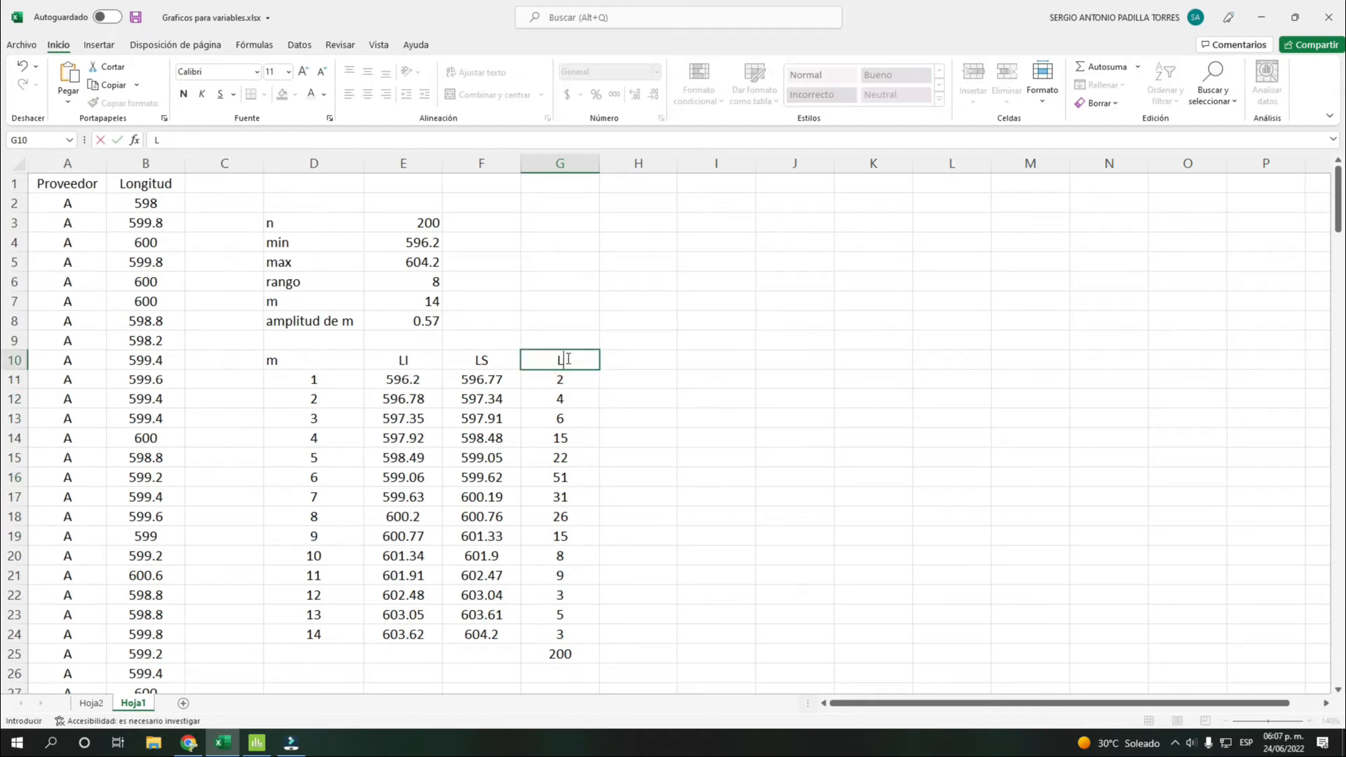
type("ongitud")
key("Return")
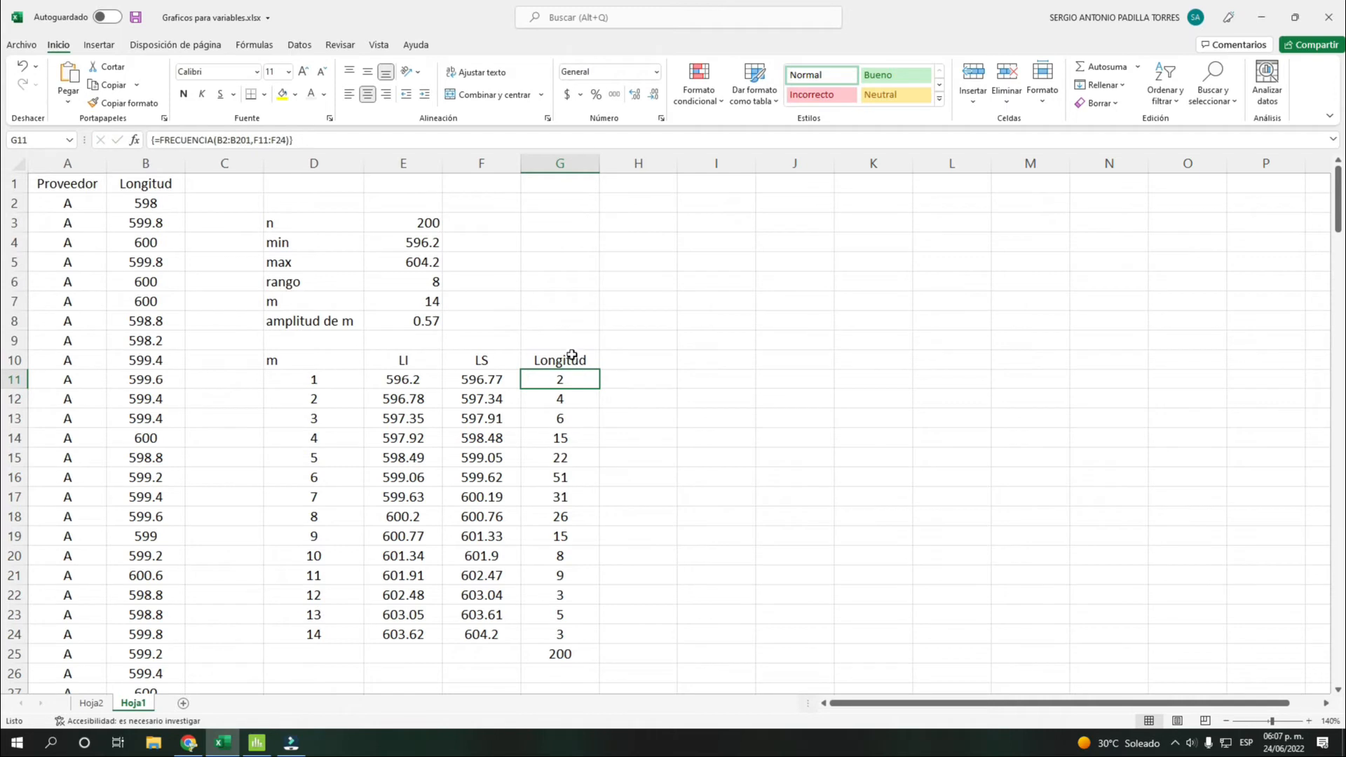
- Insert a 2-D clustered column chart from the Longitud heading and frequencies in G10:G24
left_click_drag(572, 356, 559, 635)
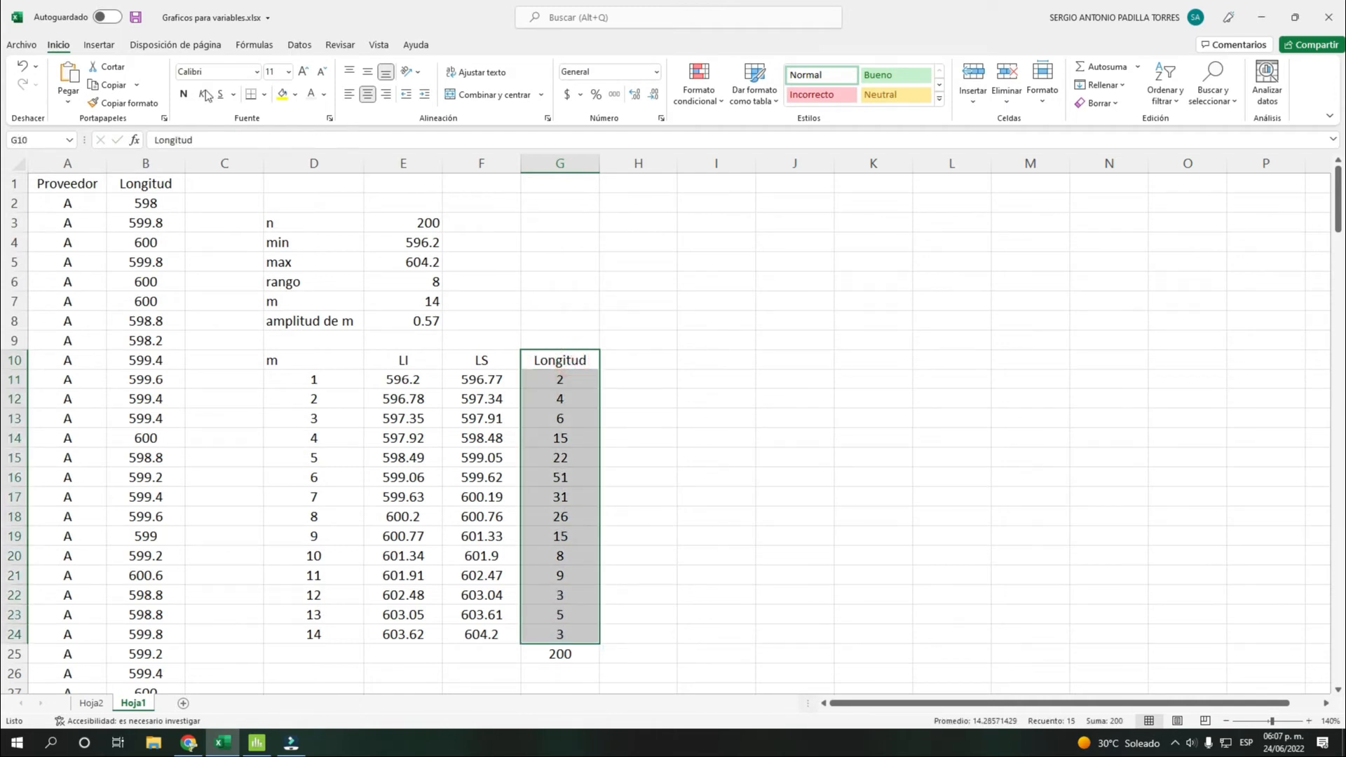
left_click(99, 45)
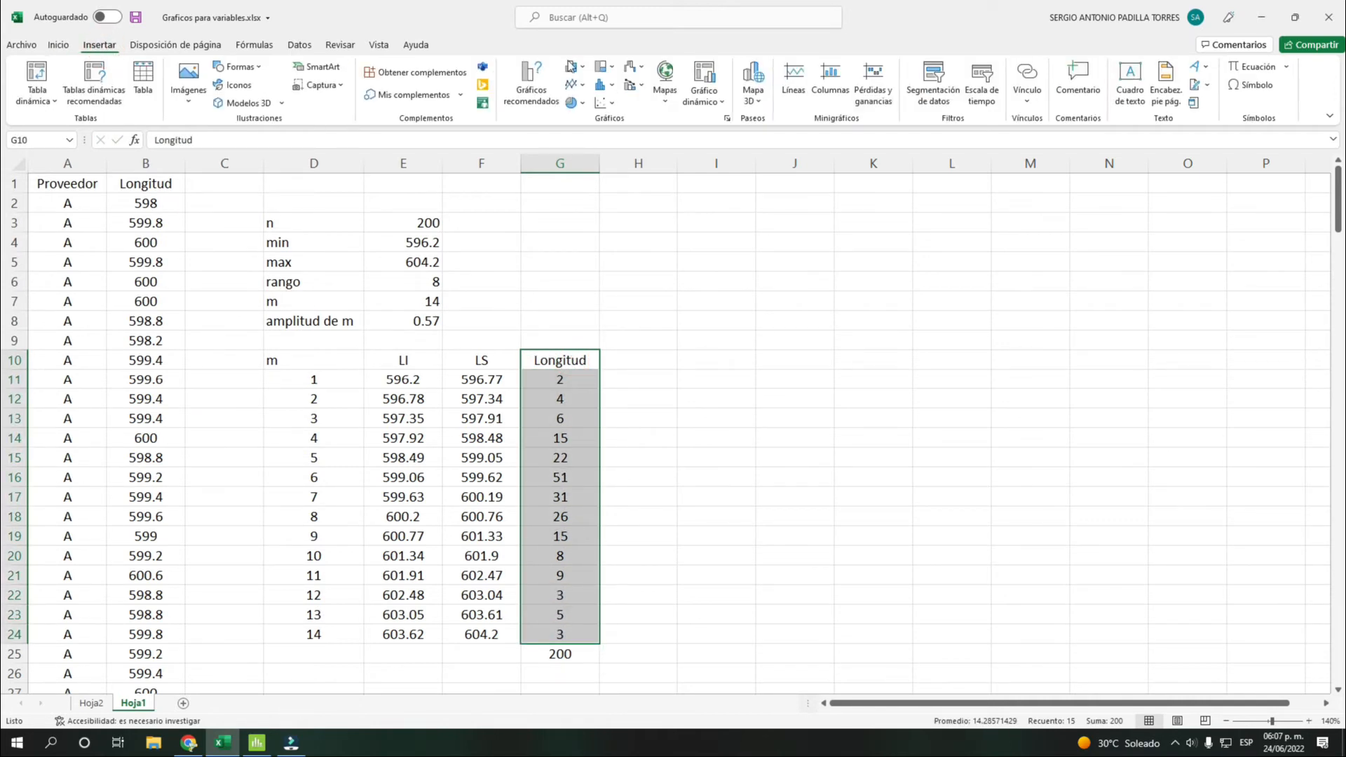
left_click(612, 85)
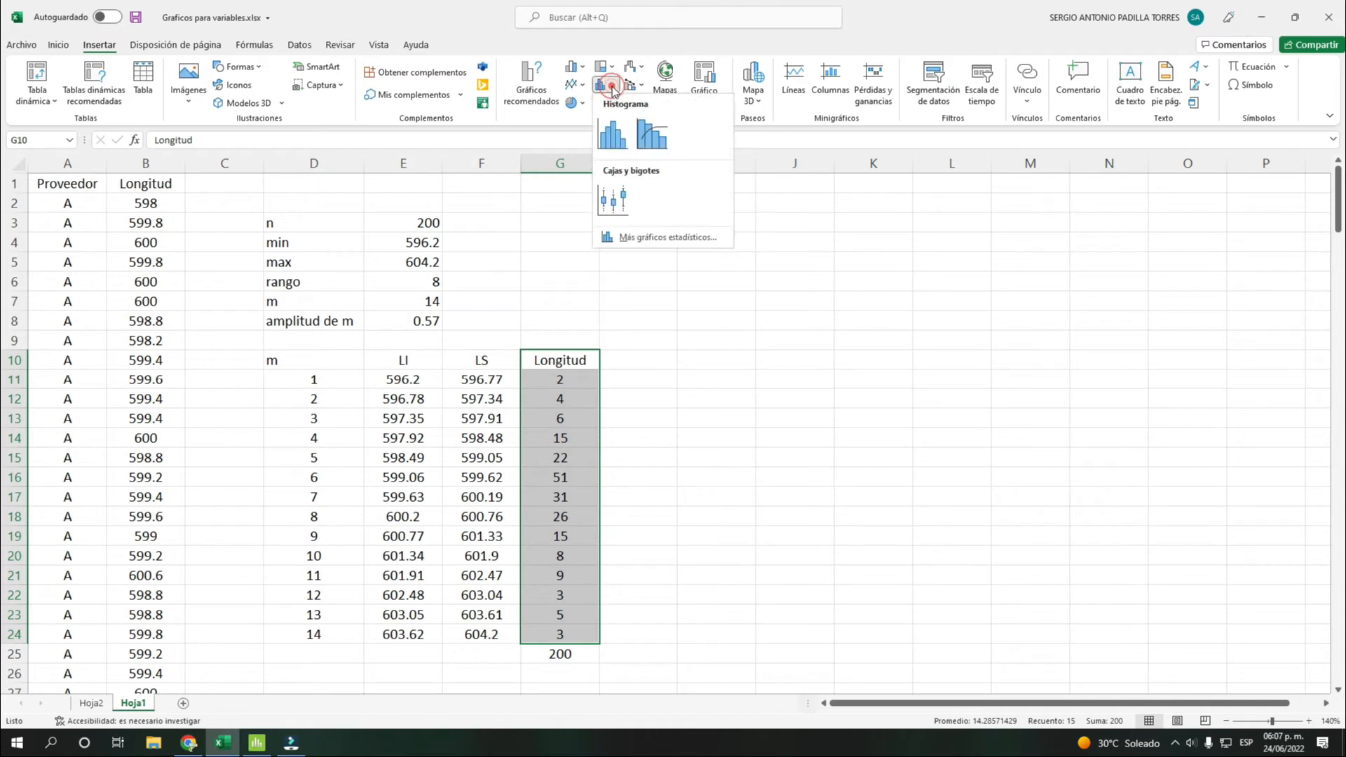
left_click(575, 66)
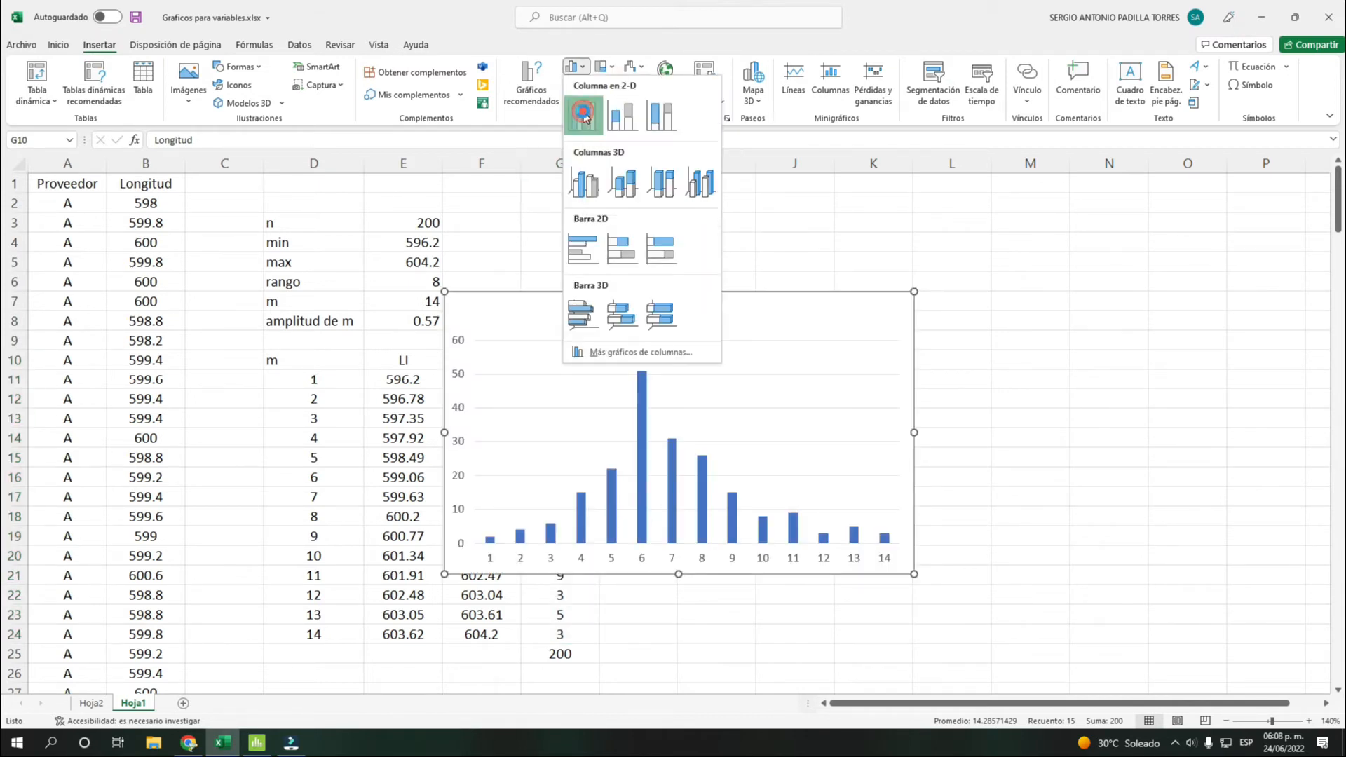
left_click(583, 117)
- Move the column chart off the frequency table to the empty area beside it, enlarge it and deselect it
left_click_drag(841, 303, 1049, 291)
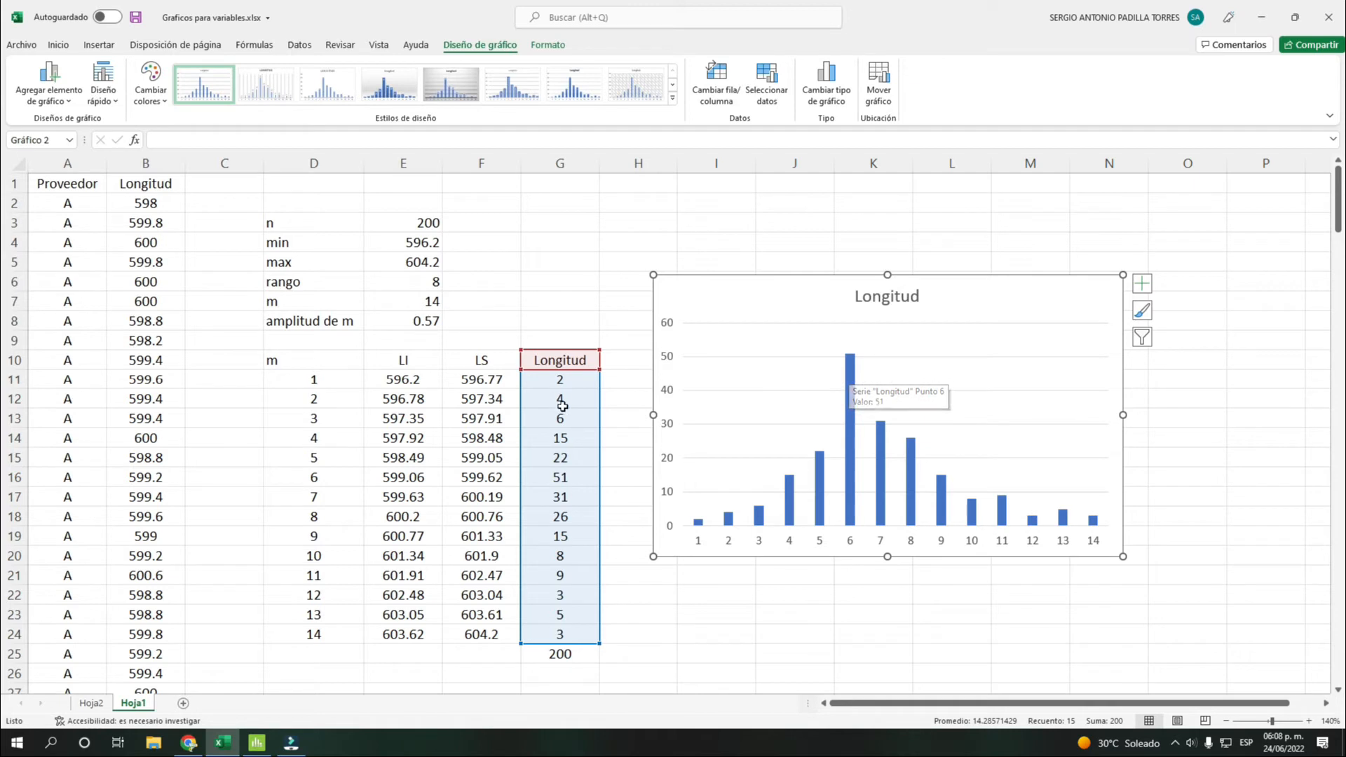
left_click_drag(1122, 558, 1177, 608)
left_click_drag(817, 280, 827, 192)
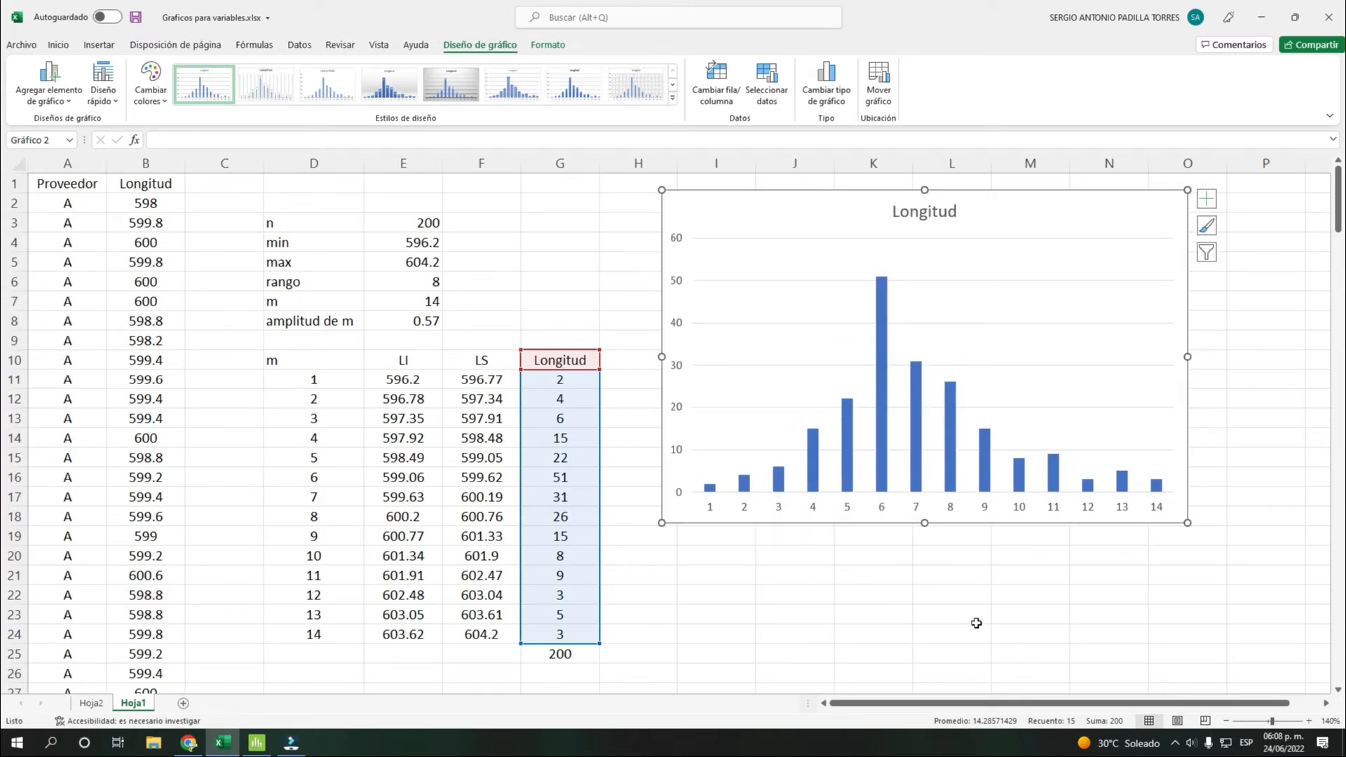
left_click(976, 623)
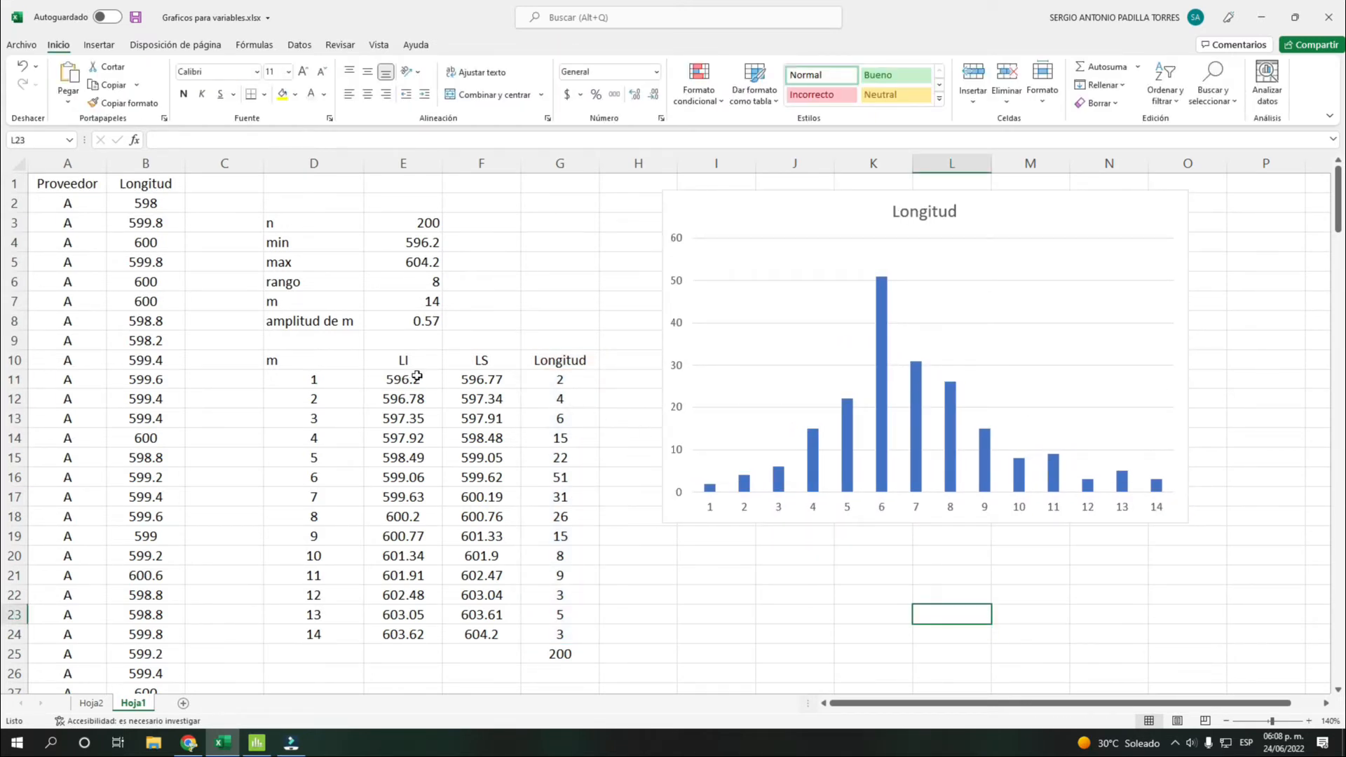
- Review the class limits and Longitud frequencies in the table E10:G24
left_click_drag(379, 364, 568, 633)
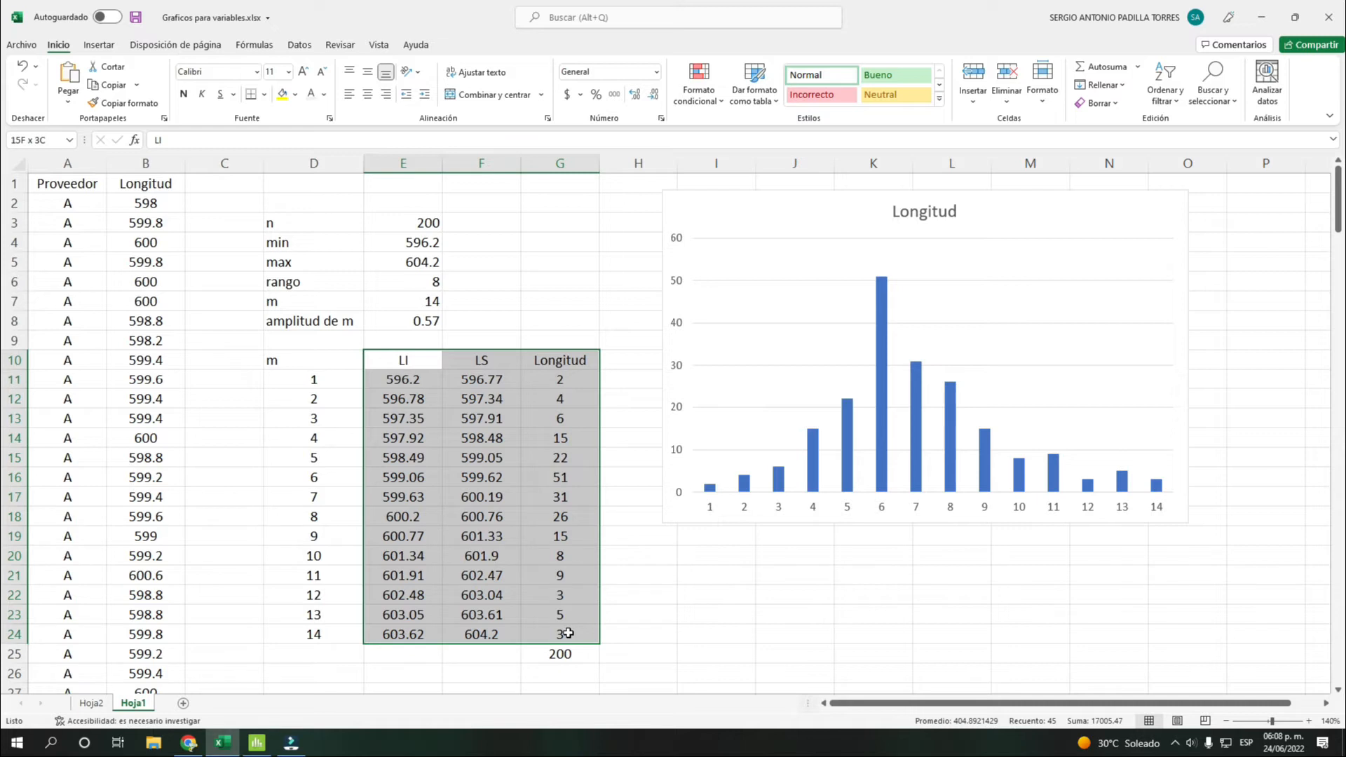
left_click_drag(568, 633, 567, 632)
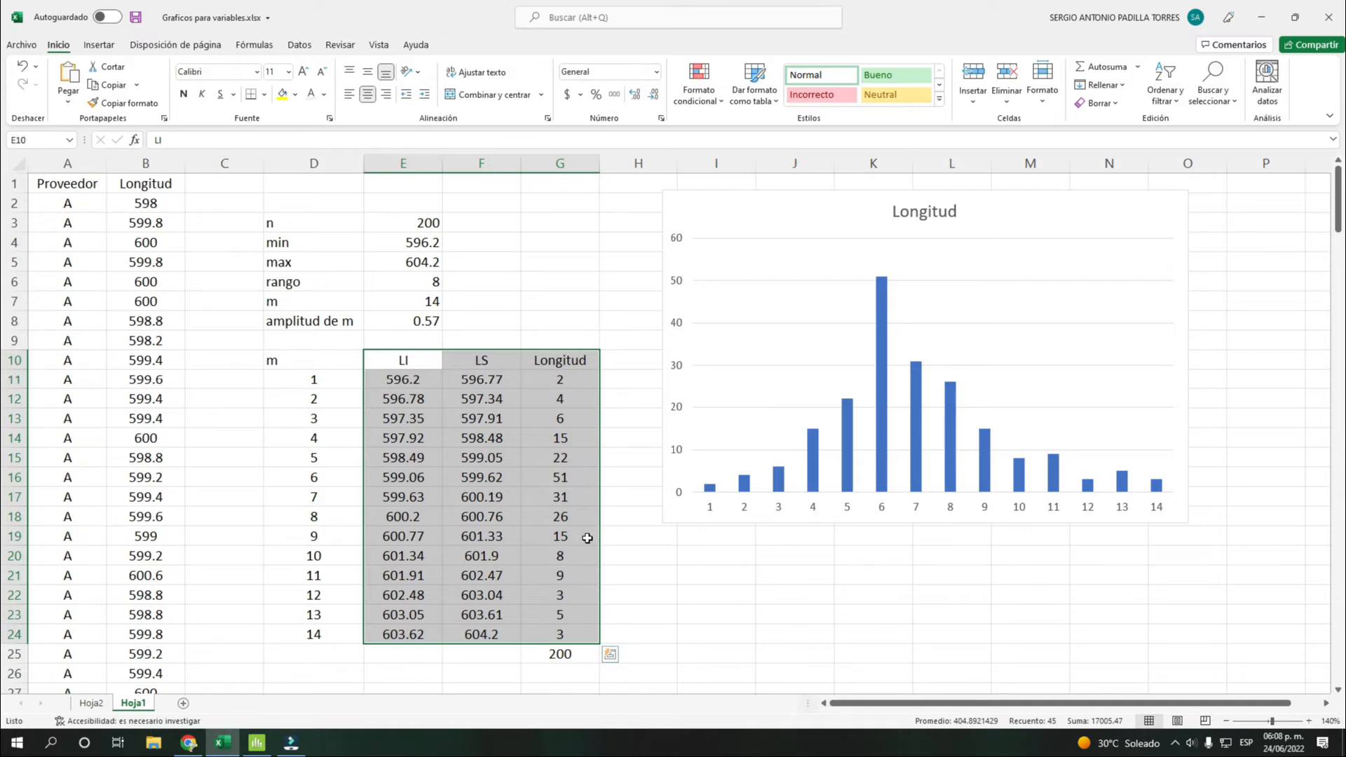
left_click(573, 372)
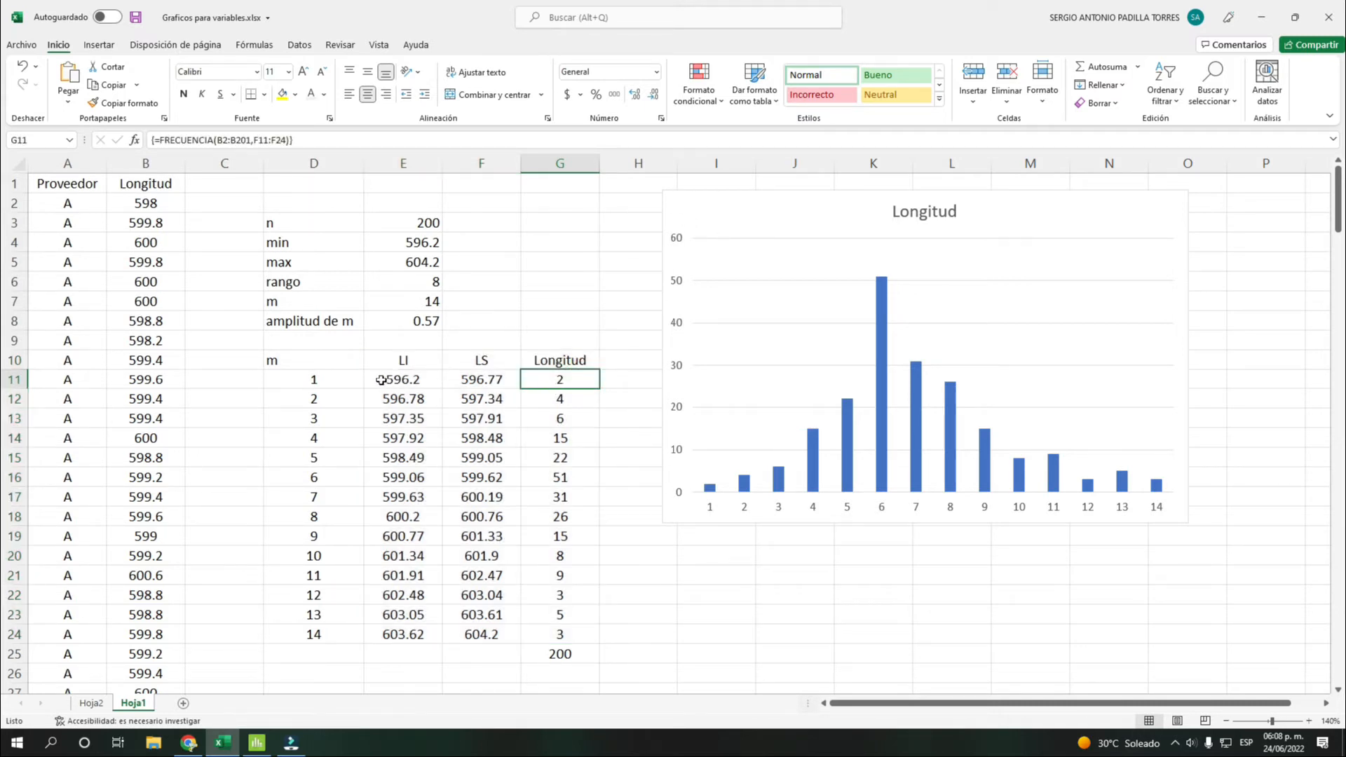
left_click_drag(392, 380, 586, 634)
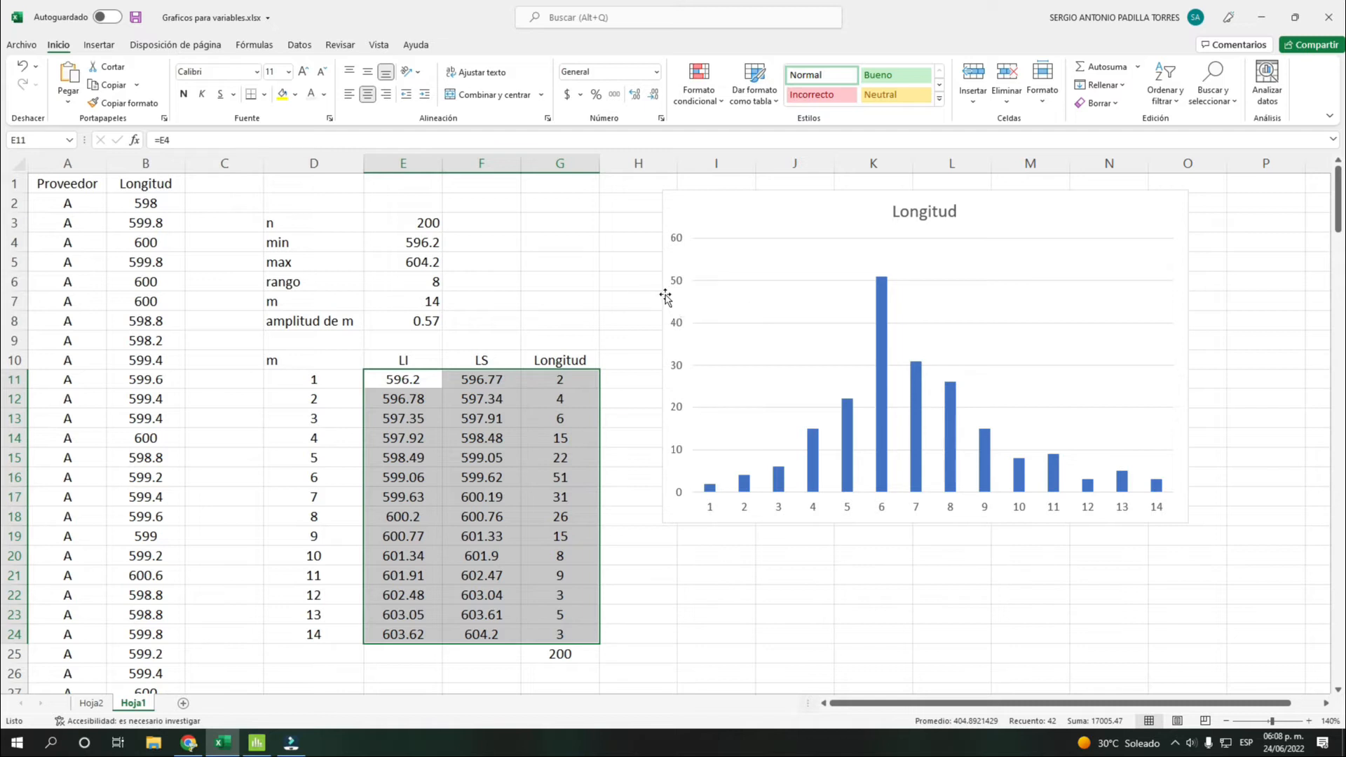
left_click(543, 396)
- Insert a Histogram chart from the raw Longitud data in B1:B201
left_click_drag(154, 185, 125, 653)
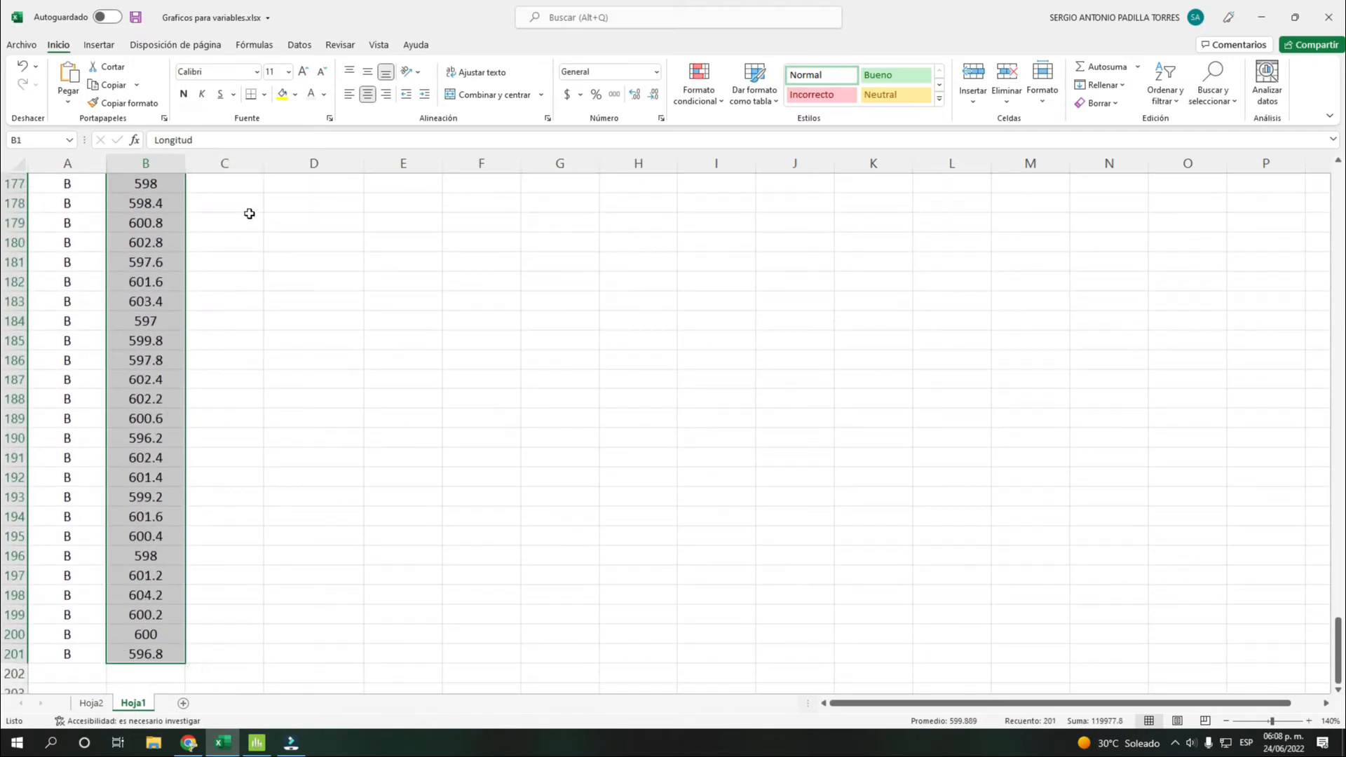
scroll(444, 309, "up", 19)
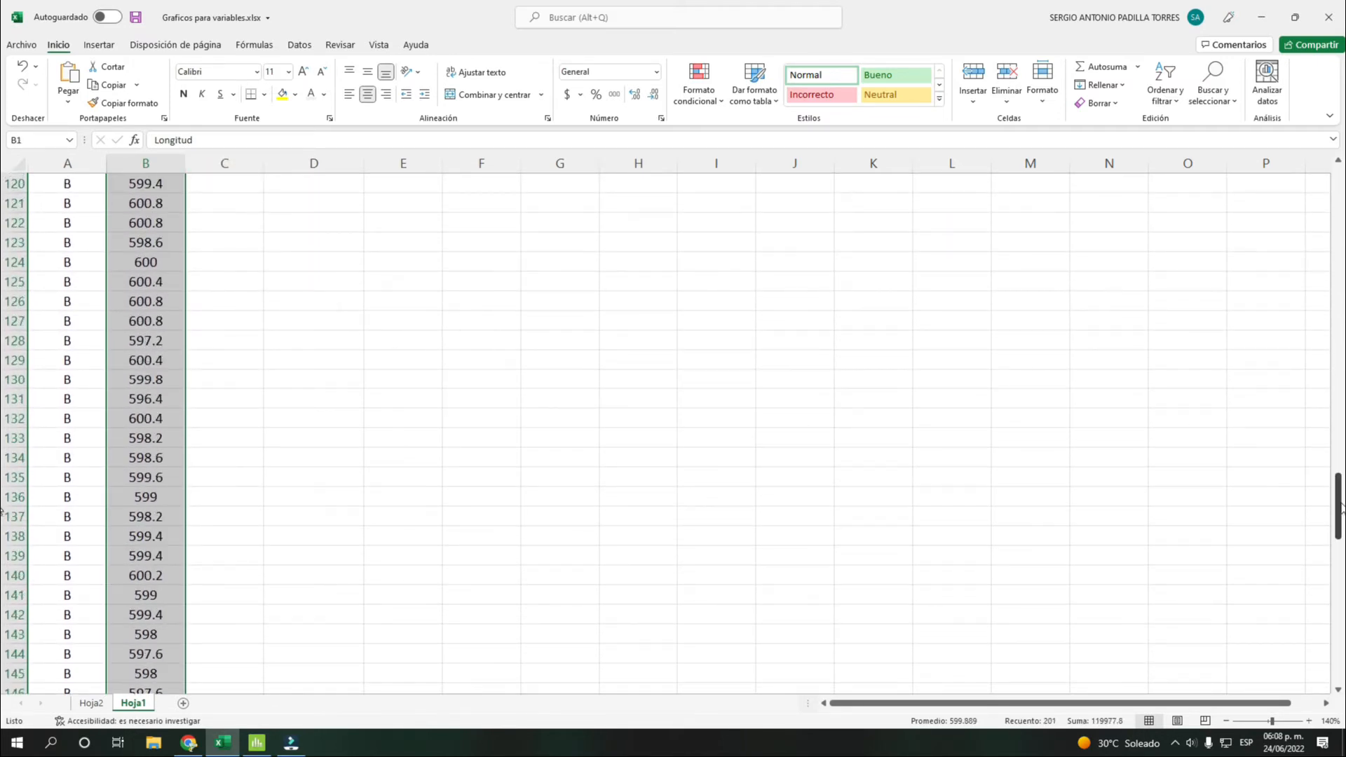
left_click_drag(1337, 506, 1337, 200)
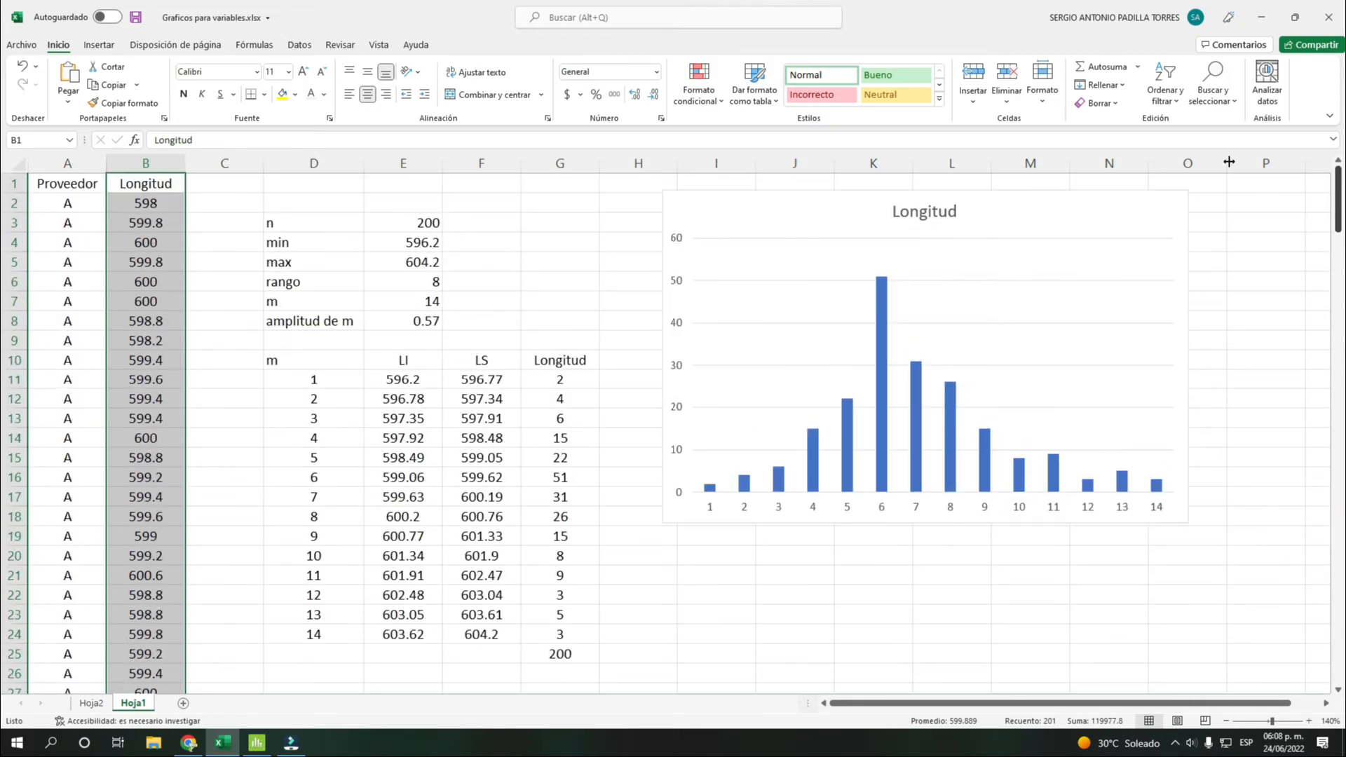
left_click(99, 45)
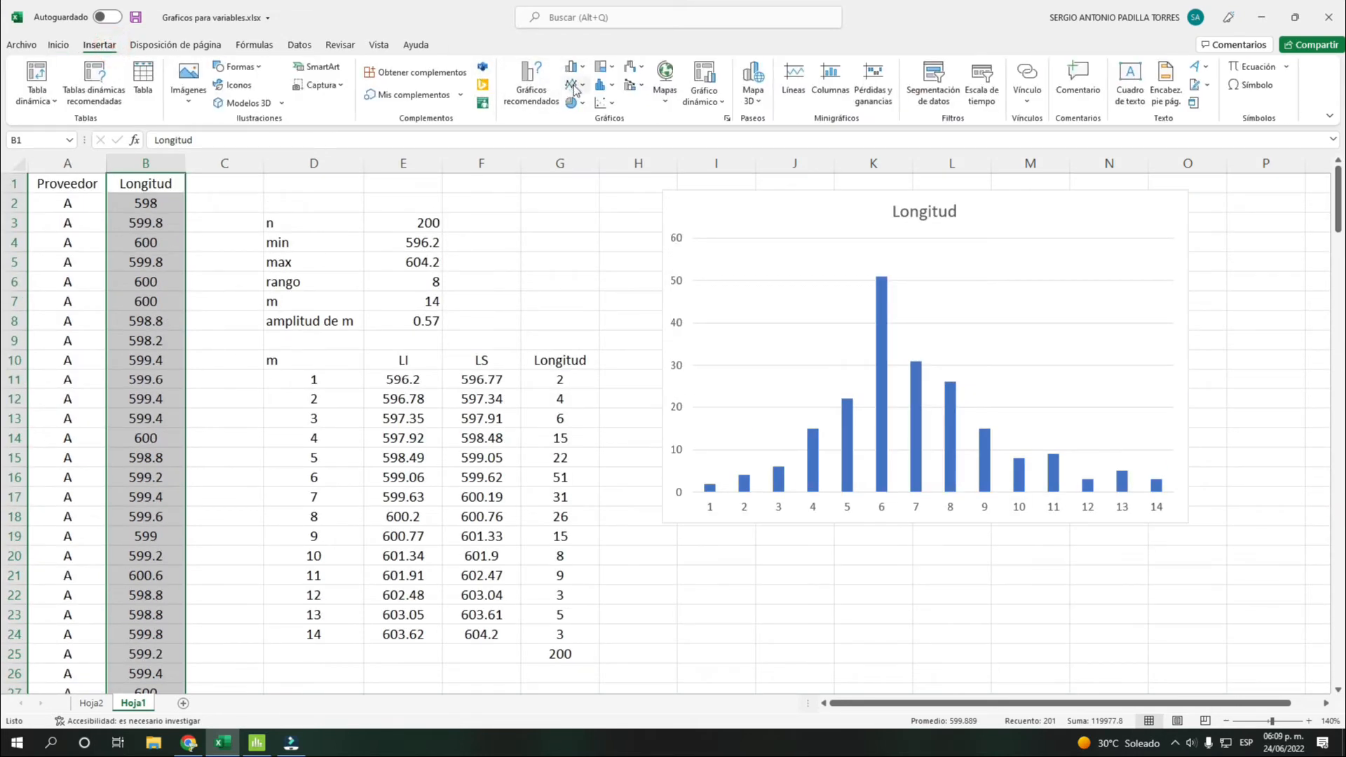
left_click(612, 87)
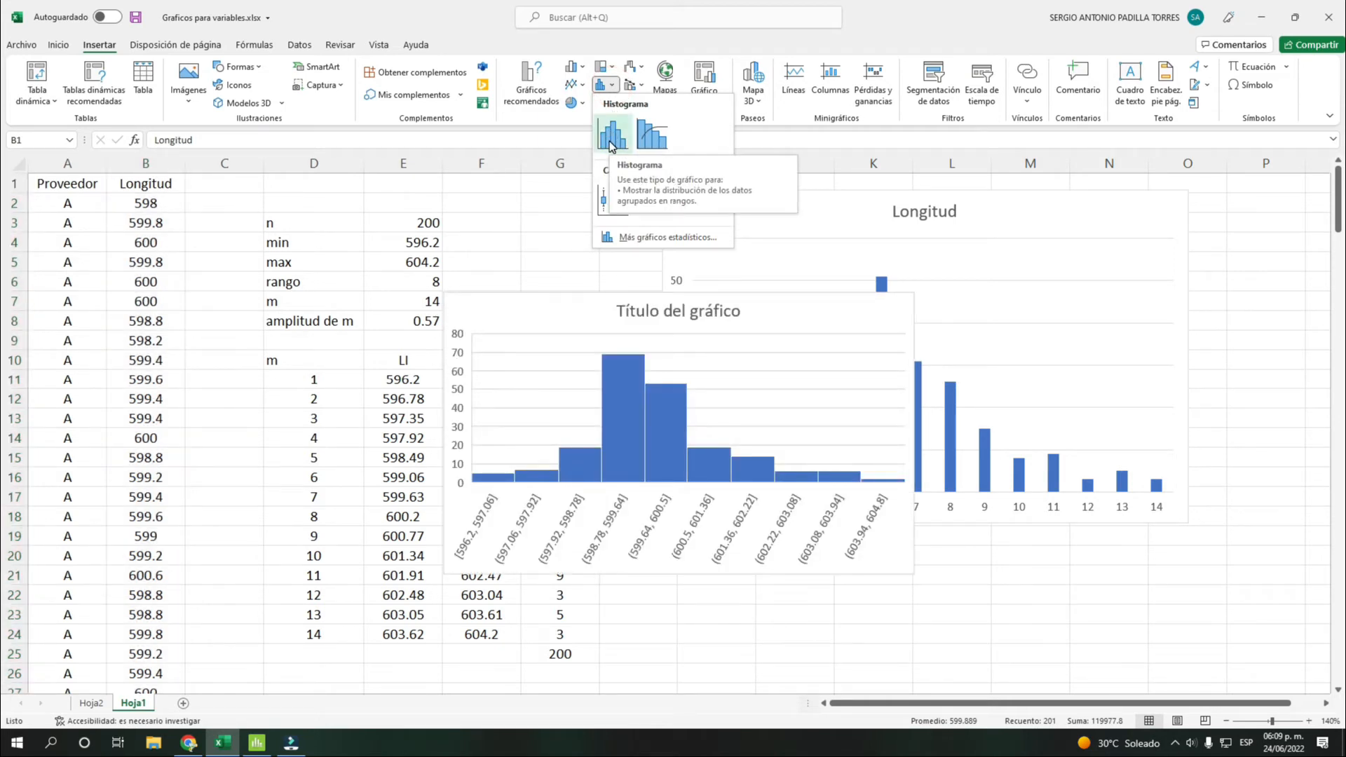
left_click(611, 145)
- Move the histogram directly below the Longitud column chart and widen it to about the same width
left_click_drag(775, 294, 993, 531)
scroll(1021, 480, "down", 2)
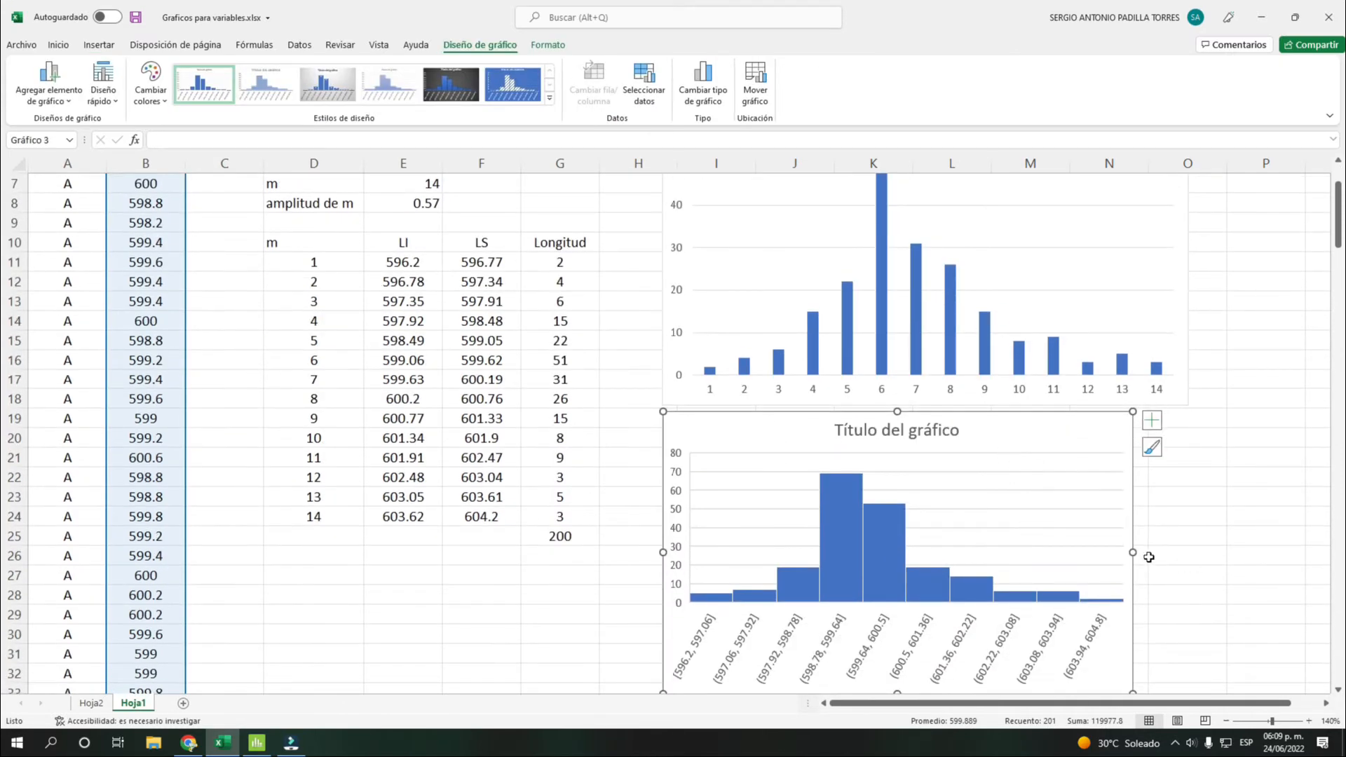
left_click_drag(1132, 553, 1191, 553)
scroll(1051, 330, "up", 2)
- Examine the Longitud column chart against its source frequencies in G10:G24
left_click(1075, 207)
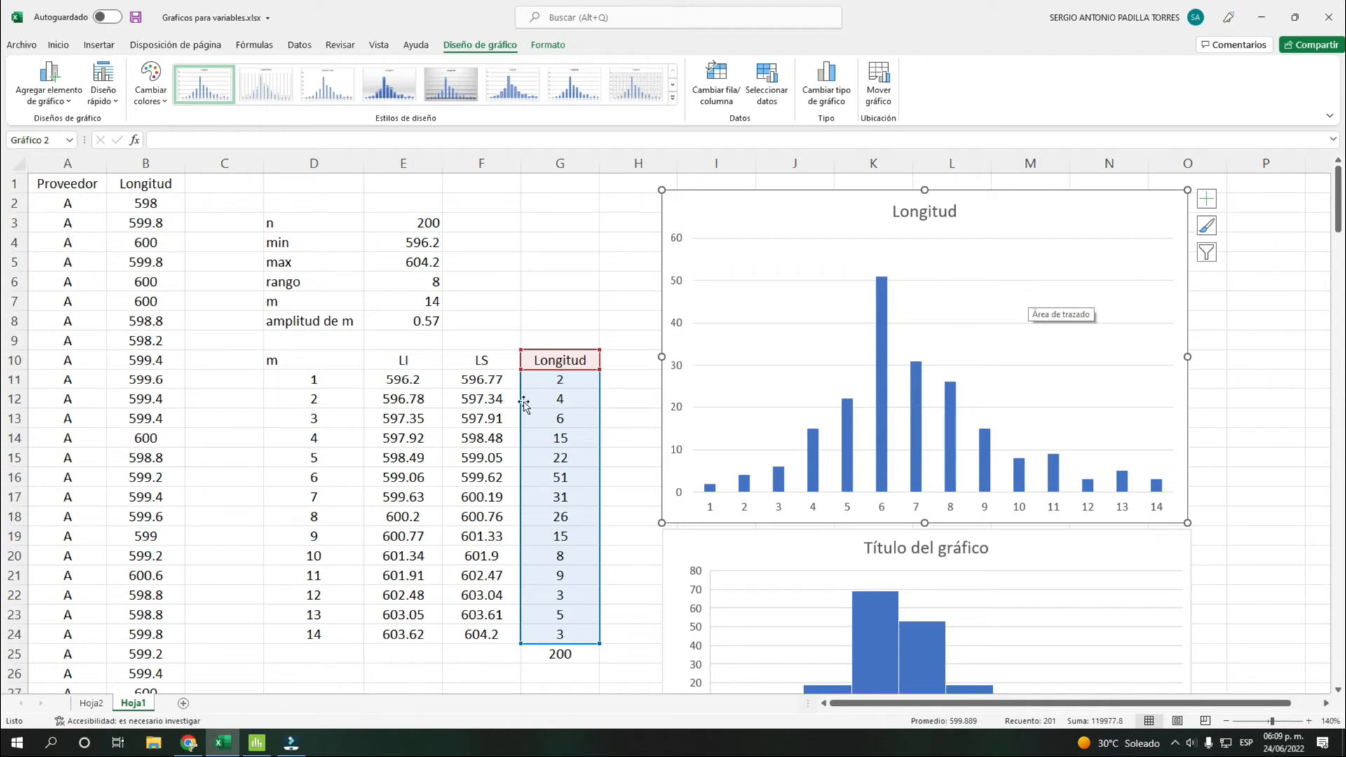
left_click(559, 384)
left_click_drag(563, 358, 589, 636)
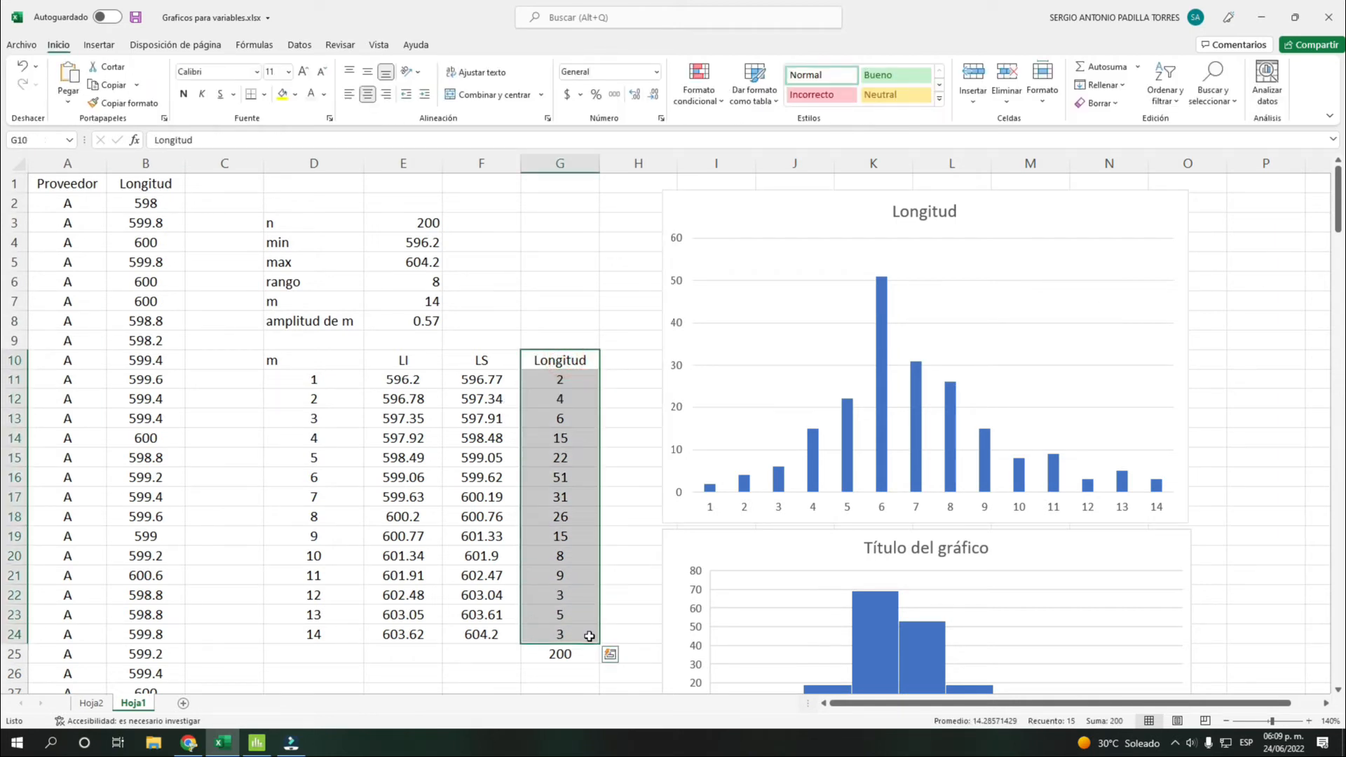
scroll(592, 576, "down", 2)
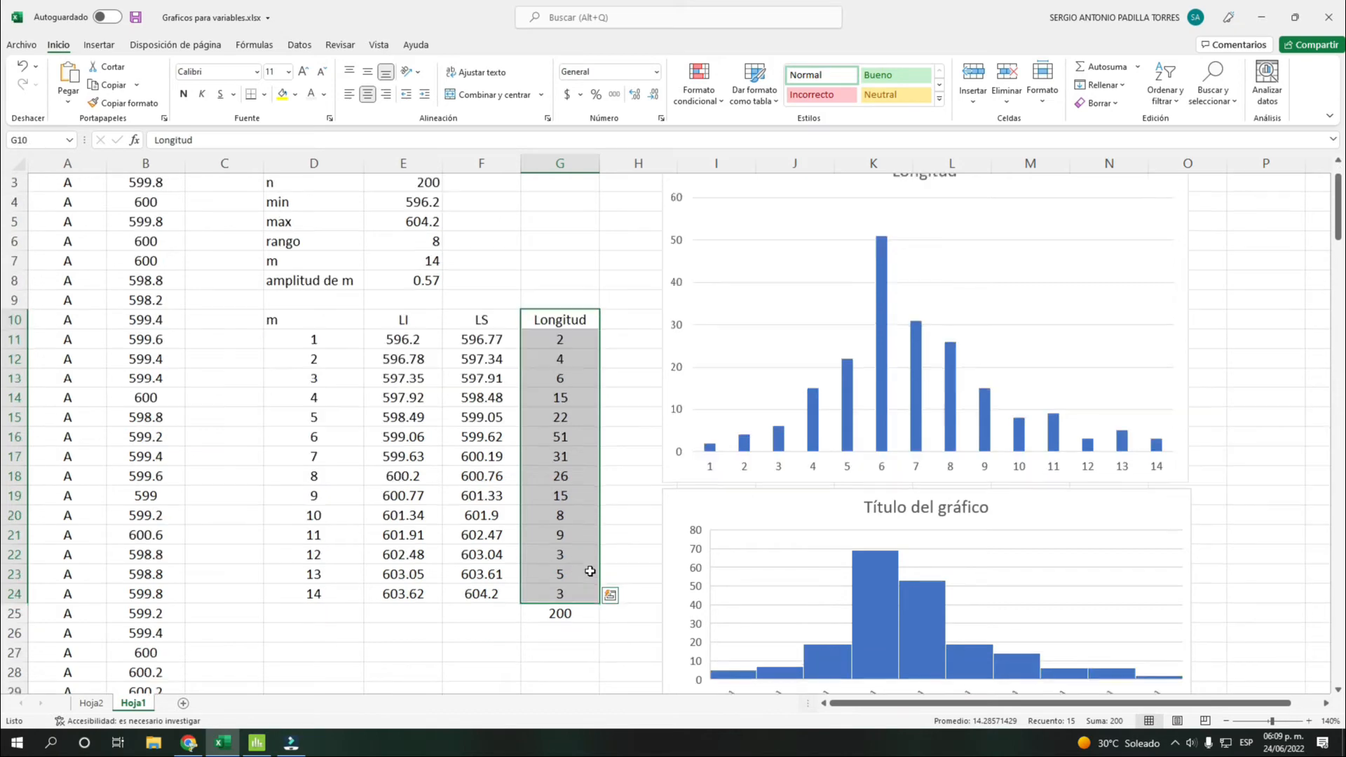
scroll(588, 565, "up", 2)
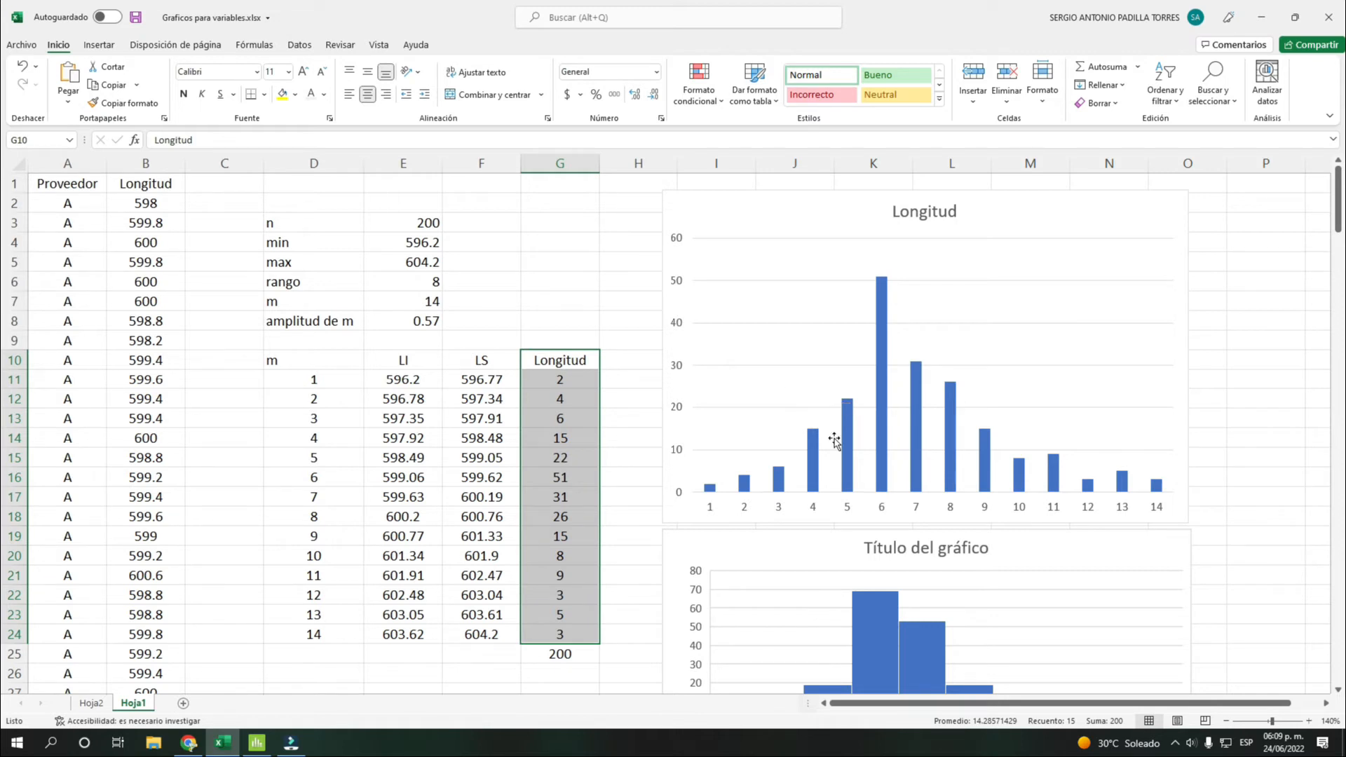
mouse_move(842, 445)
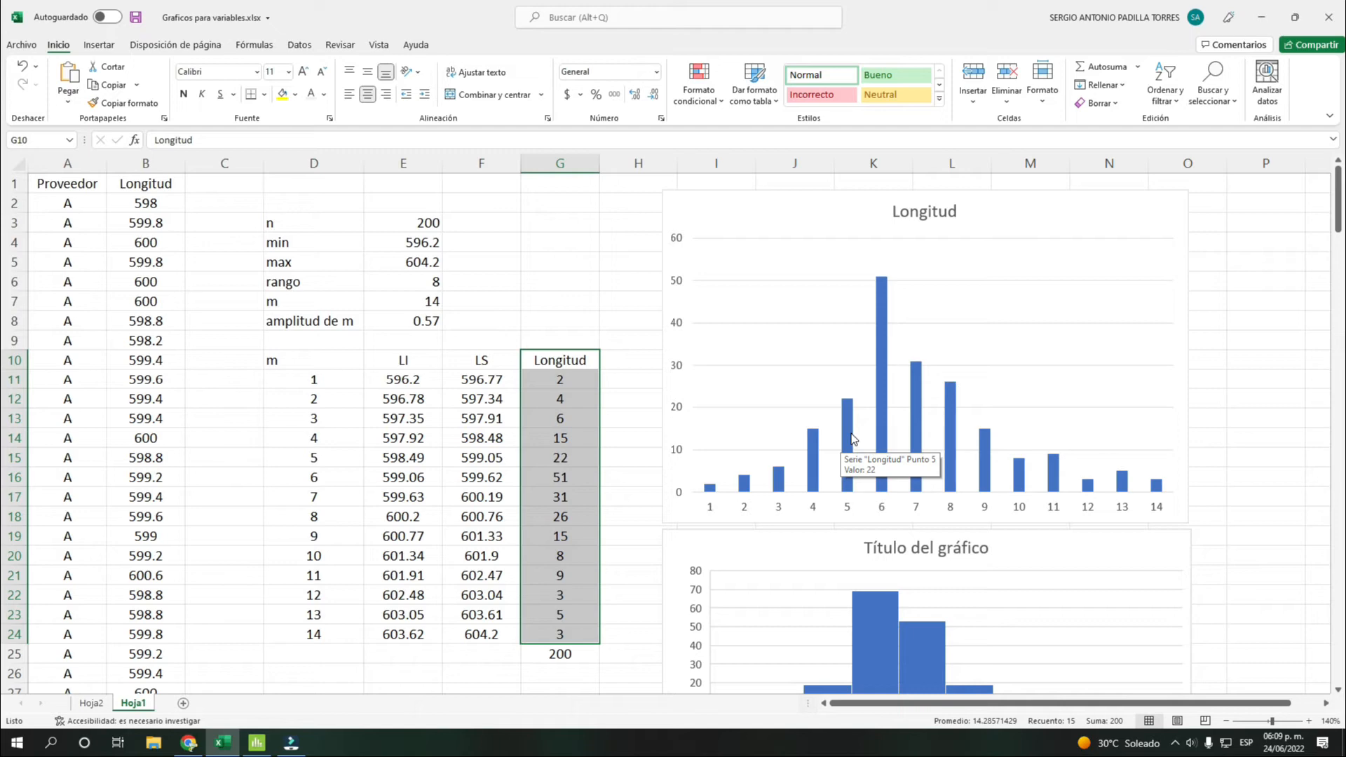
- Examine the histogram against its source Longitud data in column B
scroll(935, 442, "down", 2)
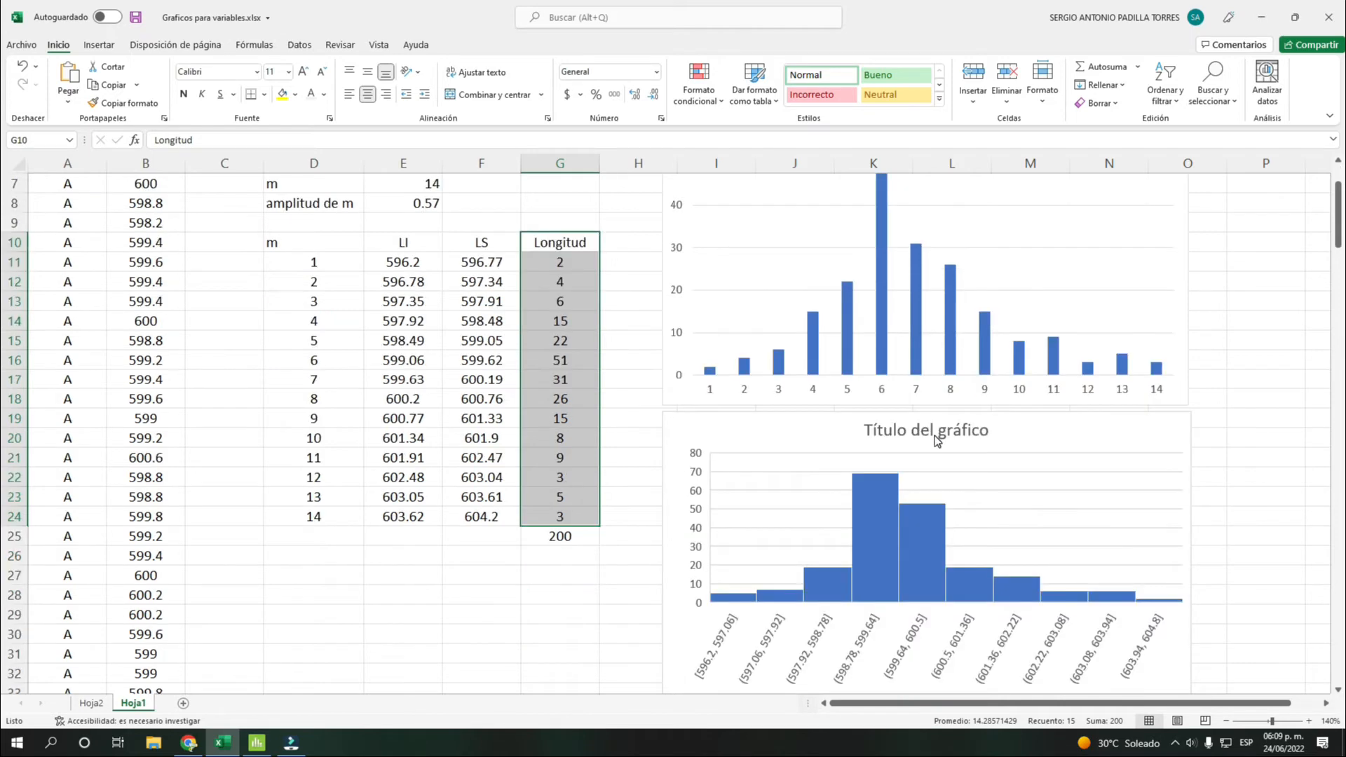
left_click(1051, 429)
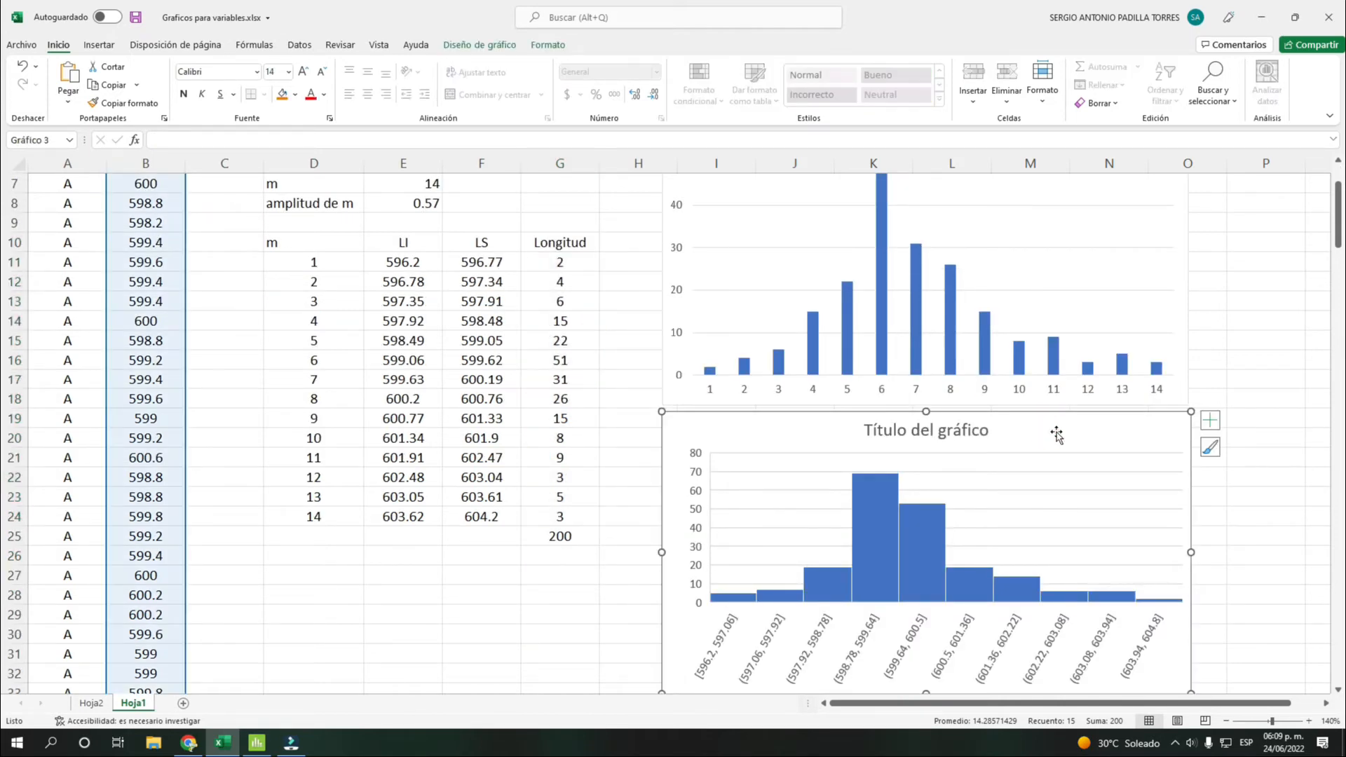
scroll(1056, 434, "up", 2)
left_click(164, 183)
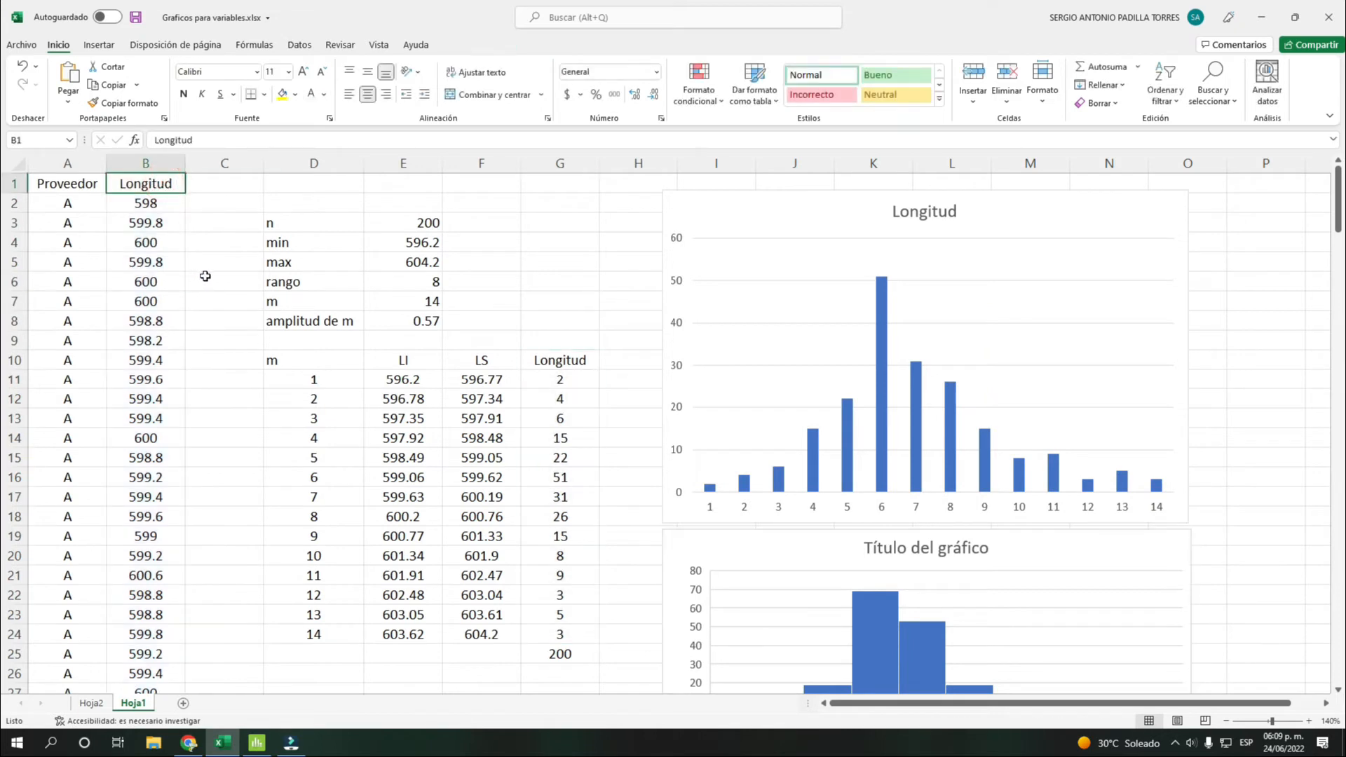
left_click(1031, 553)
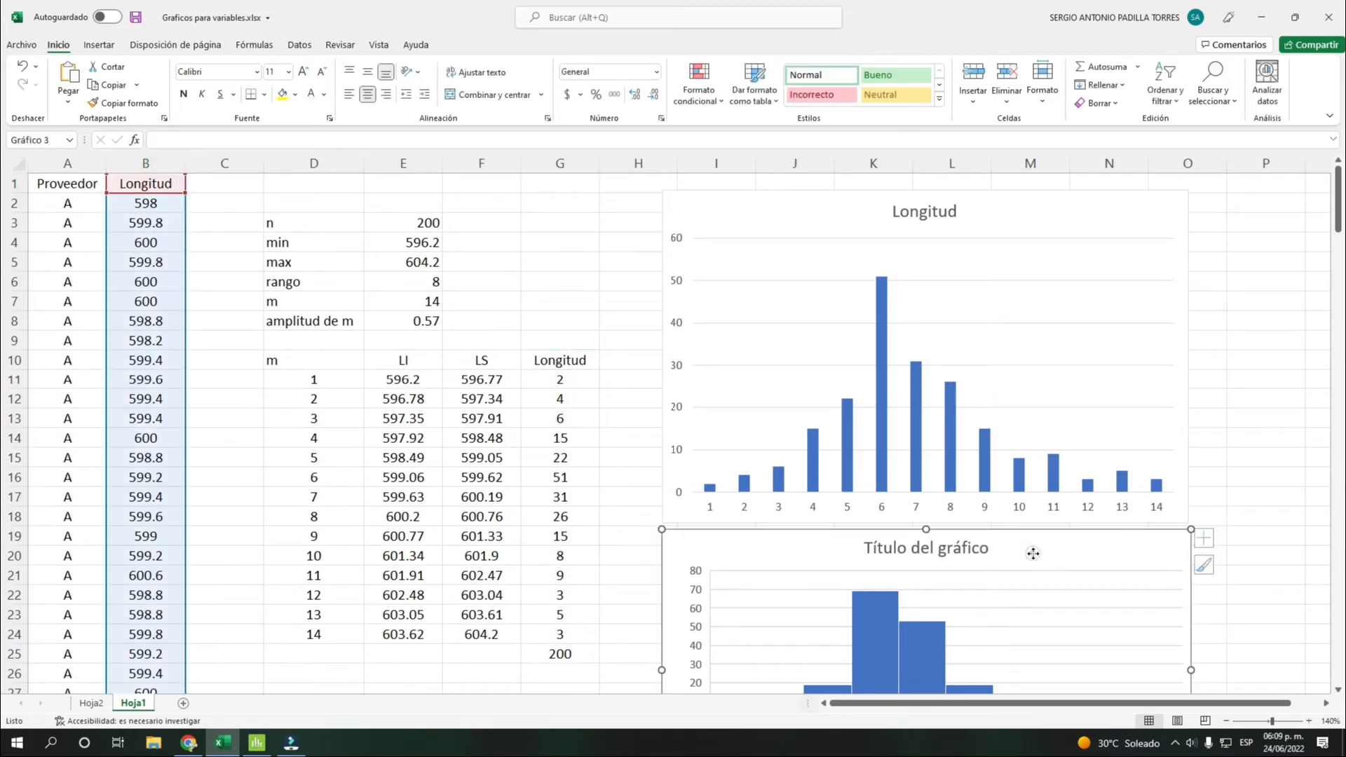
left_click(1085, 554)
scroll(1085, 553, "down", 3)
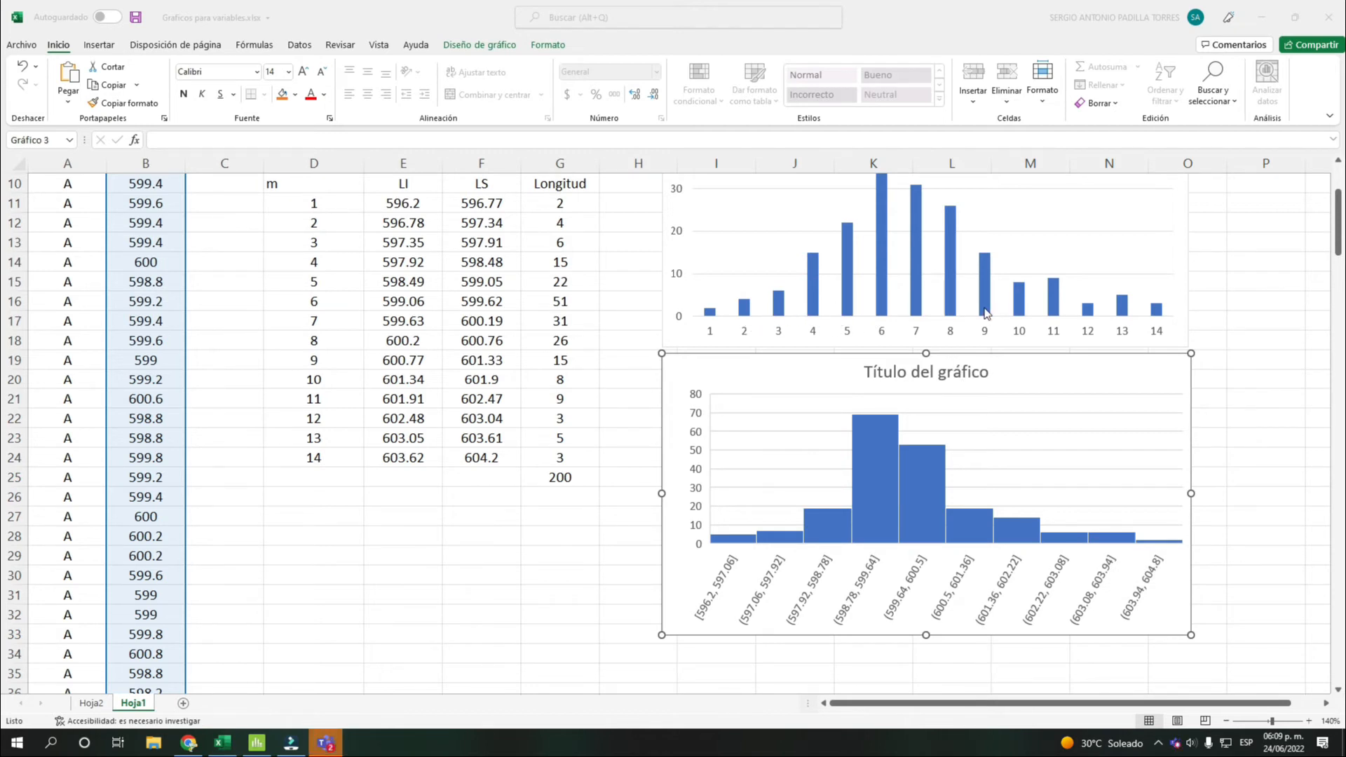
- Widen the histogram slightly beyond the column chart's edge
left_click(1074, 367)
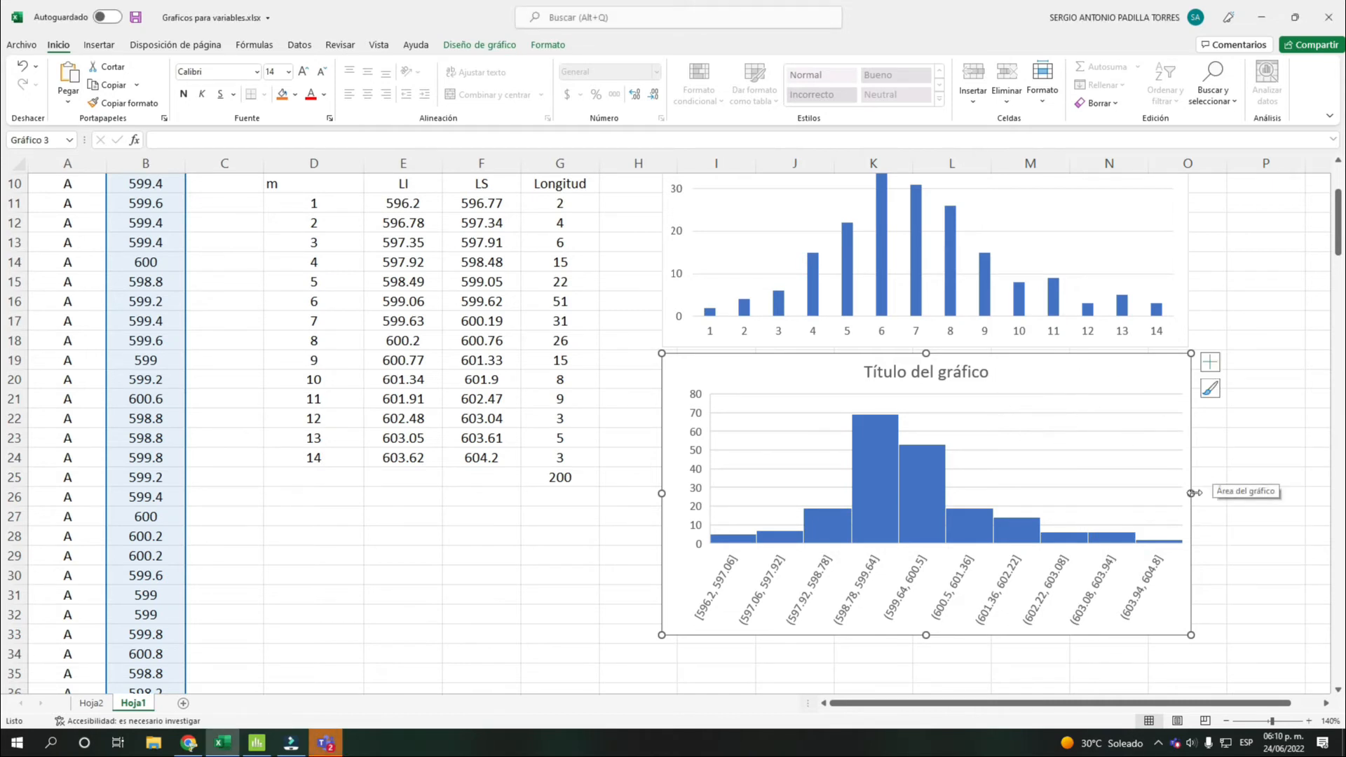
left_click_drag(1190, 493, 1210, 493)
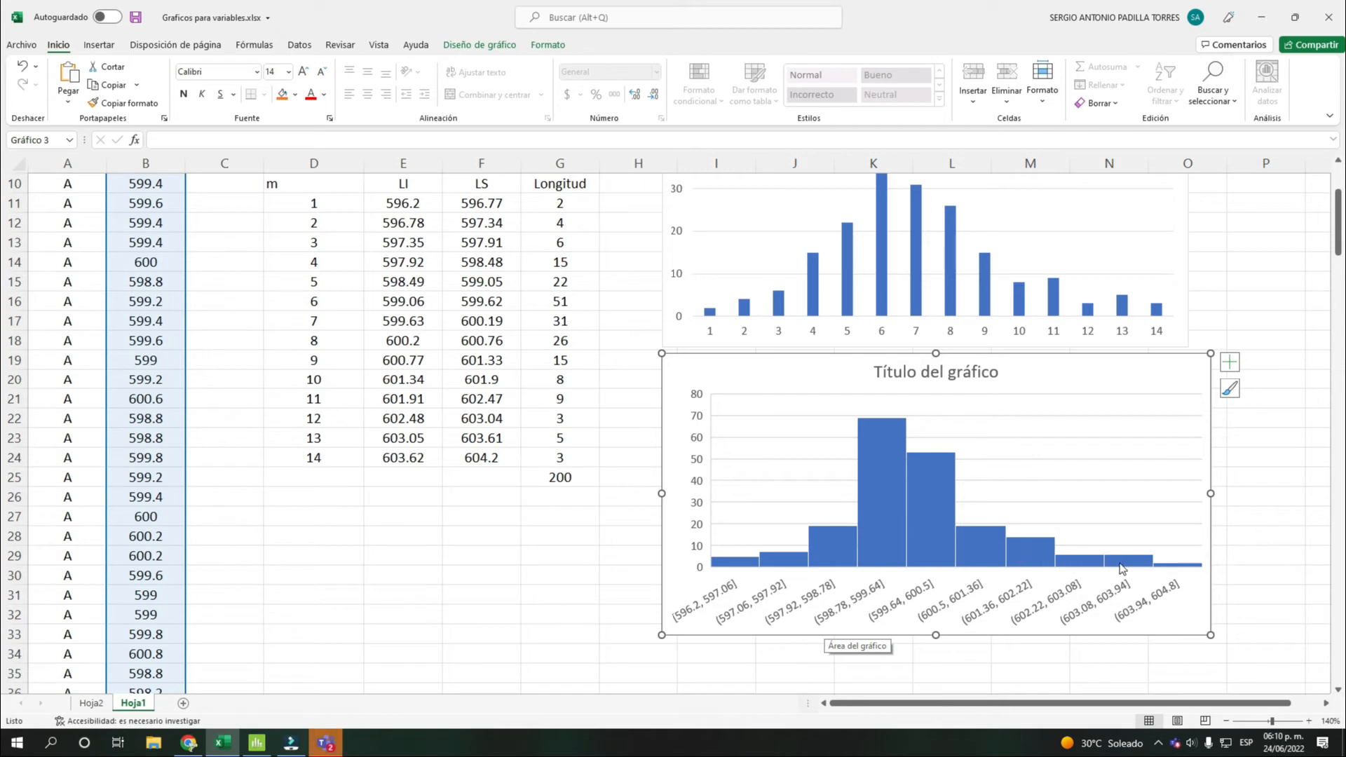
left_click(1326, 703)
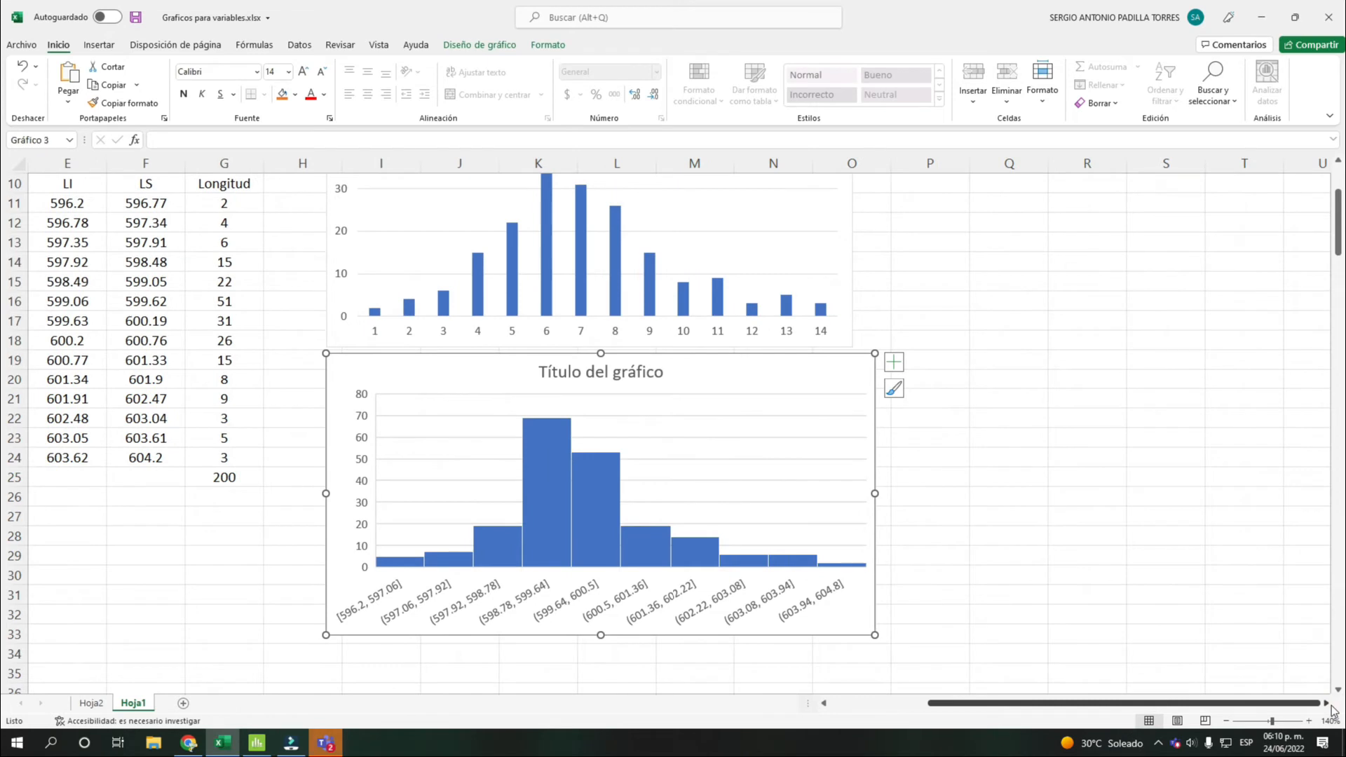
left_click(1327, 704)
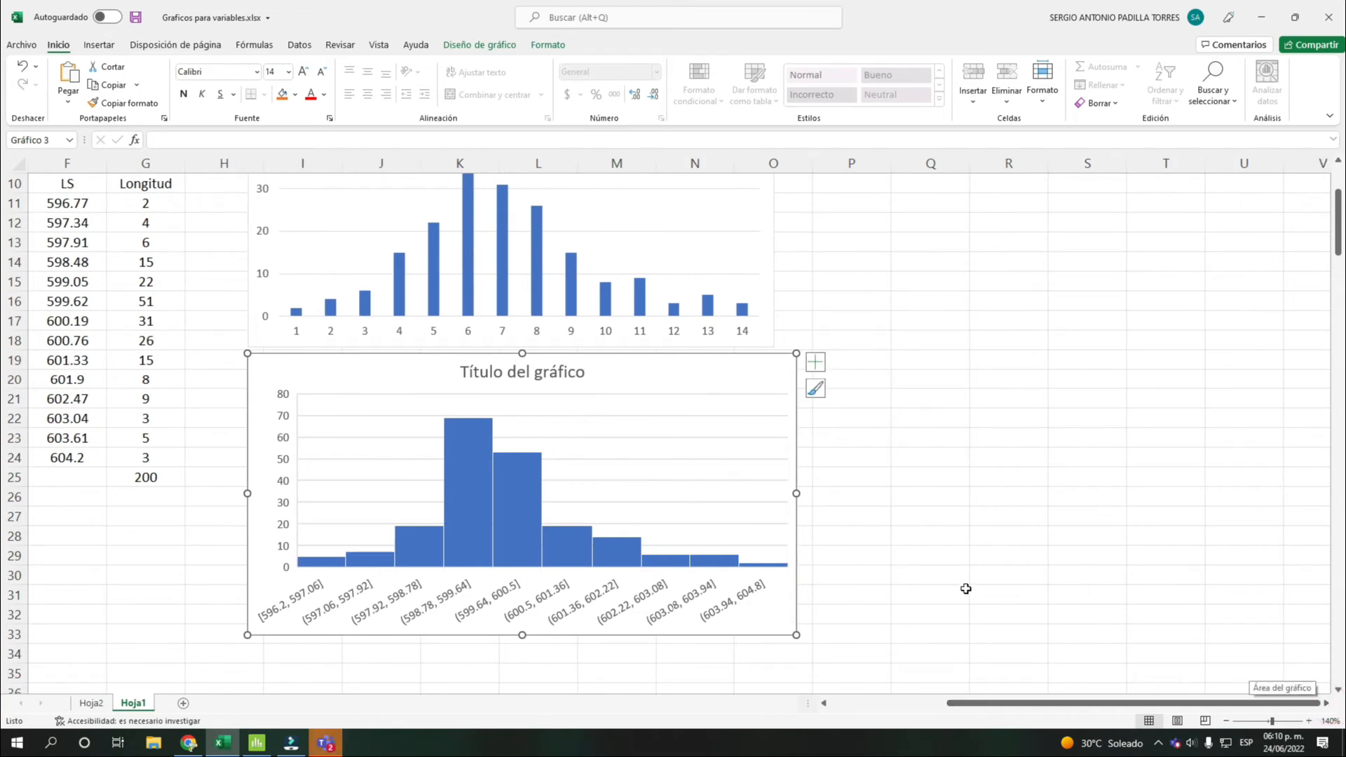
- Compare the column chart's 14 classes and bar heights with the histogram's bars and interval labels
scroll(965, 589, "up", 2)
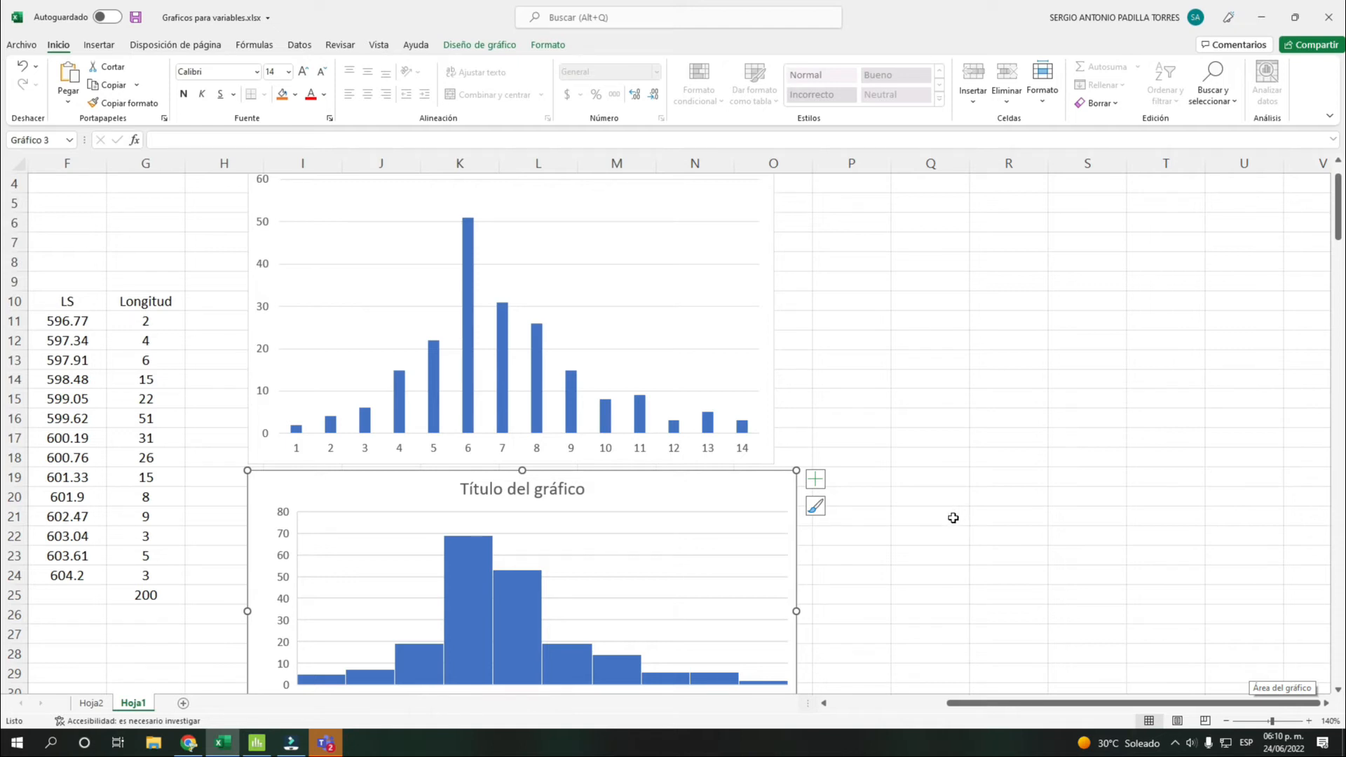
scroll(953, 518, "down", 1)
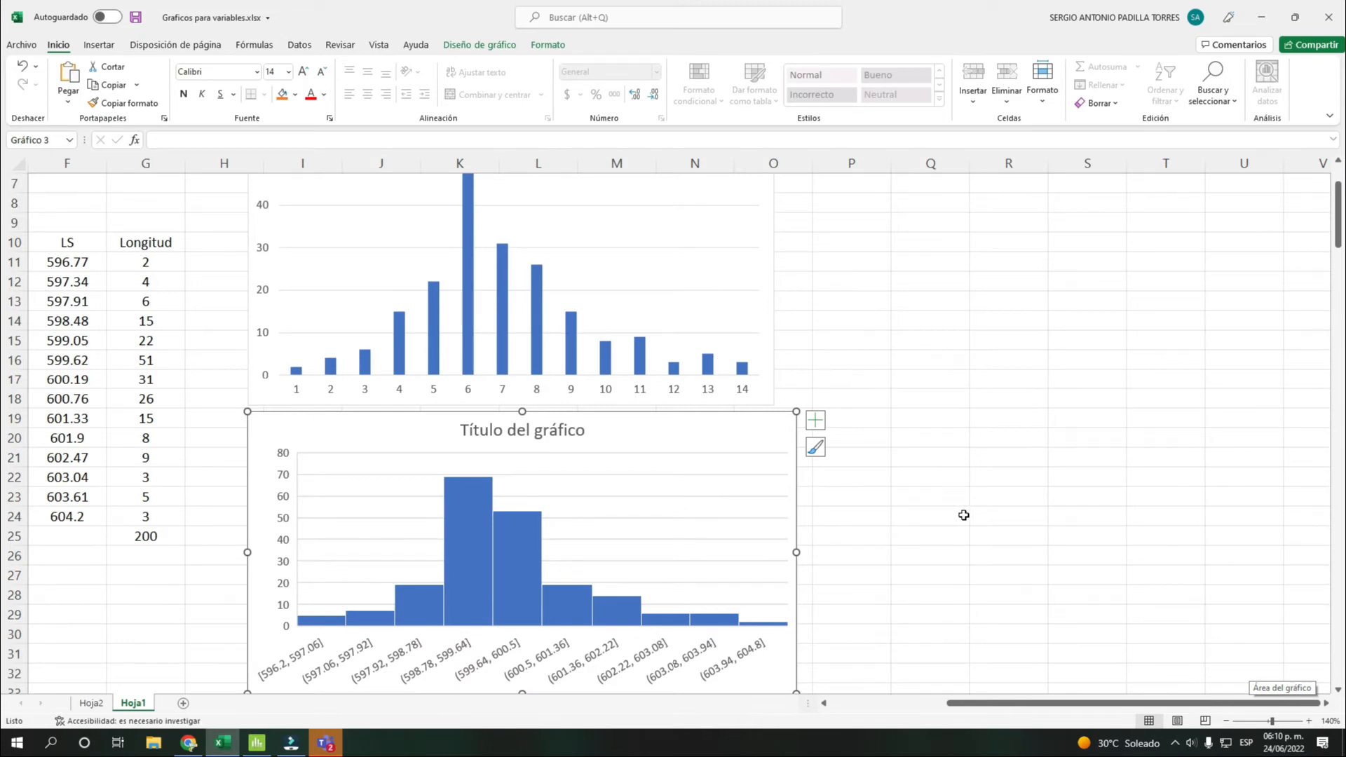
scroll(993, 521, "up", 2)
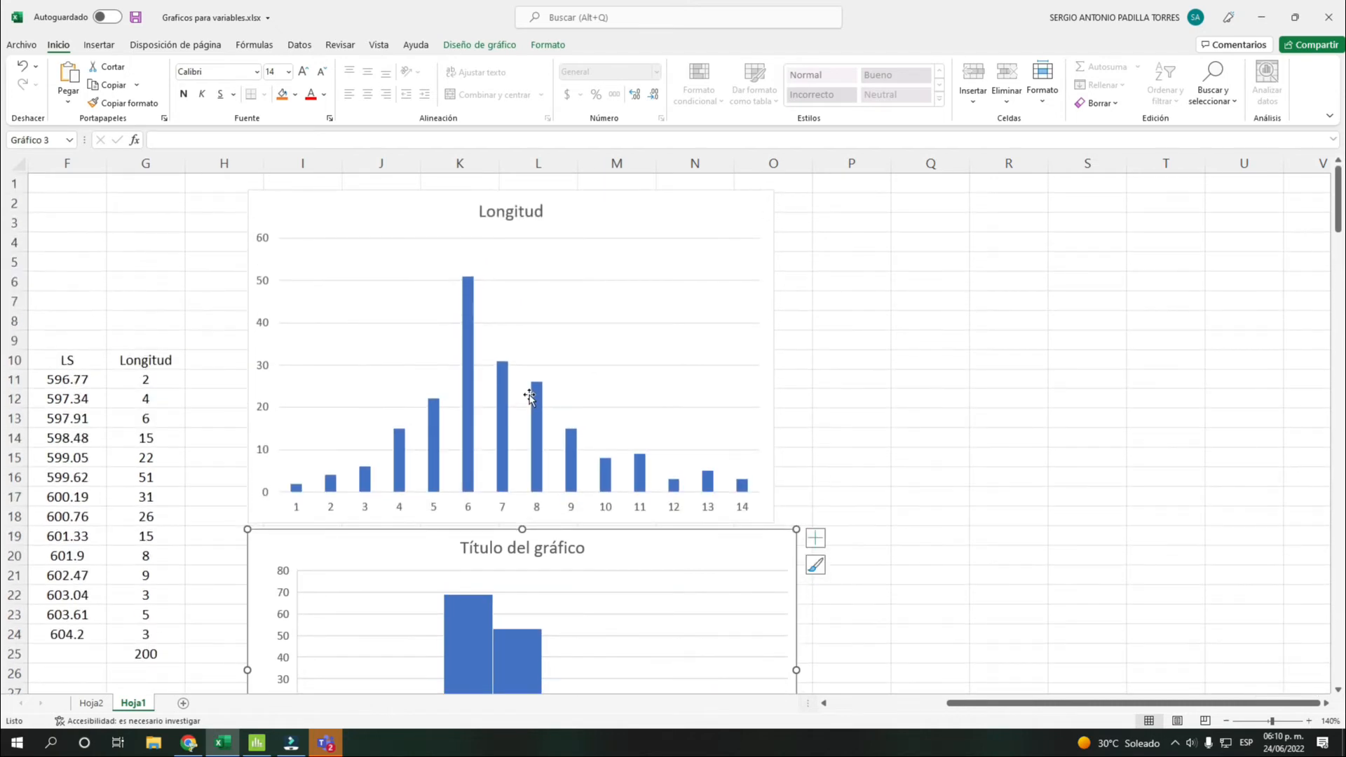
mouse_move(531, 395)
mouse_move(476, 304)
scroll(747, 530, "down", 4)
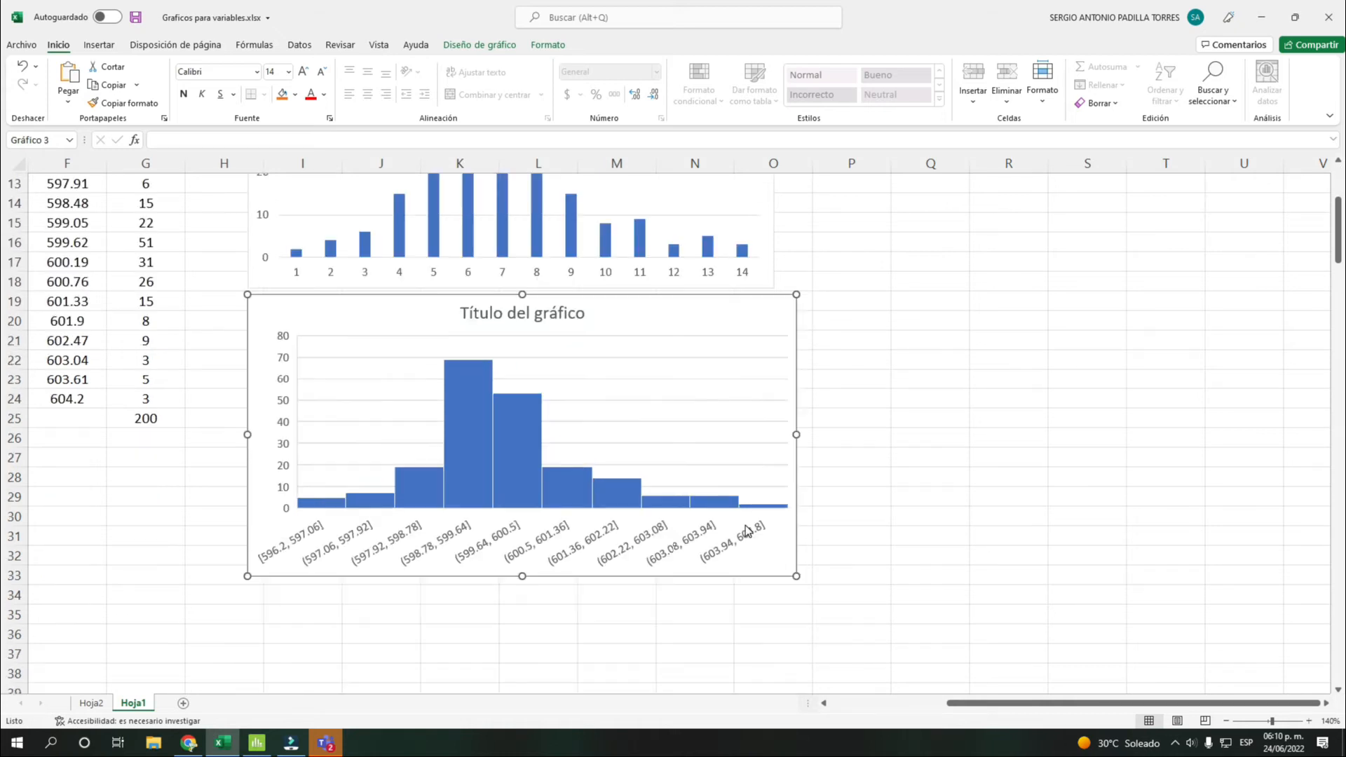
scroll(747, 531, "up", 2)
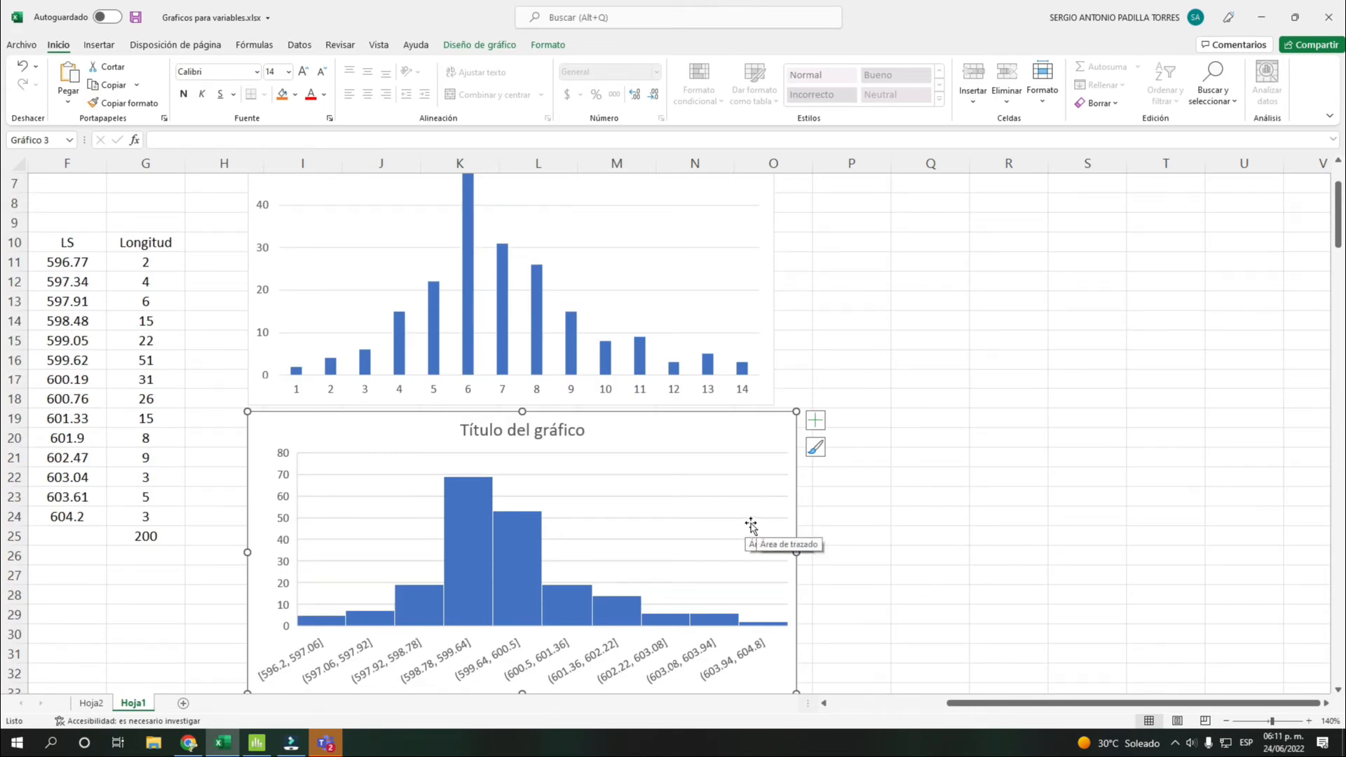
scroll(747, 530, "down", 1)
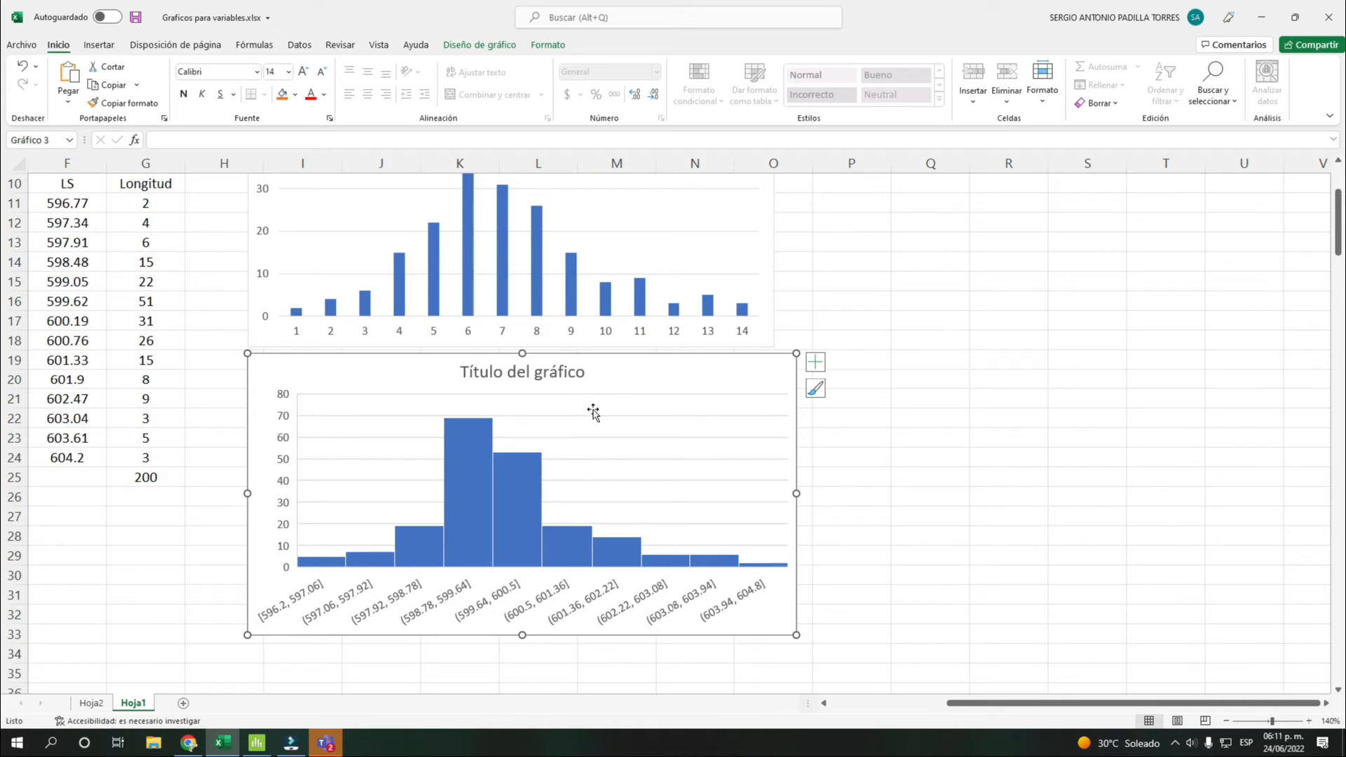
- Set the histogram's horizontal axis to use a fixed number of bins (Número de rangos) of 14
right_click(639, 372)
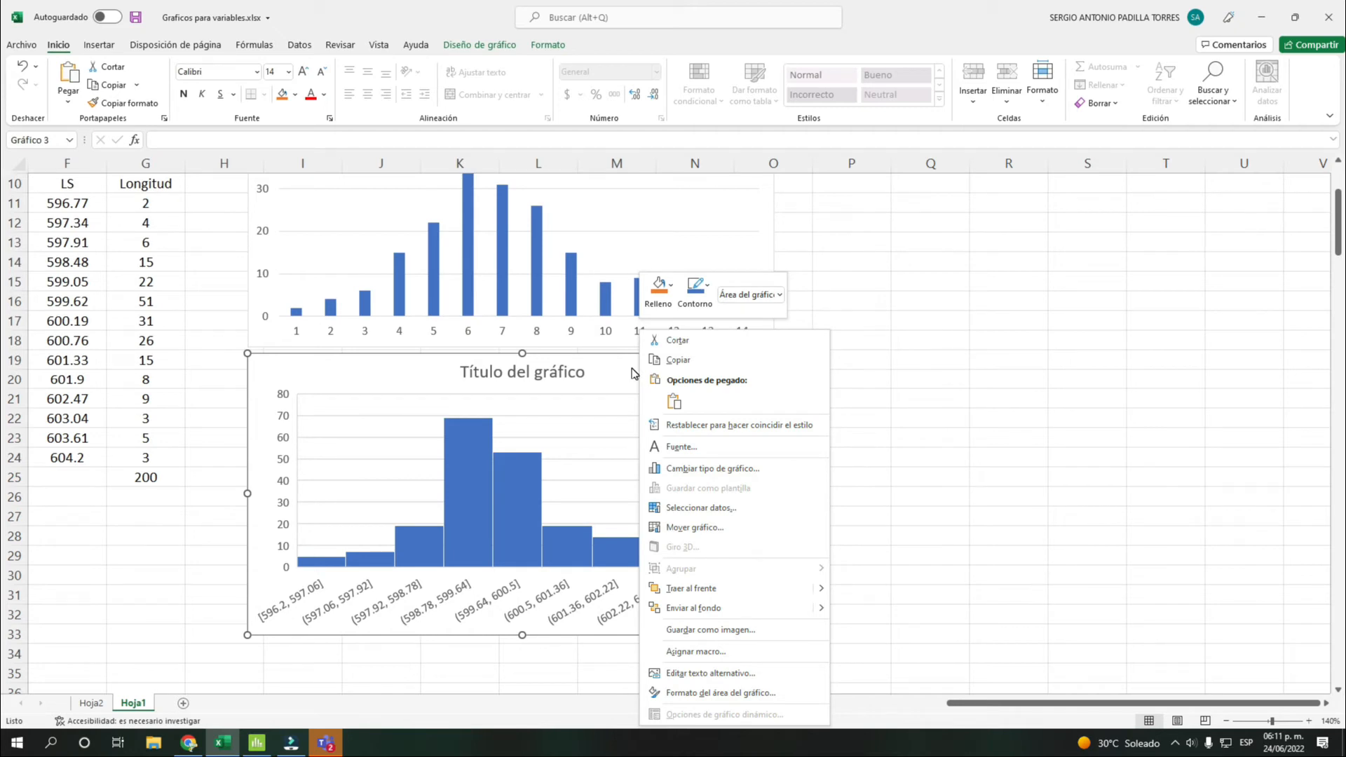
left_click(688, 693)
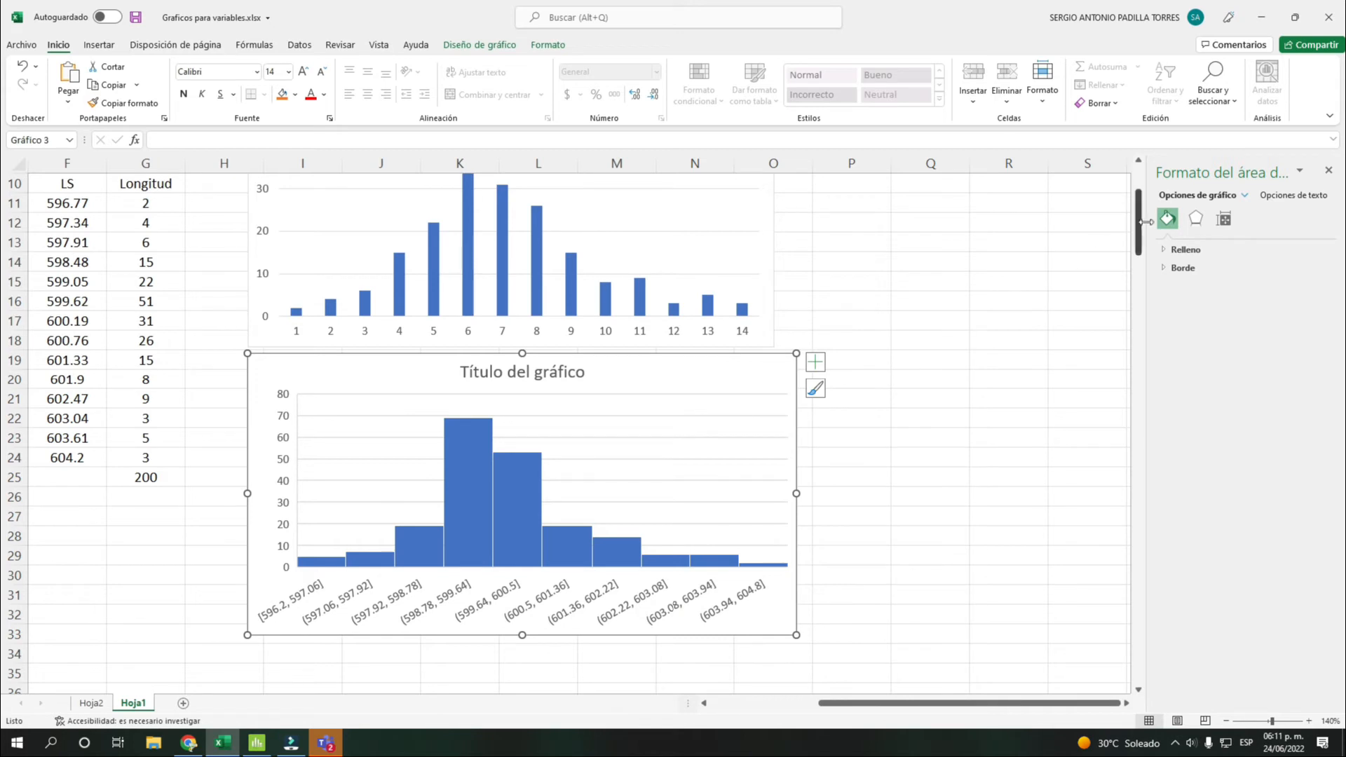
left_click_drag(1144, 250, 1001, 253)
left_click(1098, 196)
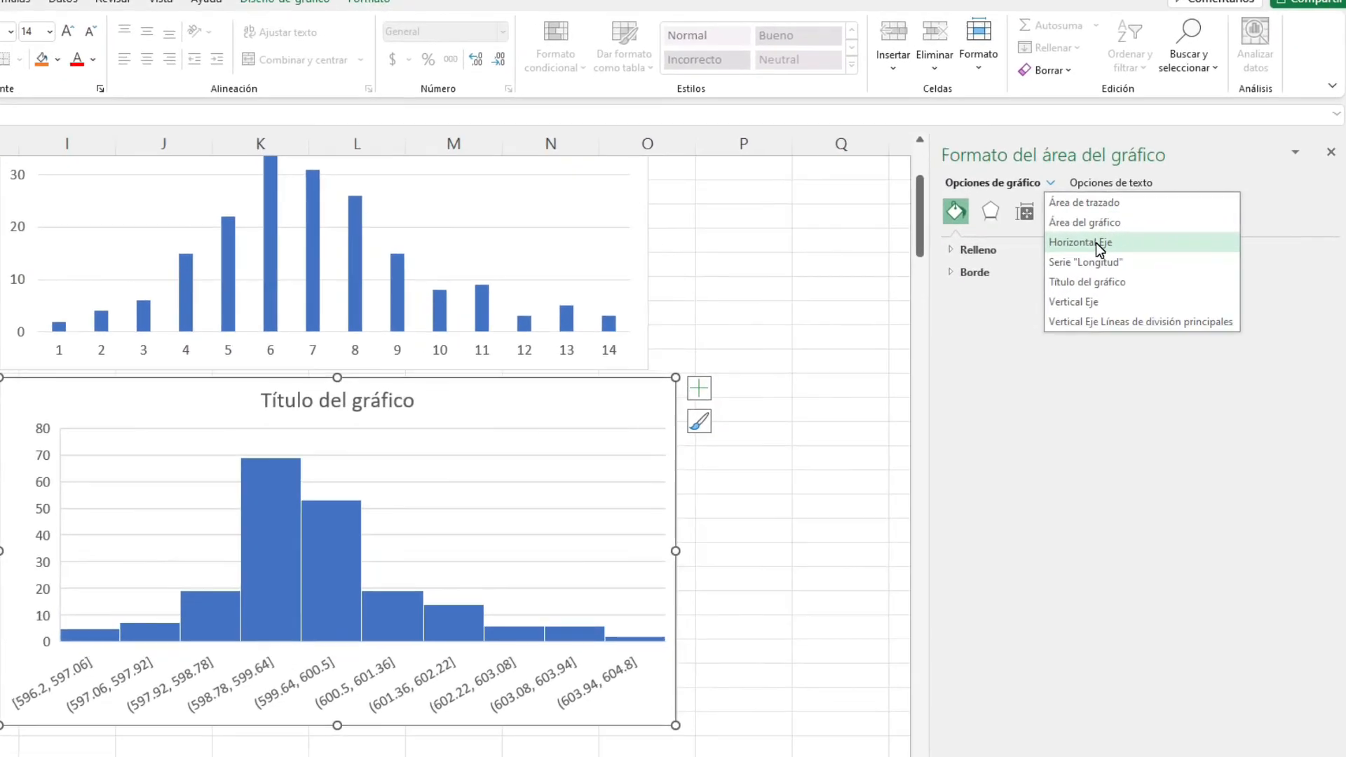
left_click(1138, 244)
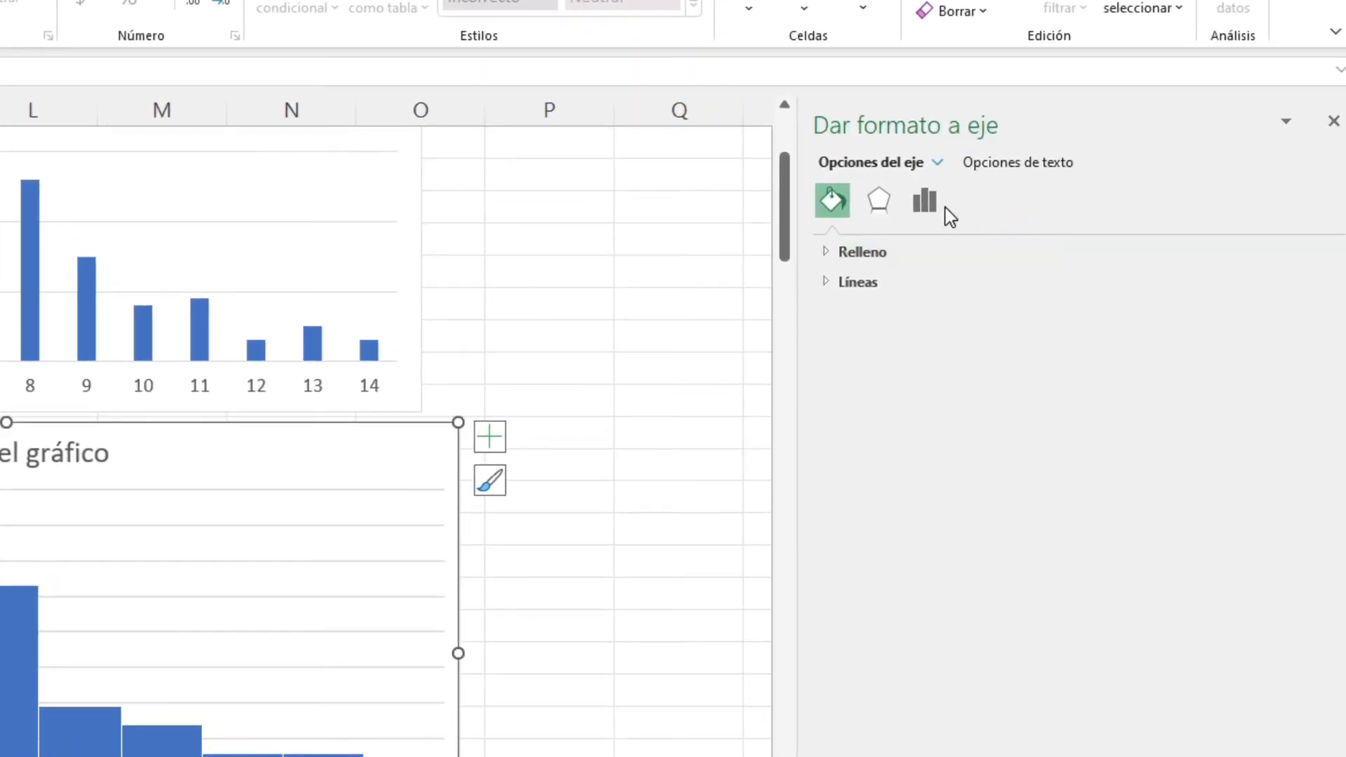
left_click(928, 206)
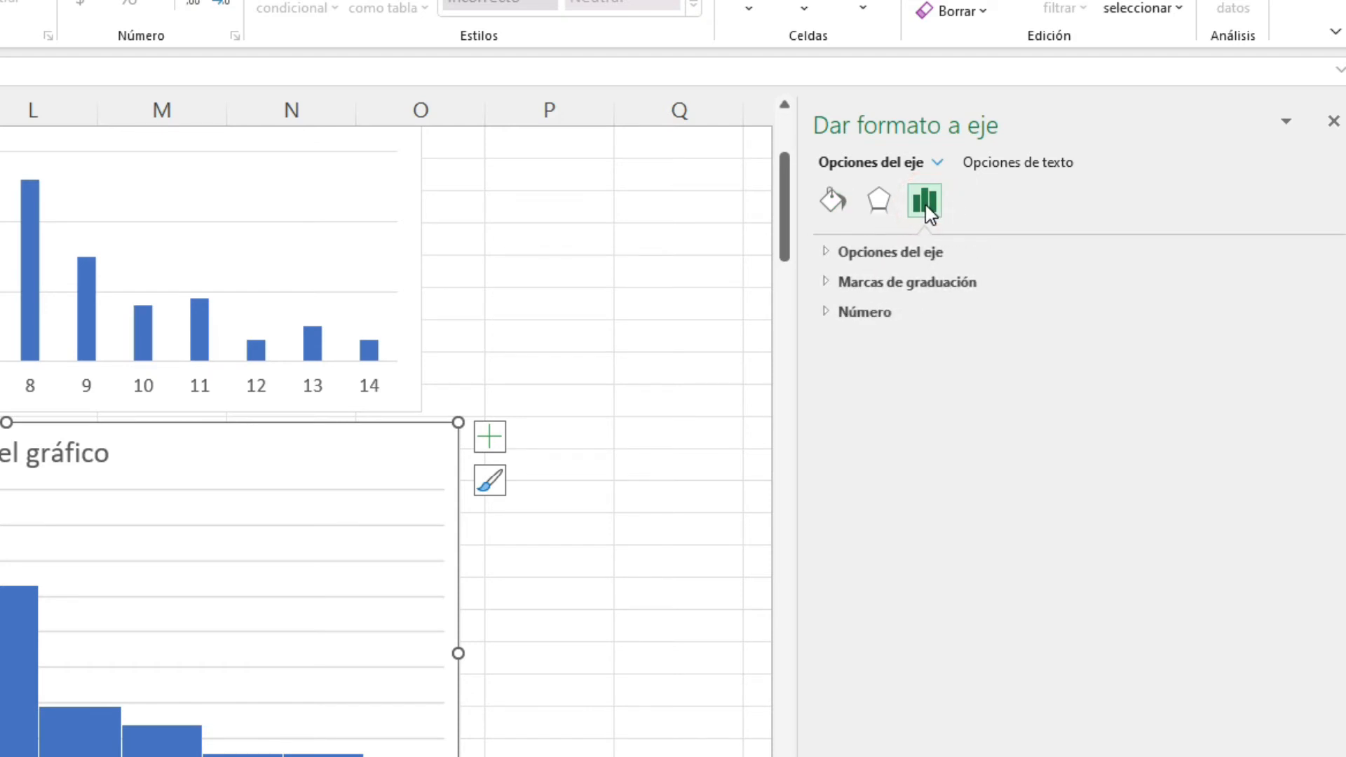
left_click(821, 254)
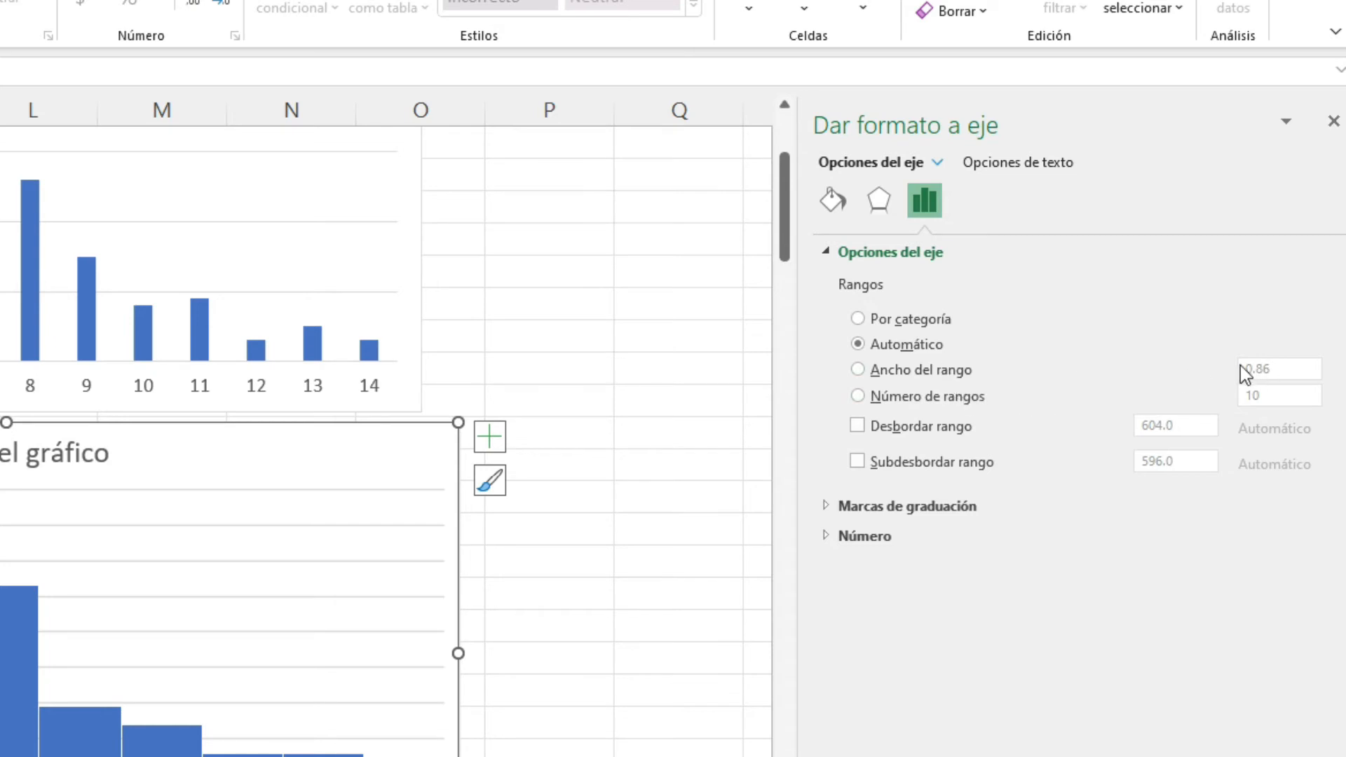
left_click(865, 397)
double_click(1265, 397)
type("14")
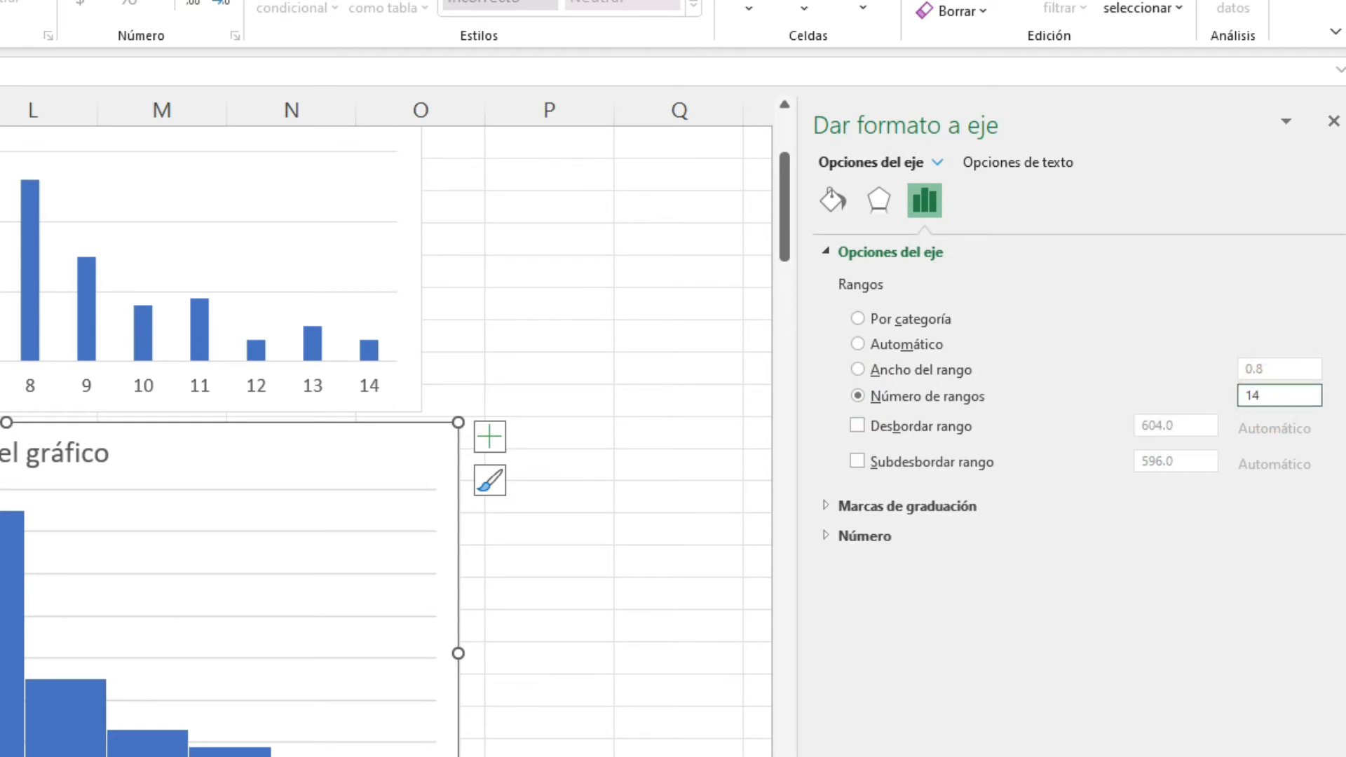
key("Return")
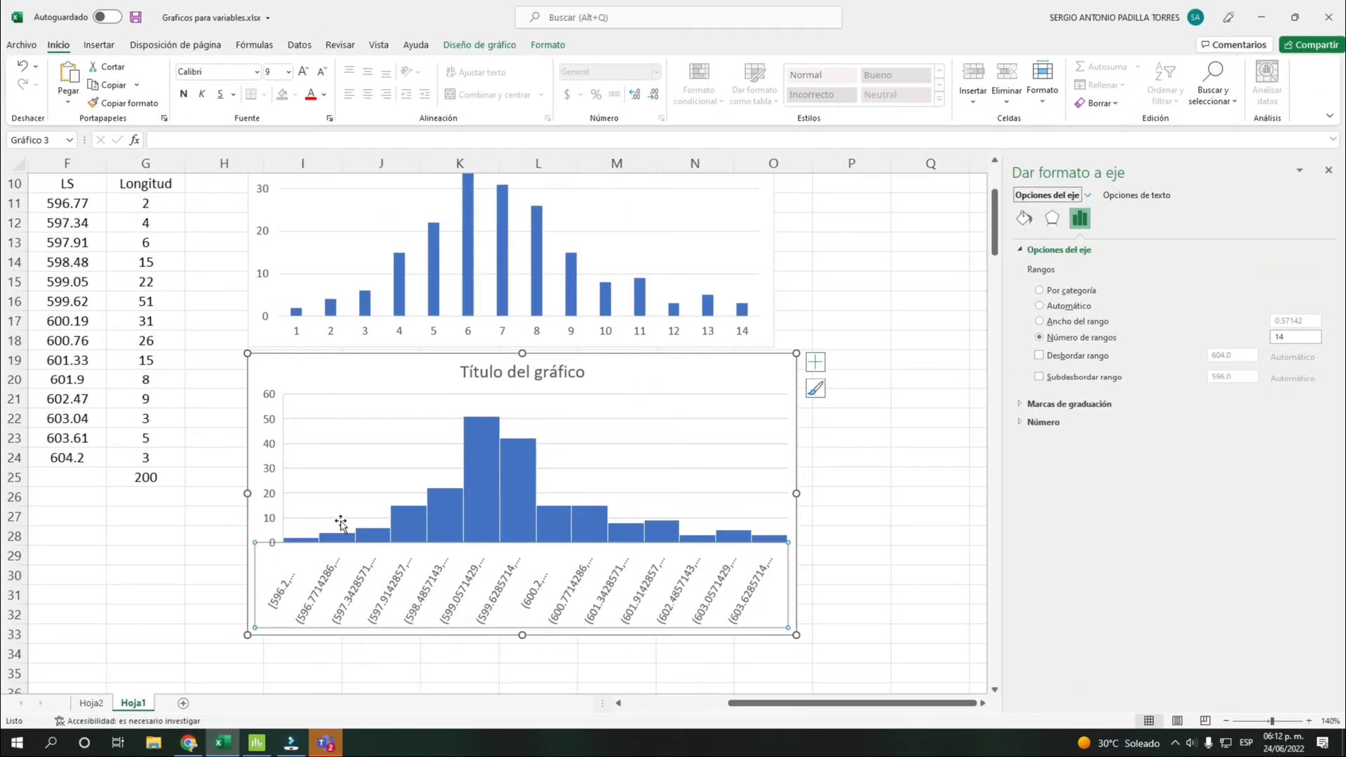
- Compare the 14-bin histogram with the Longitud column chart and its frequency table, and close the formatting pane
scroll(384, 316, "up", 2)
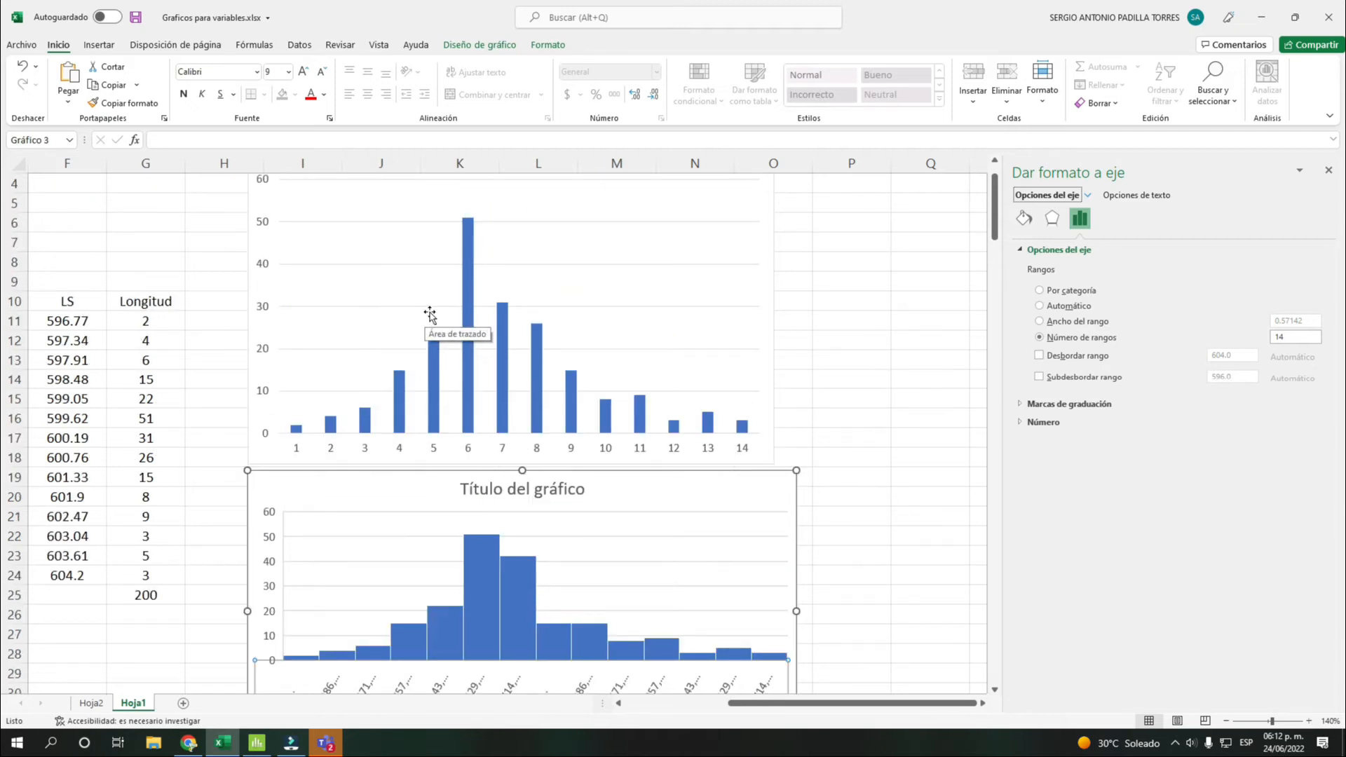
scroll(431, 313, "down", 1)
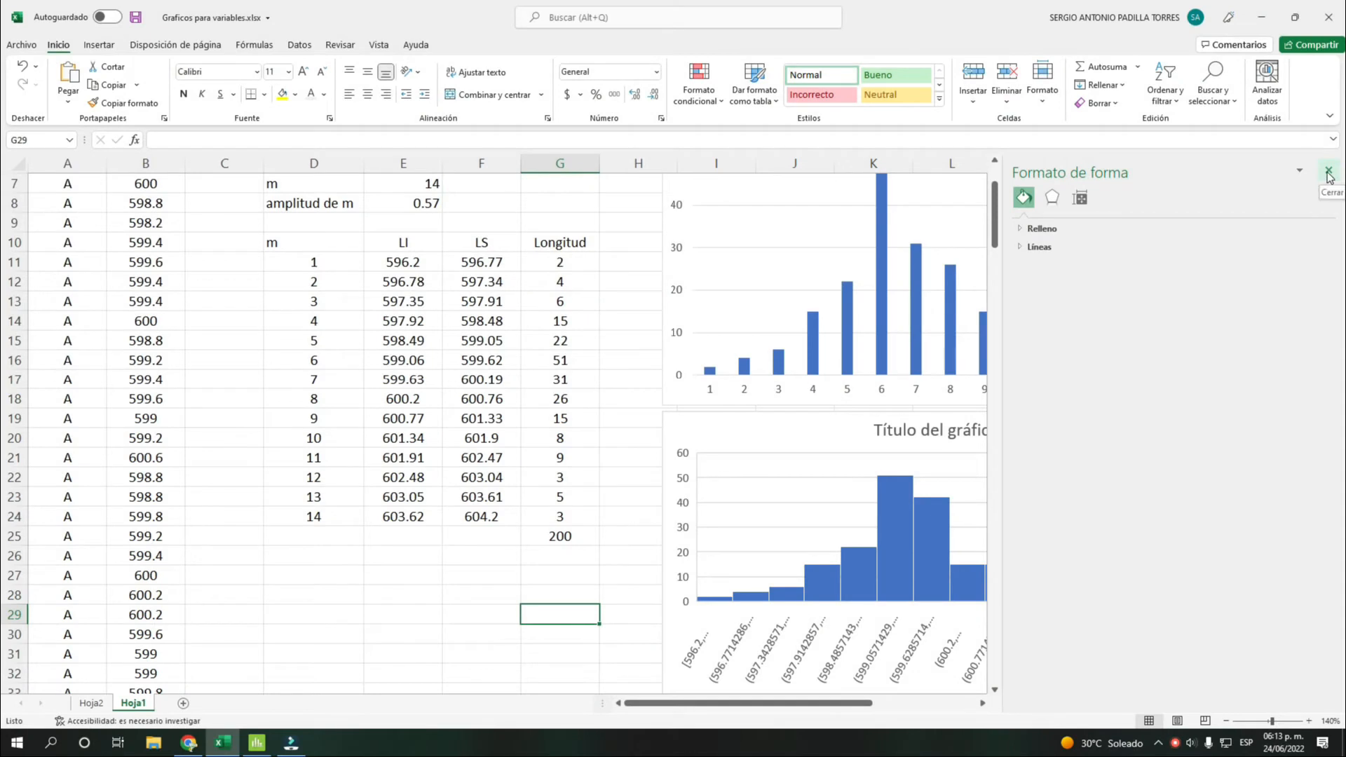
left_click(1327, 170)
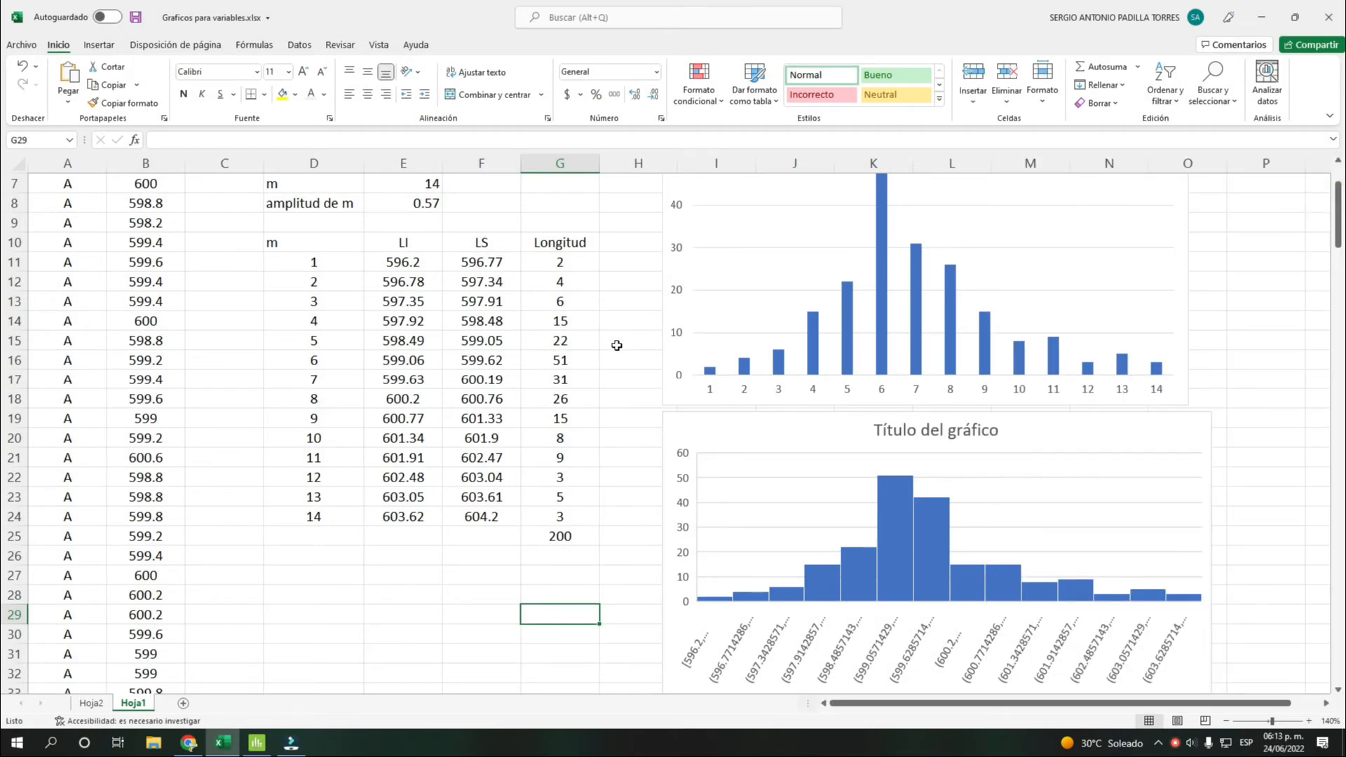
left_click(577, 381)
- Copy the Proveedor and Longitud data in A1:B201 and switch to Minitab
scroll(568, 382, "up", 2)
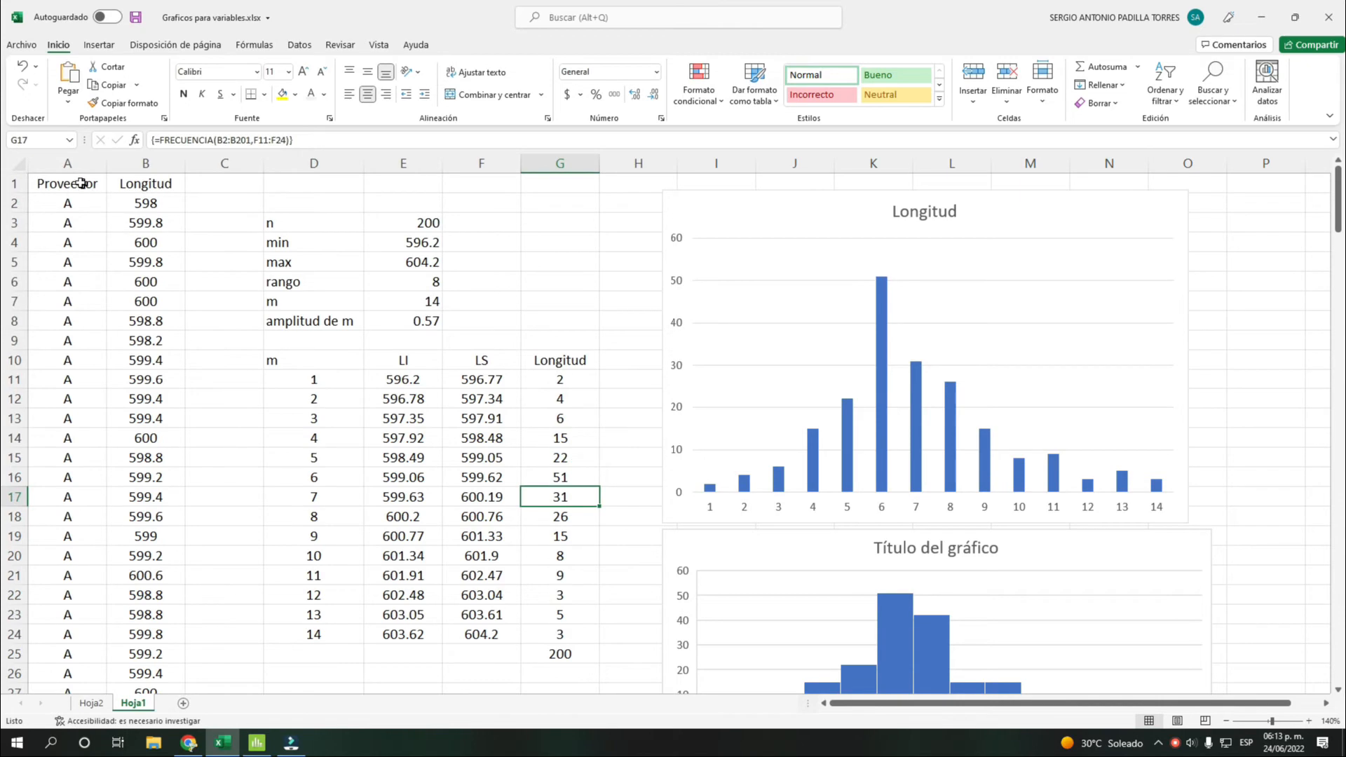
left_click_drag(77, 184, 141, 613)
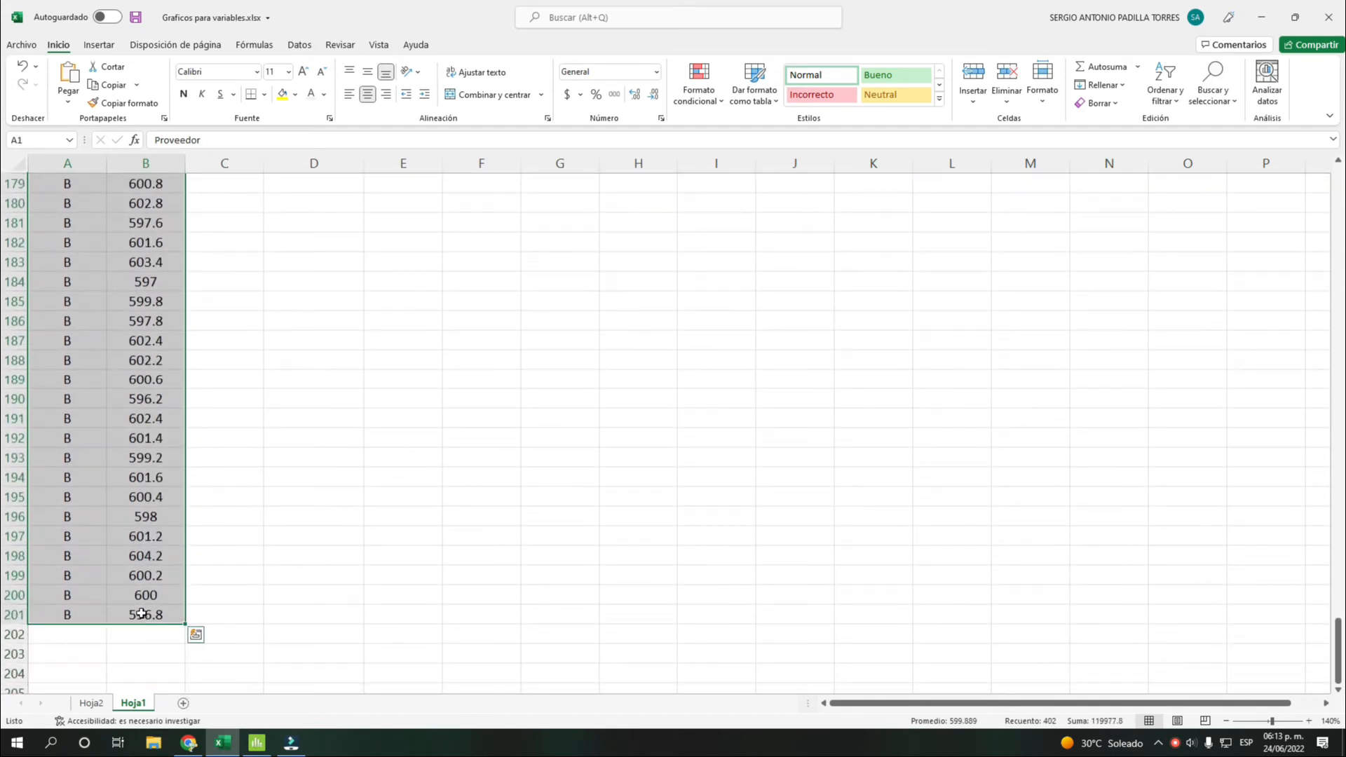
key("ctrl+c")
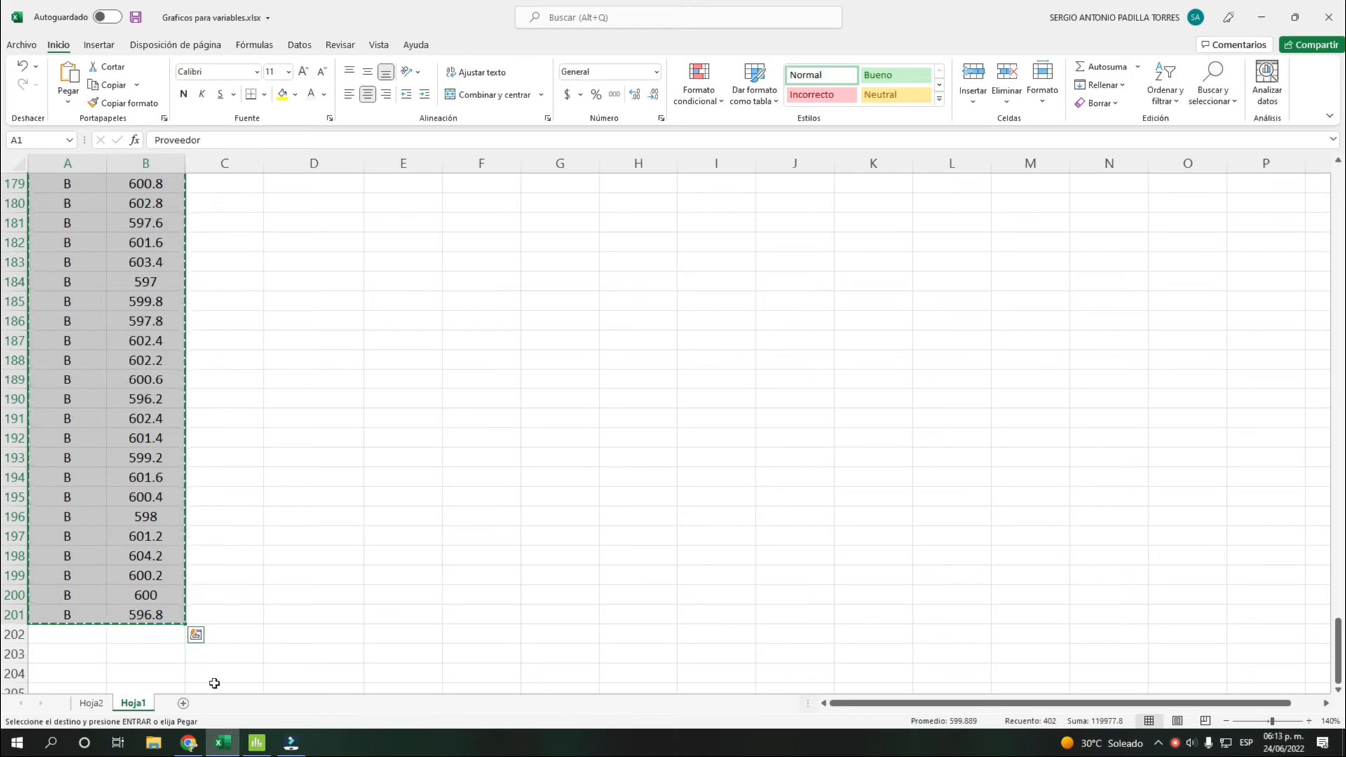
left_click(257, 742)
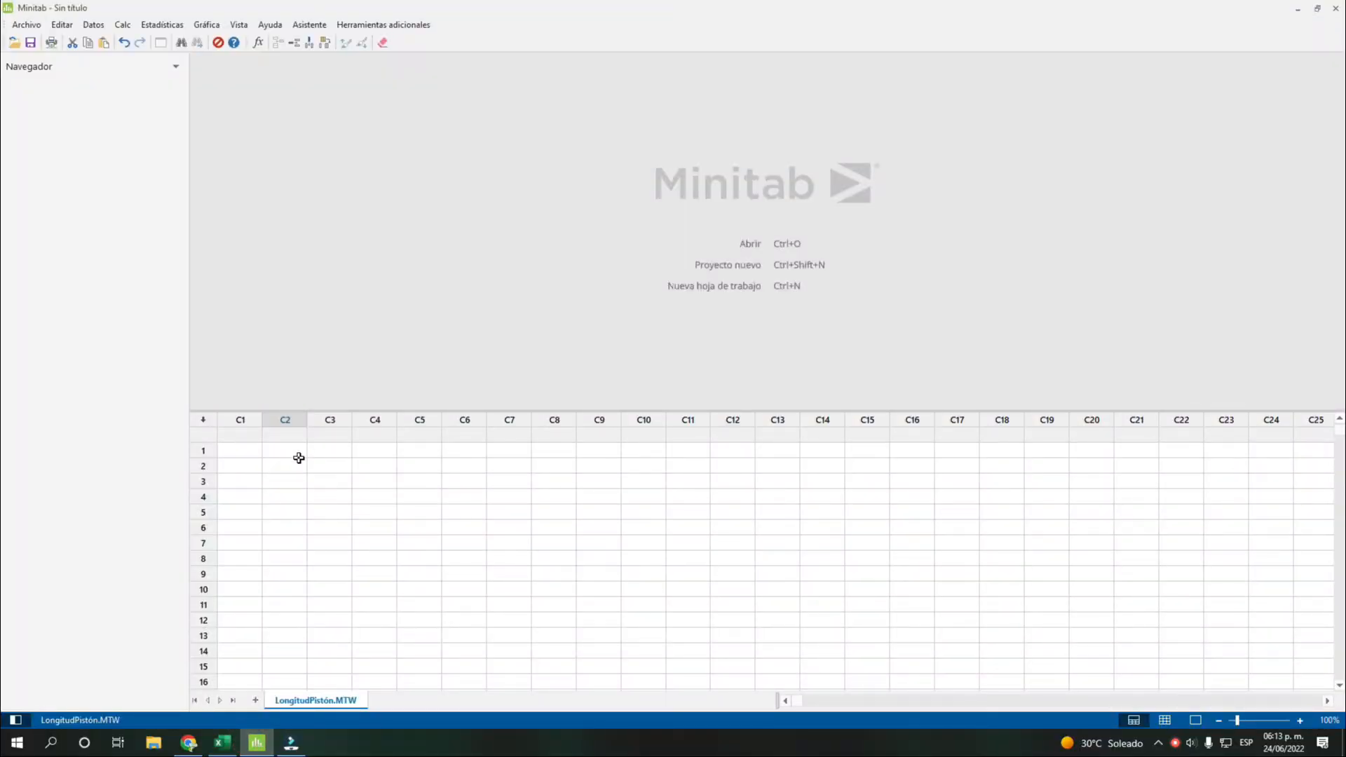
- Paste the copied data into the LongitudPistón.MTW worksheet, starting in the column-name row of C1
left_click(1299, 720)
left_click(1298, 720)
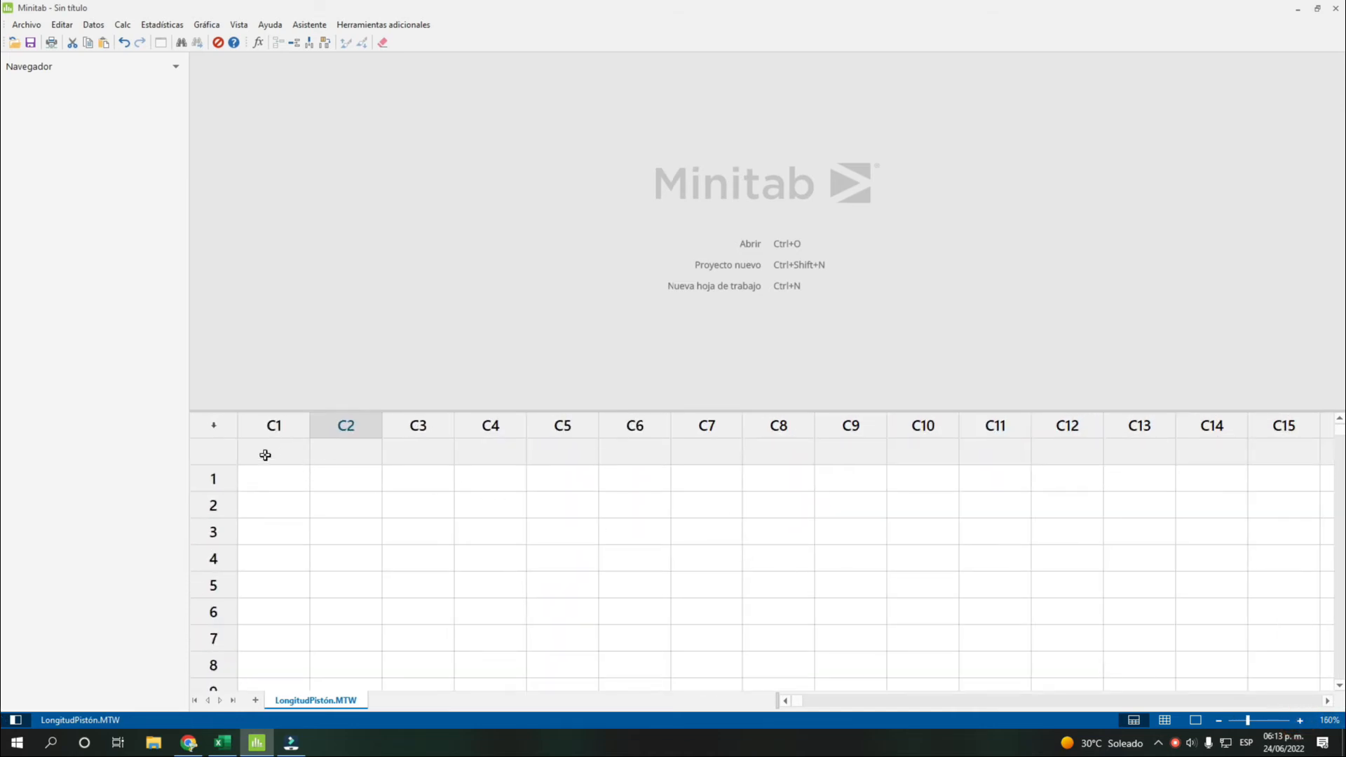
left_click(265, 455)
left_click(214, 453)
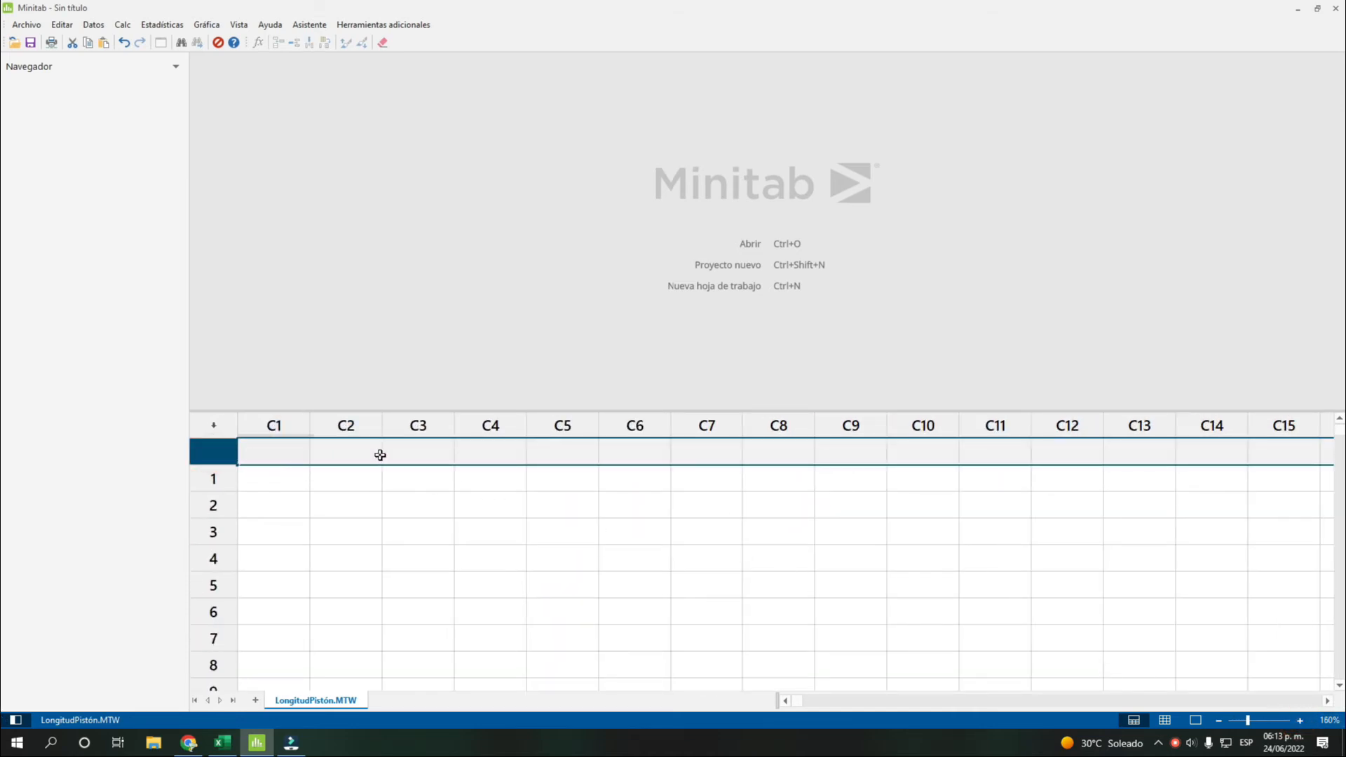
left_click(437, 456)
left_click_drag(279, 456, 598, 458)
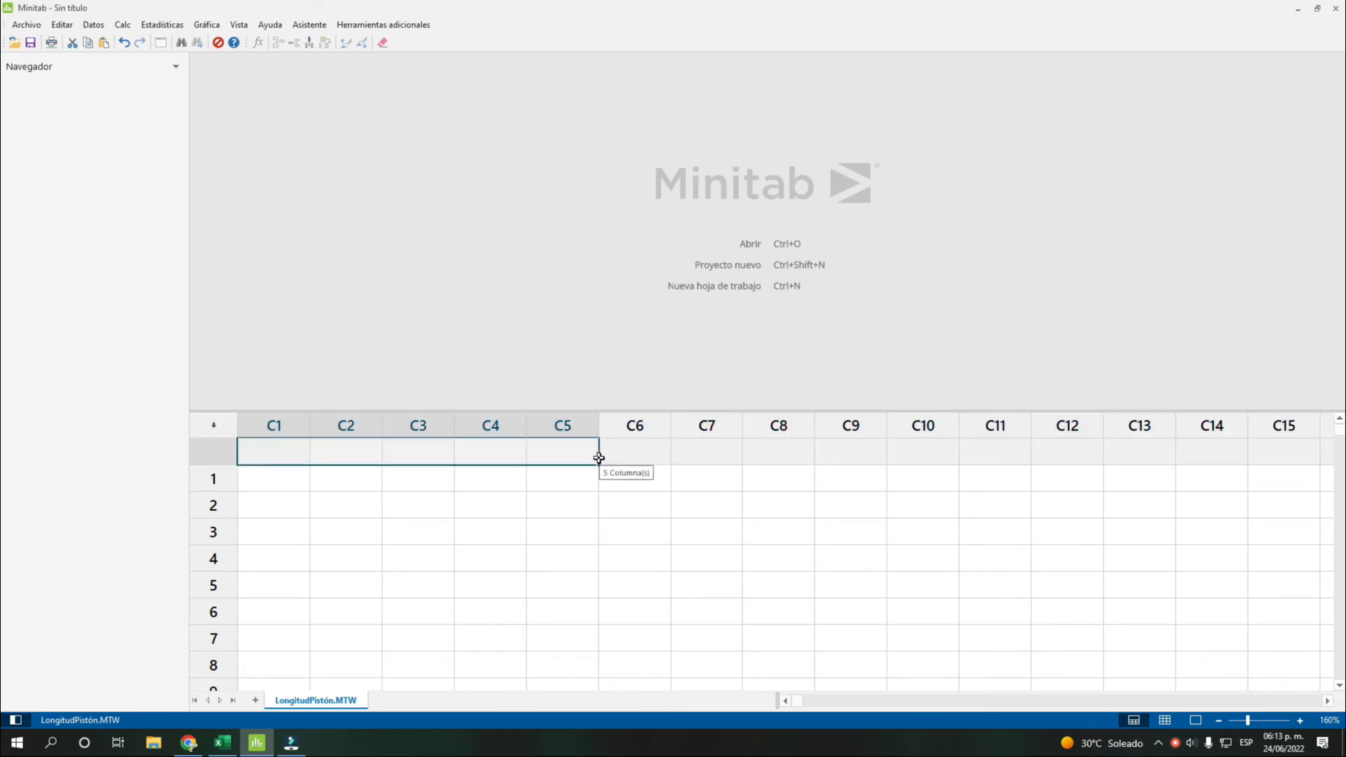
left_click_drag(381, 456, 843, 456)
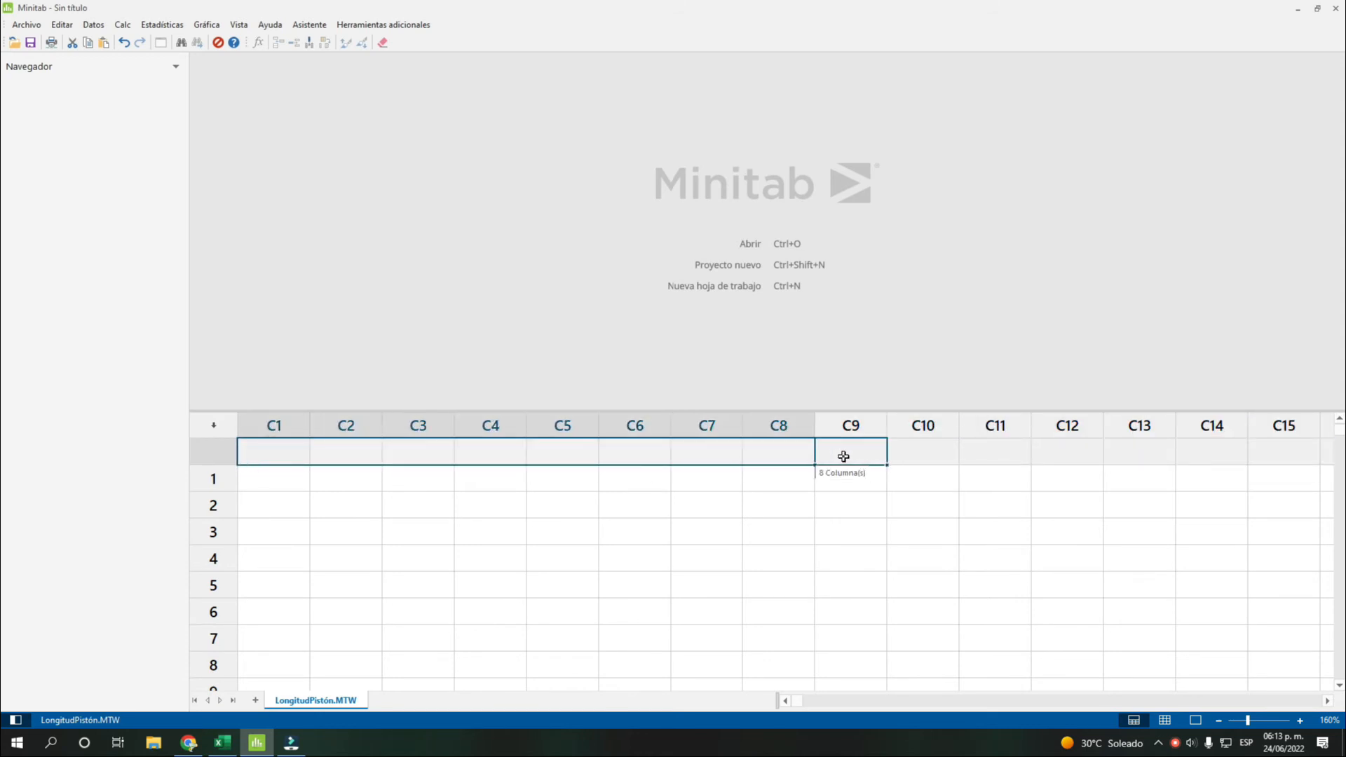
left_click(278, 452)
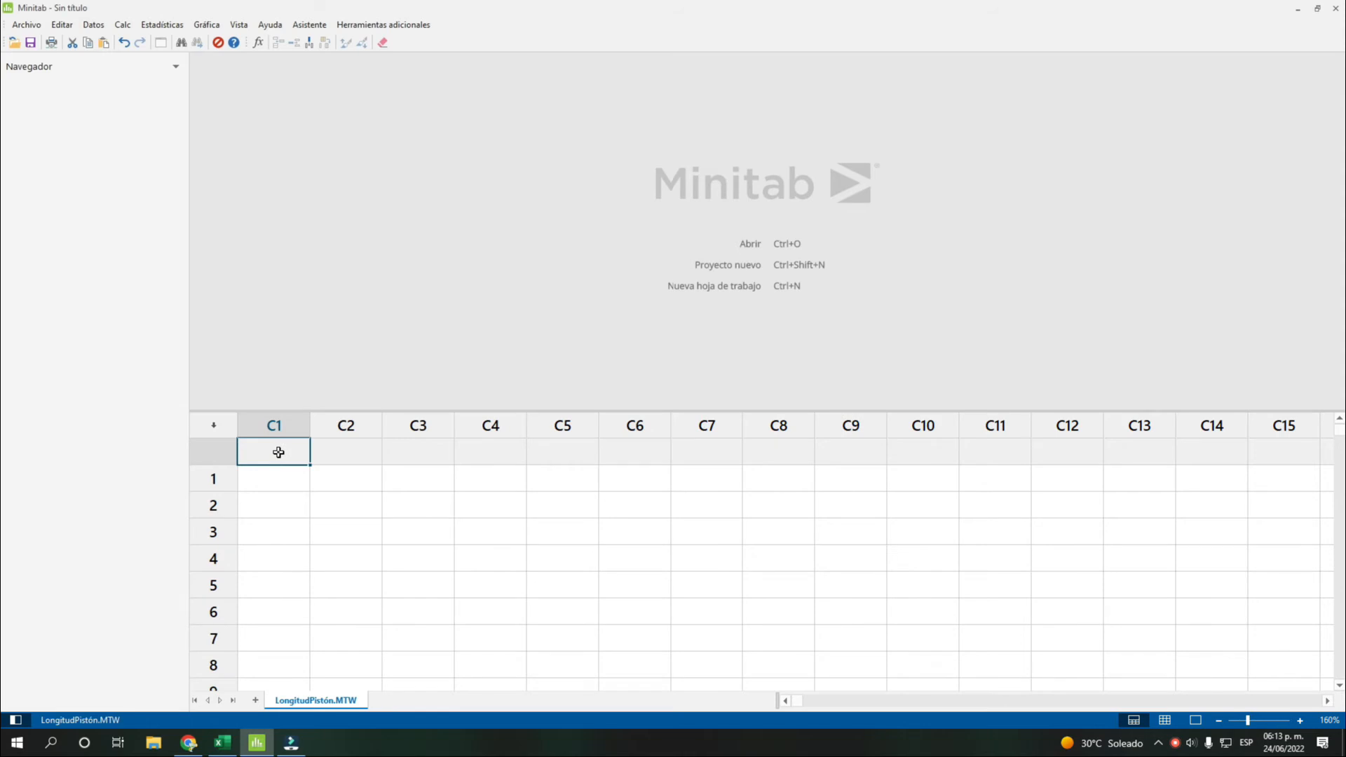
key("ctrl+v")
- Examine how the pasted Proveedor text column and the numeric Longitud column are identified and arranged in the worksheet
left_click(339, 480)
left_click(268, 459)
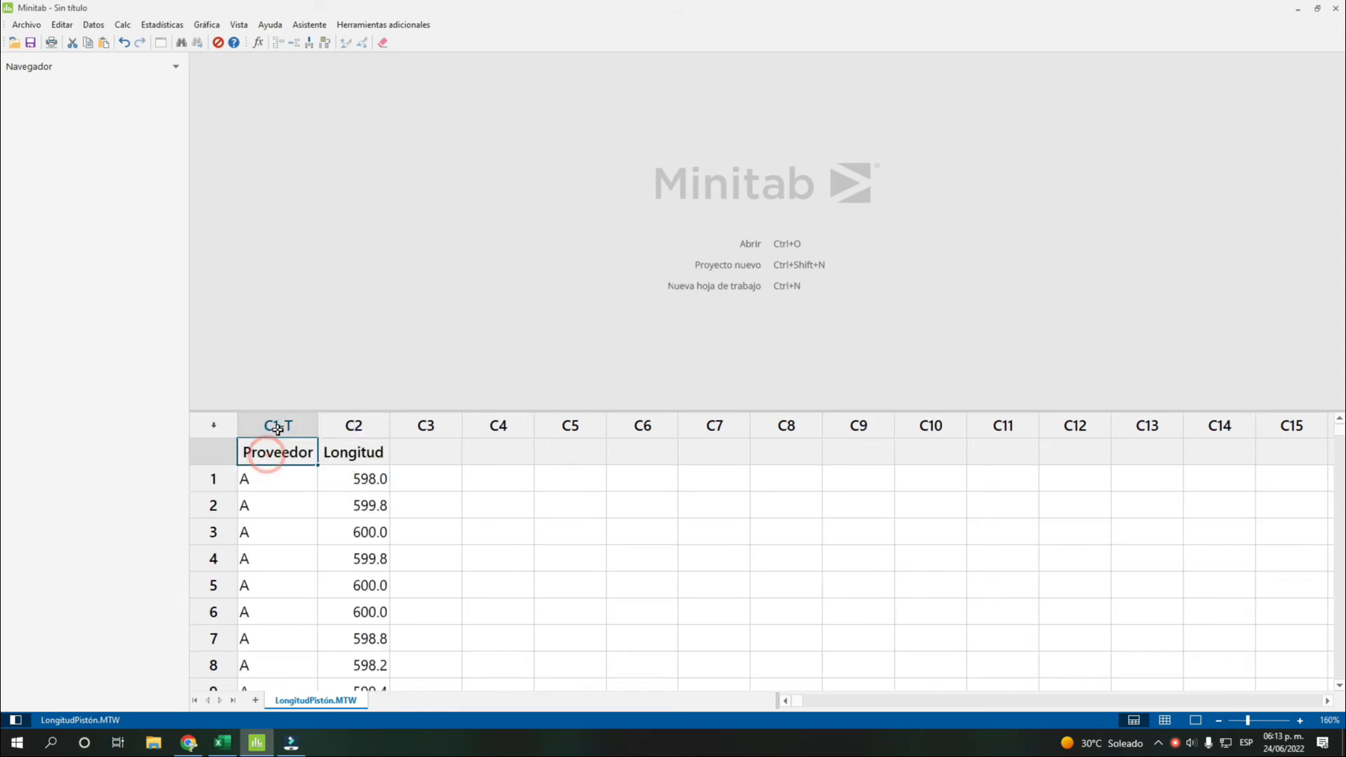
left_click(277, 428)
left_click(294, 429)
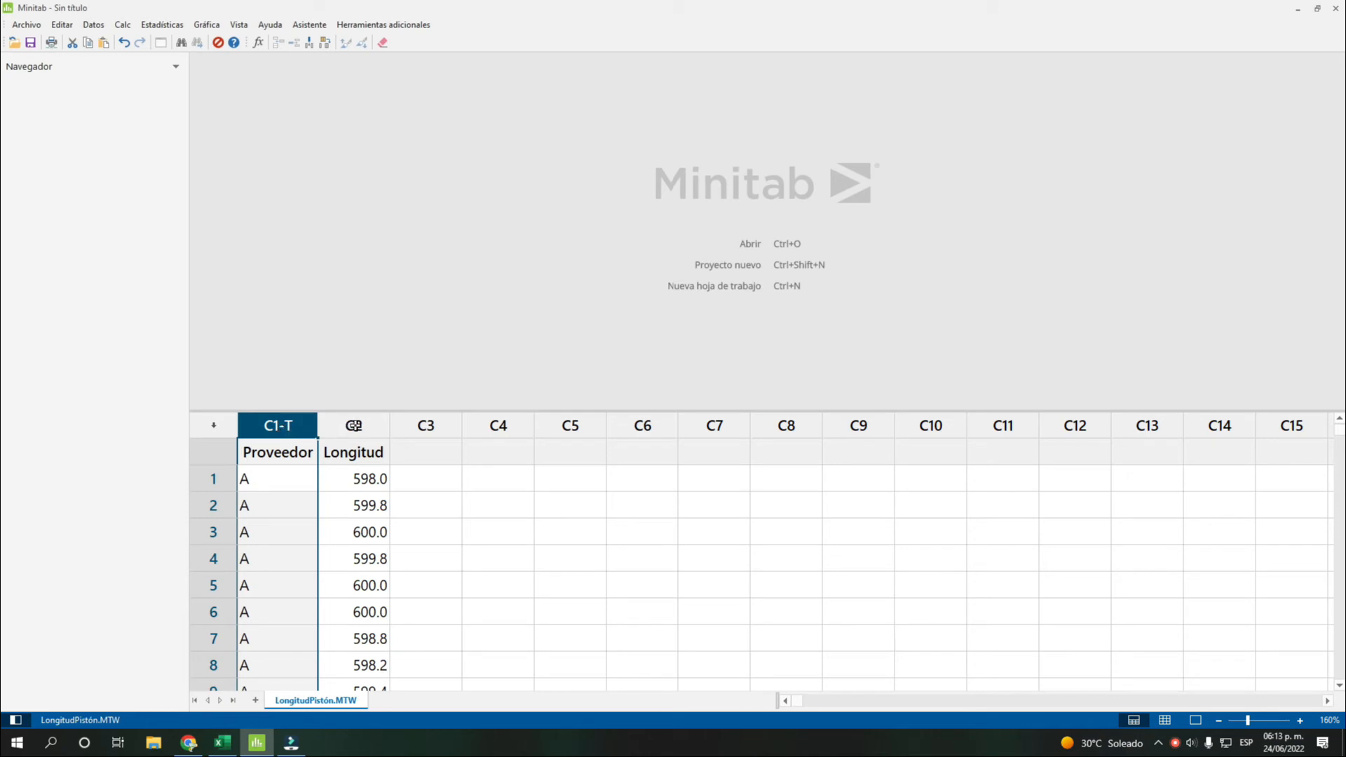
left_click(355, 425)
left_click(281, 423)
left_click(351, 423)
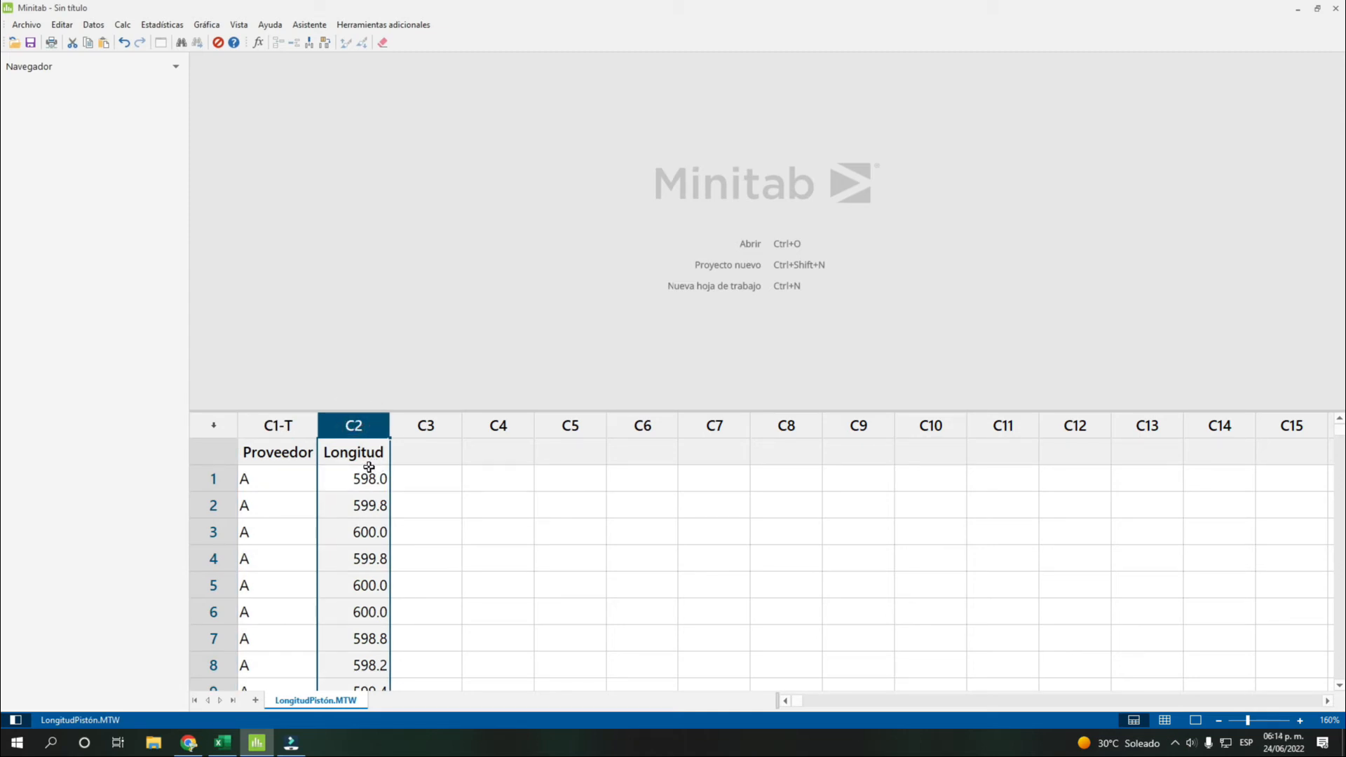
left_click_drag(498, 452, 529, 643)
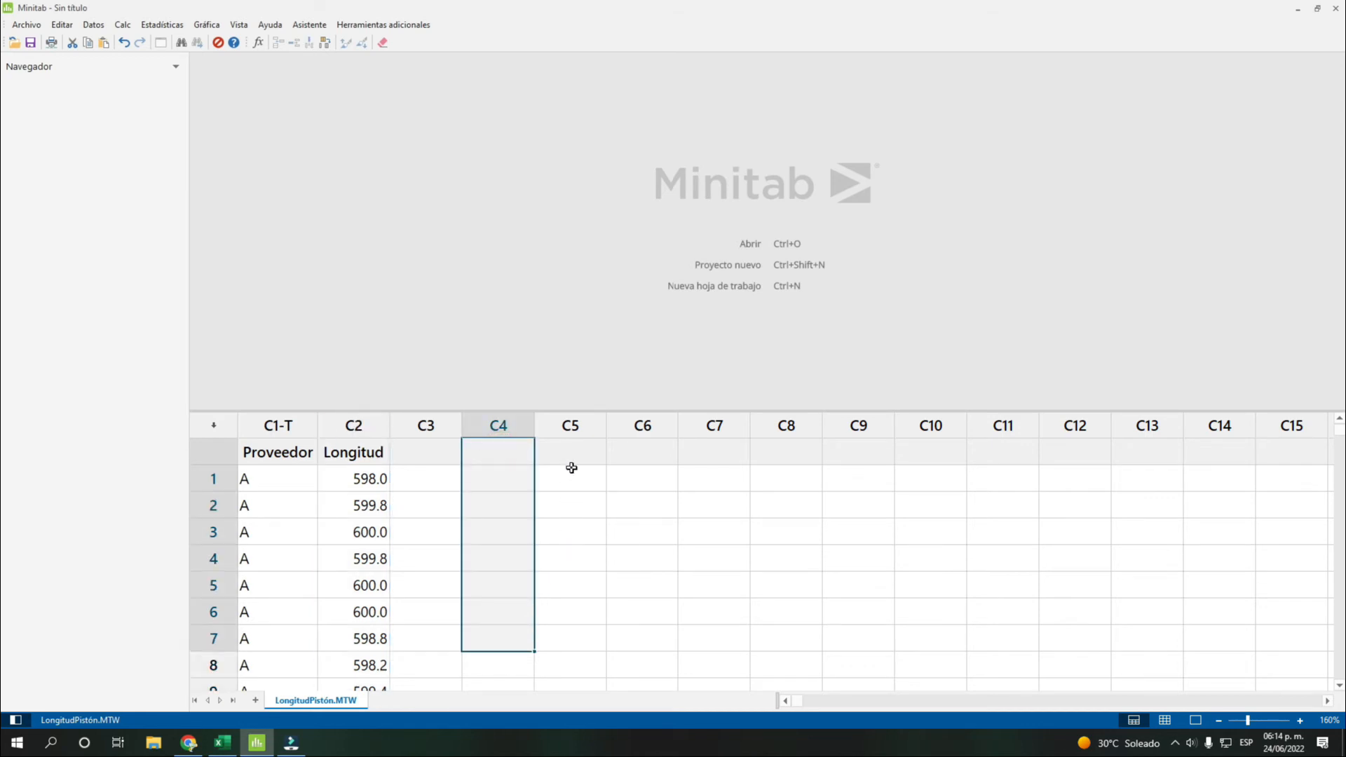
left_click_drag(572, 448, 573, 631)
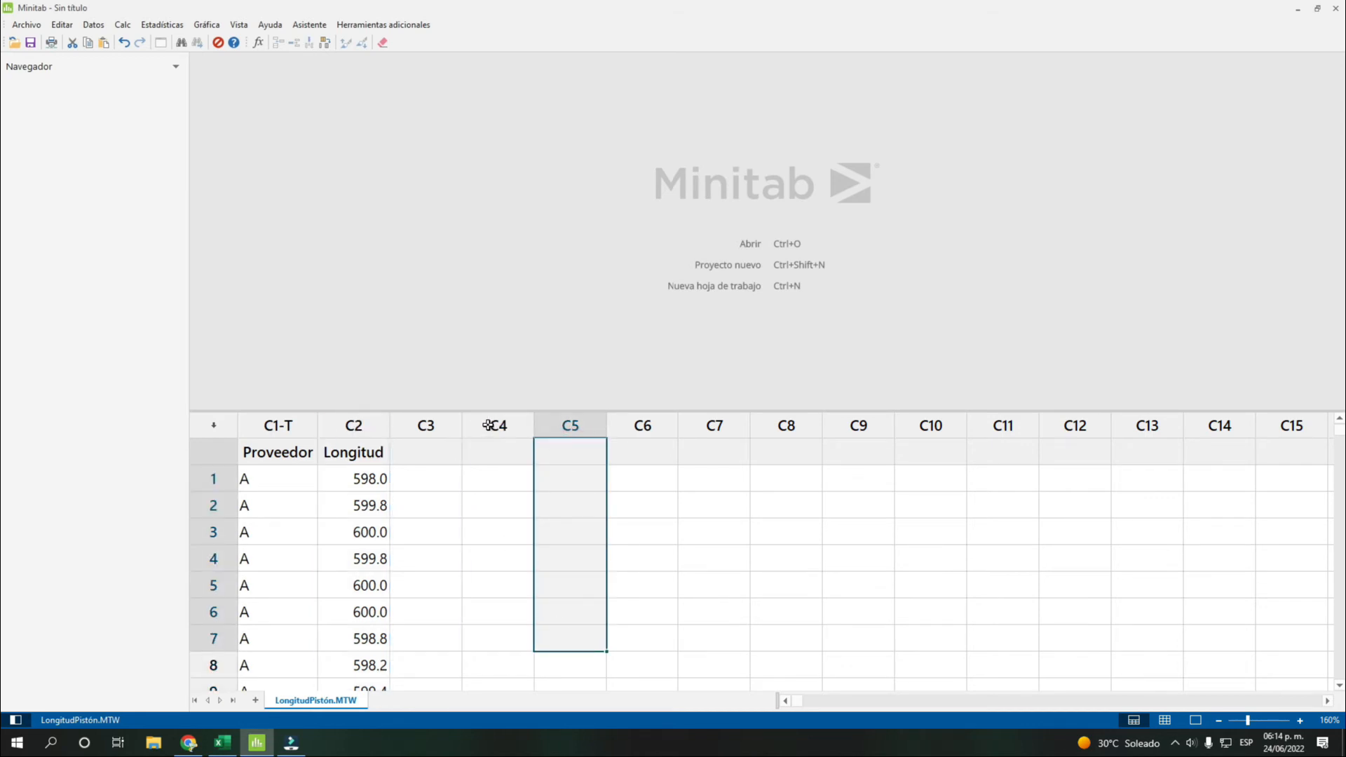
left_click(526, 452)
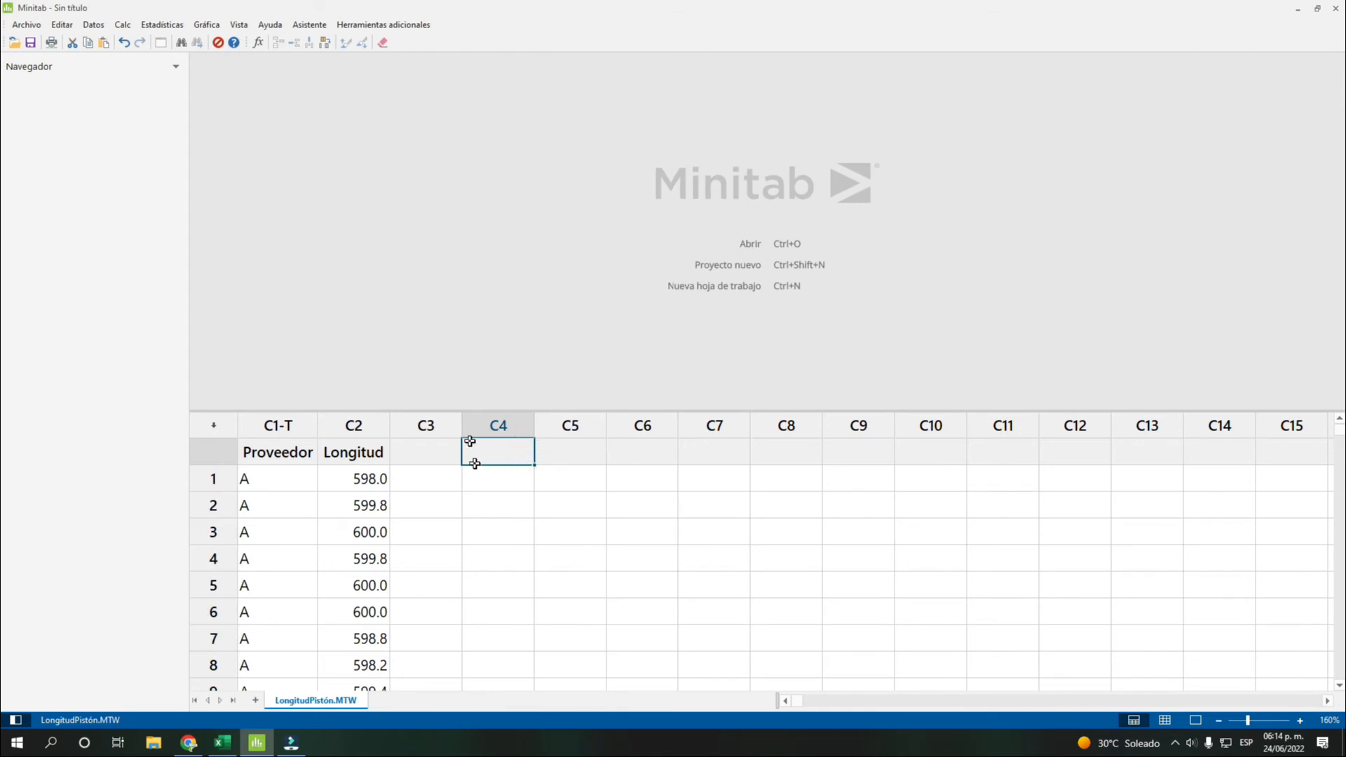
- Start a new histogram of the type with fit and groups (Con ajuste y grupos)
left_click_drag(471, 403, 459, 393)
left_click(433, 444)
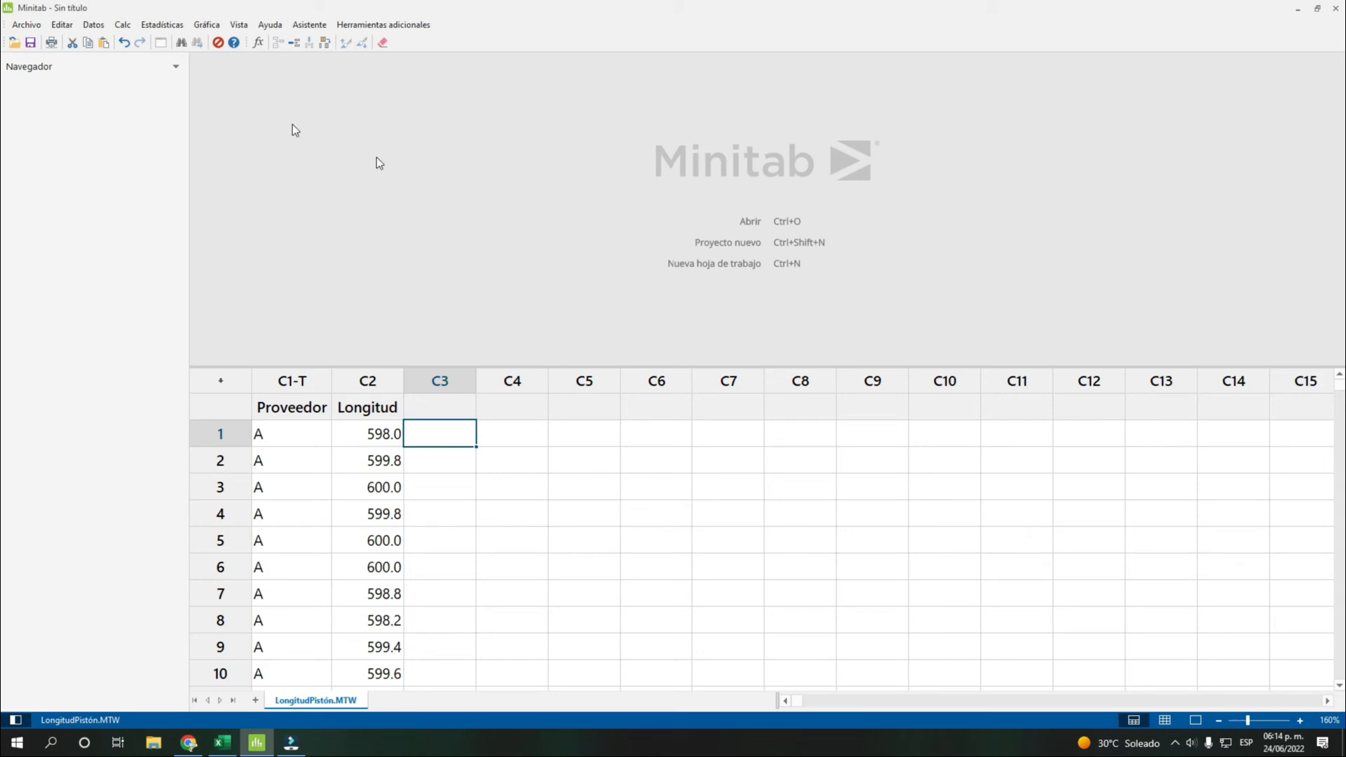
left_click(206, 25)
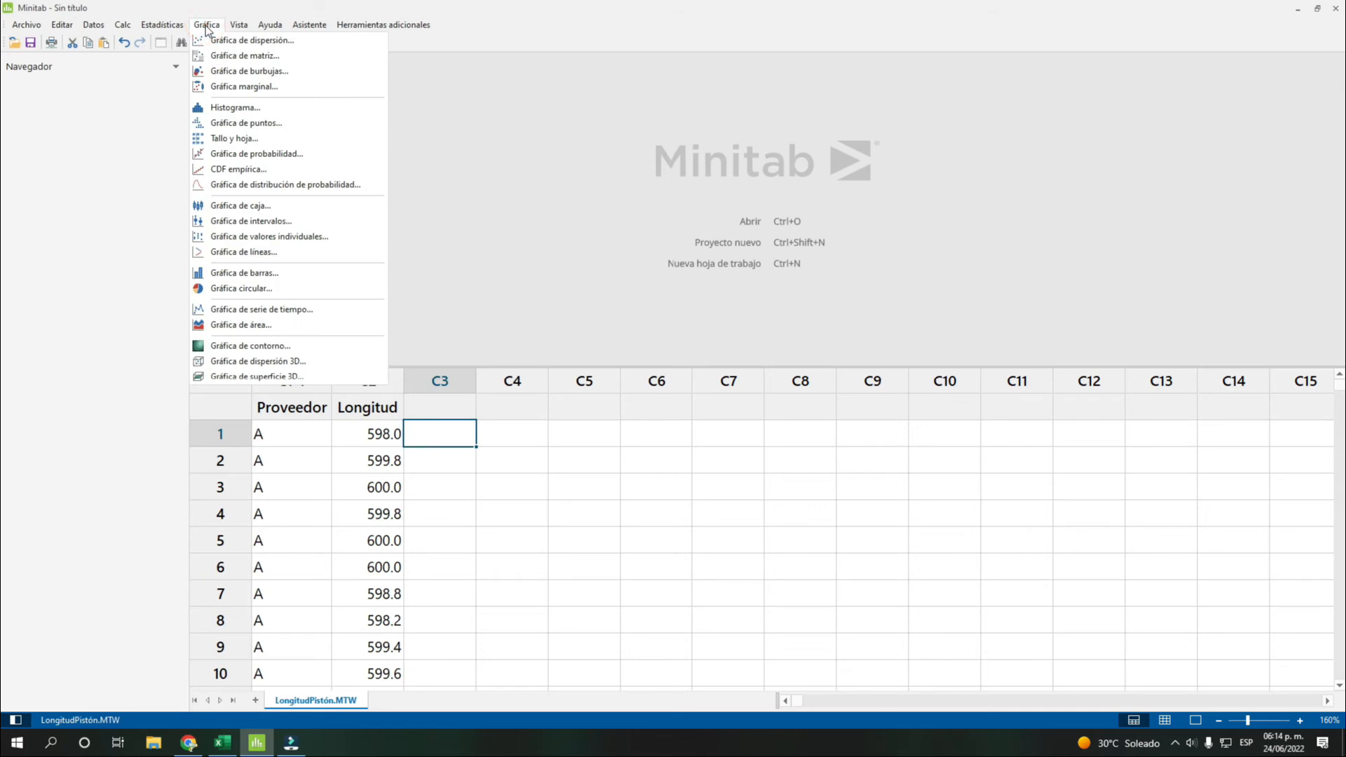
left_click(234, 109)
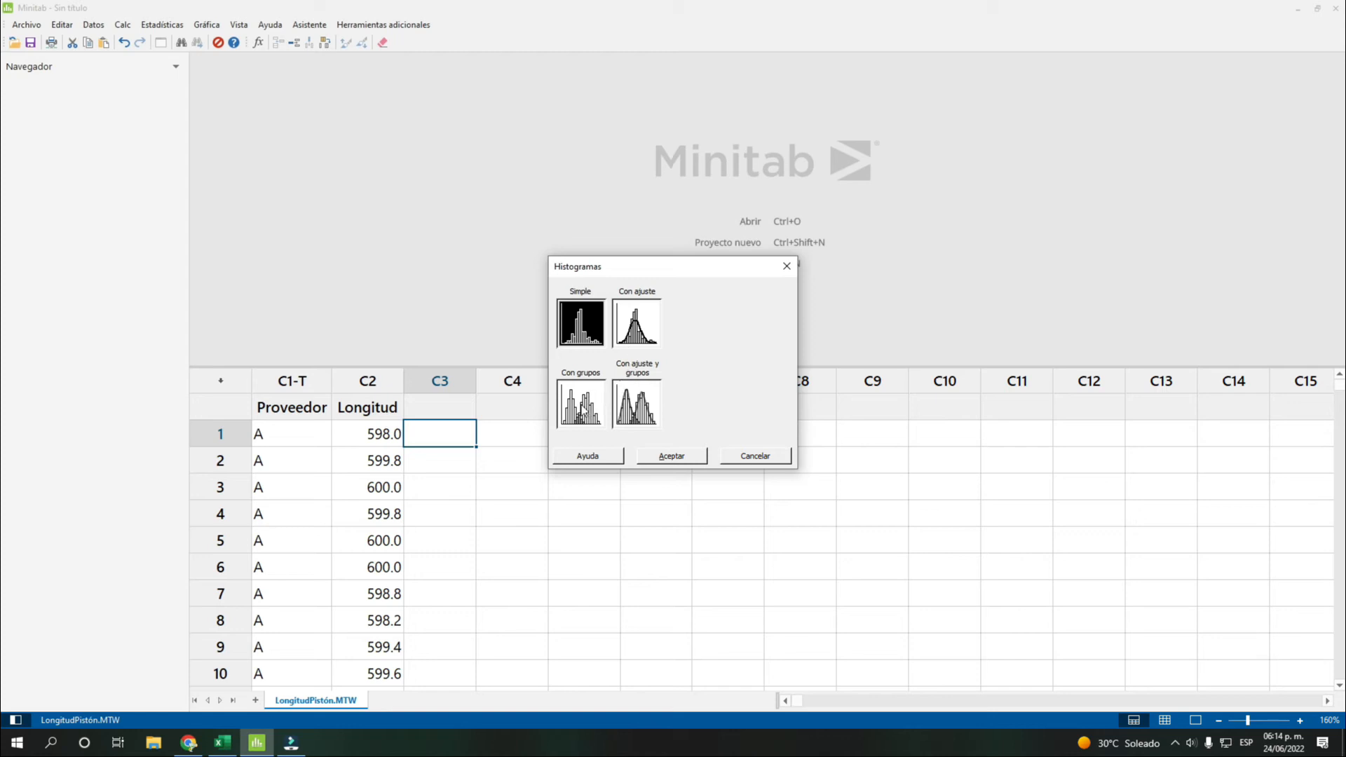
left_click(584, 412)
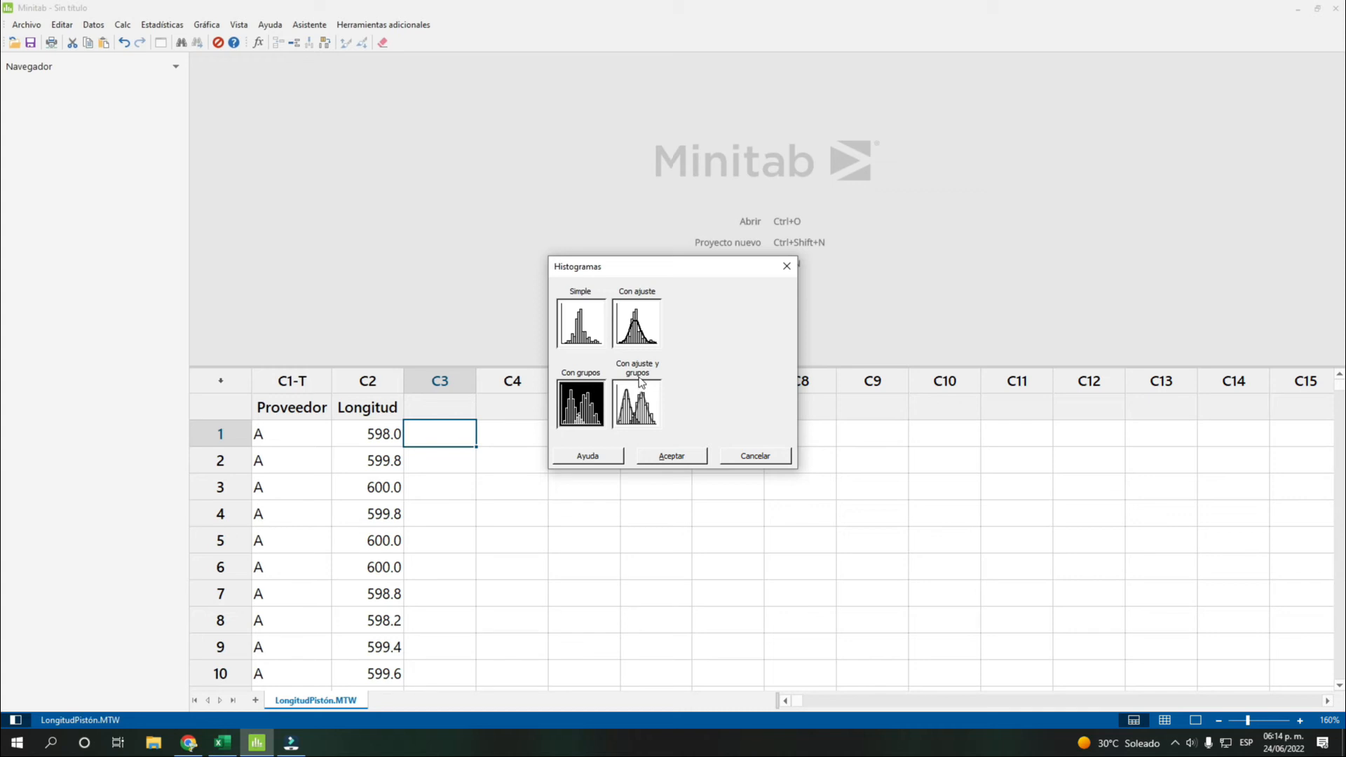
left_click(635, 321)
left_click(638, 416)
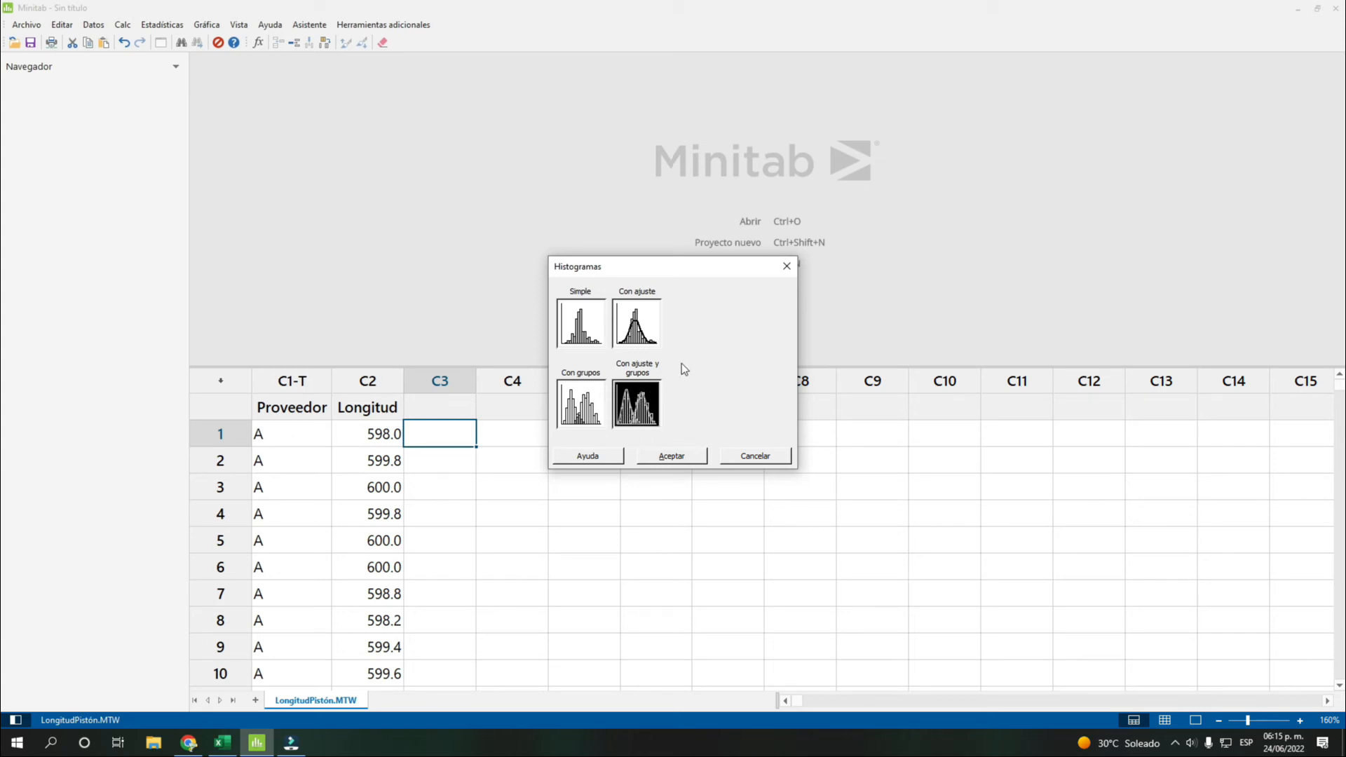
left_click(639, 406)
left_click(658, 456)
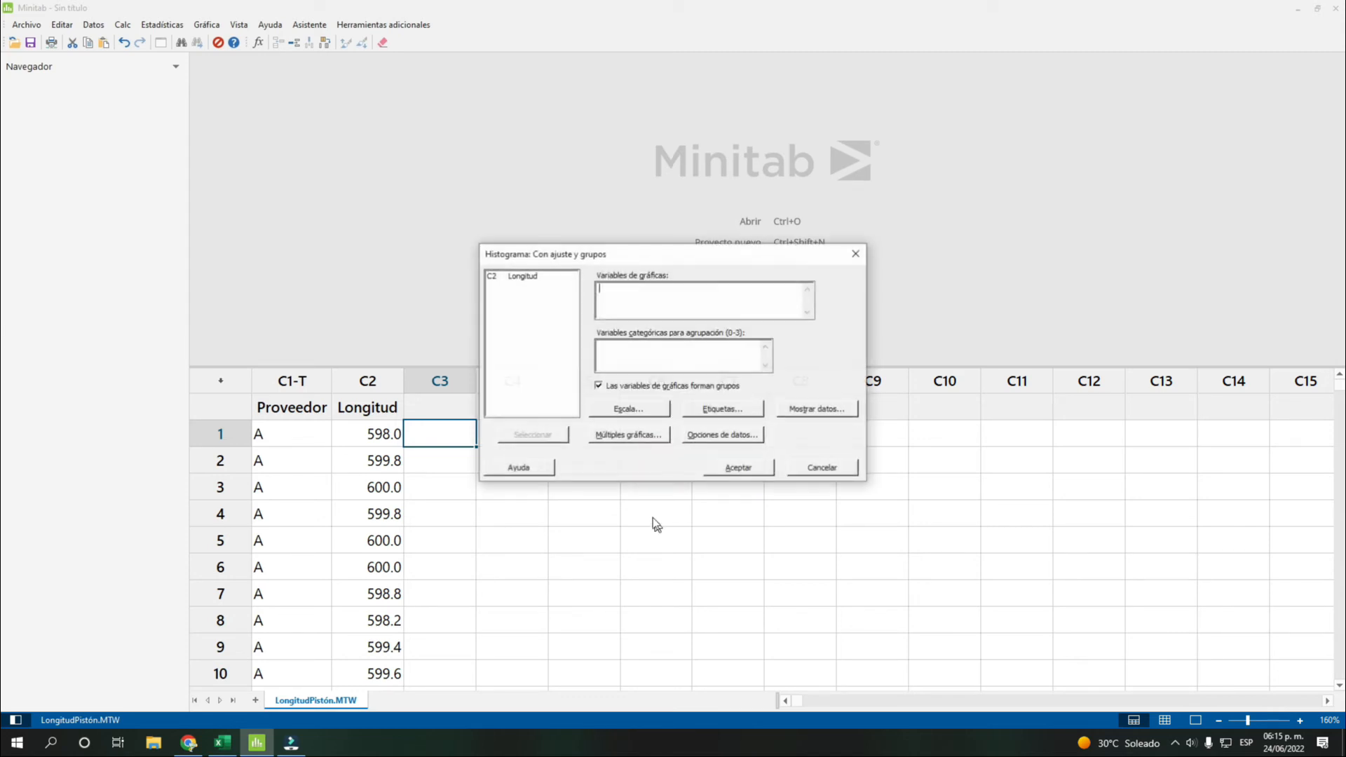
- Assign Longitud as the graph variable and Proveedor as the categorical grouping variable of the histogram
left_click(626, 293)
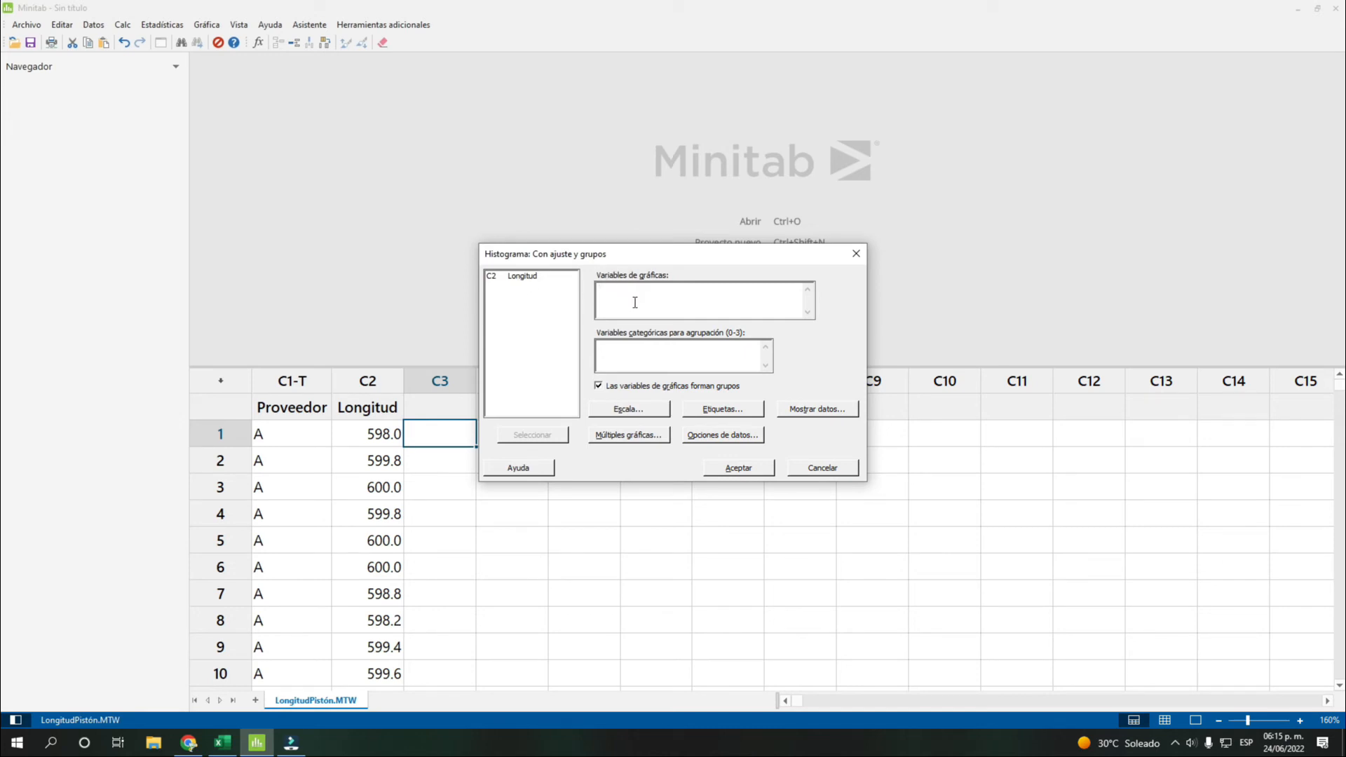
left_click(616, 293)
double_click(520, 277)
left_click(619, 353)
double_click(529, 276)
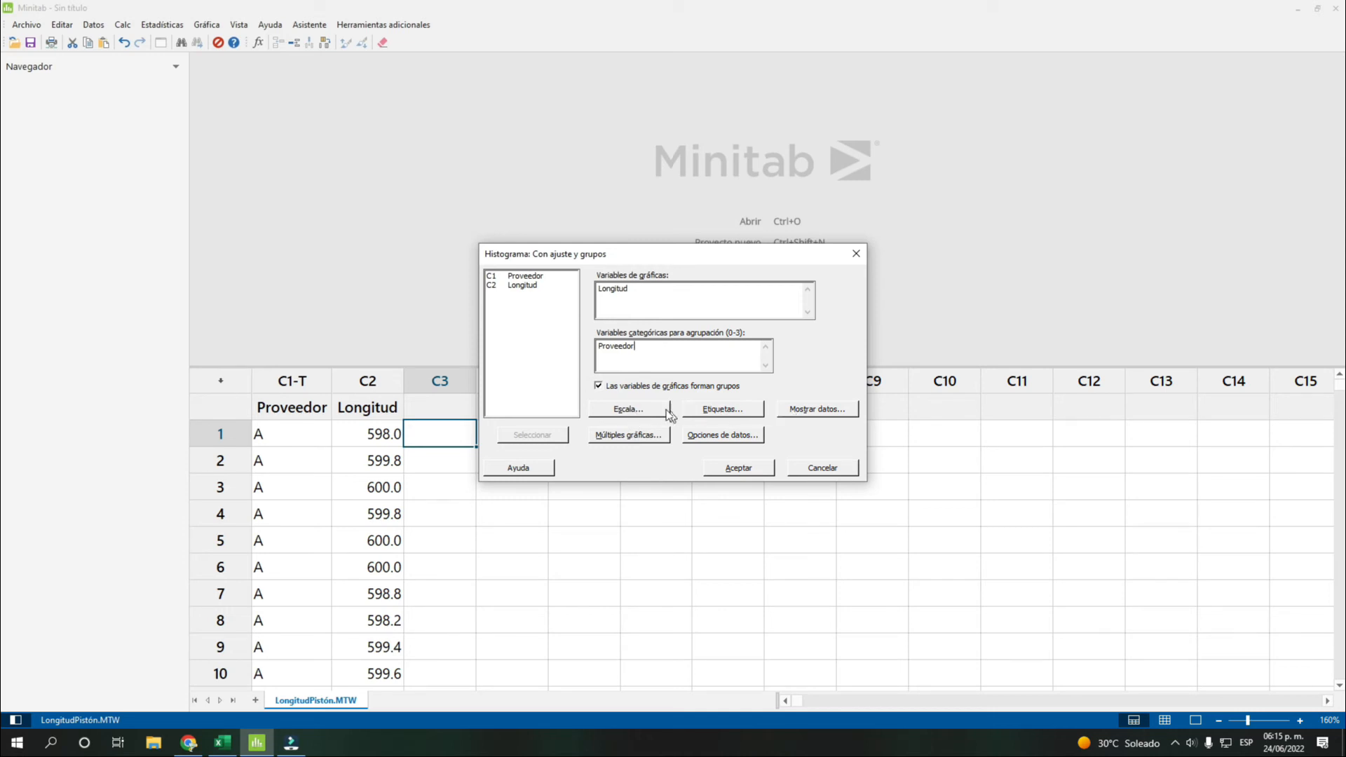
- Review the histogram's scale options, including its gridlines and reference lines, and leave them without making changes
left_click(634, 410)
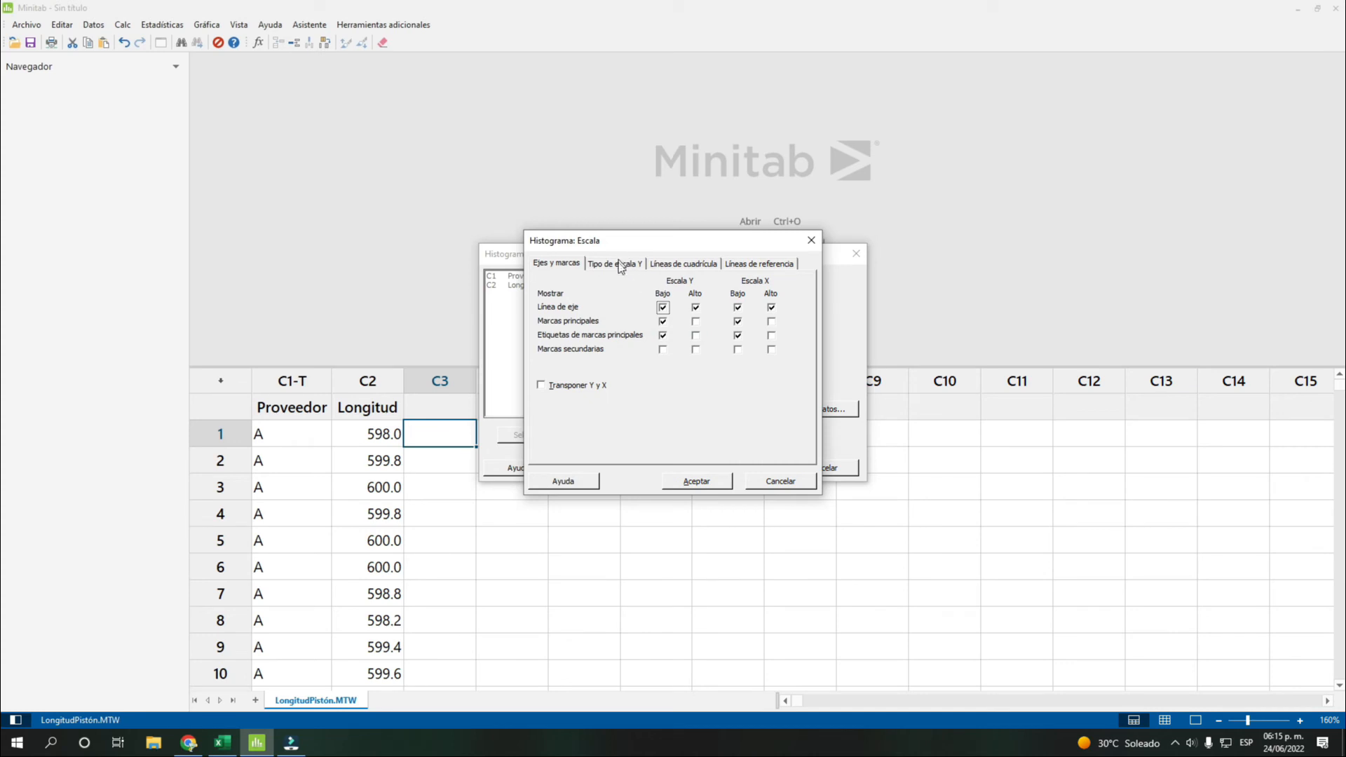
left_click(678, 264)
left_click(755, 265)
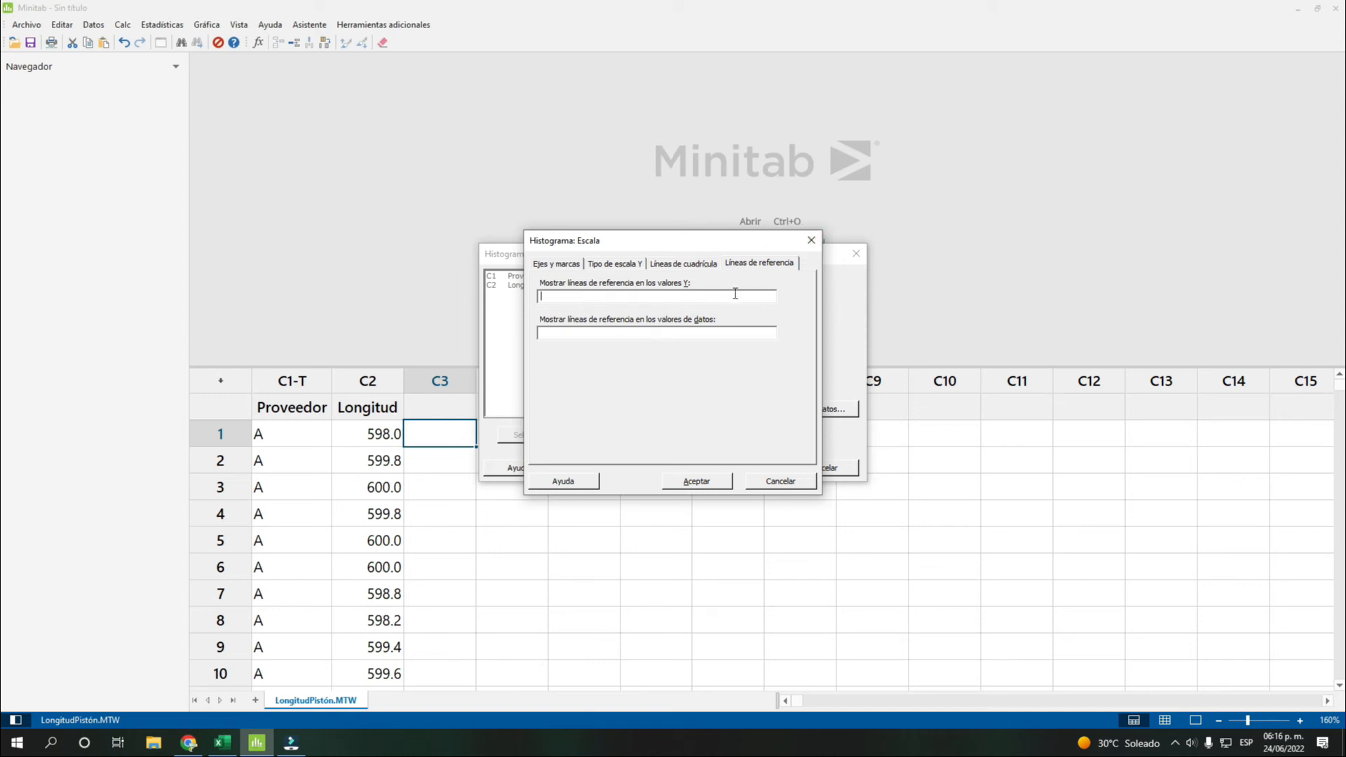
left_click(807, 241)
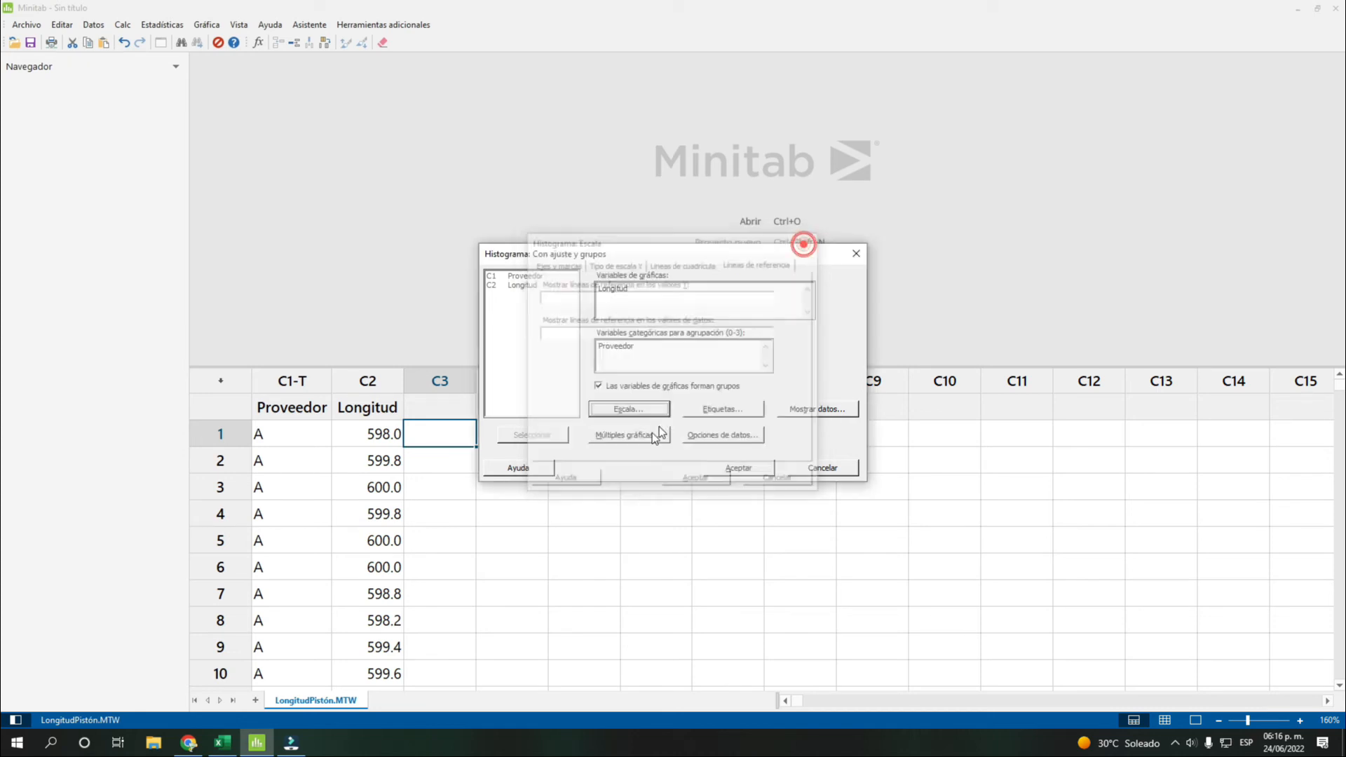
- Set the histogram's title to "Longitud de pistones" and its first footnote to "Milímetros", leaving the data labels set to Ninguno
left_click(733, 408)
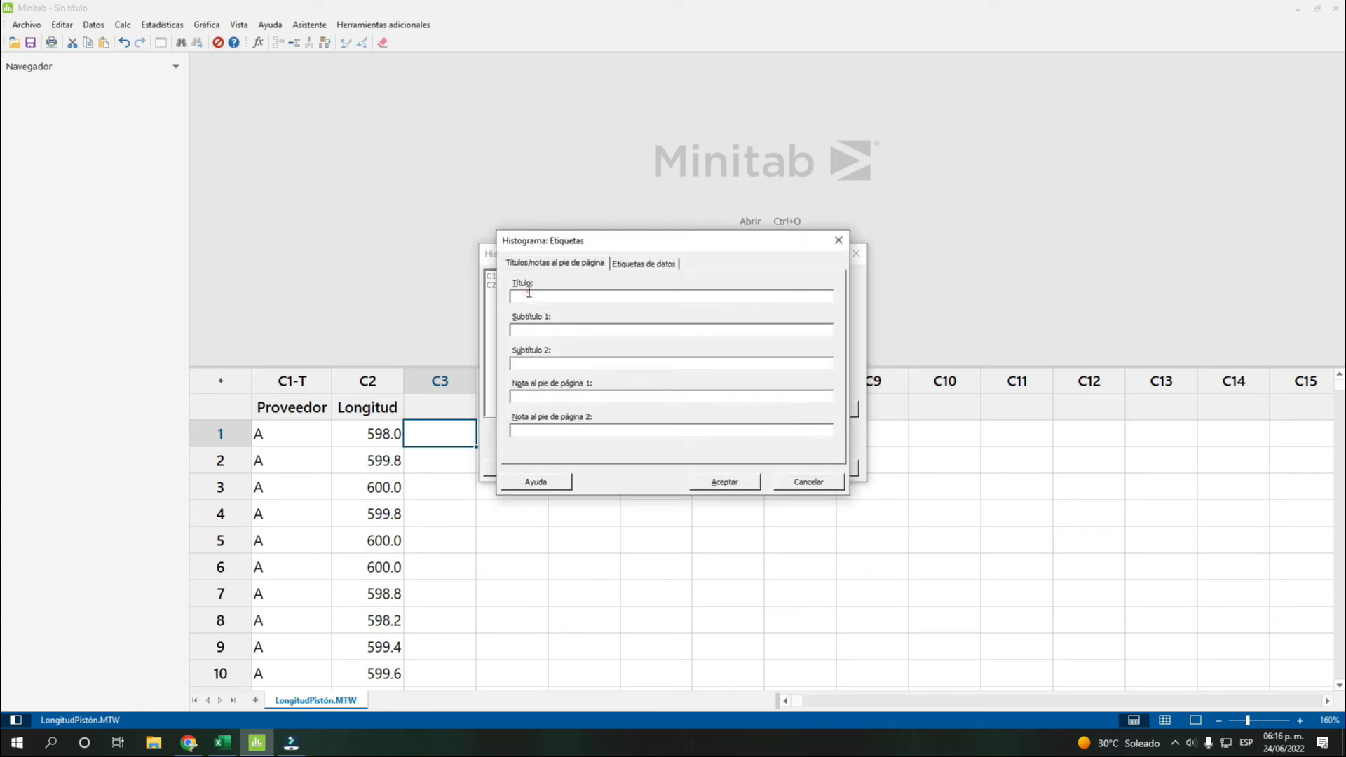
left_click(567, 398)
left_click(560, 297)
type("Longitud de pistones")
left_click(547, 394)
type("Milimetros")
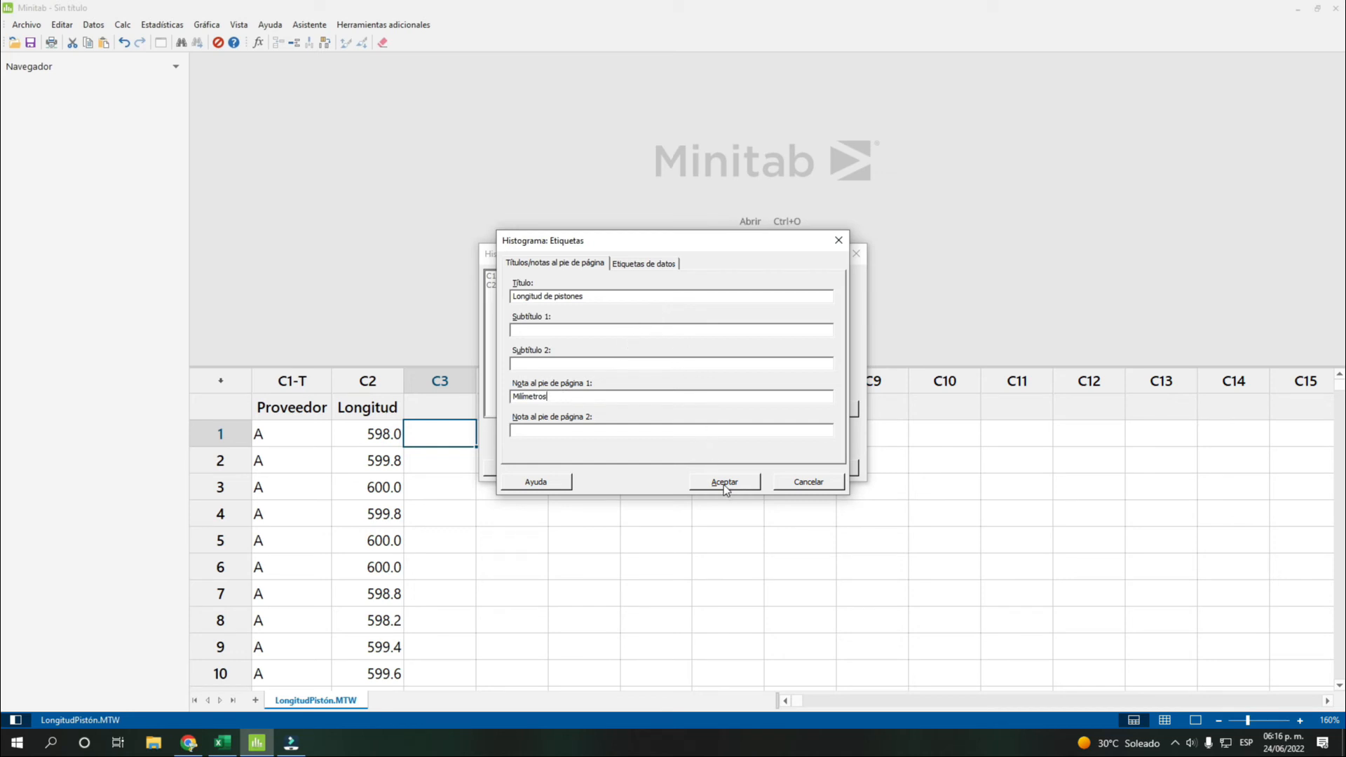
left_click(658, 264)
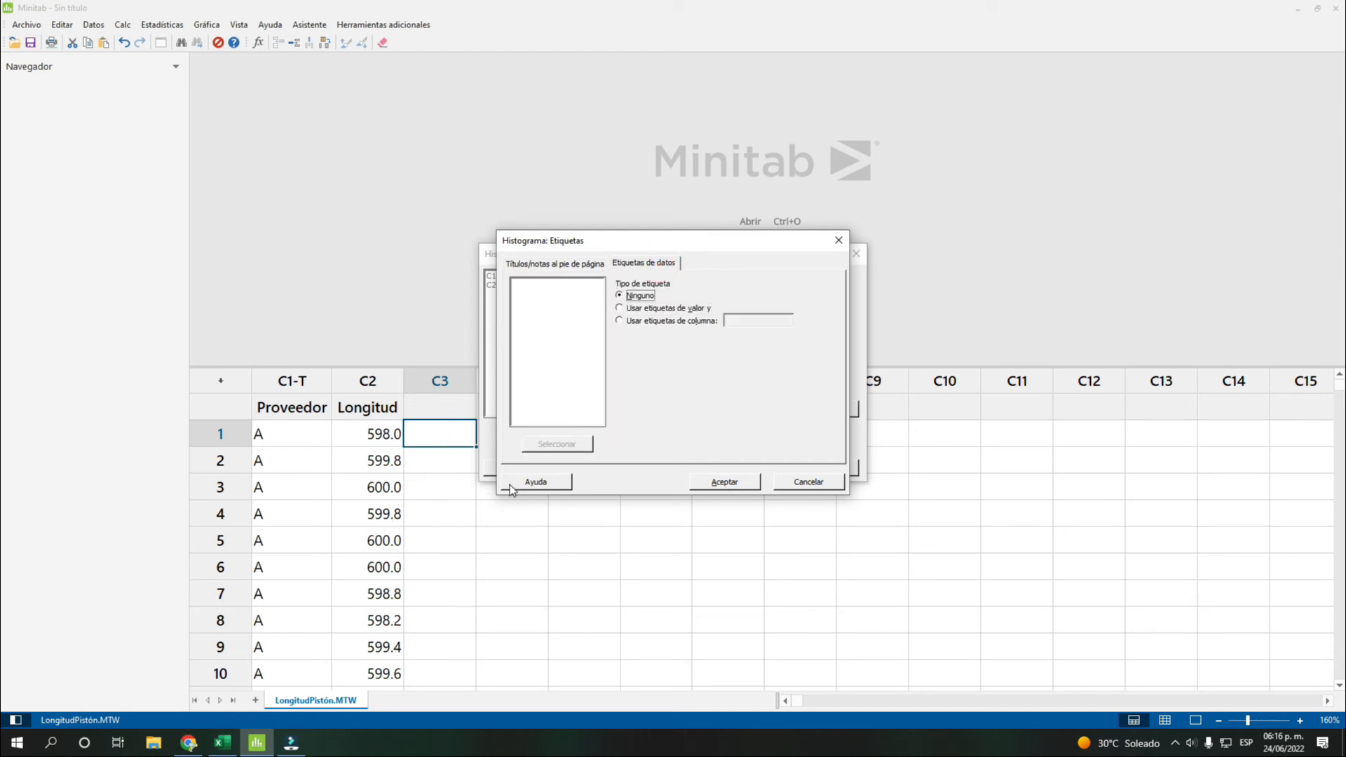
left_click(738, 482)
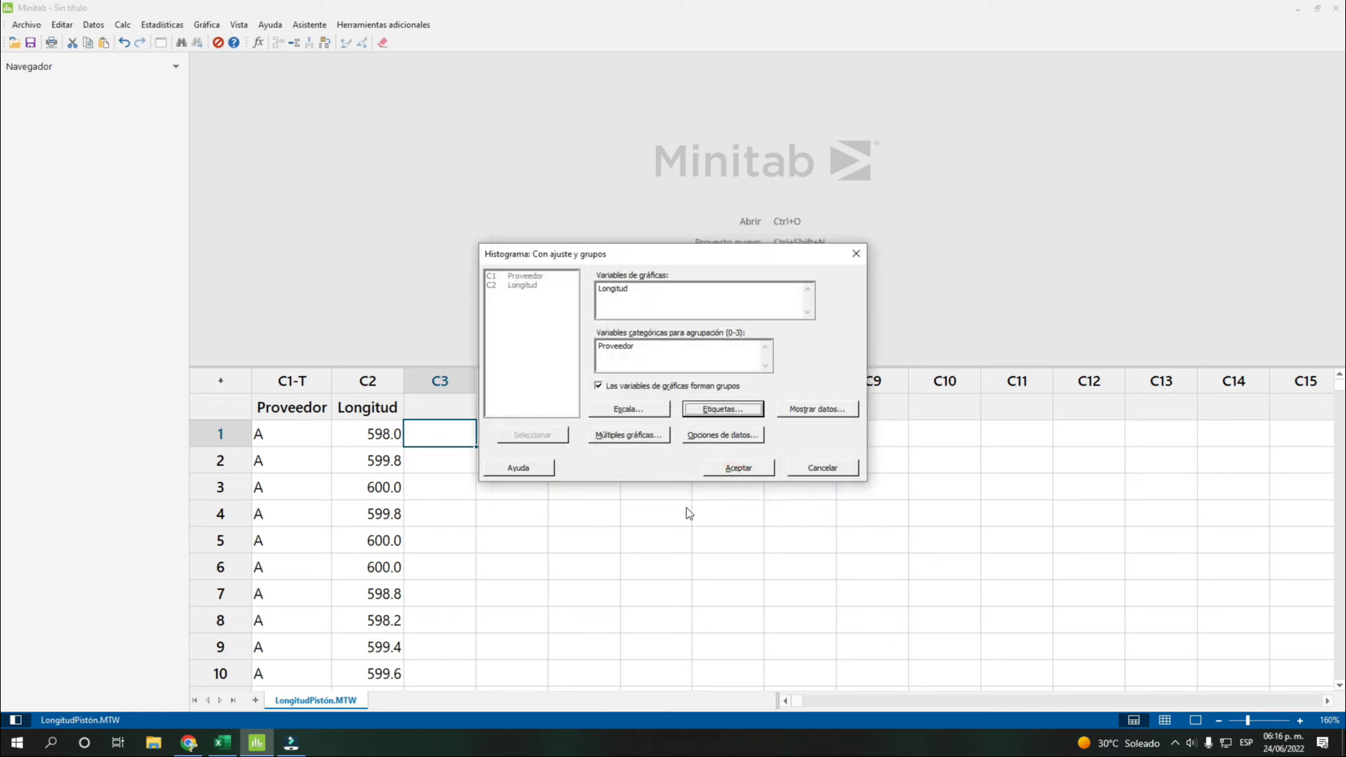
- Set the graph variables to display in separate graphs (En gráficas separadas) and generate the histogram
left_click(659, 434)
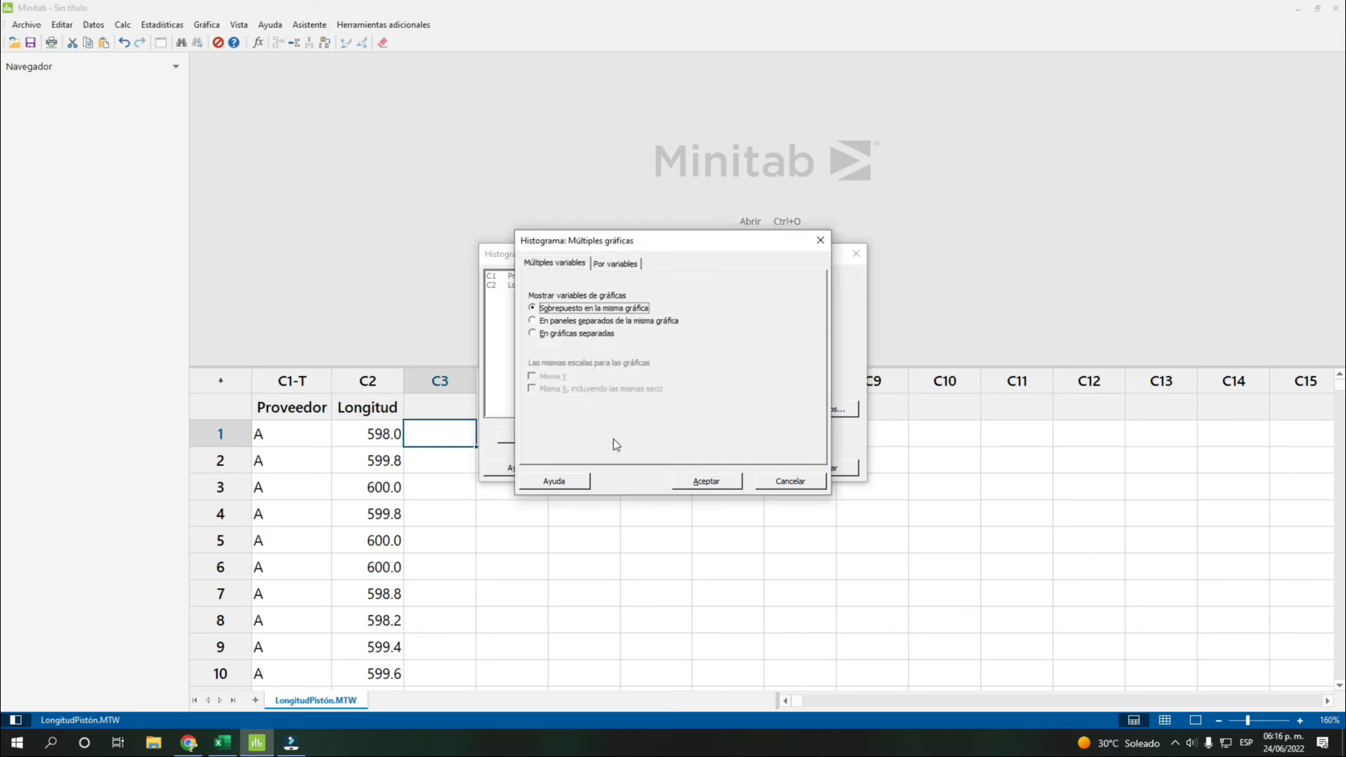
left_click(557, 334)
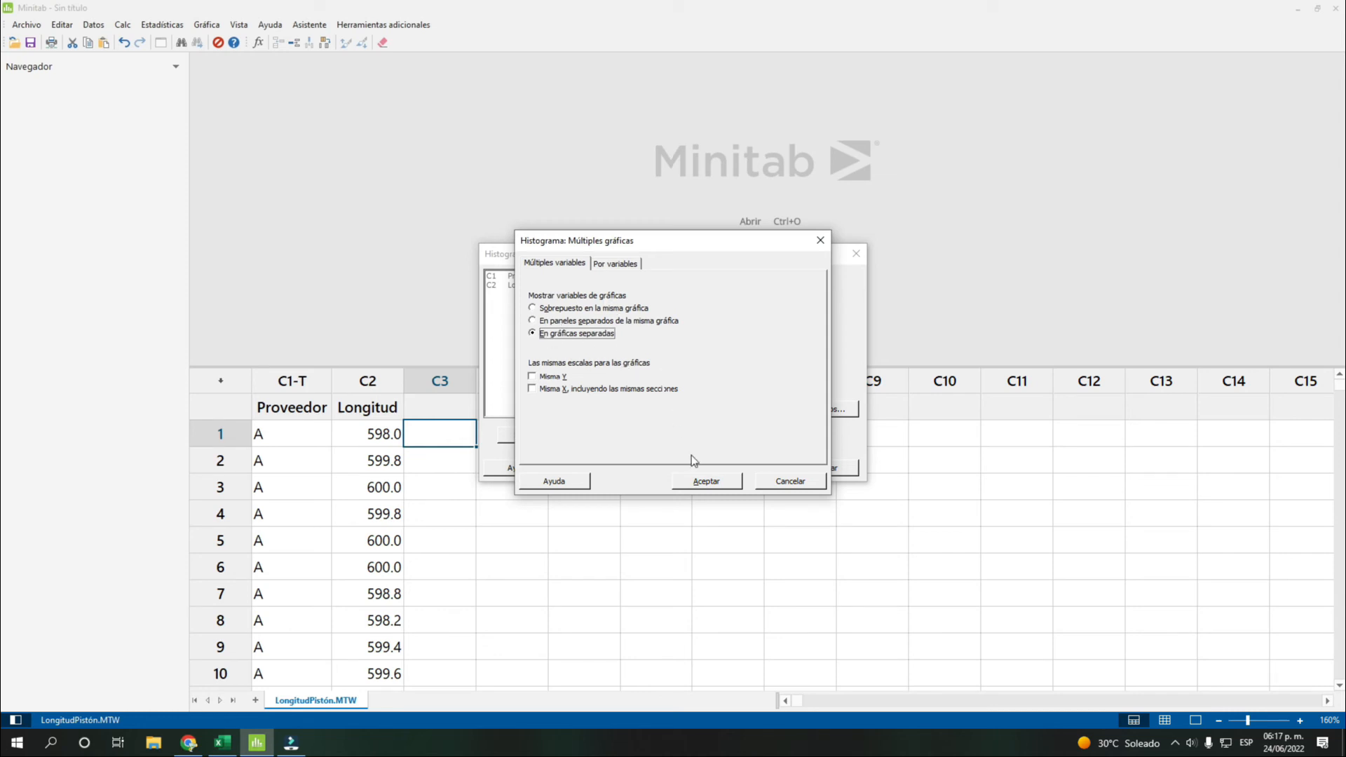
left_click(705, 483)
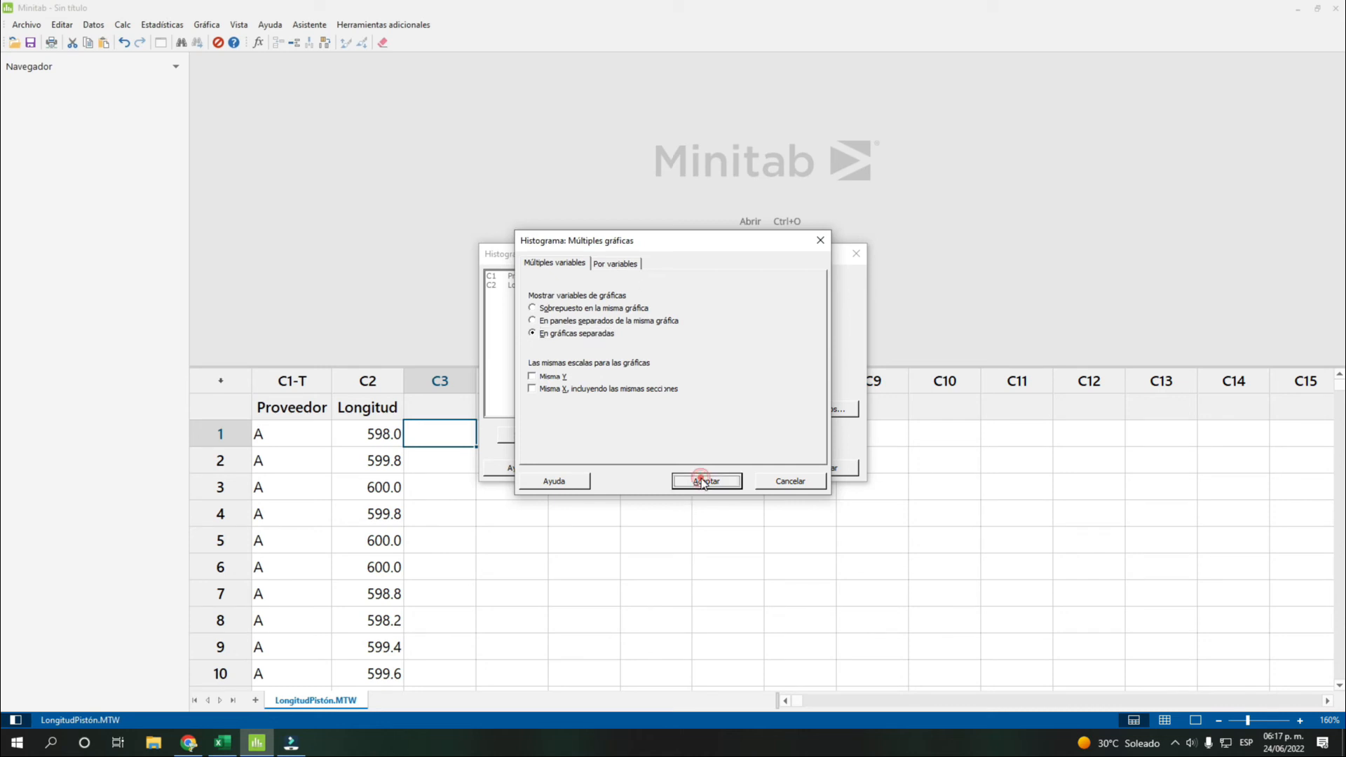
left_click(735, 469)
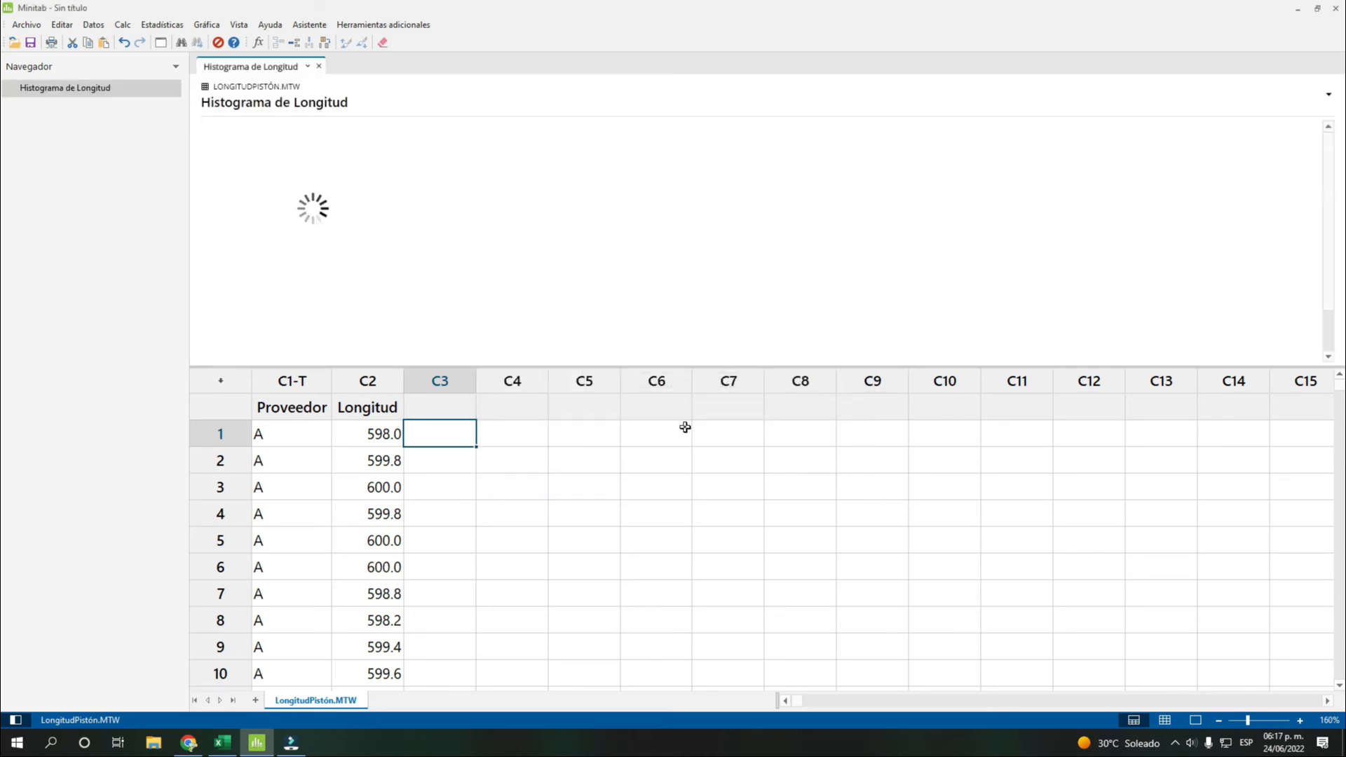
- Enlarge the results area and examine the histogram's bars and fitted normal curves for suppliers A and B
left_click_drag(644, 366, 654, 534)
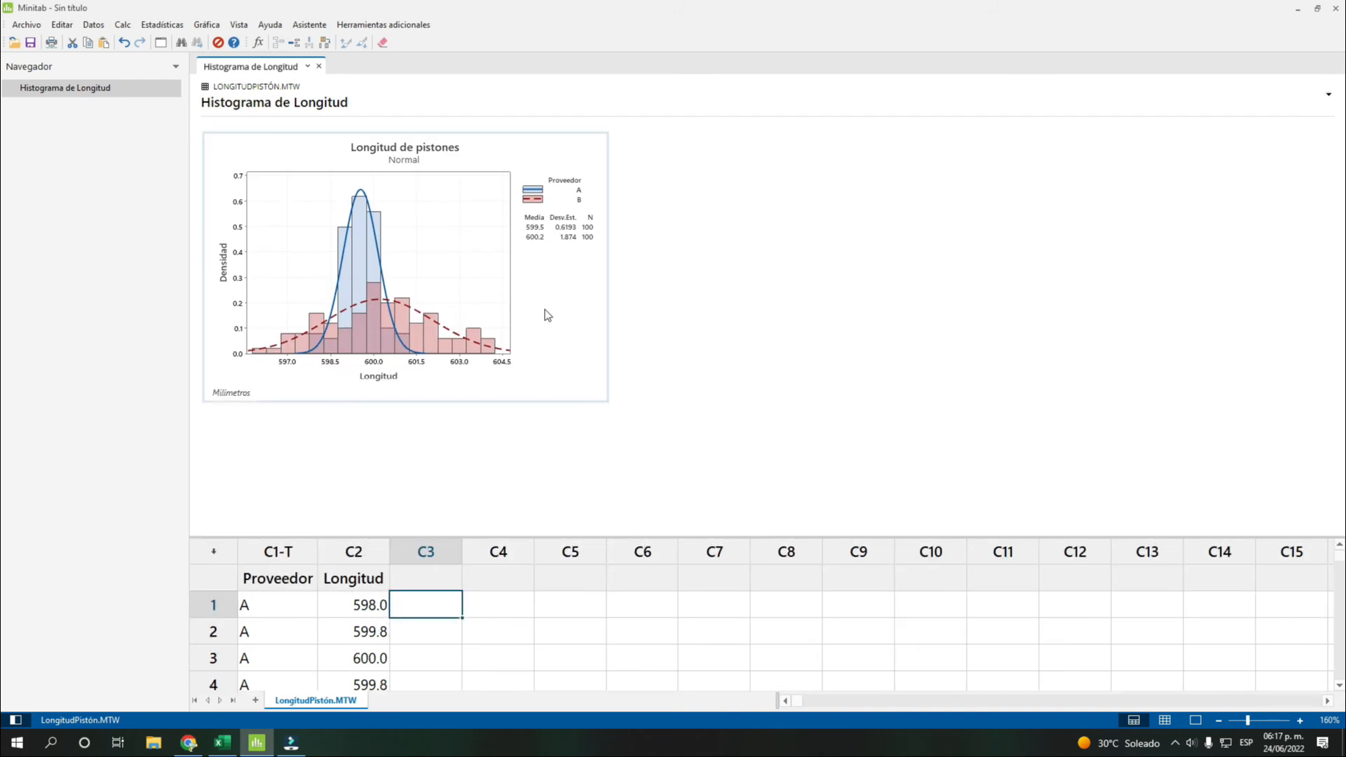
scroll(544, 313, "up", 3)
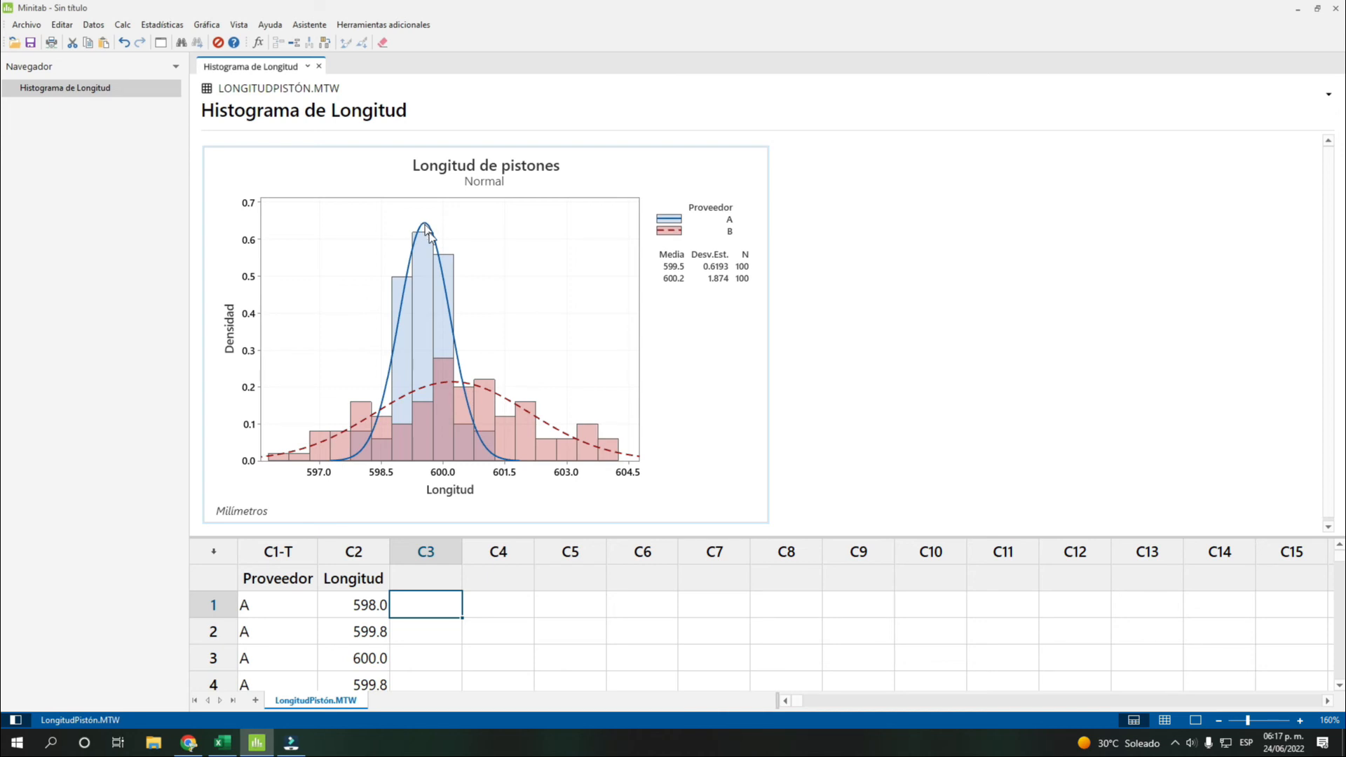
mouse_move(460, 386)
mouse_move(501, 461)
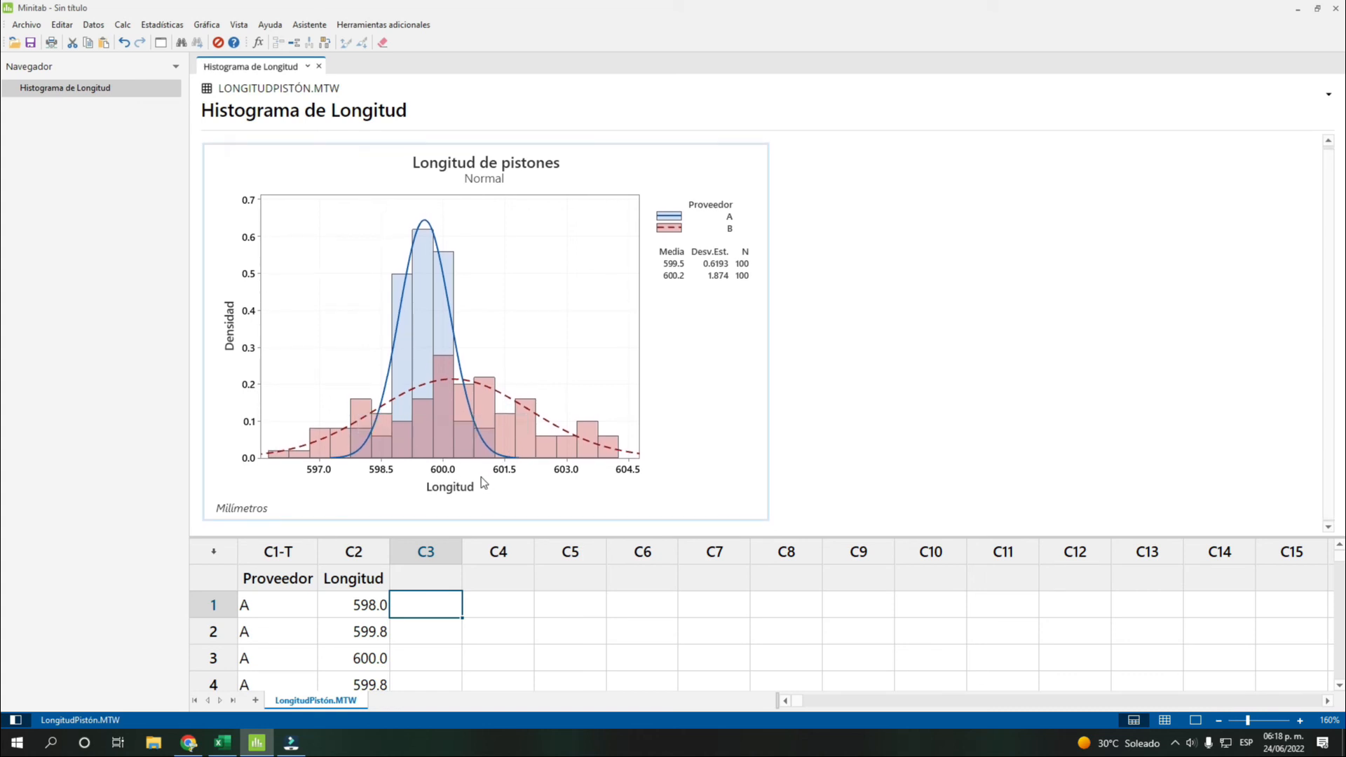
- Create another histogram with fit and groups of Longitud by Proveedor, with the graph variables overlaid on the same graph (Sobrepuesto en la misma gráfica)
left_click(162, 25)
left_click(162, 25)
left_click(207, 25)
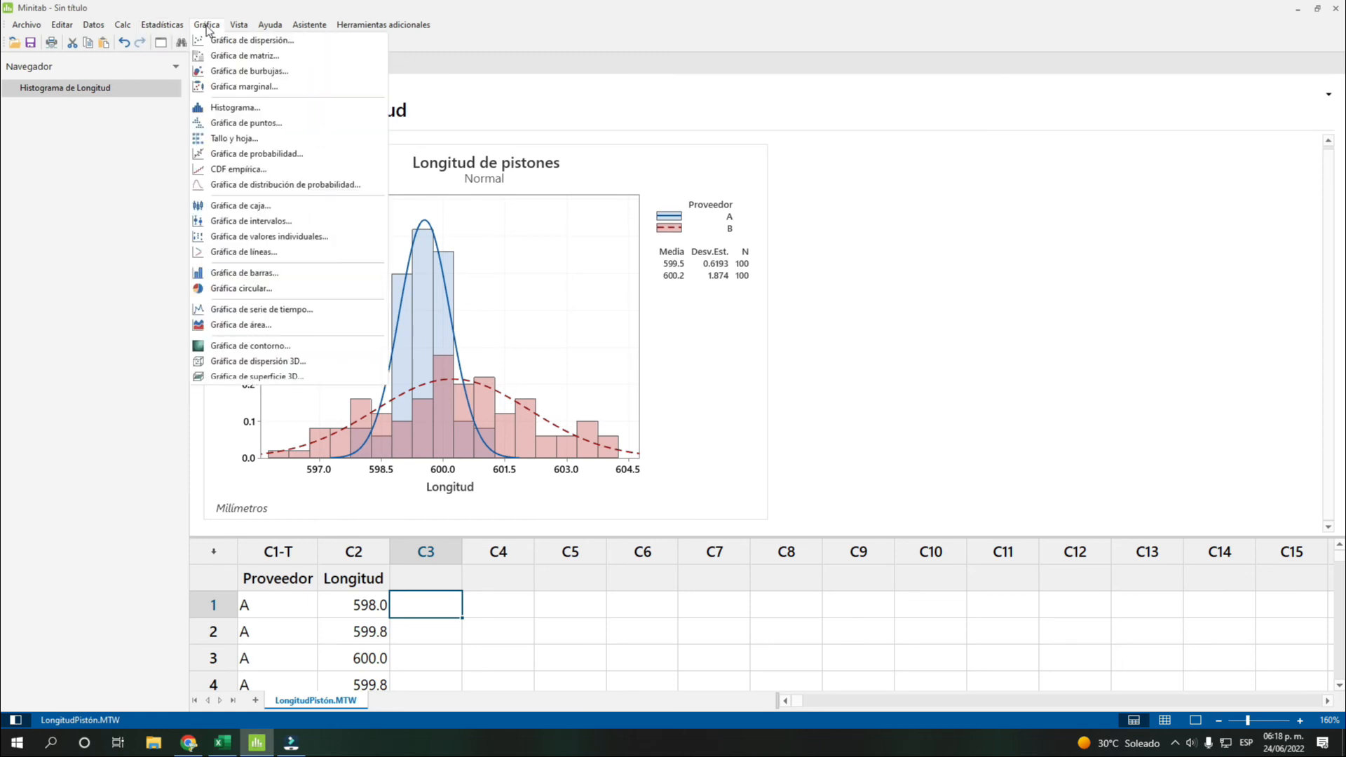
left_click(238, 108)
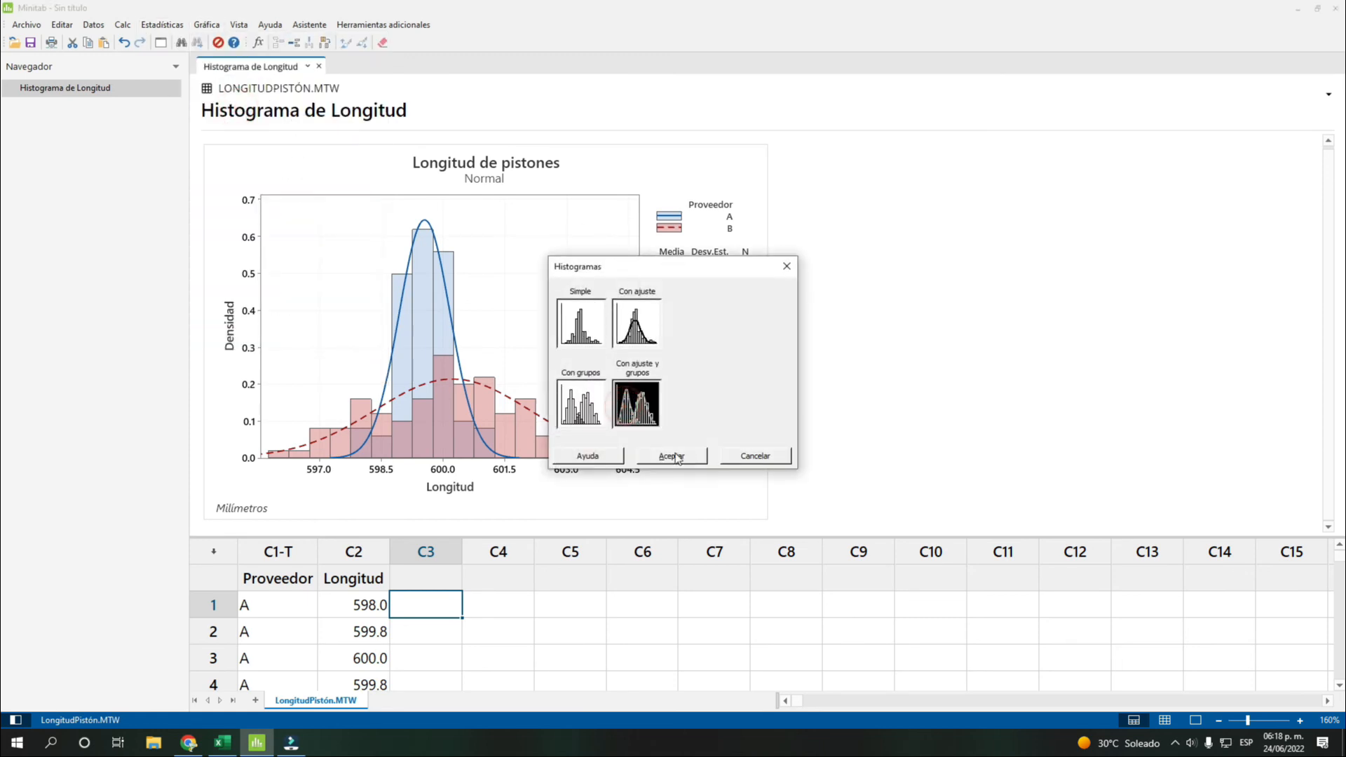
left_click(674, 456)
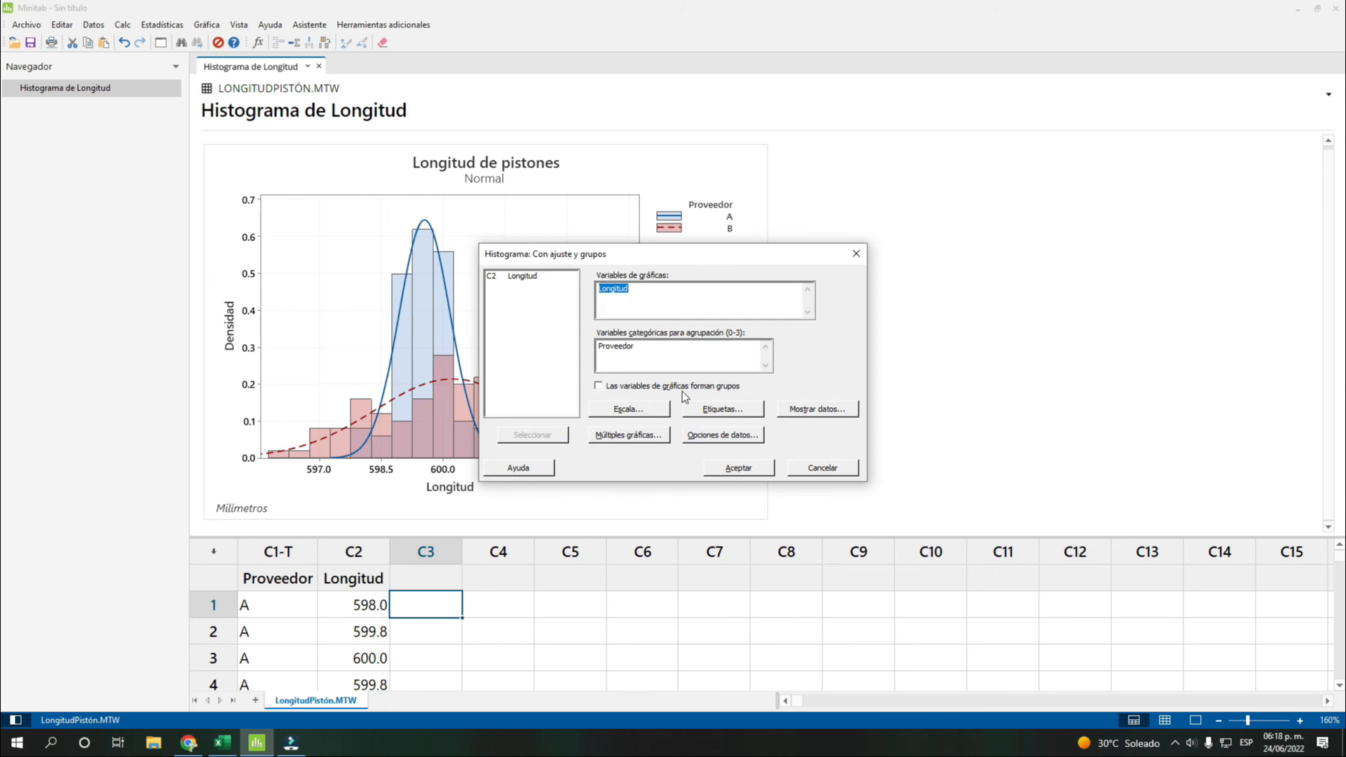
left_click(633, 435)
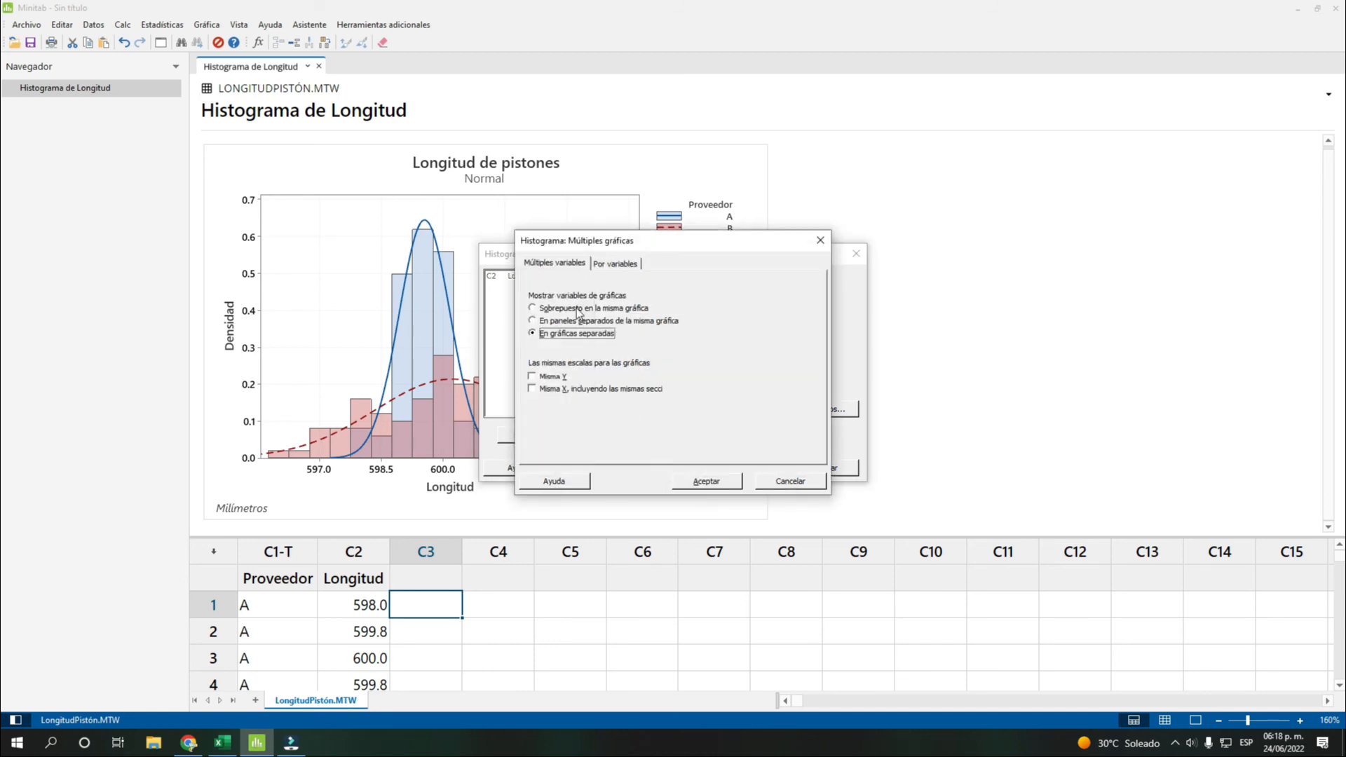
left_click(575, 309)
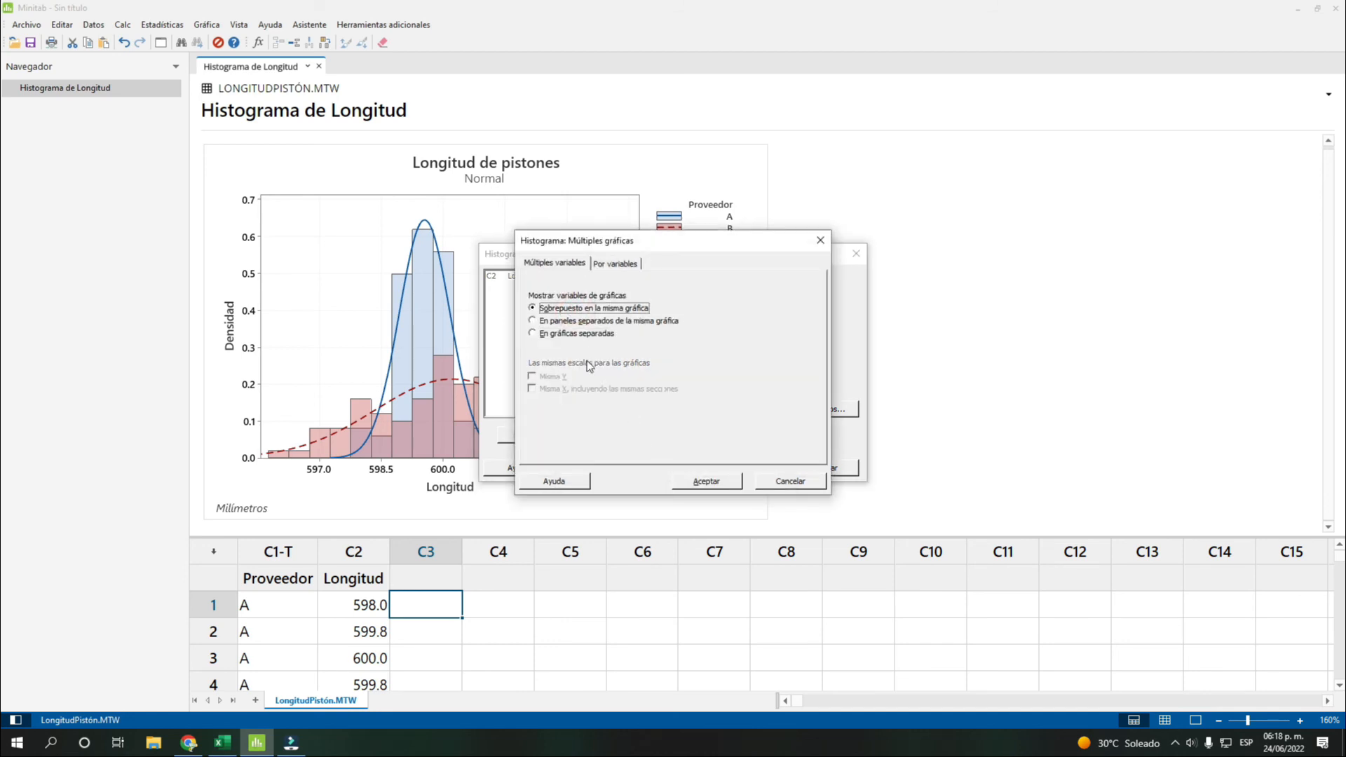
left_click(615, 263)
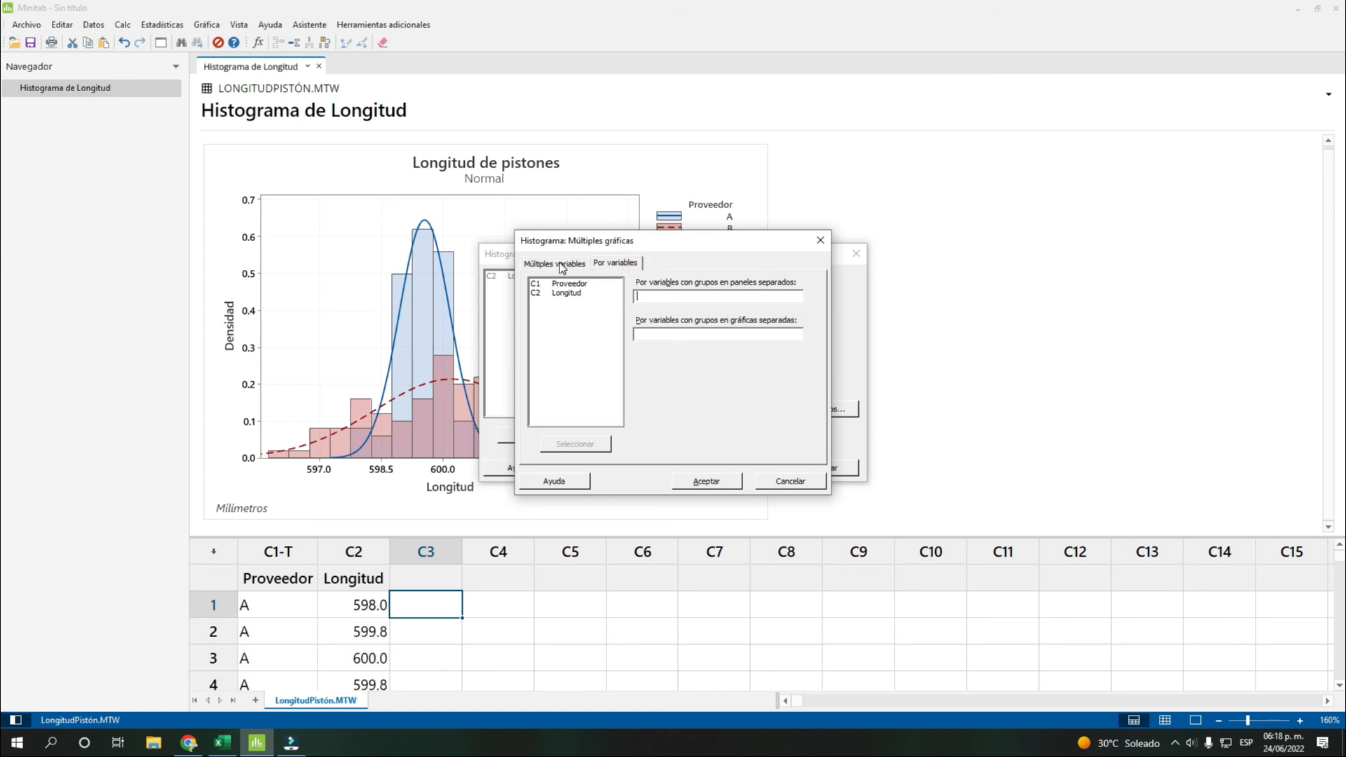
left_click(561, 266)
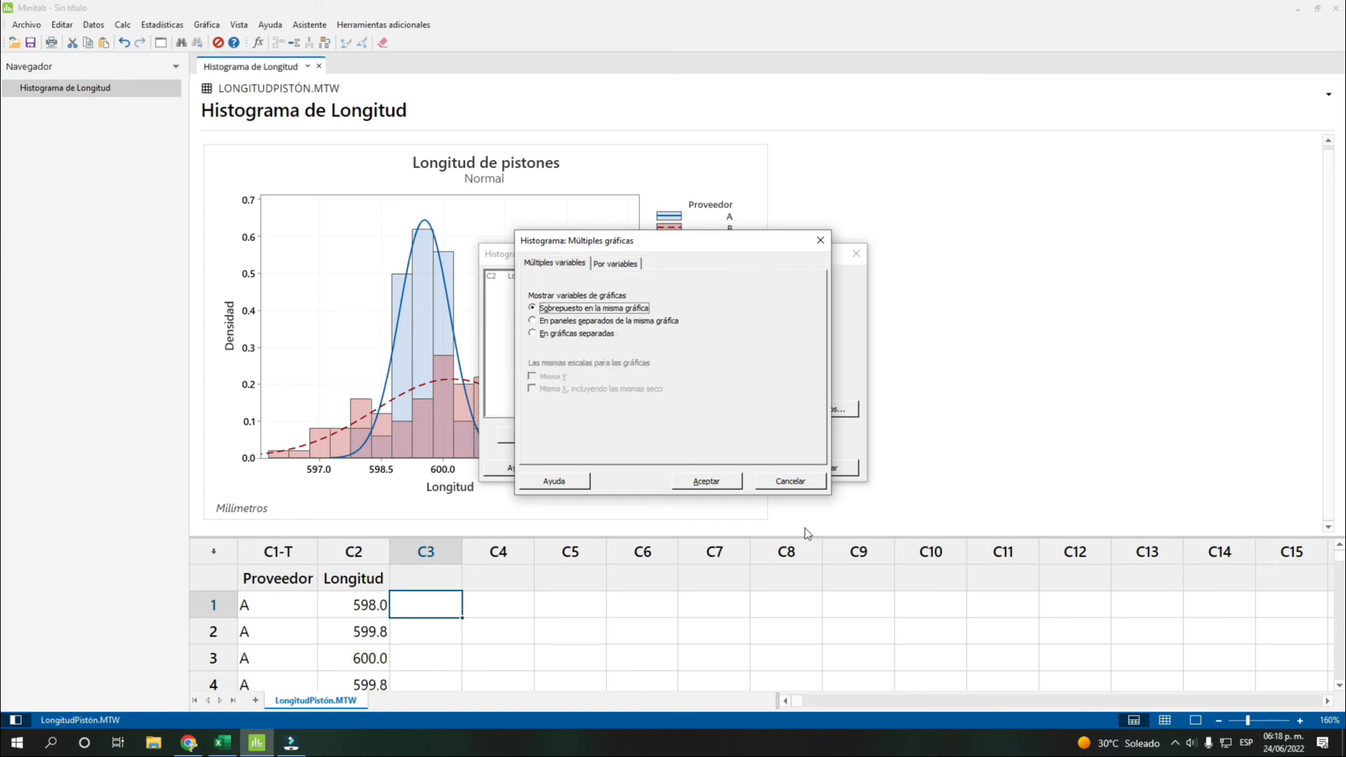
left_click(707, 483)
left_click(730, 468)
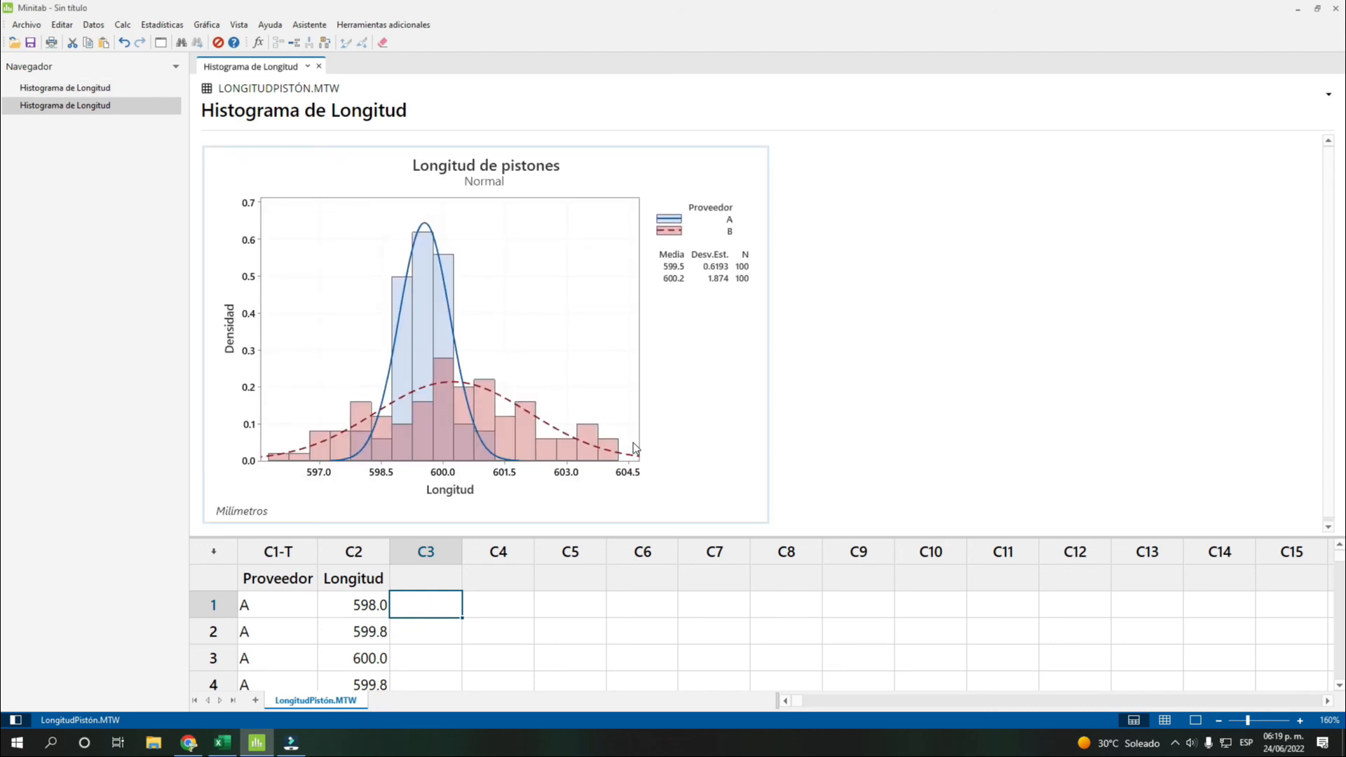
left_click(353, 576)
left_click(353, 551)
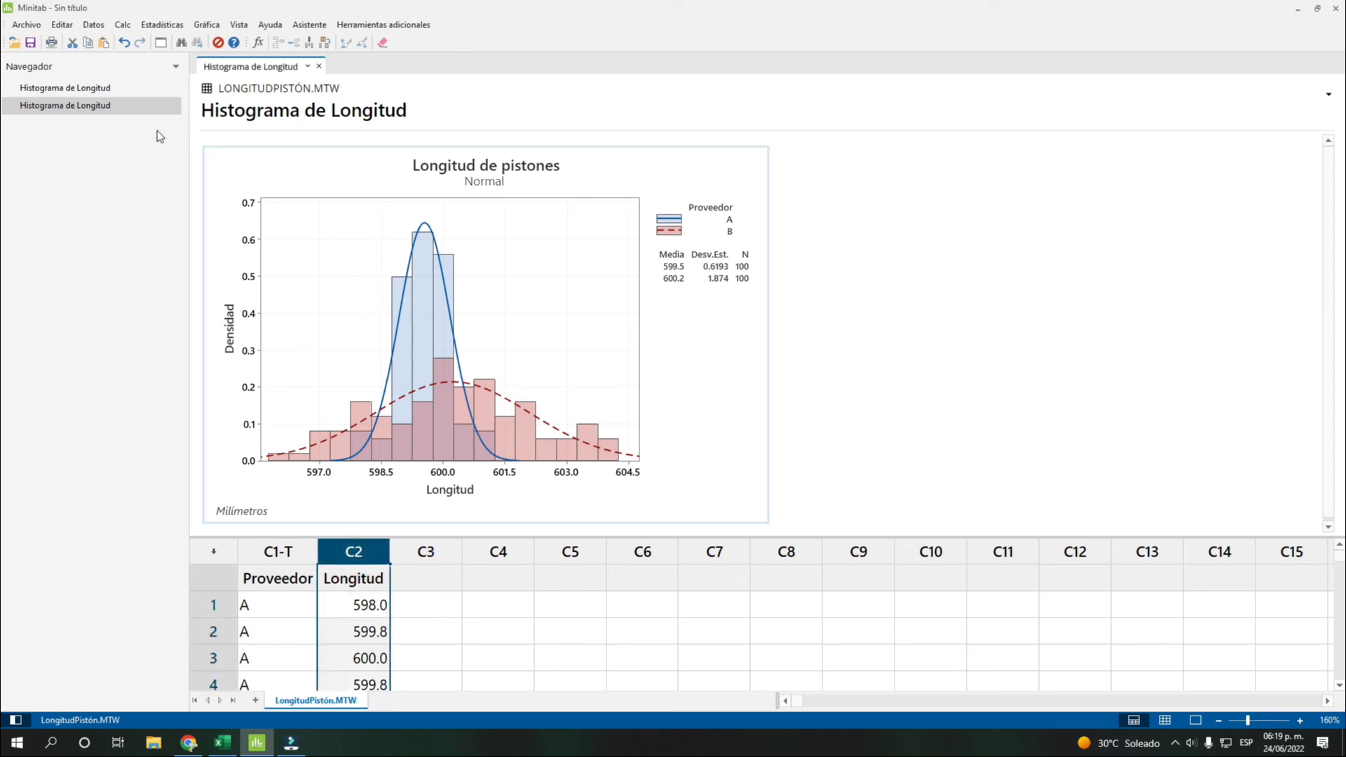
left_click(410, 552)
left_click(524, 550)
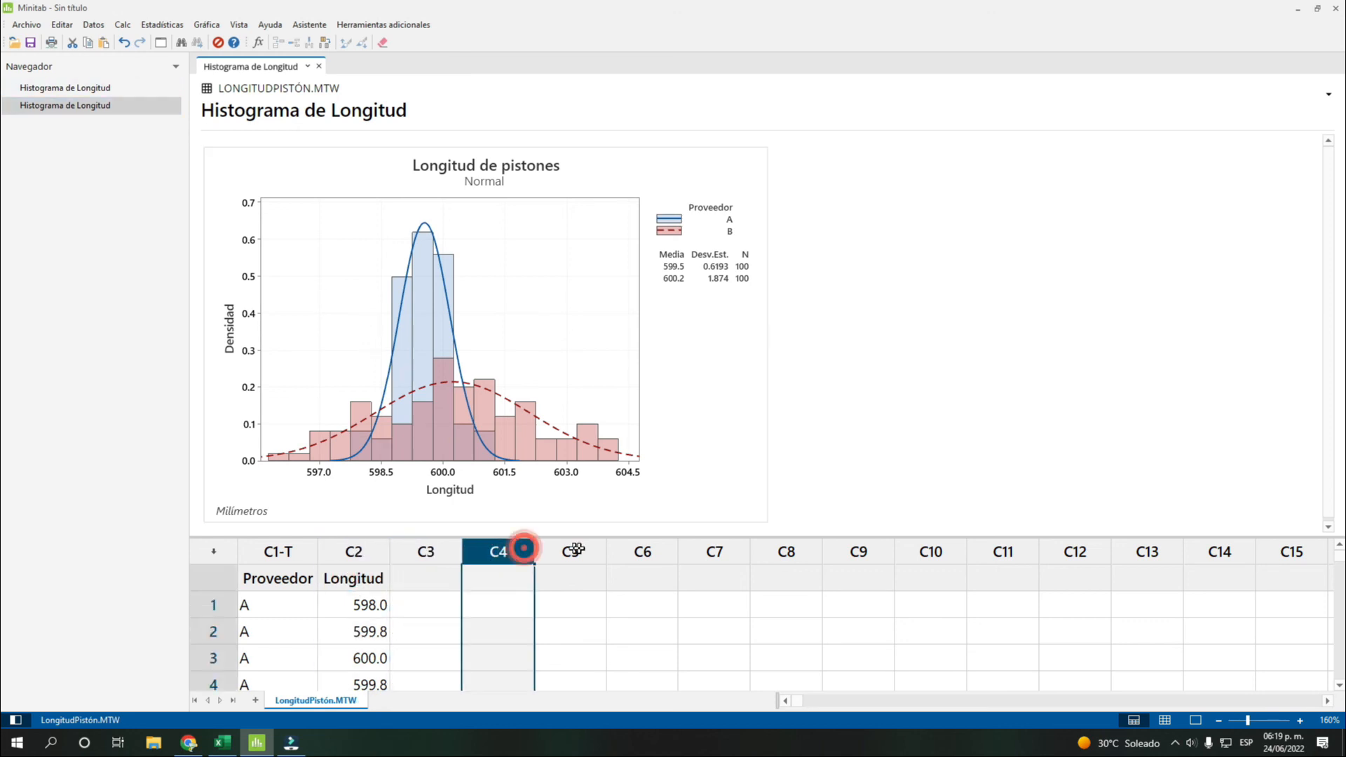
left_click(576, 549)
left_click(642, 551)
left_click(433, 553)
left_click(492, 553)
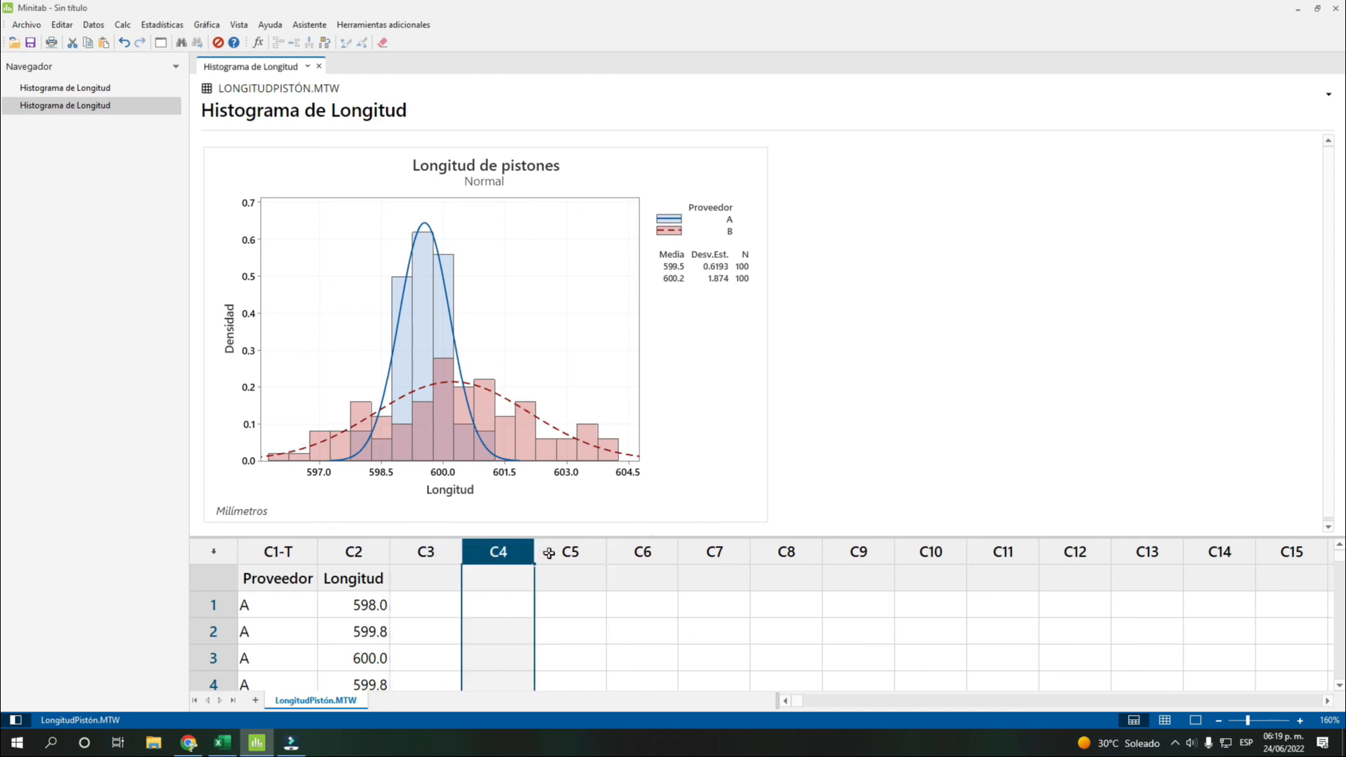
left_click(559, 551)
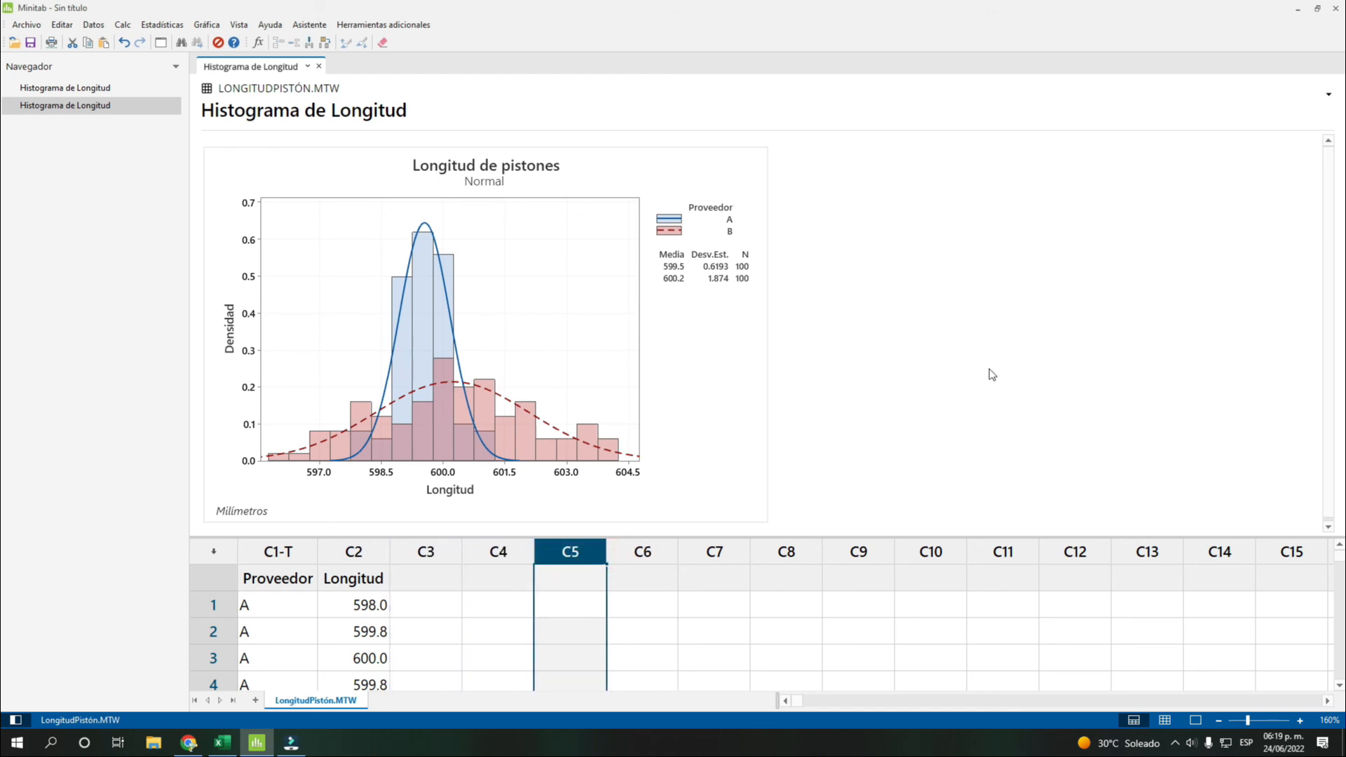
left_click(356, 553)
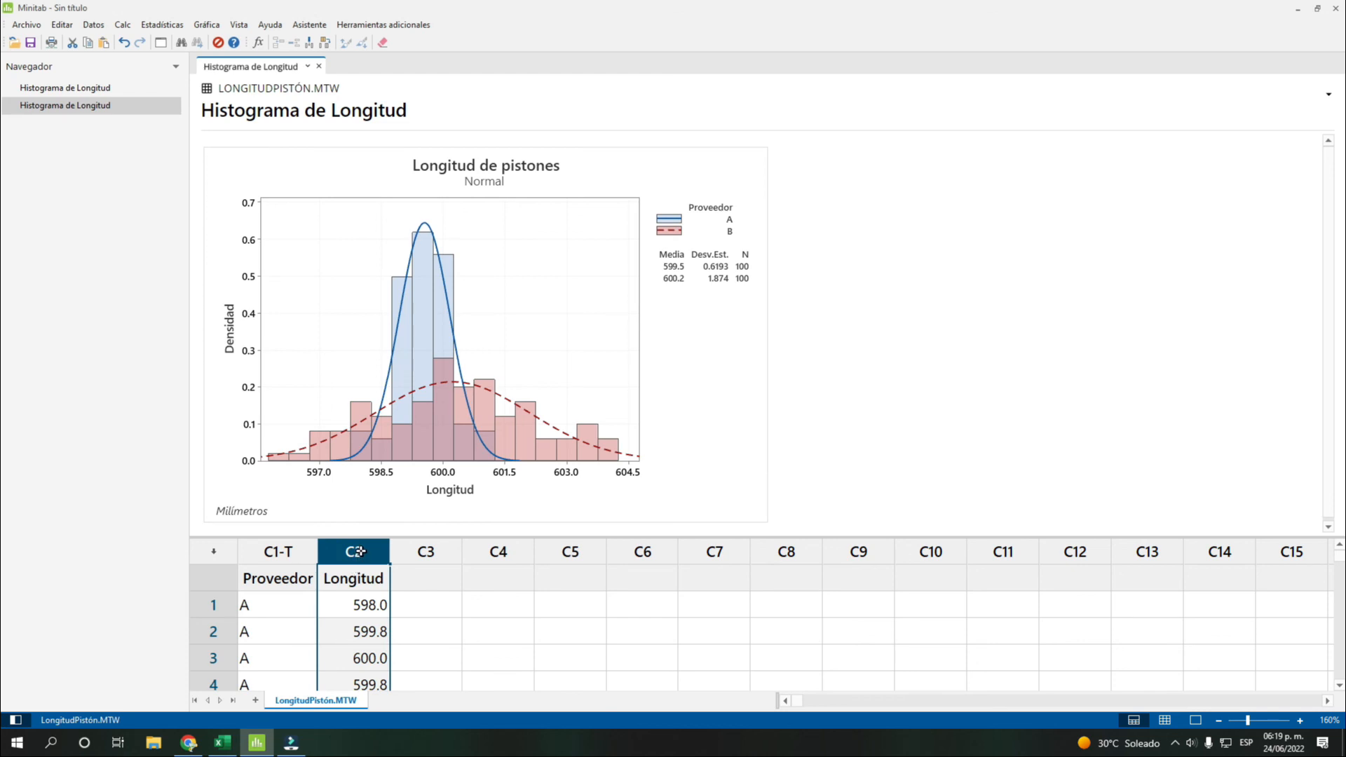
left_click_drag(358, 551, 495, 551)
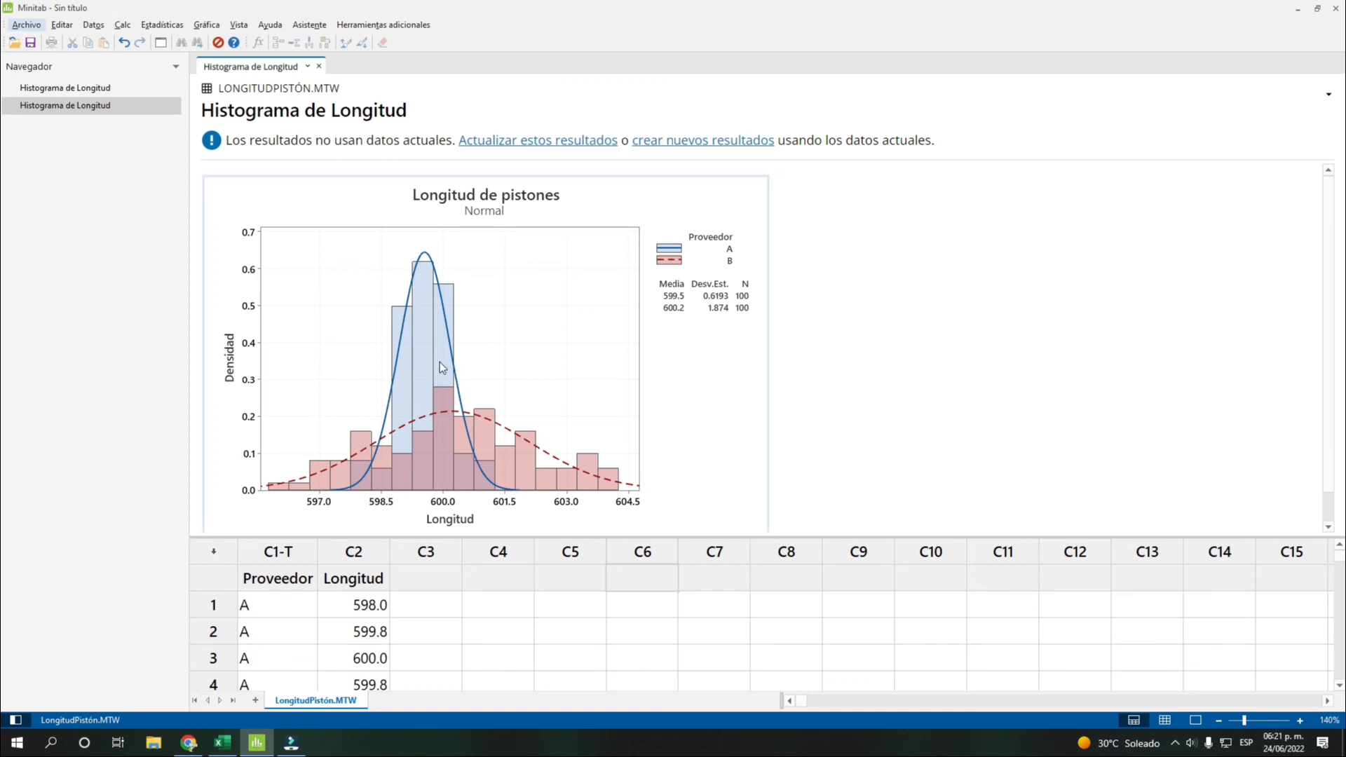
scroll(447, 363, "down", 1)
scroll(445, 363, "up", 1)
mouse_move(455, 354)
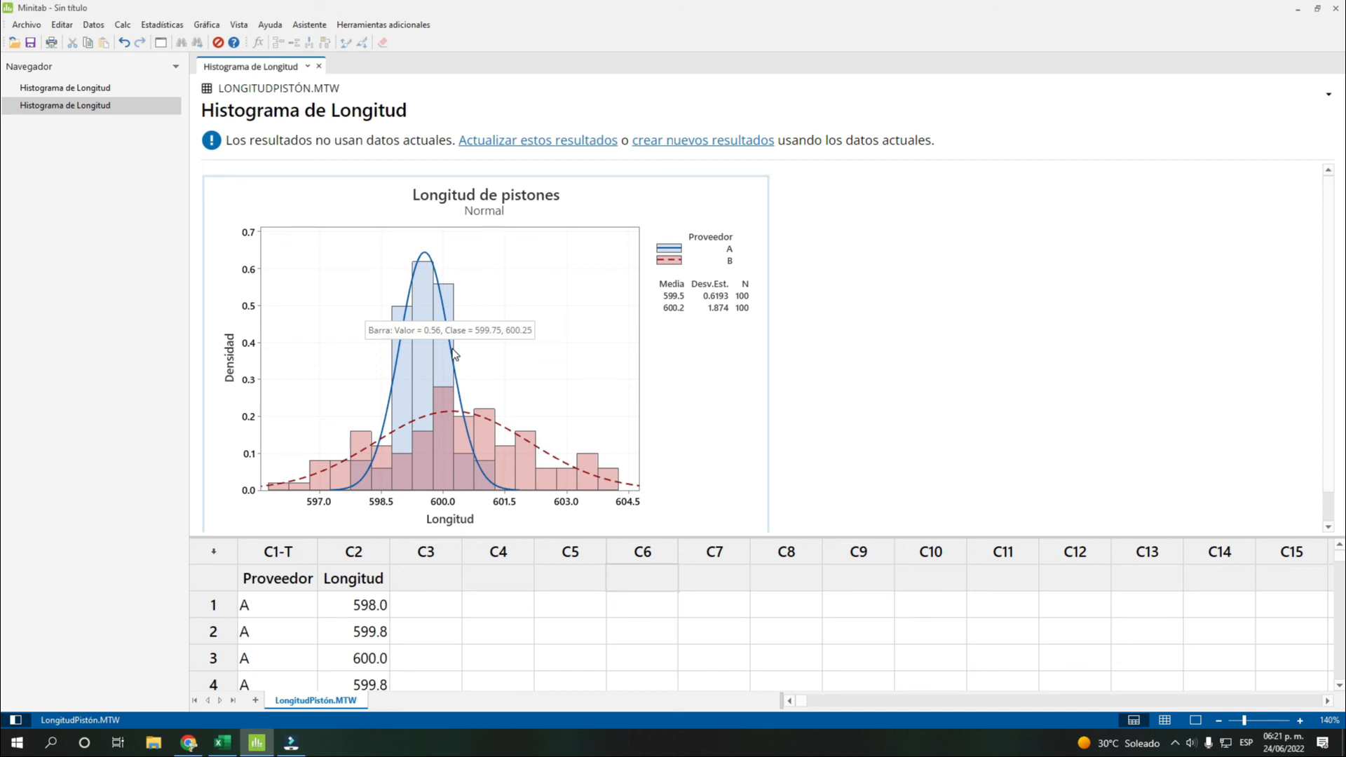
- Set up another histogram with fit and groups, using Longitud as the graph variable and Proveedor as the grouping variable
left_click(207, 26)
left_click(234, 107)
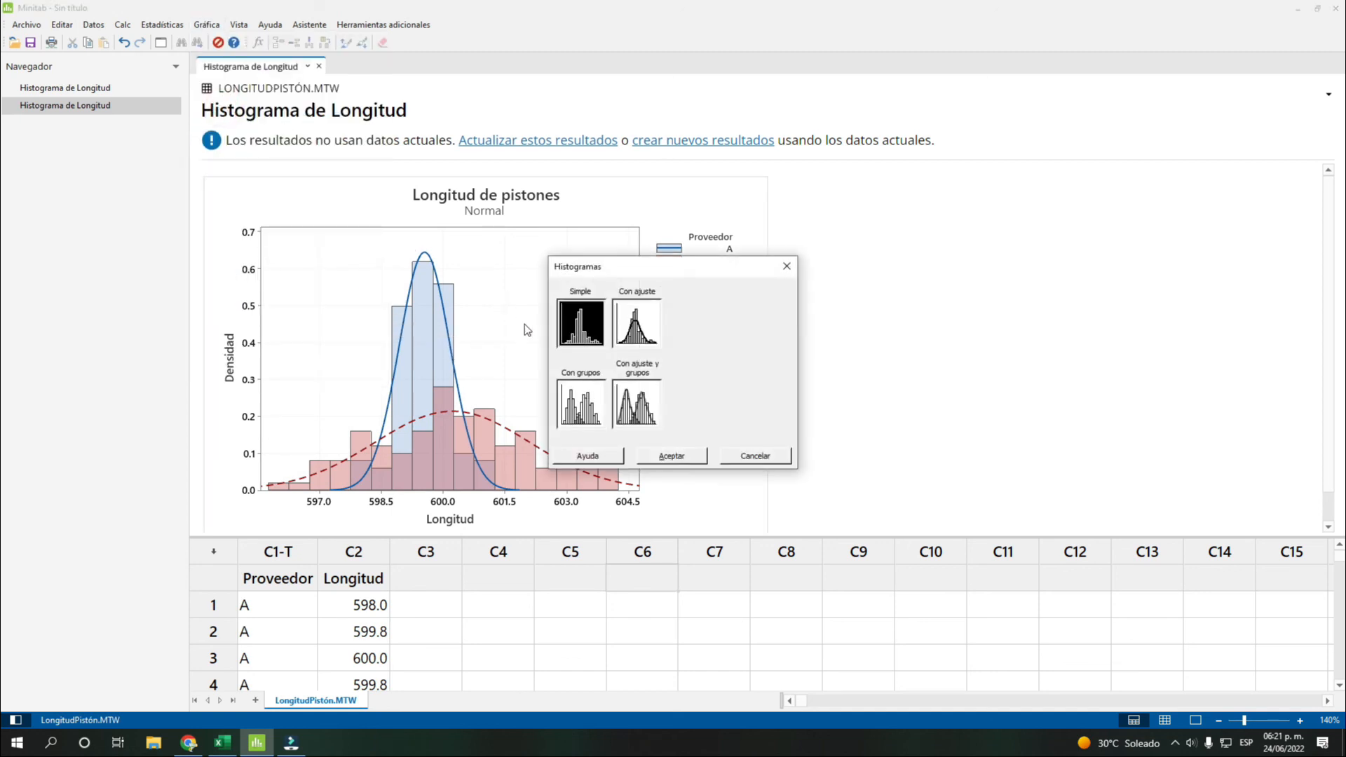
left_click(626, 401)
left_click(655, 456)
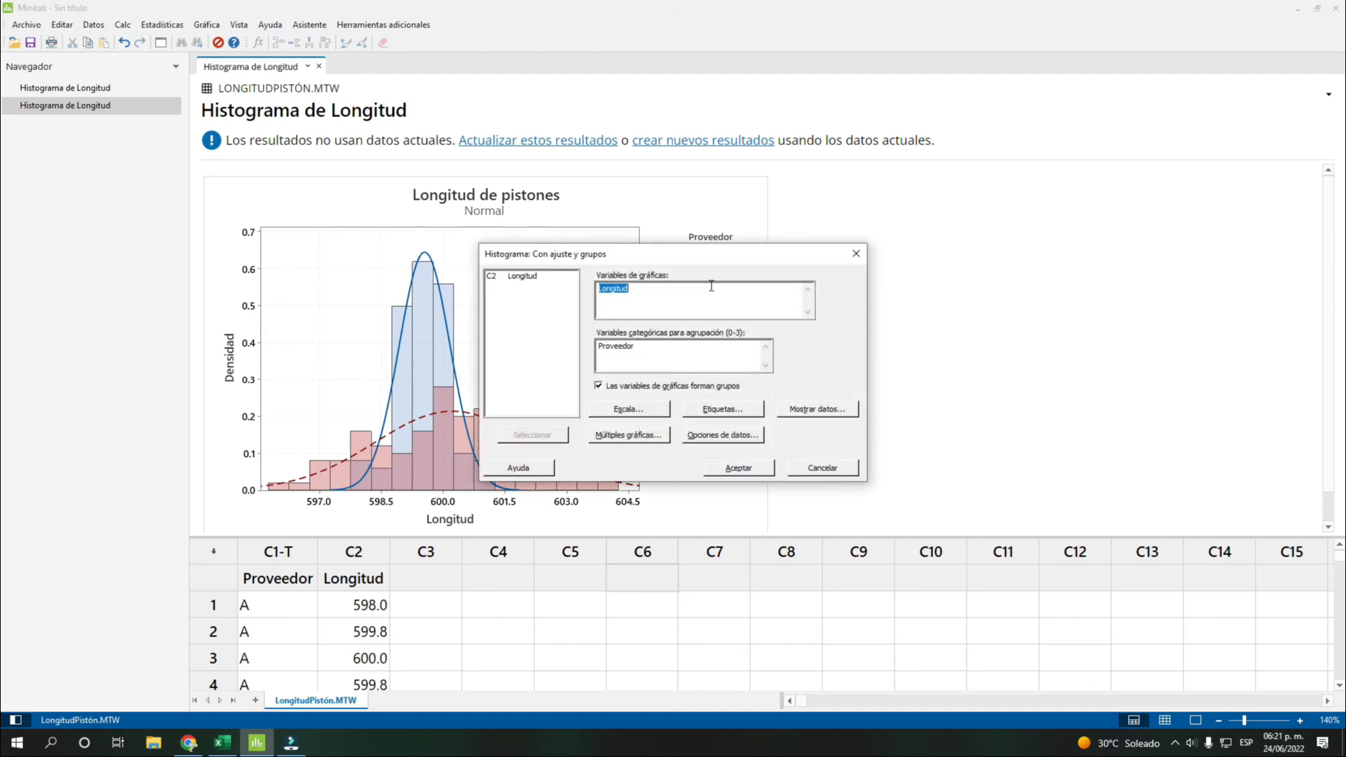
double_click(646, 352)
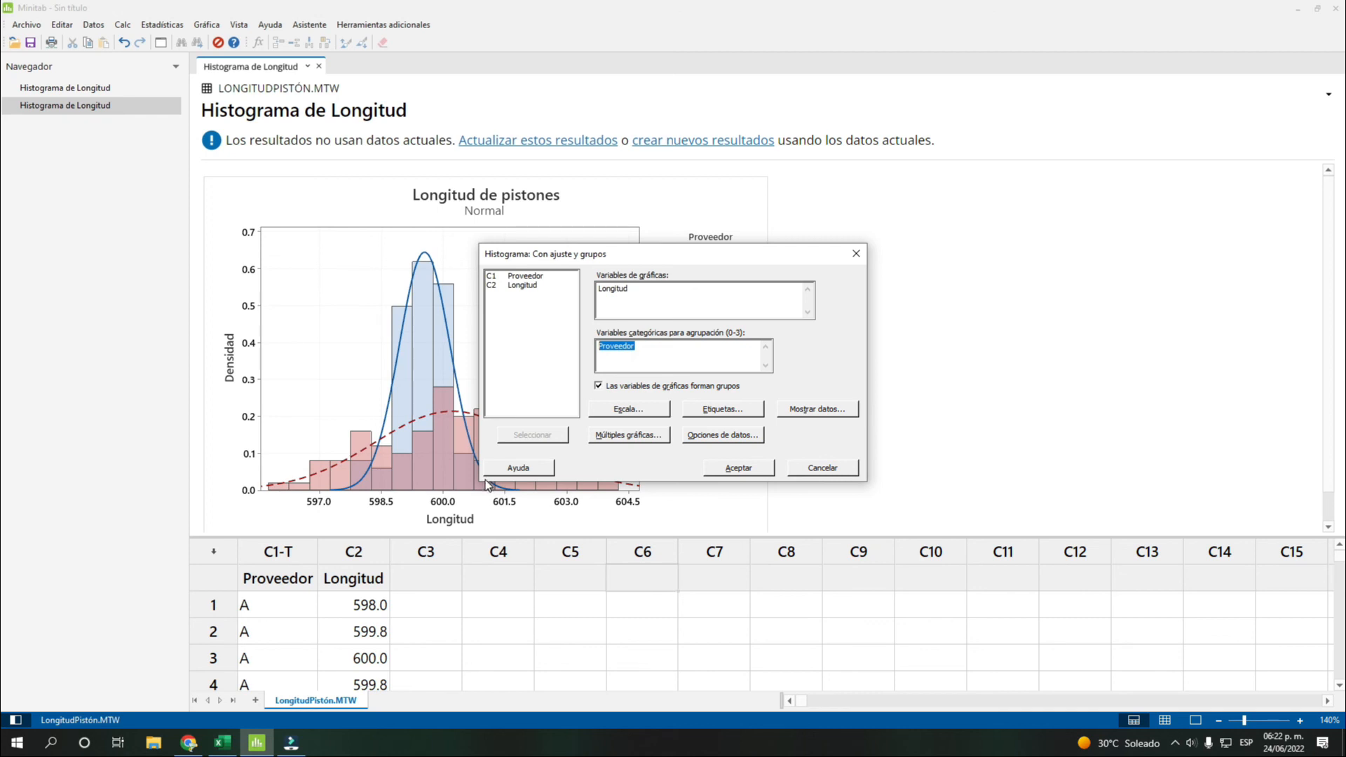
- Use Proveedor as the by variable with groups in separate graphs (gráficas separadas) and generate the histograms
left_click(639, 436)
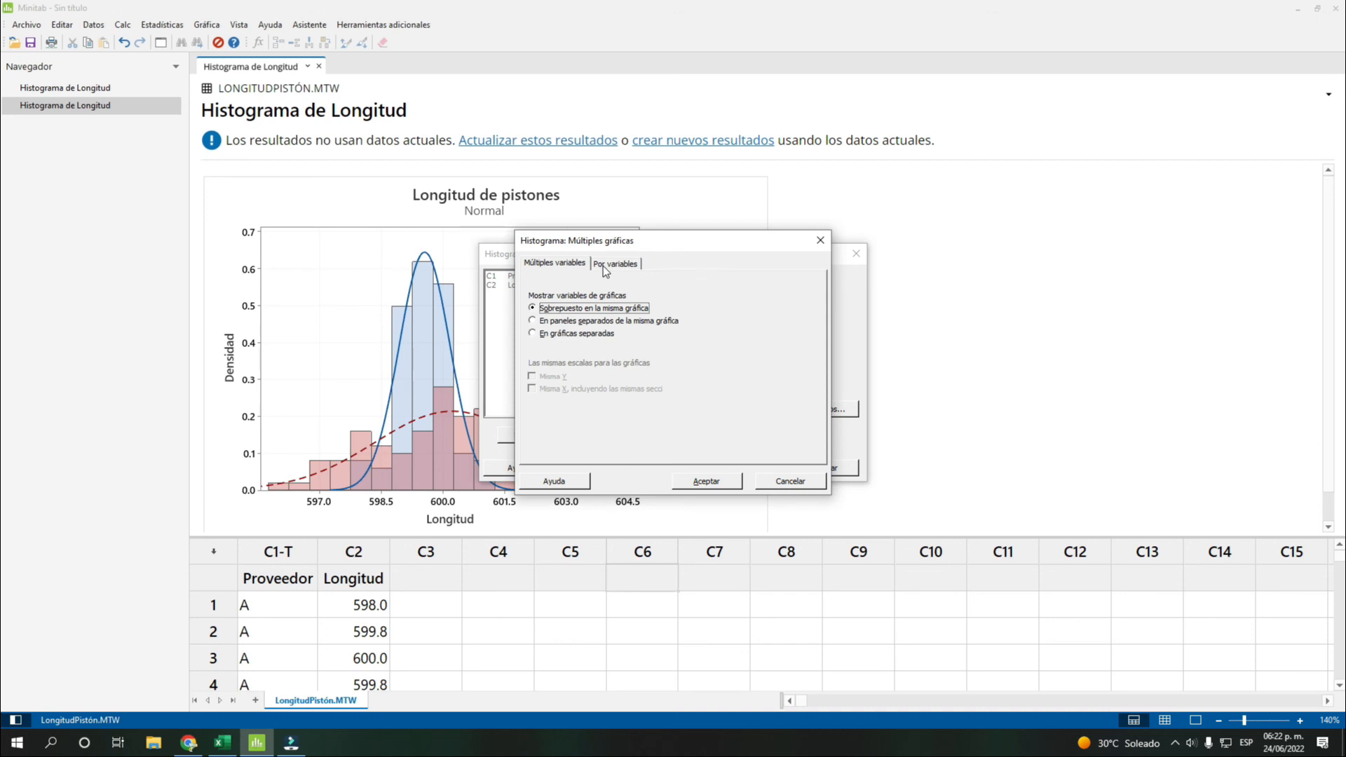
left_click(603, 265)
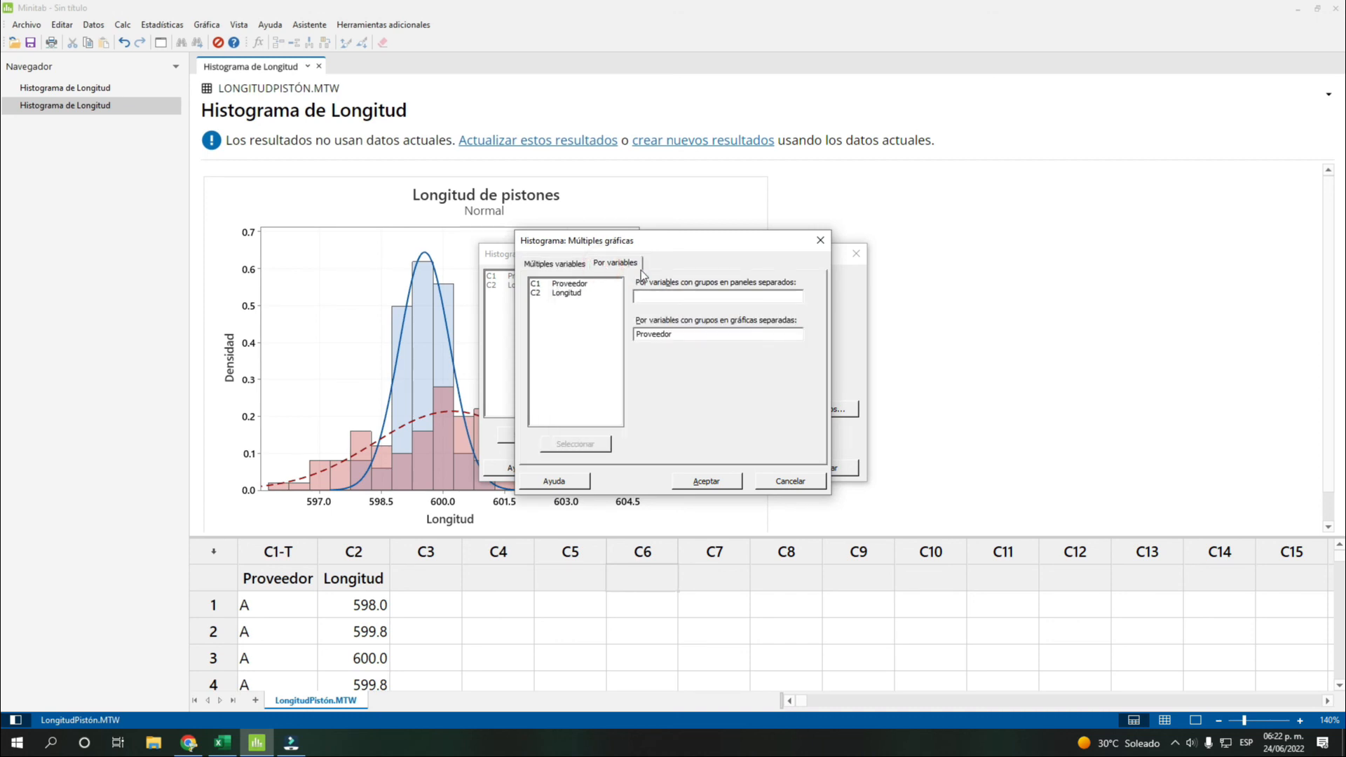
double_click(677, 334)
double_click(699, 333)
left_click(718, 483)
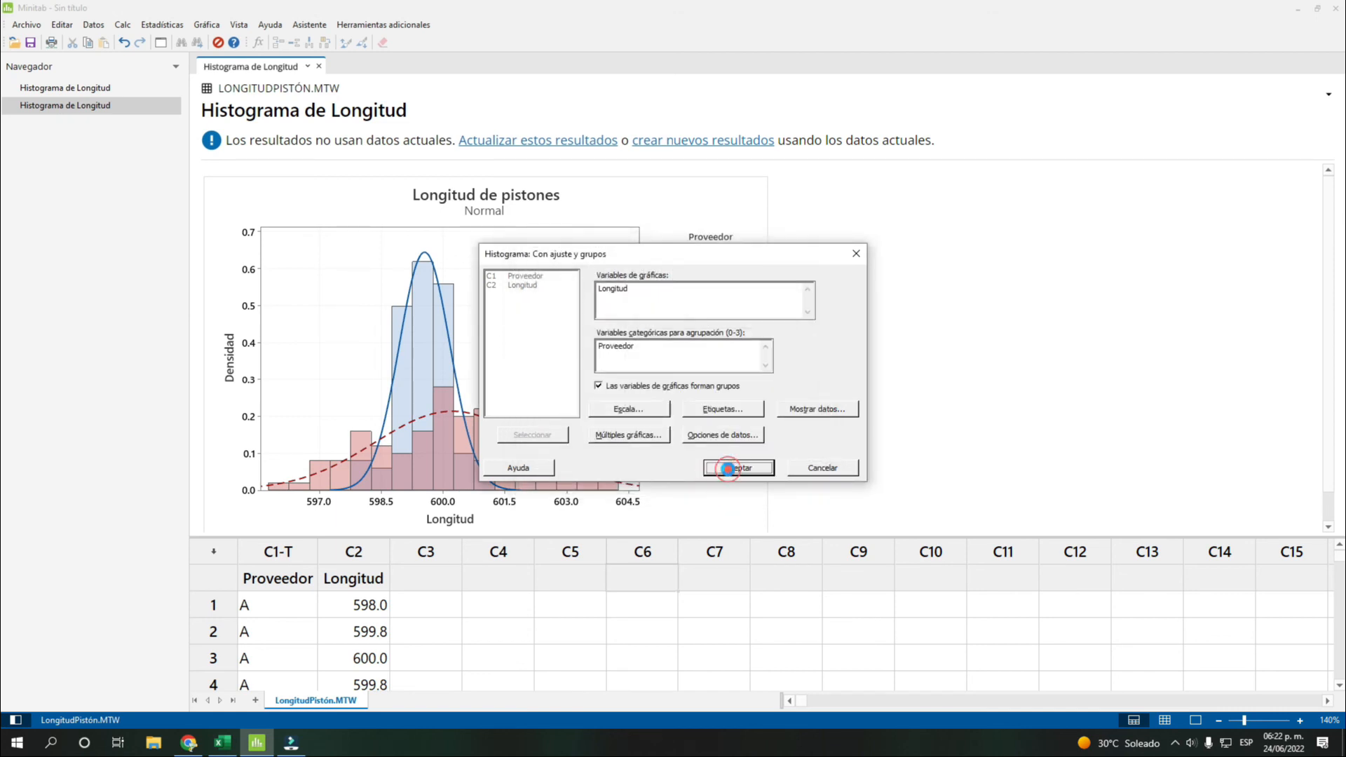
left_click(727, 468)
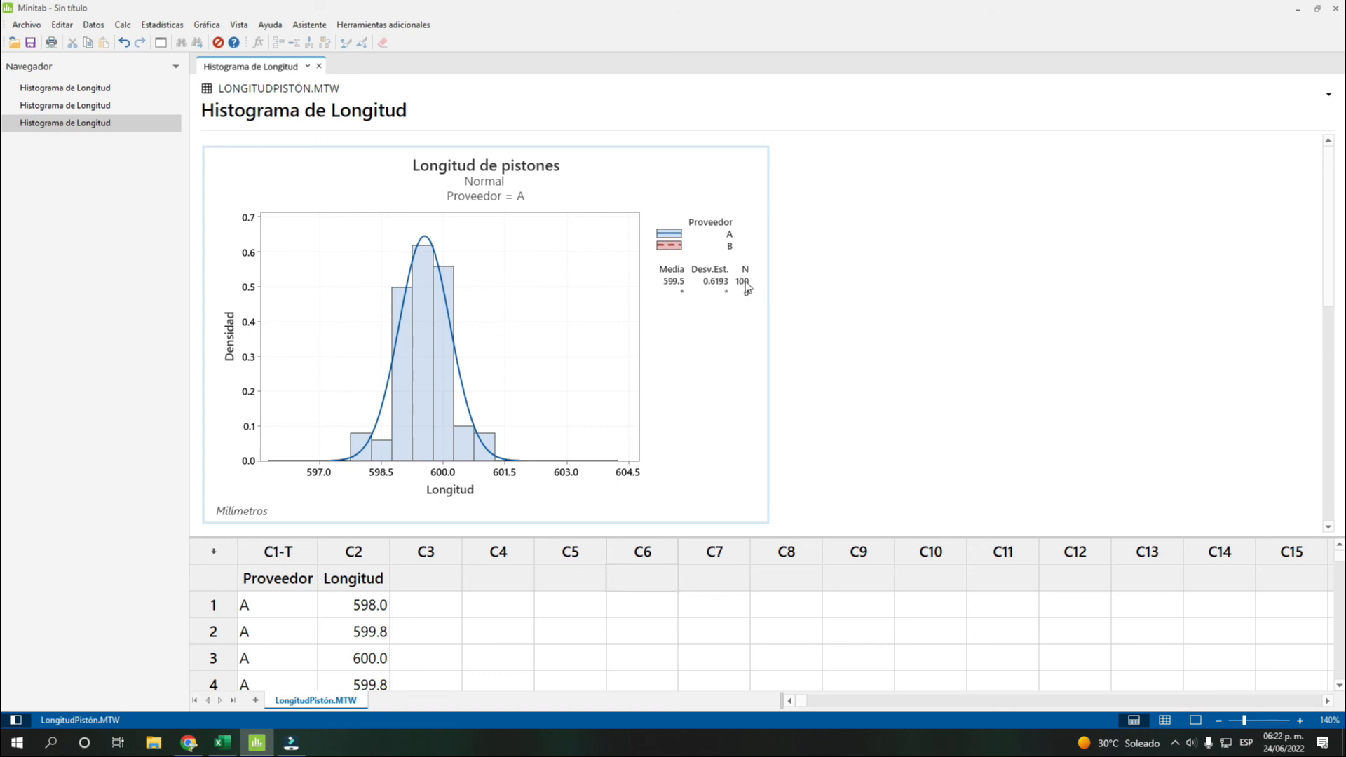
- Examine the separate histograms for suppliers A and B, including their fitted curves, statistics and notes
scroll(754, 293, "down", 6)
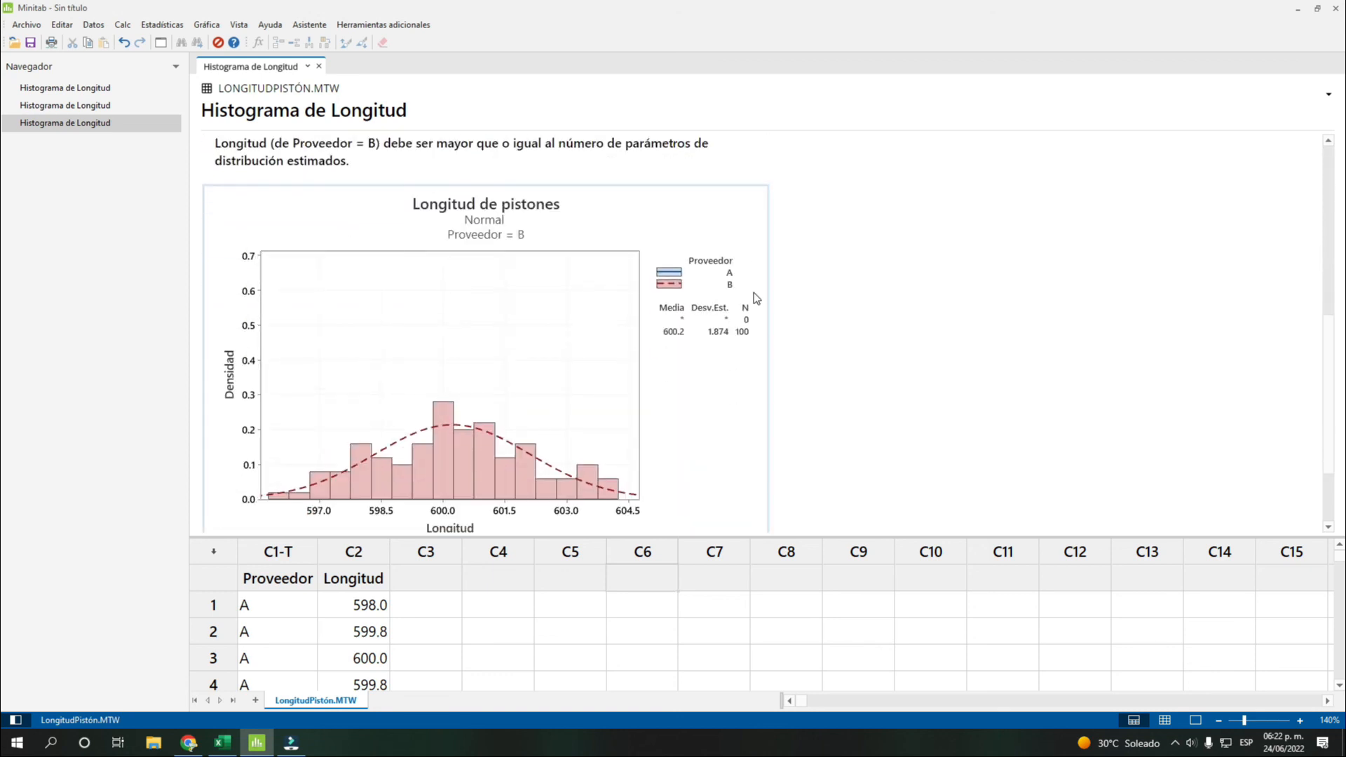
scroll(755, 292, "down", 1)
scroll(756, 292, "up", 3)
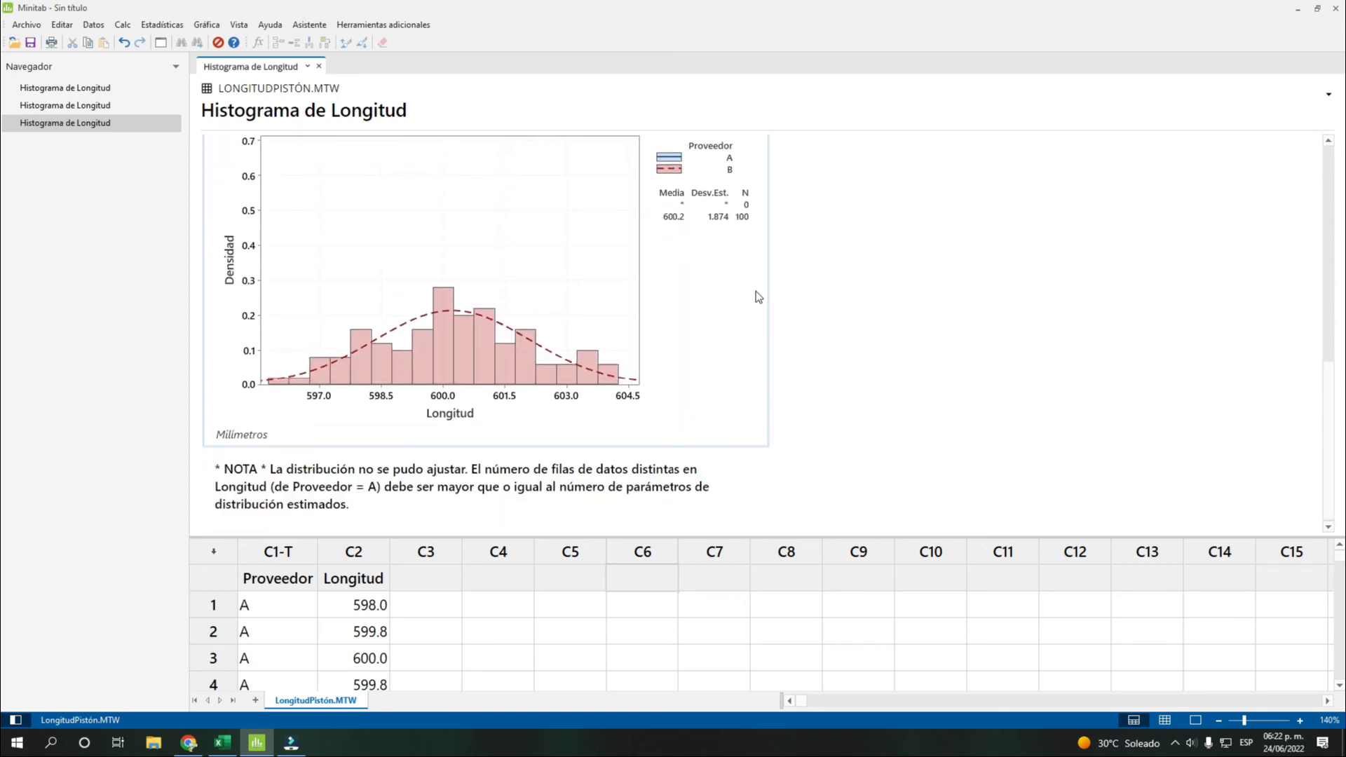
scroll(756, 292, "down", 3)
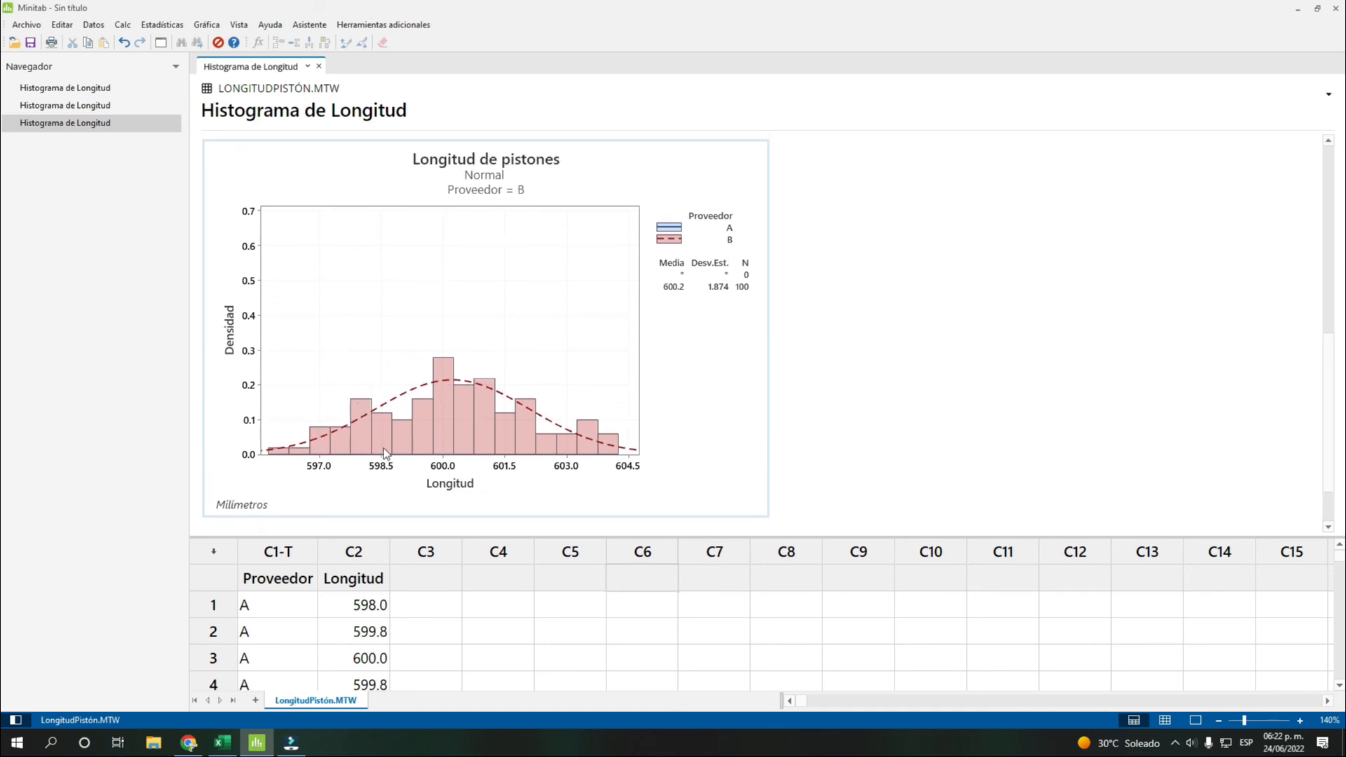
scroll(327, 396, "up", 2)
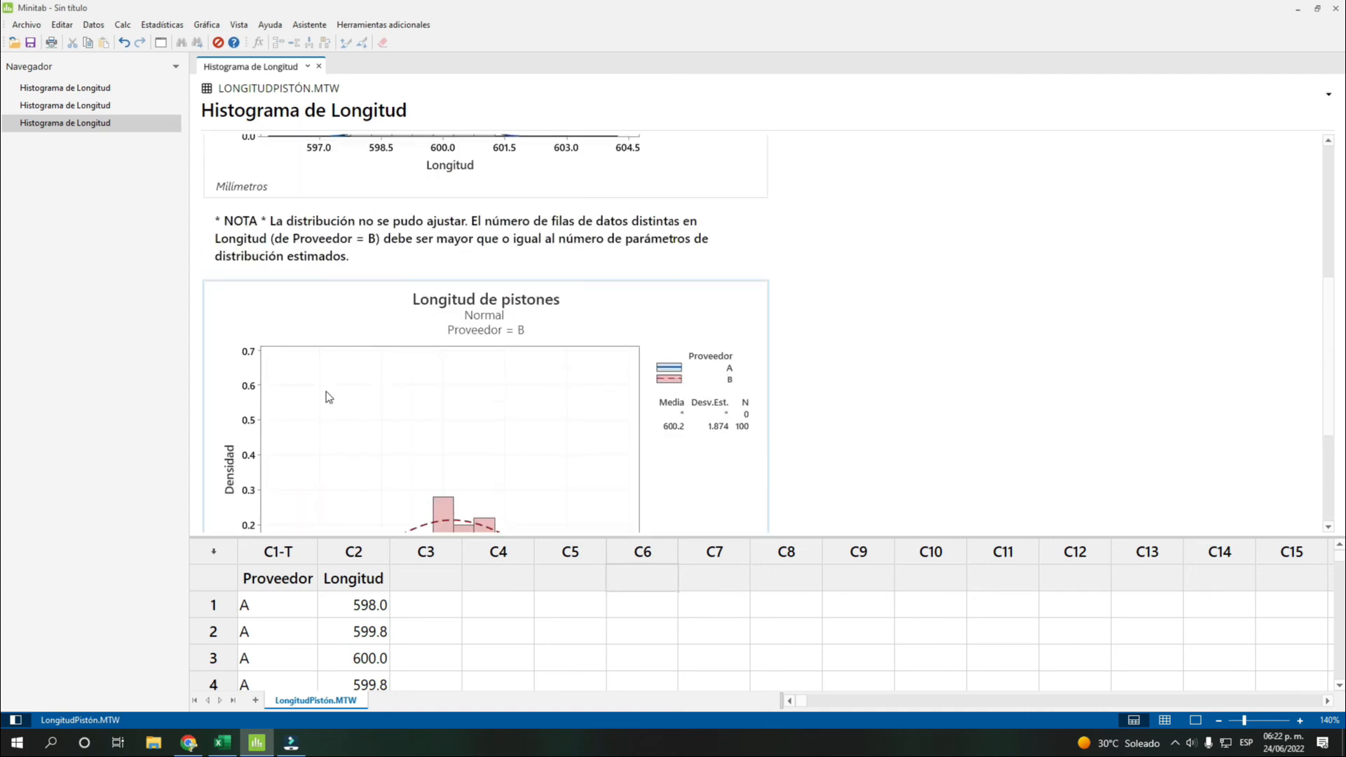
scroll(333, 398, "down", 3)
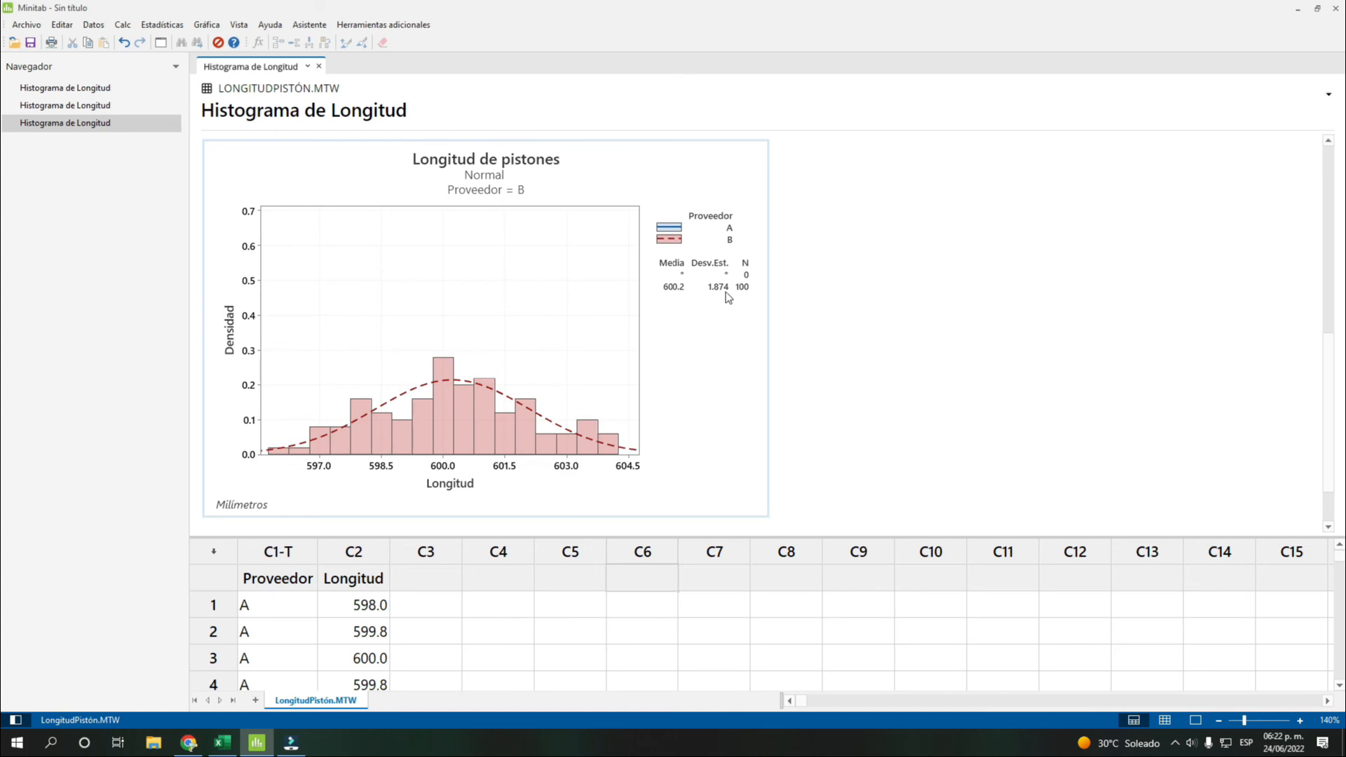
scroll(730, 324, "down", 1)
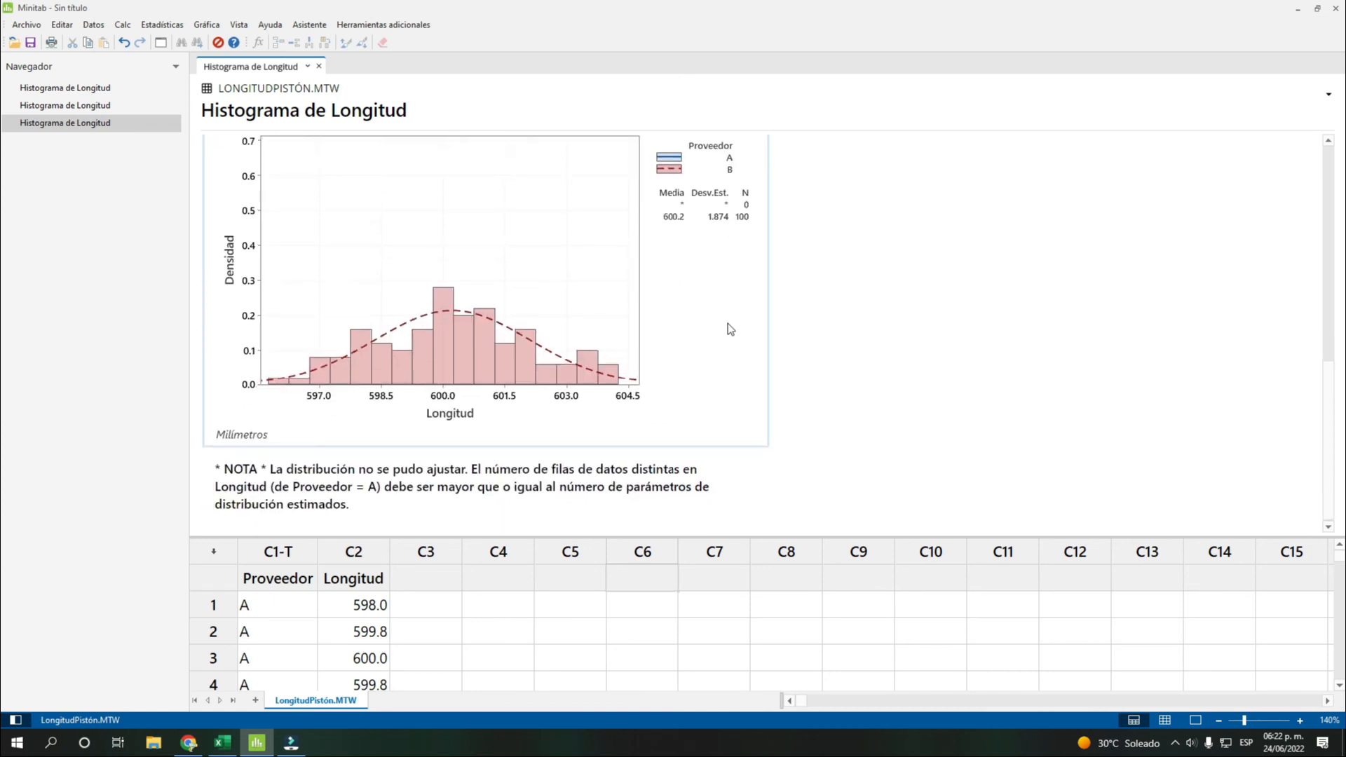
scroll(726, 326, "down", 6)
scroll(726, 325, "up", 1)
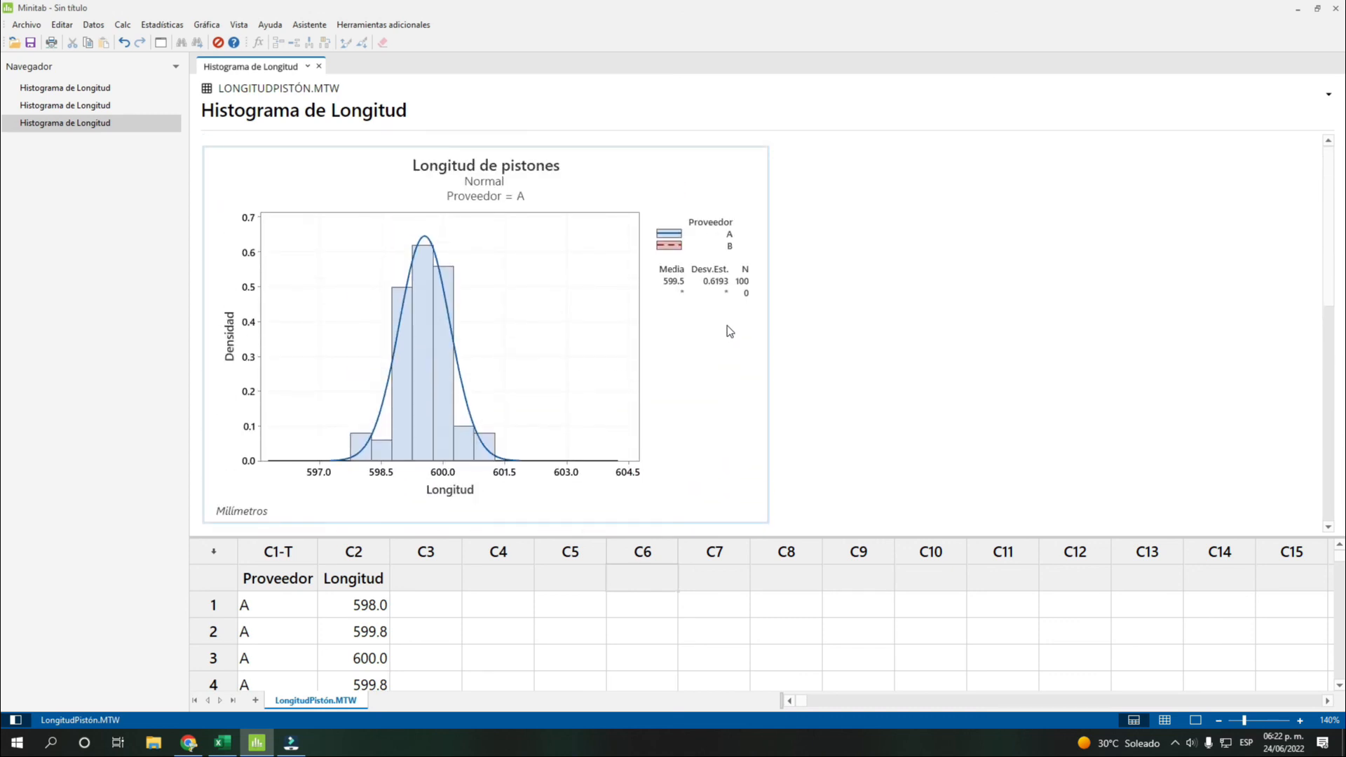
- Create a histogram with fit (Con ajuste) of Longitud for all the data, without grouping
left_click(207, 25)
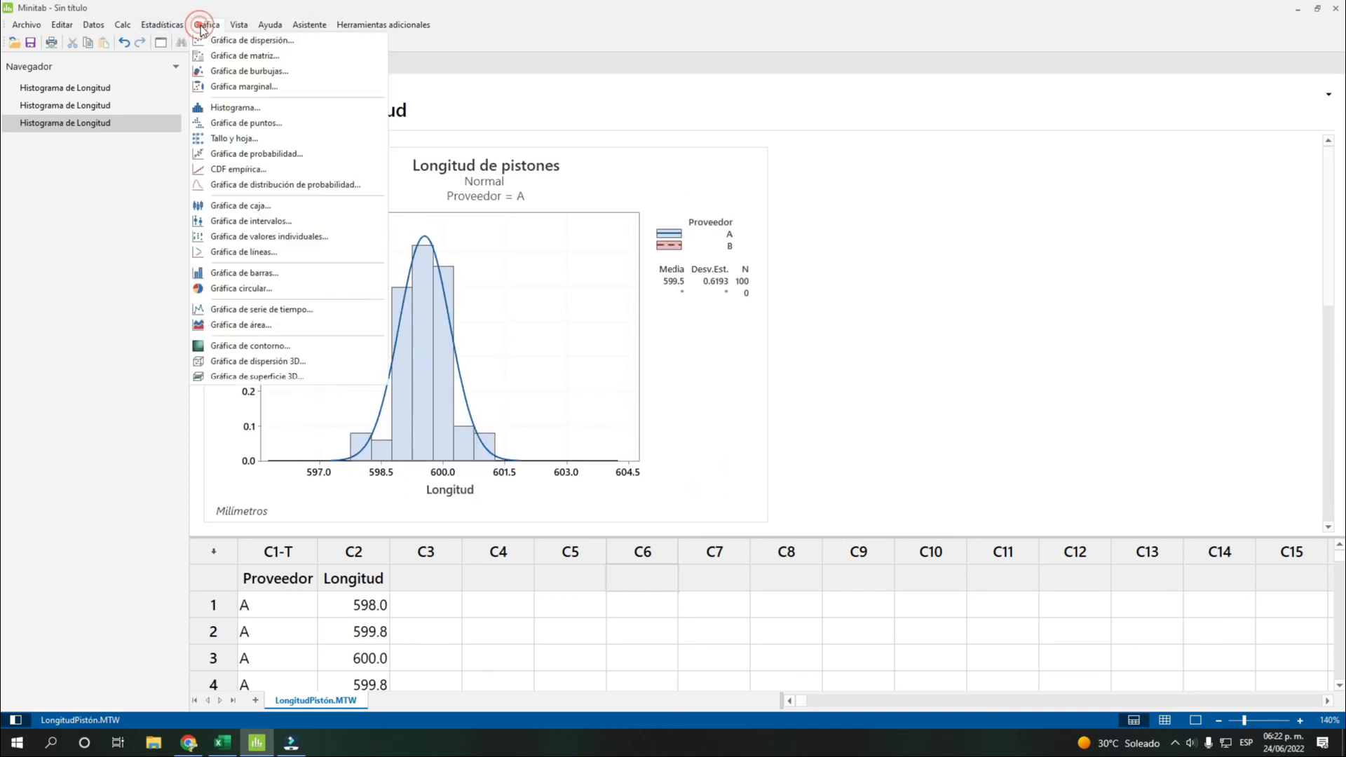
left_click(252, 109)
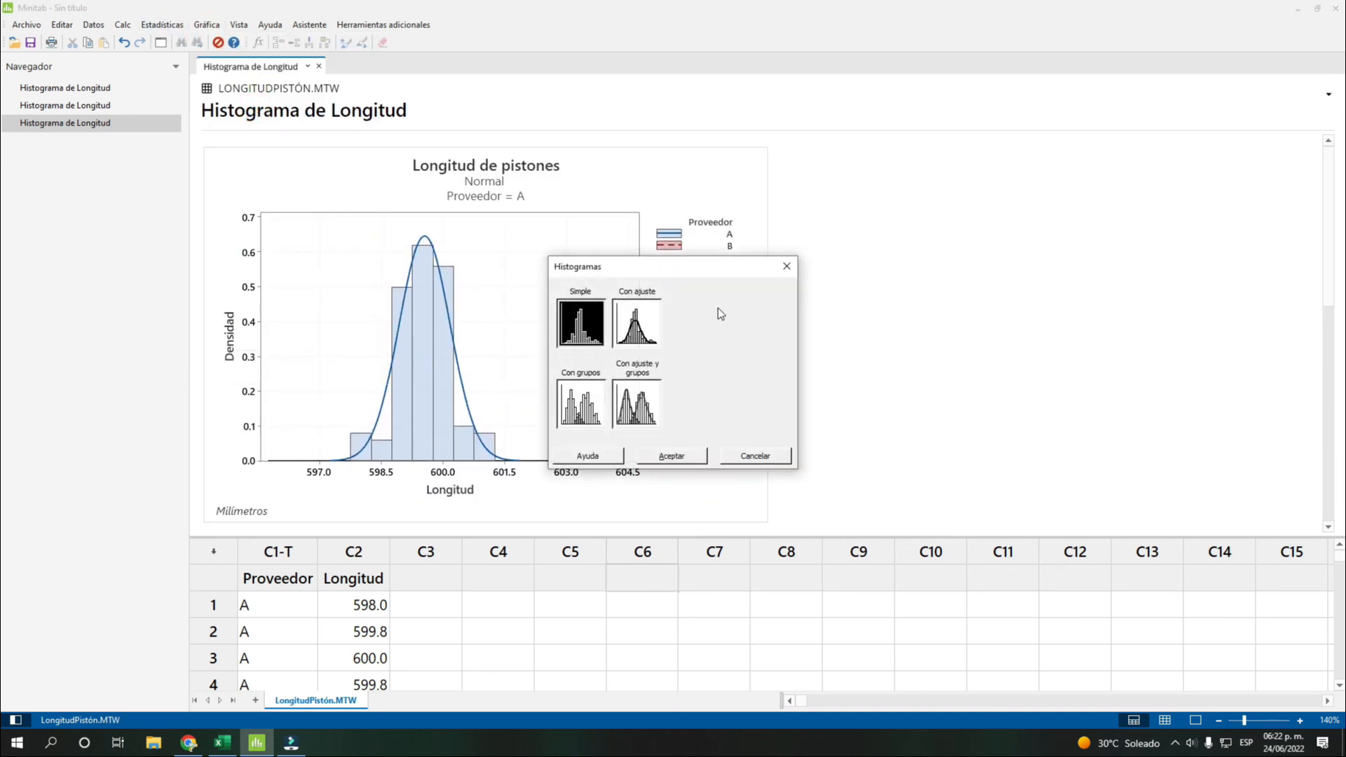
left_click(638, 324)
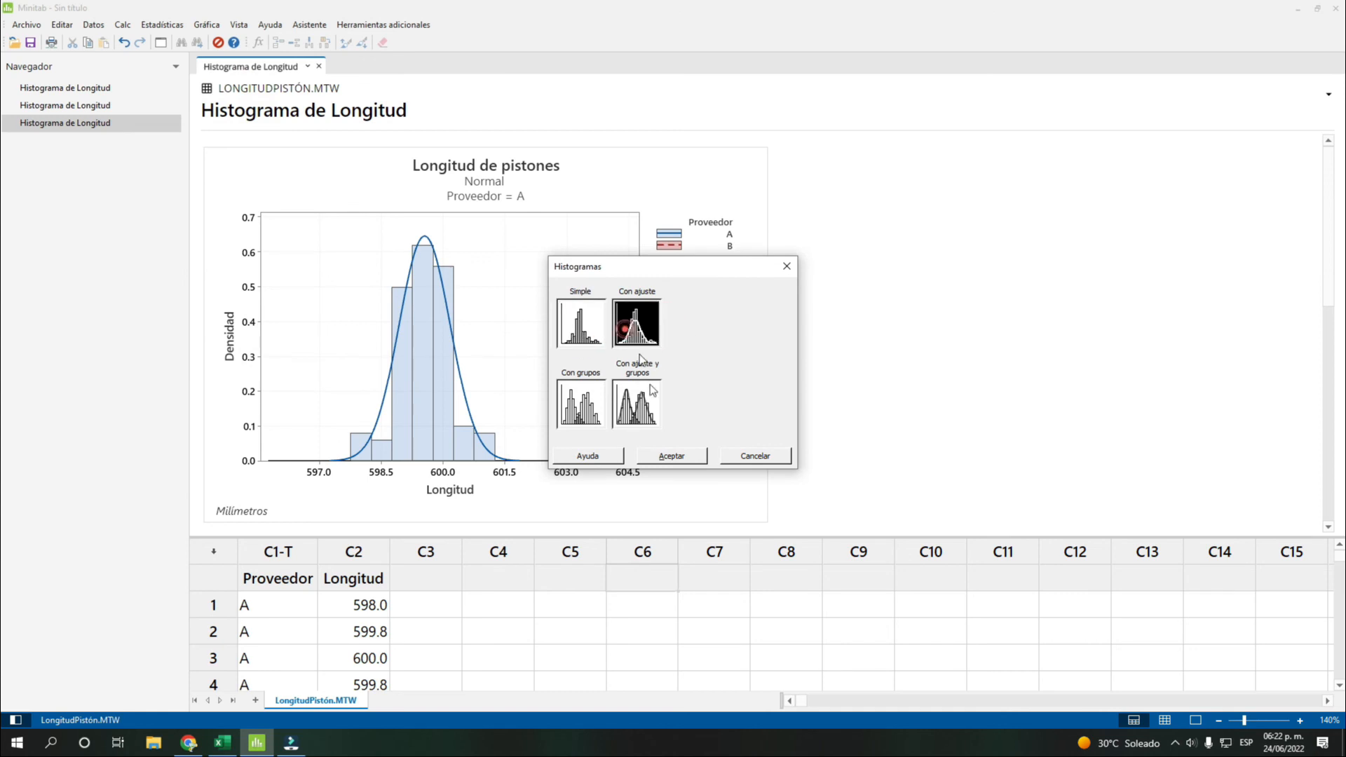
left_click(678, 455)
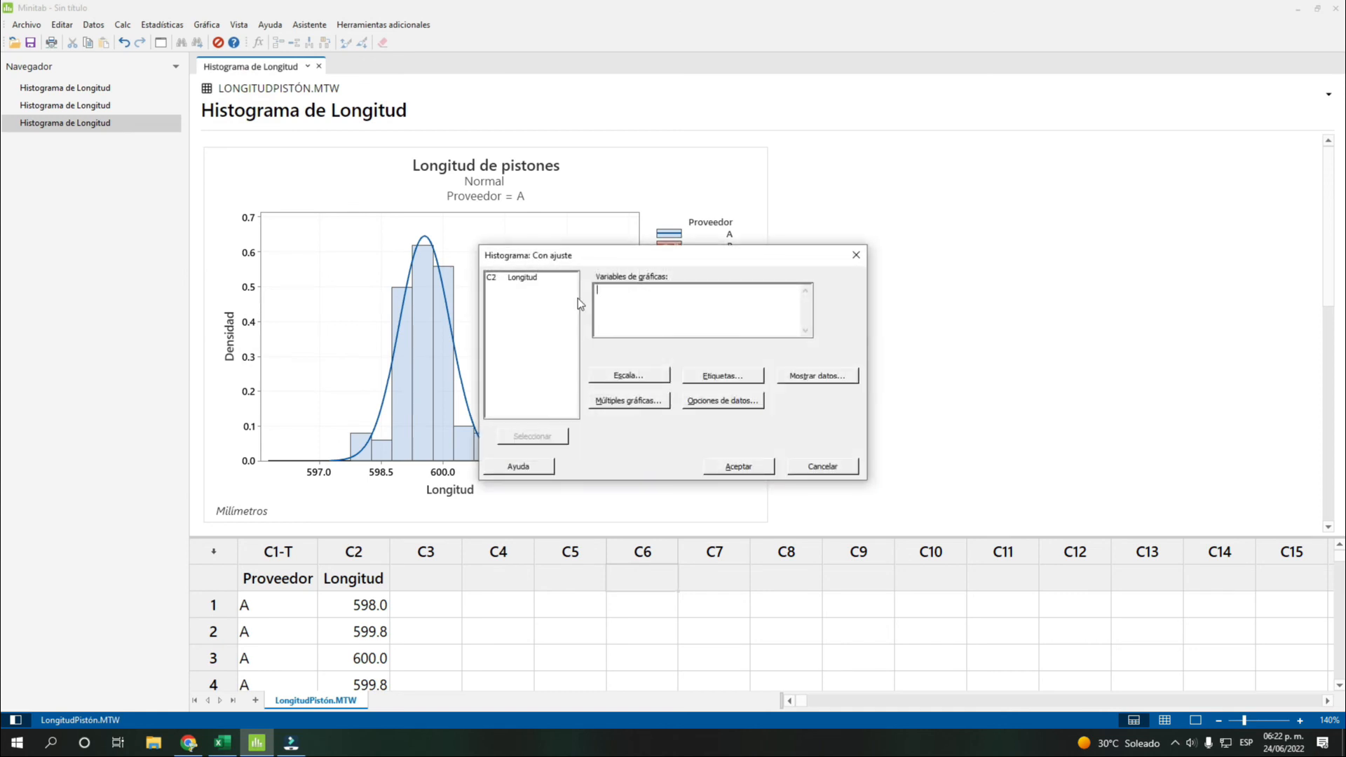
left_click(529, 279)
double_click(529, 278)
left_click(622, 308)
left_click(733, 464)
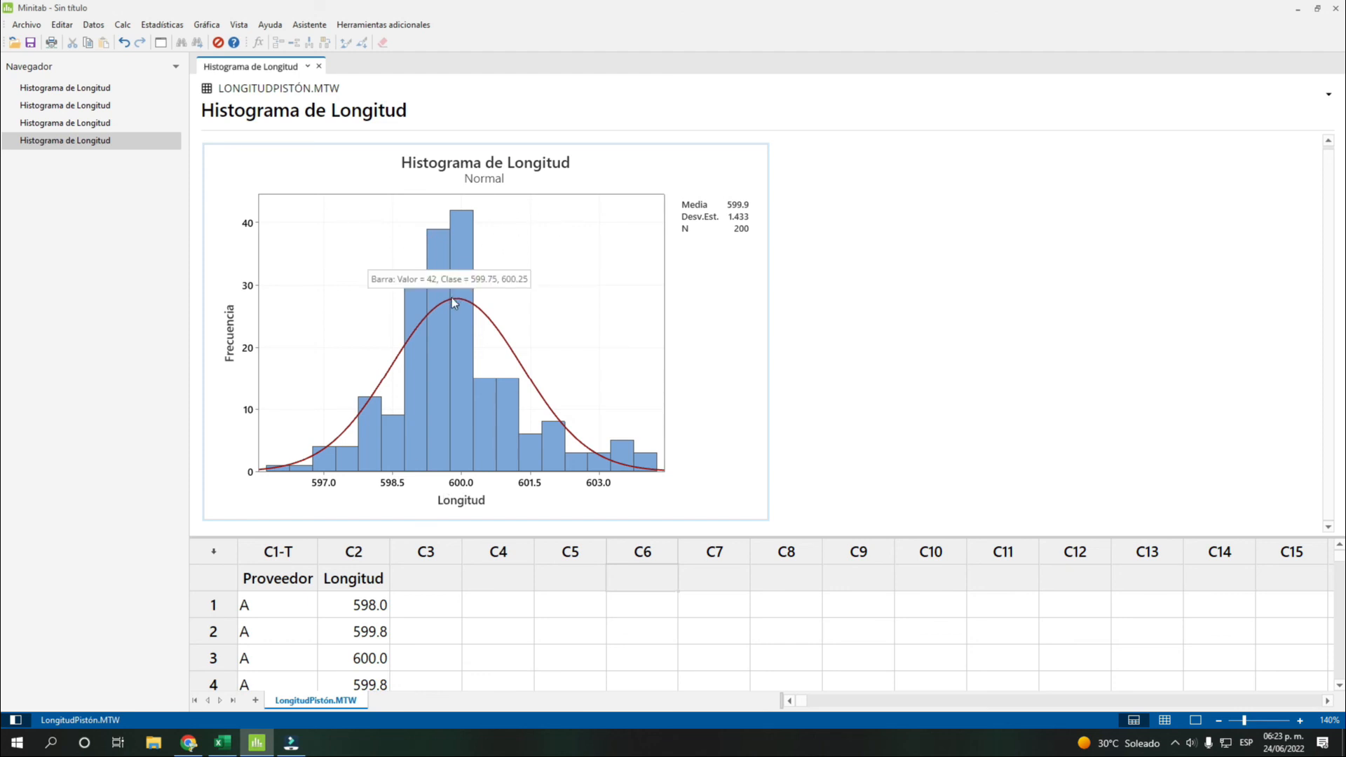
- Compare the ungrouped Longitud histogram with the first overlaid histogram by Proveedor
mouse_move(465, 221)
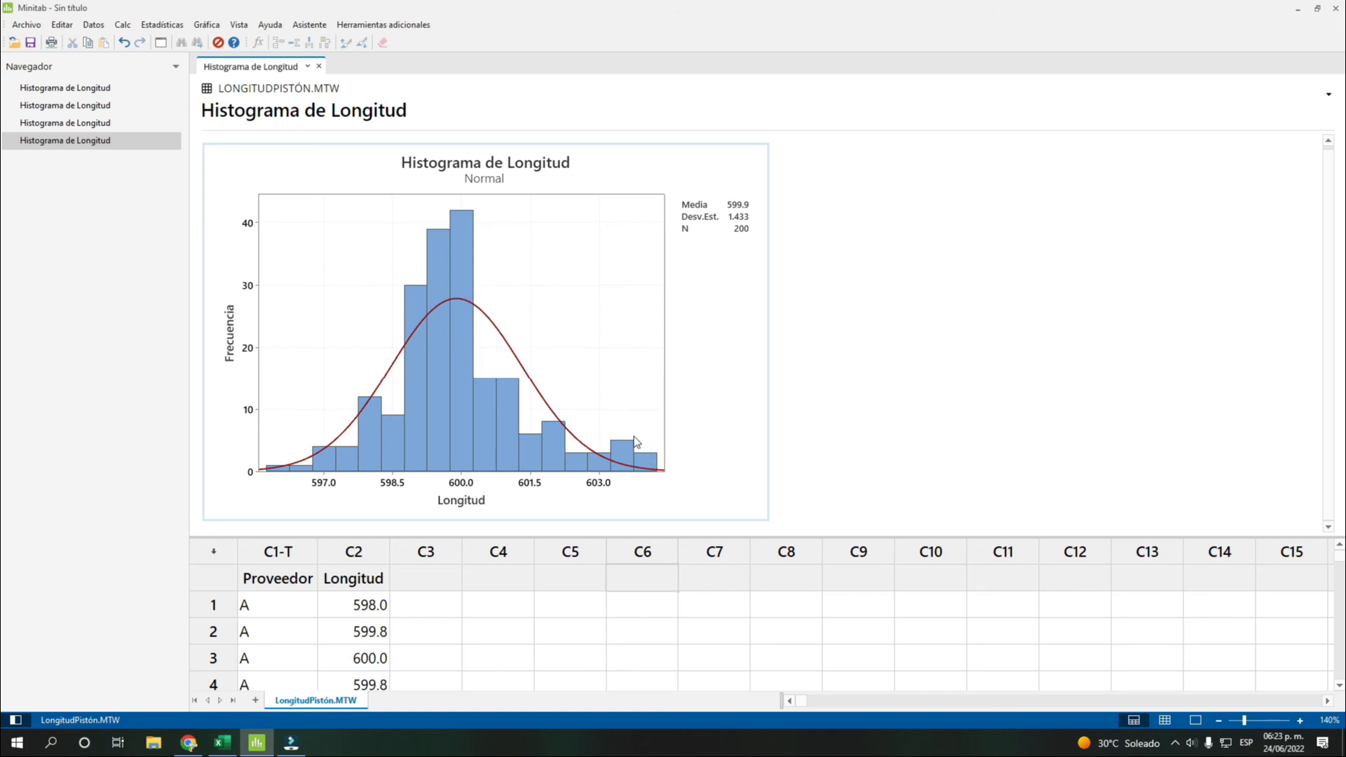
left_click(64, 88)
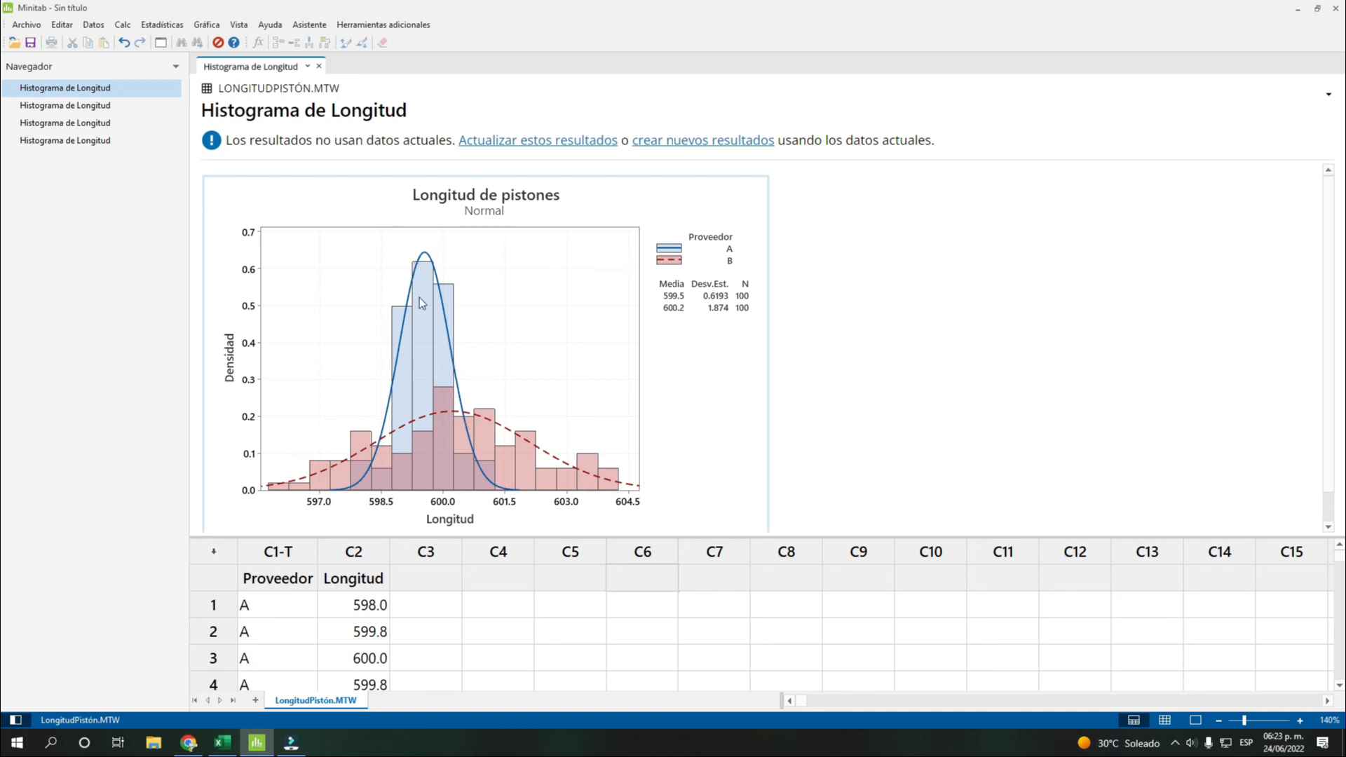
mouse_move(429, 307)
left_click(88, 144)
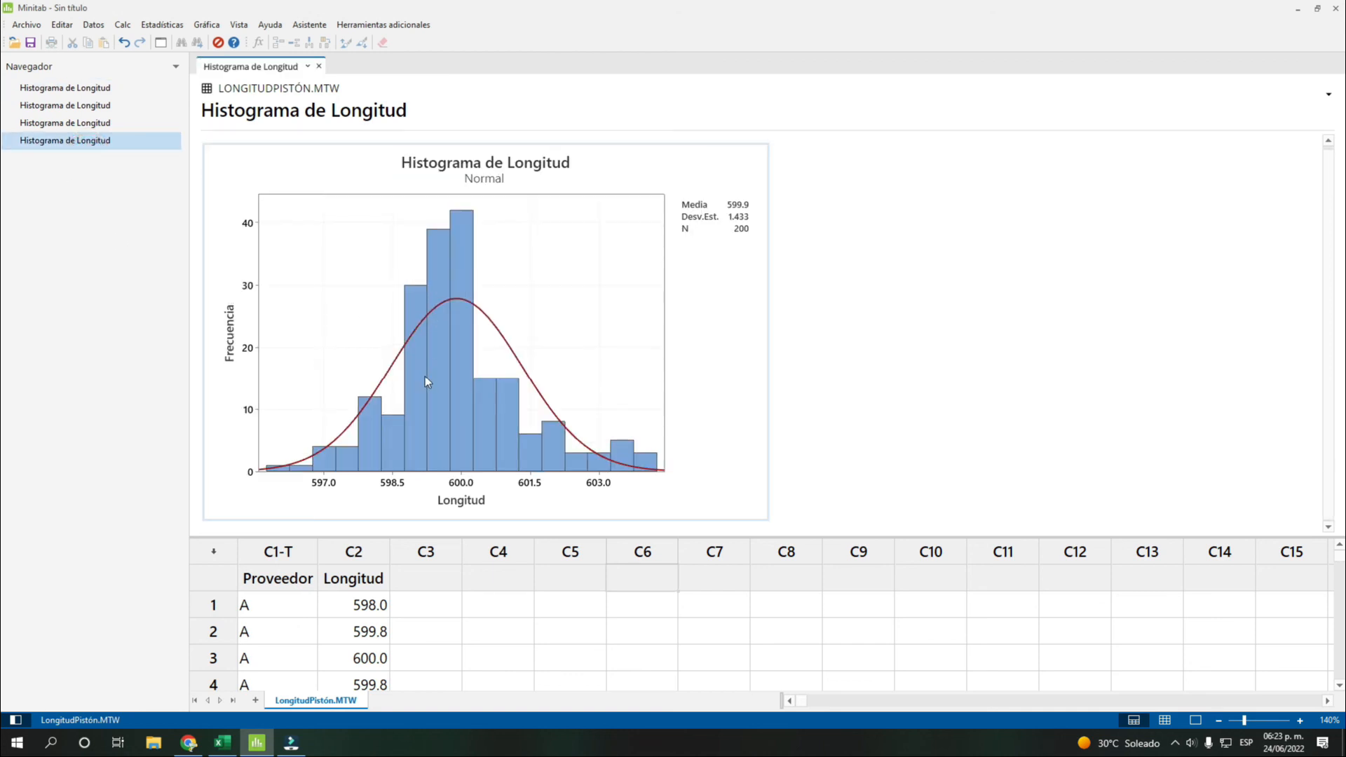